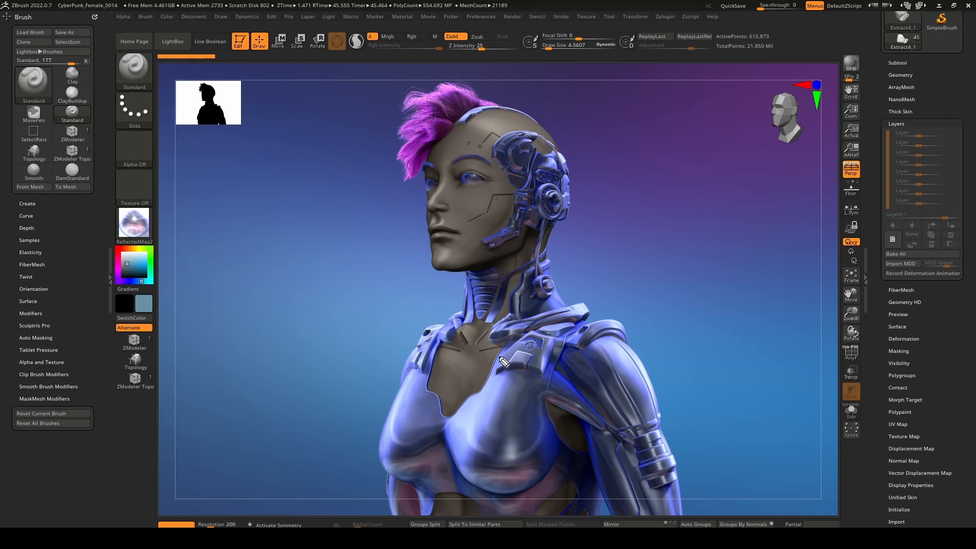
pyautogui.moveTo(502, 351); pyautogui.dragTo(477, 348)
pyautogui.moveTo(512, 196)
pyautogui.mouseDown()
pyautogui.moveTo(489, 198)
pyautogui.moveTo(484, 219)
pyautogui.moveTo(463, 226)
pyautogui.mouseUp()
pyautogui.moveTo(500, 137); pyautogui.dragTo(483, 143)
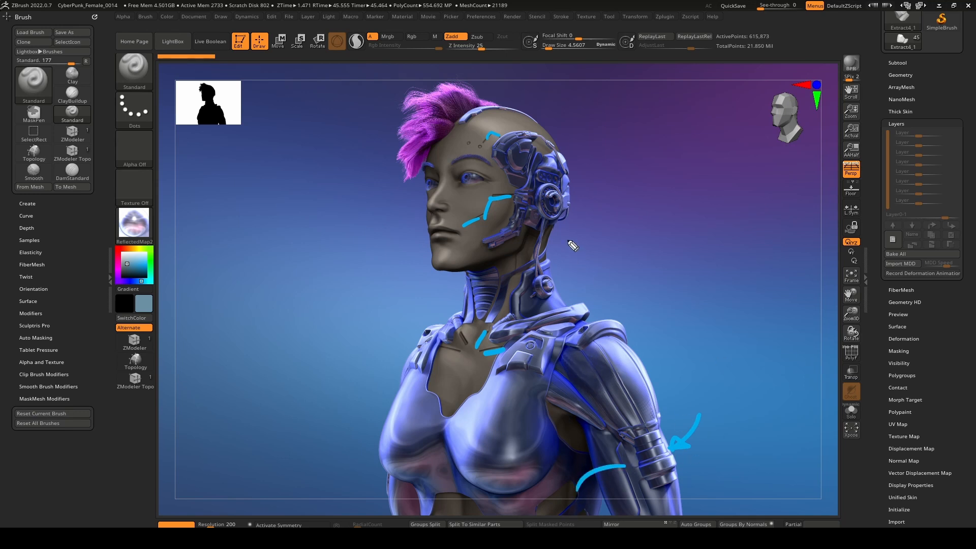
pyautogui.moveTo(535, 222); pyautogui.dragTo(576, 239)
pyautogui.moveTo(475, 119)
pyautogui.mouseDown()
pyautogui.moveTo(533, 121)
pyautogui.moveTo(478, 95)
pyautogui.moveTo(506, 105)
pyautogui.mouseUp()
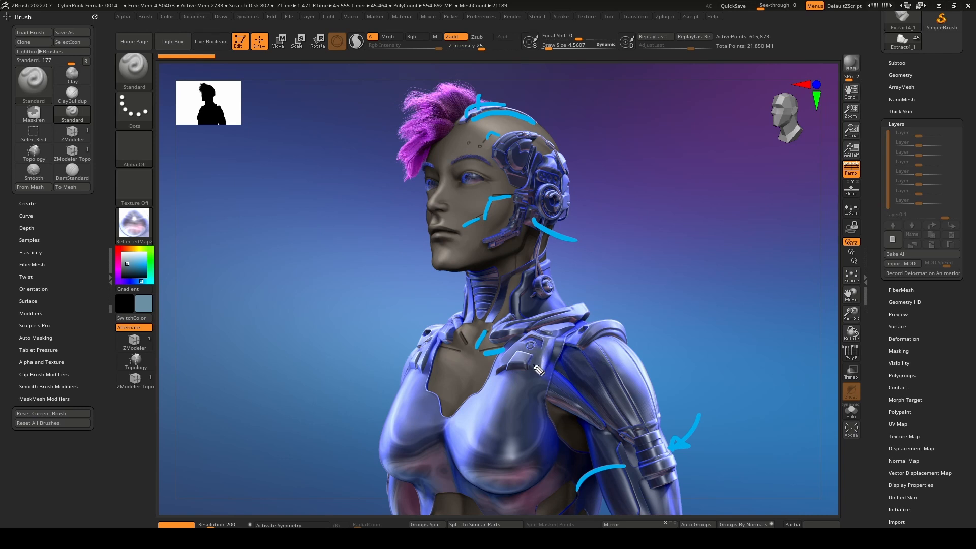
pyautogui.moveTo(538, 369)
pyautogui.mouseDown()
pyautogui.moveTo(548, 356)
pyautogui.moveTo(529, 336)
pyautogui.moveTo(512, 365)
pyautogui.moveTo(537, 371)
pyautogui.mouseUp()
pyautogui.moveTo(575, 277)
pyautogui.mouseDown()
pyautogui.moveTo(556, 285)
pyautogui.moveTo(568, 286)
pyautogui.mouseUp()
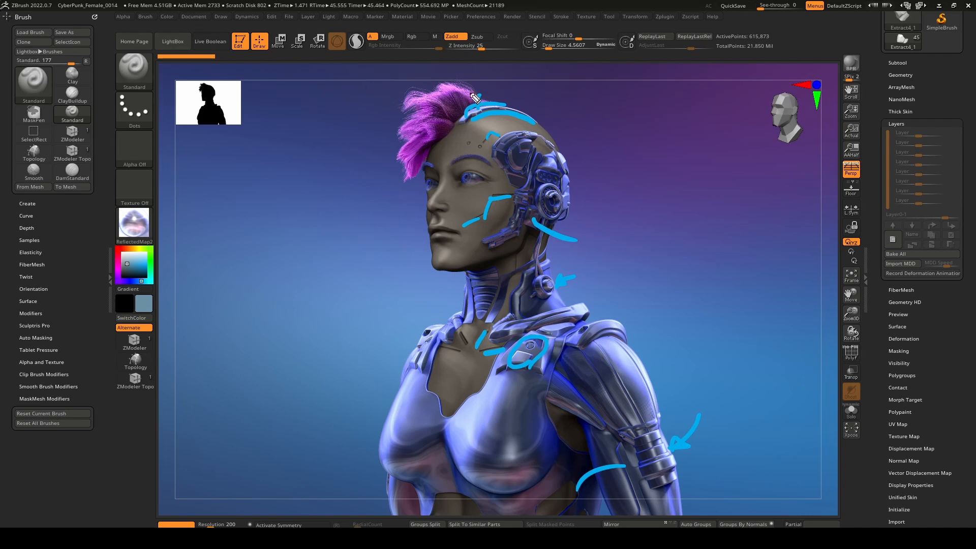
pyautogui.press('Escape')
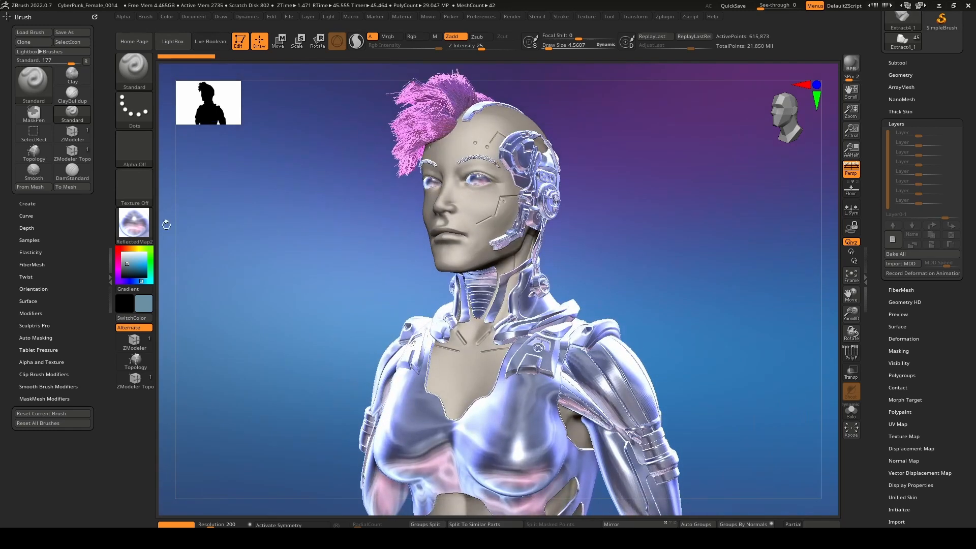
# Switch the character's material to the reflected plastic material.
pyautogui.click(147, 226)
pyautogui.click(534, 403)
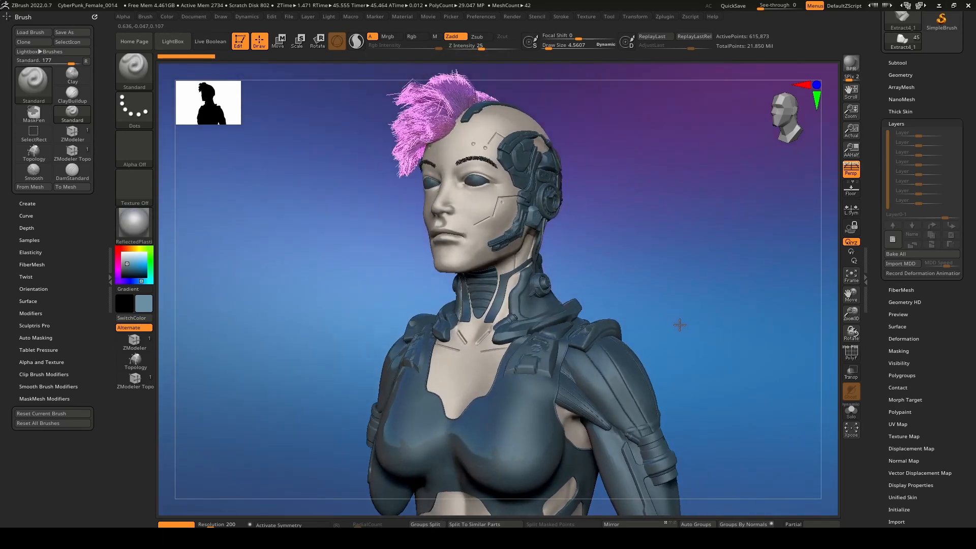
# Turn off the environment background image in the light settings.
pyautogui.click(328, 16)
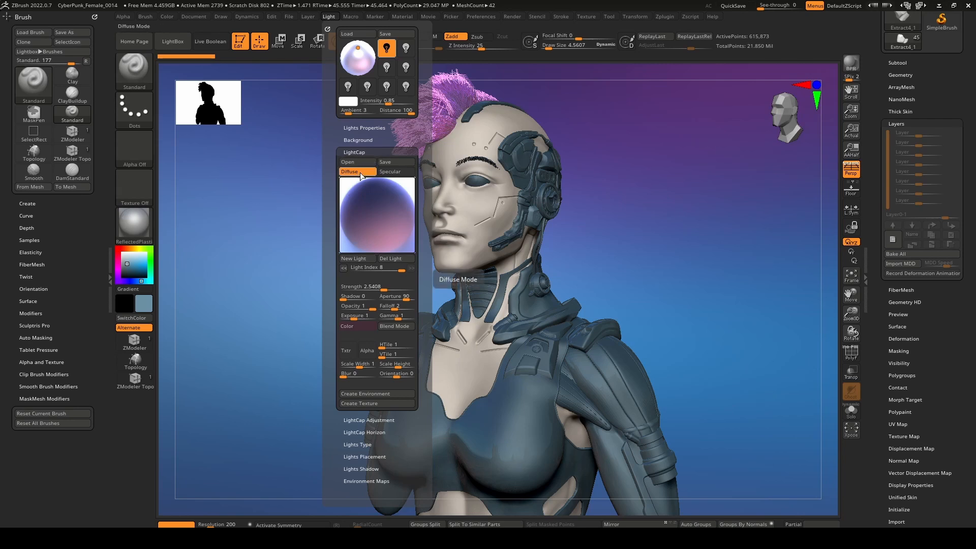
pyautogui.moveTo(371, 213)
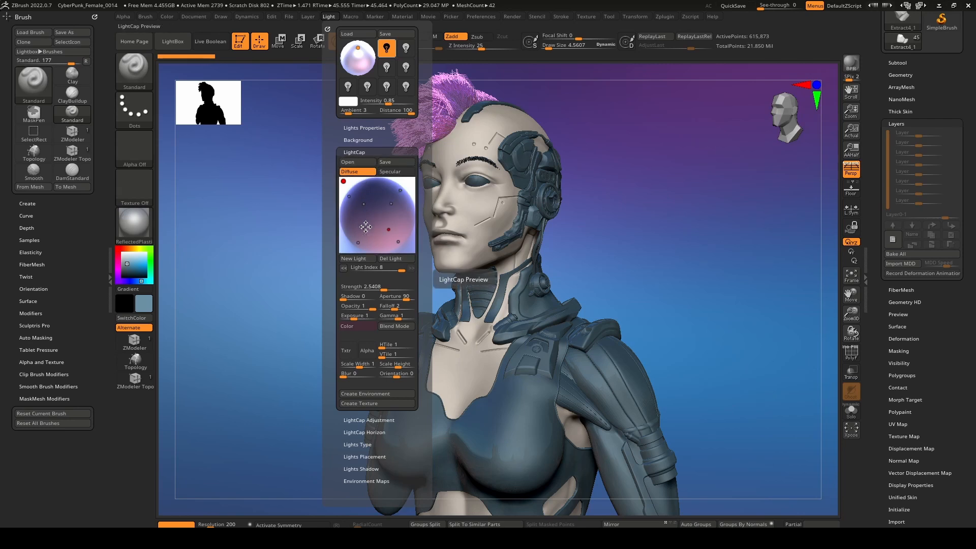
pyautogui.click(370, 140)
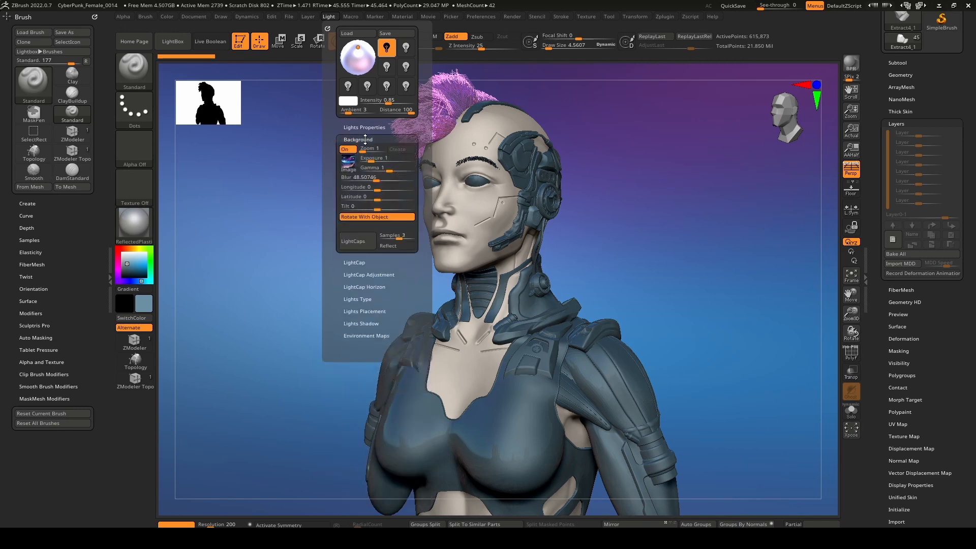
pyautogui.click(347, 151)
pyautogui.click(348, 150)
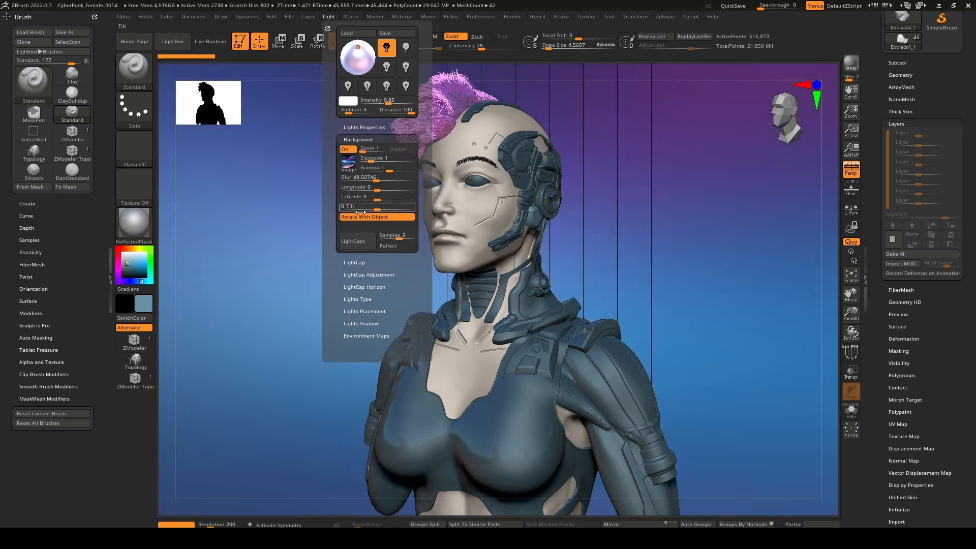
pyautogui.click(348, 150)
pyautogui.click(350, 262)
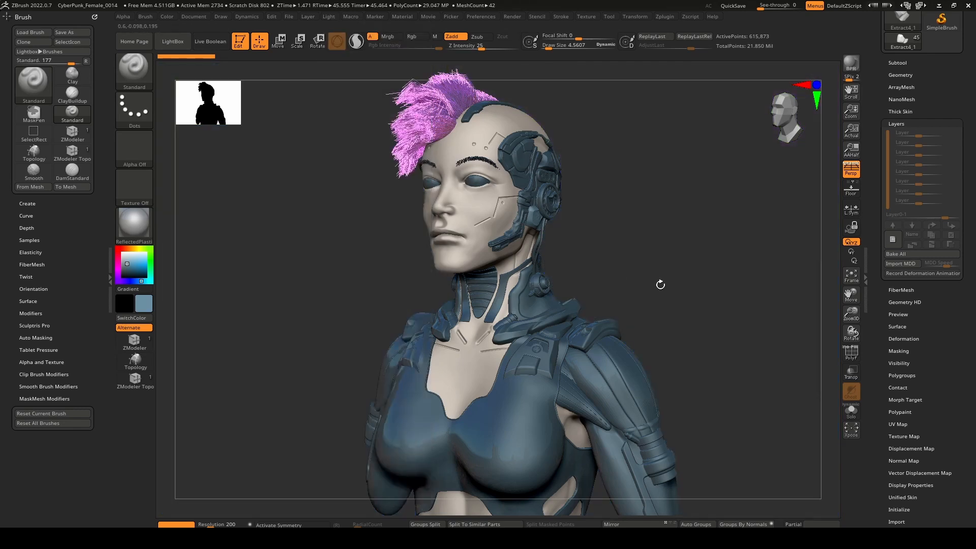
# Select the cylindrical connectors at the base of the neck and examine their polygroups and wireframe with PolyFrame on.
pyautogui.moveTo(661, 283); pyautogui.dragTo(569, 308)
pyautogui.moveTo(562, 308)
pyautogui.mouseDown(button='right')
pyautogui.moveTo(501, 285)
pyautogui.moveTo(503, 264)
pyautogui.moveTo(538, 313)
pyautogui.moveTo(466, 310)
pyautogui.moveTo(516, 336)
pyautogui.moveTo(521, 370)
pyautogui.moveTo(560, 302)
pyautogui.moveTo(563, 269)
pyautogui.mouseUp(button='right')
pyautogui.keyDown('alt'); pyautogui.click(466, 310); pyautogui.keyUp('alt')
pyautogui.click(853, 359)
pyautogui.moveTo(605, 351); pyautogui.dragTo(517, 386, button='right')
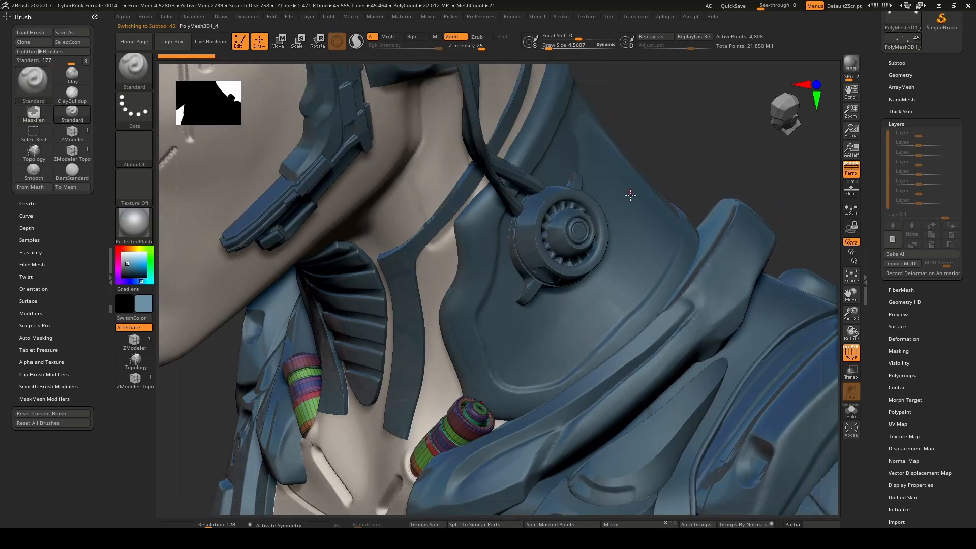
pyautogui.moveTo(630, 195)
pyautogui.mouseDown(button='right')
pyautogui.moveTo(528, 376)
pyautogui.moveTo(443, 424)
pyautogui.mouseUp(button='right')
pyautogui.moveTo(524, 322); pyautogui.dragTo(423, 400, button='right')
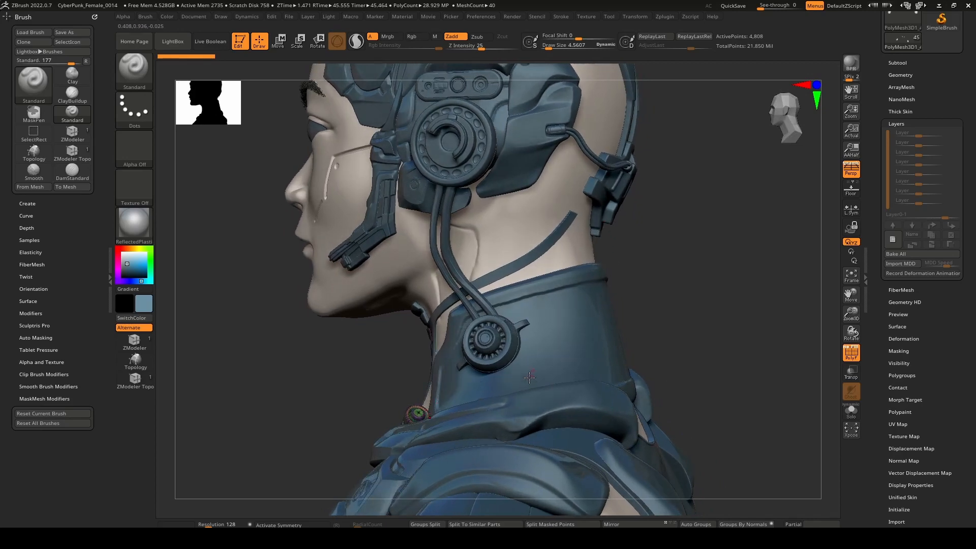
# Select the small piston piece on the upper arm, inspect its wireframe, and turn PolyFrame off.
pyautogui.moveTo(516, 399); pyautogui.dragTo(530, 347, button='right')
pyautogui.keyDown('alt'); pyautogui.click(547, 355); pyautogui.keyUp('alt')
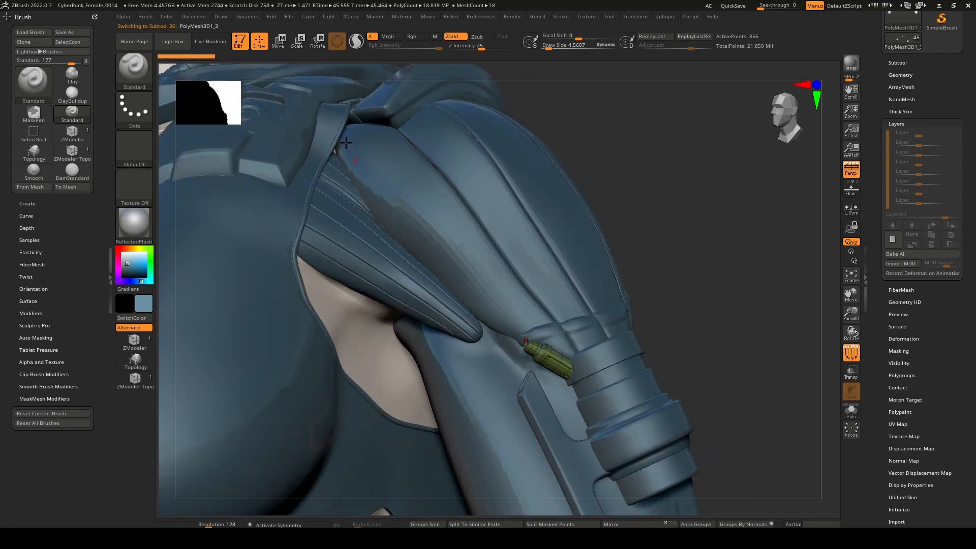
pyautogui.moveTo(544, 344); pyautogui.dragTo(557, 361, button='right')
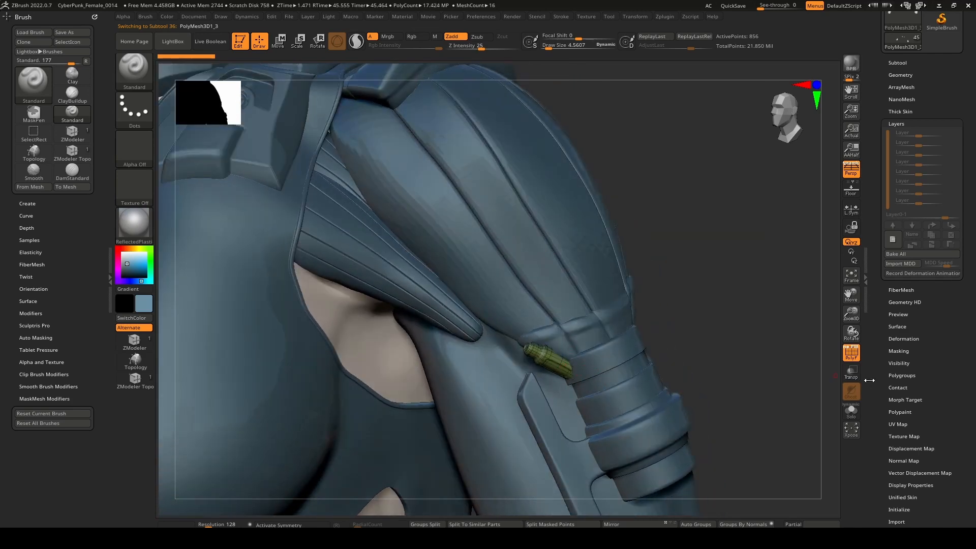
pyautogui.click(851, 353)
# Examine the round neck connector, its cables and the mechanical panels along the jaw and ear.
pyautogui.keyDown('ctrl'); pyautogui.moveTo(669, 373); pyautogui.dragTo(585, 447, button='right'); pyautogui.keyUp('ctrl')
pyautogui.keyDown('ctrl'); pyautogui.moveTo(612, 342); pyautogui.dragTo(585, 209, button='right'); pyautogui.keyUp('ctrl')
pyautogui.moveTo(585, 208)
pyautogui.keyDown('alt'); pyautogui.mouseDown(button='right')
pyautogui.moveTo(585, 132)
pyautogui.moveTo(564, 350)
pyautogui.moveTo(571, 232)
pyautogui.moveTo(554, 249)
pyautogui.moveTo(570, 259)
pyautogui.moveTo(589, 408)
pyautogui.moveTo(554, 355)
pyautogui.moveTo(544, 242)
pyautogui.mouseUp(button='right'); pyautogui.keyUp('alt')
pyautogui.moveTo(514, 402); pyautogui.dragTo(440, 402, button='right')
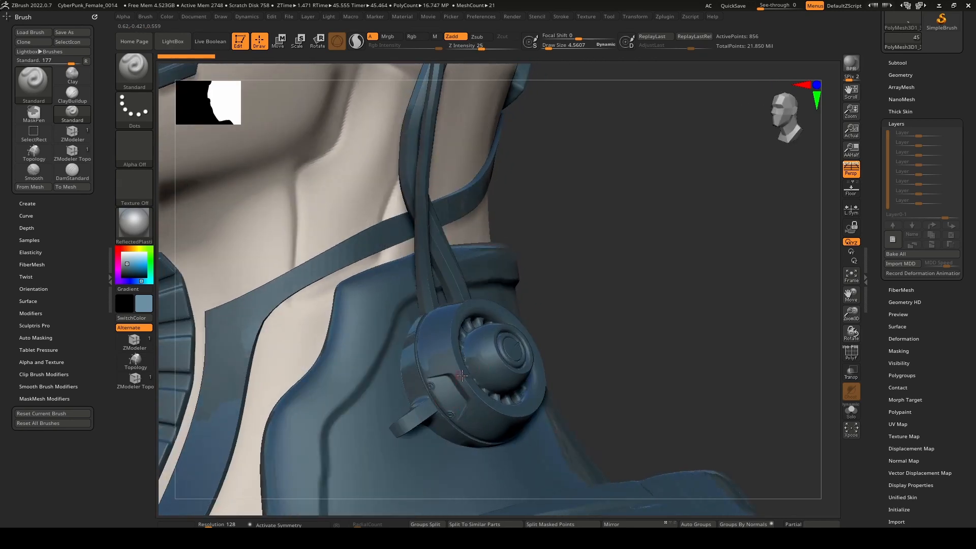
pyautogui.moveTo(483, 326); pyautogui.dragTo(558, 196, button='right')
pyautogui.keyDown('alt'); pyautogui.click(502, 220); pyautogui.keyUp('alt')
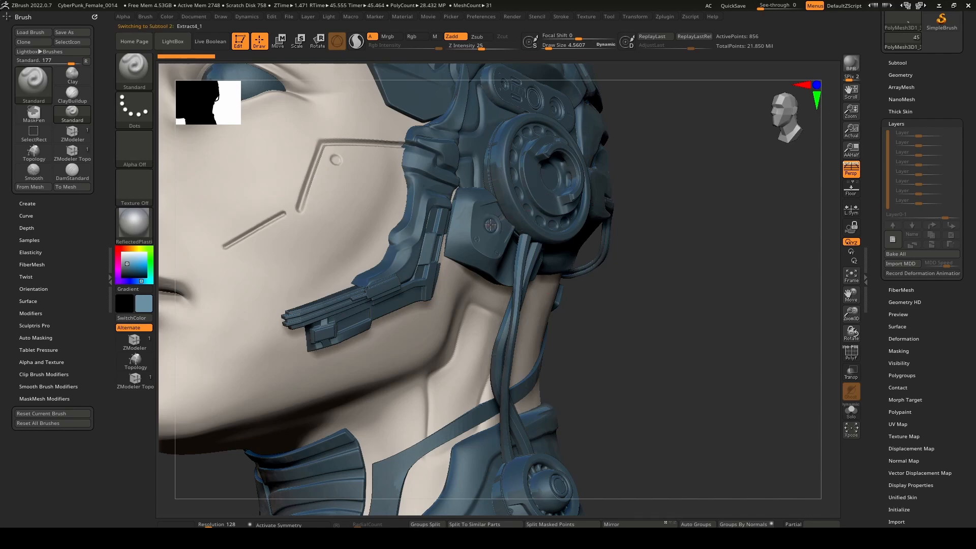
pyautogui.keyDown('ctrl'); pyautogui.moveTo(502, 221); pyautogui.dragTo(604, 245, button='right'); pyautogui.keyUp('ctrl')
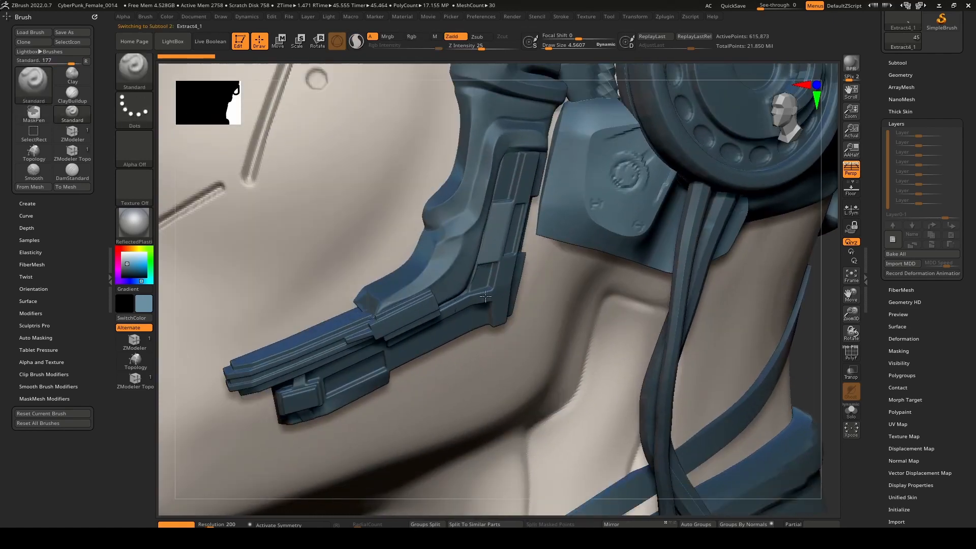
# Try to slide the layered strip on the jaw backwards along its Y axis, then return to drawing mode.
pyautogui.keyDown('alt'); pyautogui.click(455, 321); pyautogui.keyUp('alt')
pyautogui.moveTo(455, 320); pyautogui.dragTo(418, 313, button='right')
pyautogui.keyDown('alt'); pyautogui.click(405, 317); pyautogui.keyUp('alt')
pyautogui.press('w')
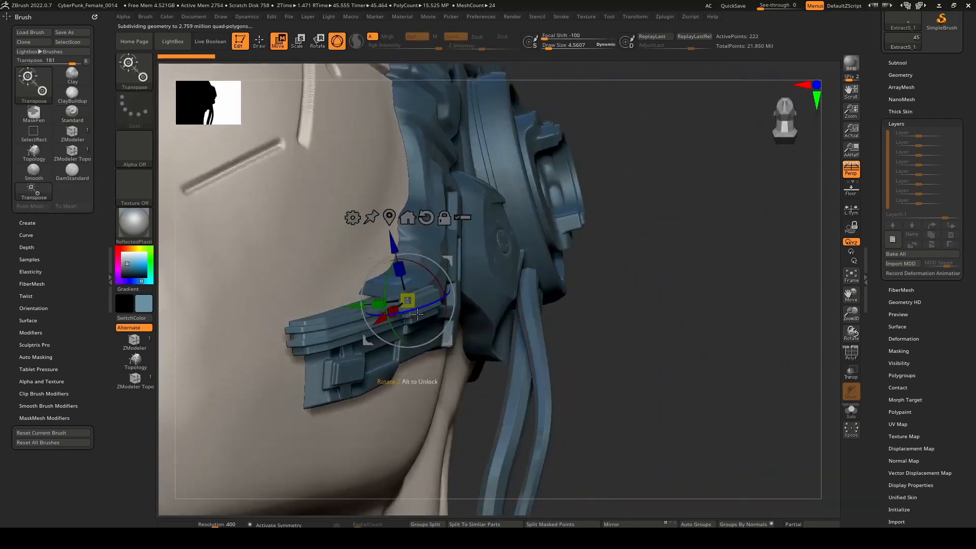
pyautogui.moveTo(351, 305); pyautogui.dragTo(472, 290)
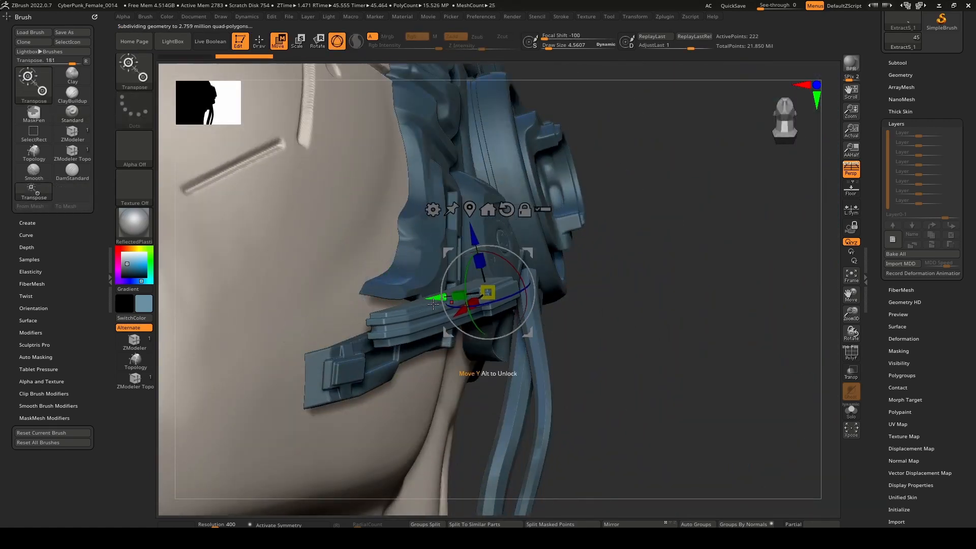
pyautogui.moveTo(488, 303)
pyautogui.mouseDown(button='right')
pyautogui.moveTo(412, 320)
pyautogui.moveTo(559, 292)
pyautogui.moveTo(464, 281)
pyautogui.moveTo(456, 299)
pyautogui.moveTo(434, 300)
pyautogui.moveTo(459, 299)
pyautogui.moveTo(454, 137)
pyautogui.moveTo(464, 195)
pyautogui.mouseUp(button='right')
pyautogui.press('q')
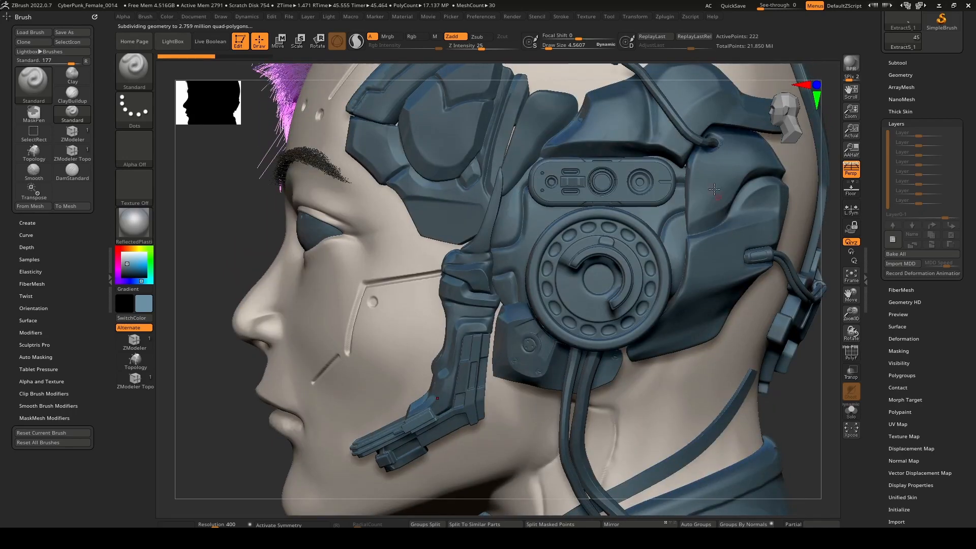
# Make the screw-fitted panel below the round ear disc the active subtool.
pyautogui.moveTo(687, 315); pyautogui.dragTo(661, 214, button='right')
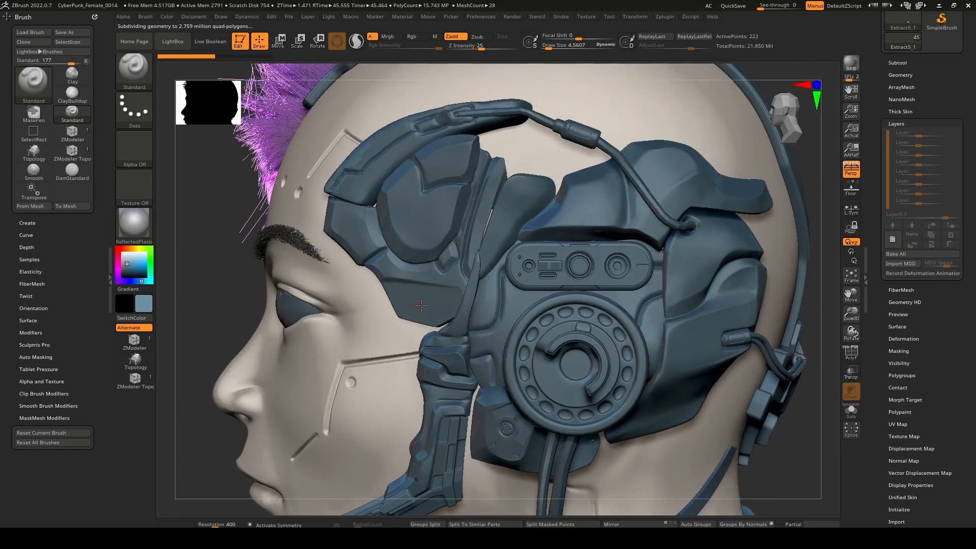
pyautogui.moveTo(421, 305); pyautogui.dragTo(512, 265, button='right')
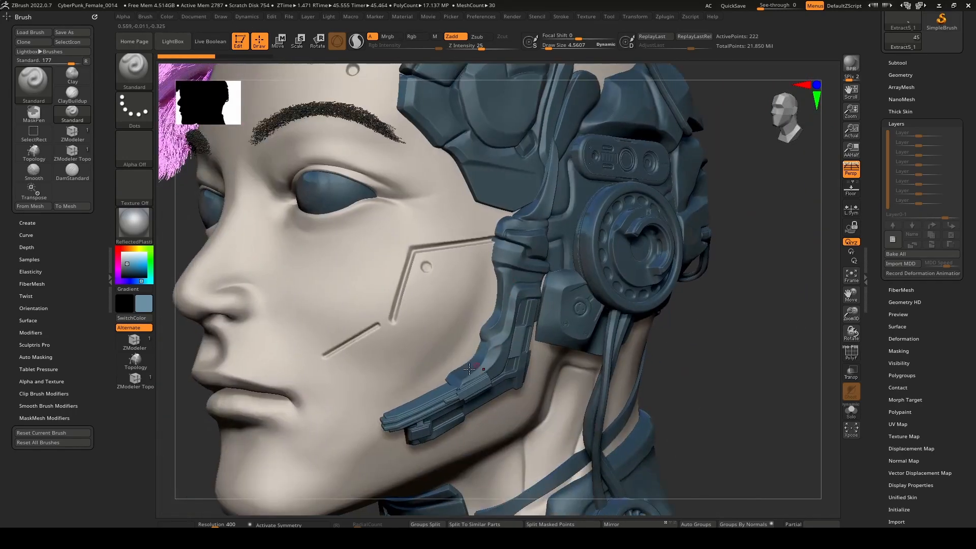
pyautogui.moveTo(453, 403)
pyautogui.mouseDown(button='right')
pyautogui.moveTo(535, 344)
pyautogui.moveTo(444, 379)
pyautogui.moveTo(505, 345)
pyautogui.moveTo(501, 335)
pyautogui.moveTo(488, 342)
pyautogui.moveTo(562, 314)
pyautogui.moveTo(627, 334)
pyautogui.moveTo(666, 325)
pyautogui.mouseUp(button='right')
pyautogui.moveTo(666, 326)
pyautogui.keyDown('alt'); pyautogui.mouseDown(button='right')
pyautogui.moveTo(564, 270)
pyautogui.moveTo(504, 325)
pyautogui.moveTo(486, 328)
pyautogui.moveTo(533, 360)
pyautogui.moveTo(559, 343)
pyautogui.moveTo(538, 353)
pyautogui.mouseUp(button='right'); pyautogui.keyUp('alt')
pyautogui.keyDown('alt'); pyautogui.click(504, 324); pyautogui.keyUp('alt')
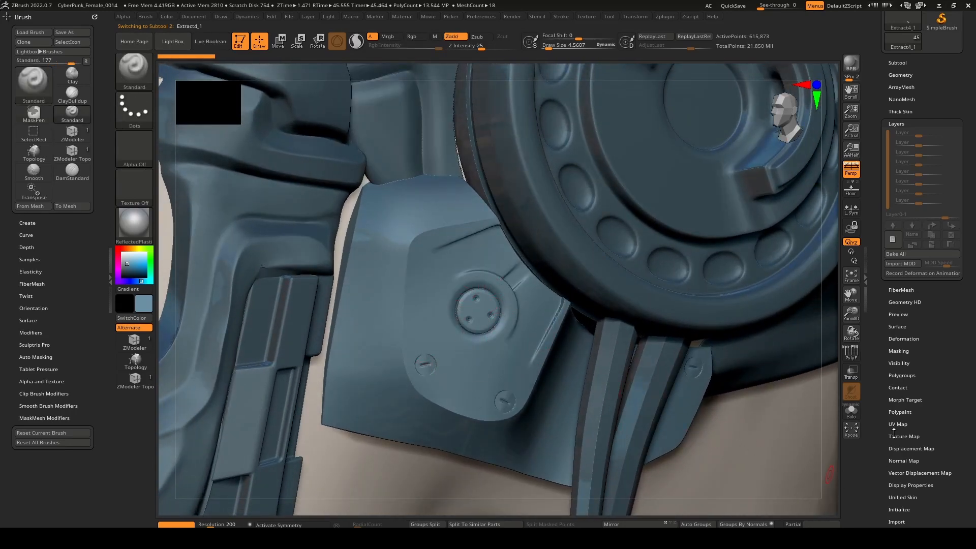
# Increase the Contrast deformation on the panel below the ear disc to sharpen its surface details.
pyautogui.click(907, 338)
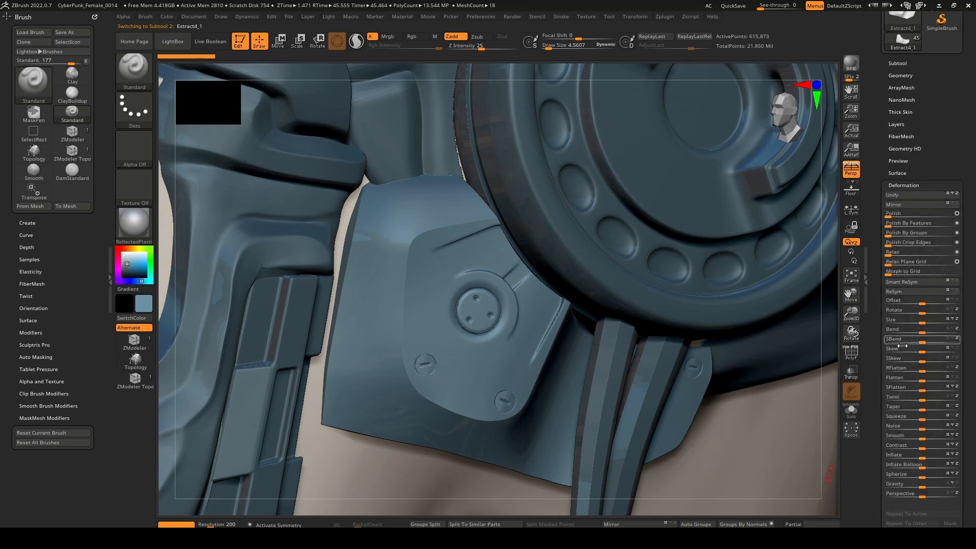
pyautogui.scroll(-3, 871, 362)
pyautogui.moveTo(871, 362); pyautogui.dragTo(871, 355)
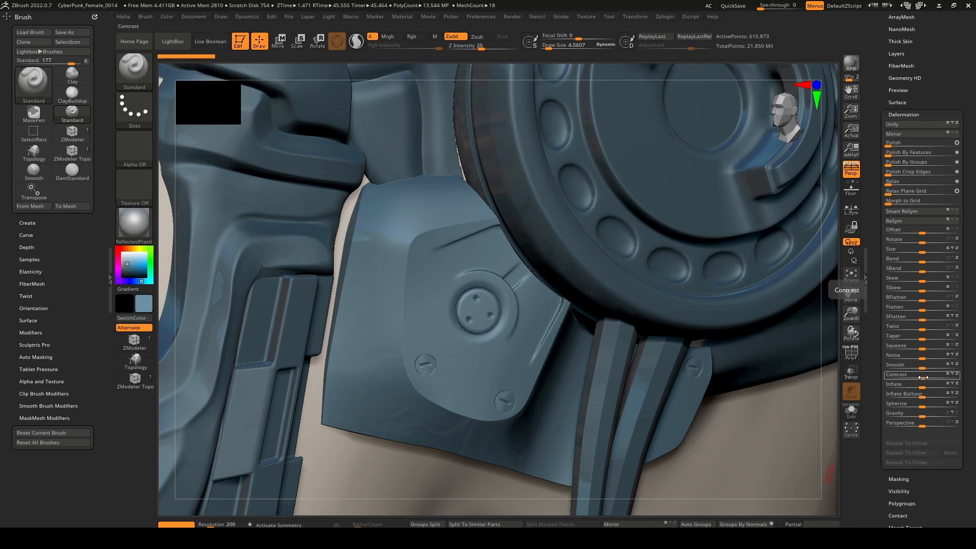
pyautogui.moveTo(923, 377); pyautogui.dragTo(960, 375)
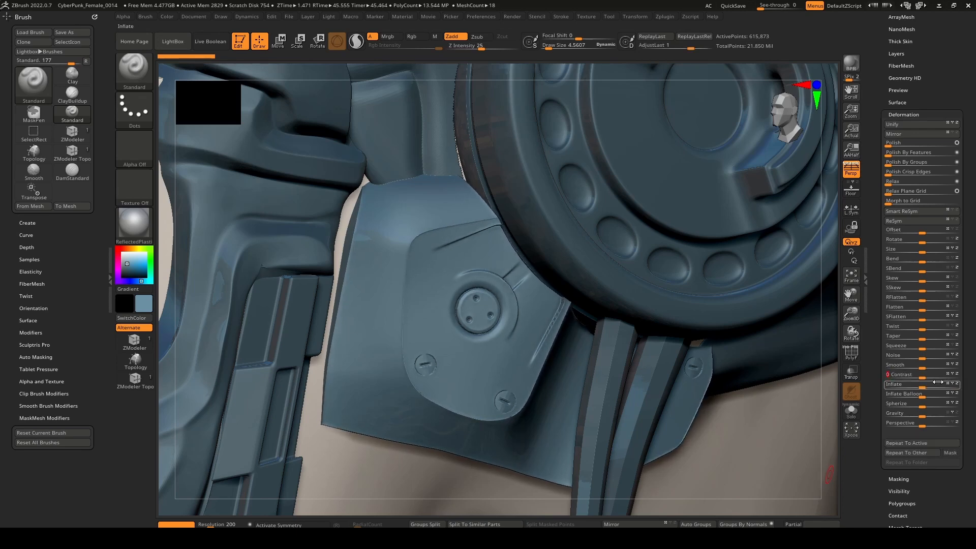
pyautogui.moveTo(507, 317)
pyautogui.mouseDown(button='right')
pyautogui.moveTo(501, 305)
pyautogui.moveTo(481, 301)
pyautogui.moveTo(497, 316)
pyautogui.moveTo(481, 306)
pyautogui.mouseUp(button='right')
# Enlarge the brush draw size to about 14.56 and display the other subtools as transparent ghosts.
pyautogui.press(']')
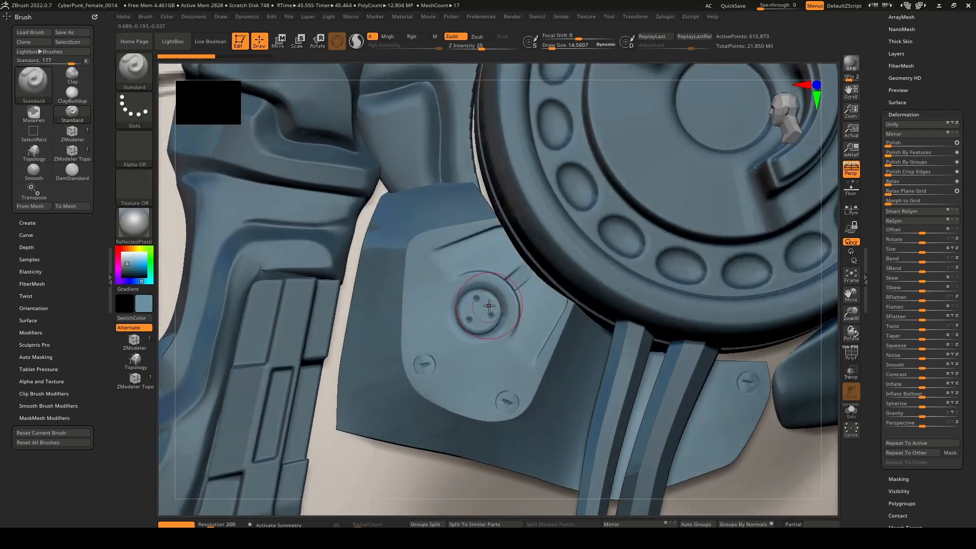
pyautogui.press(']')
pyautogui.press(']')
pyautogui.hotkey('shift', 't')
# Try painting a mask around the panel's central round knob, then undo it.
pyautogui.moveTo(490, 301)
pyautogui.keyDown('ctrl'); pyautogui.mouseDown()
pyautogui.moveTo(480, 297)
pyautogui.moveTo(501, 320)
pyautogui.moveTo(492, 337)
pyautogui.moveTo(526, 356)
pyautogui.moveTo(545, 305)
pyautogui.moveTo(540, 285)
pyautogui.moveTo(496, 262)
pyautogui.moveTo(471, 282)
pyautogui.moveTo(458, 328)
pyautogui.moveTo(448, 275)
pyautogui.moveTo(500, 250)
pyautogui.mouseUp(); pyautogui.keyUp('ctrl')
pyautogui.moveTo(500, 250)
pyautogui.mouseDown(button='right')
pyautogui.moveTo(544, 270)
pyautogui.moveTo(555, 292)
pyautogui.moveTo(509, 295)
pyautogui.mouseUp(button='right')
pyautogui.hotkey('ctrl', 'z')
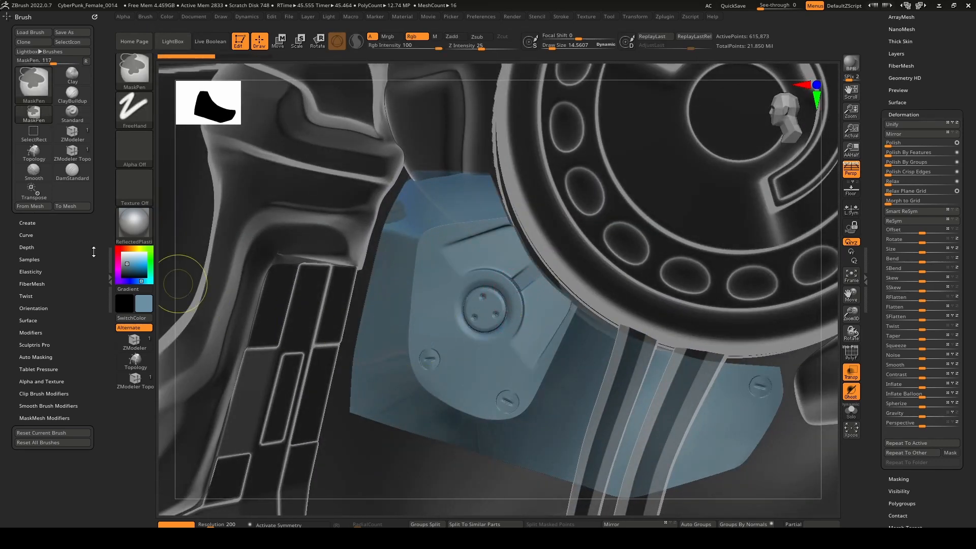
# Enable Depth Mask for the MaskPen brush, raise InnerDepth to nearly 0, and paint a mask around the central knob.
pyautogui.click(18, 247)
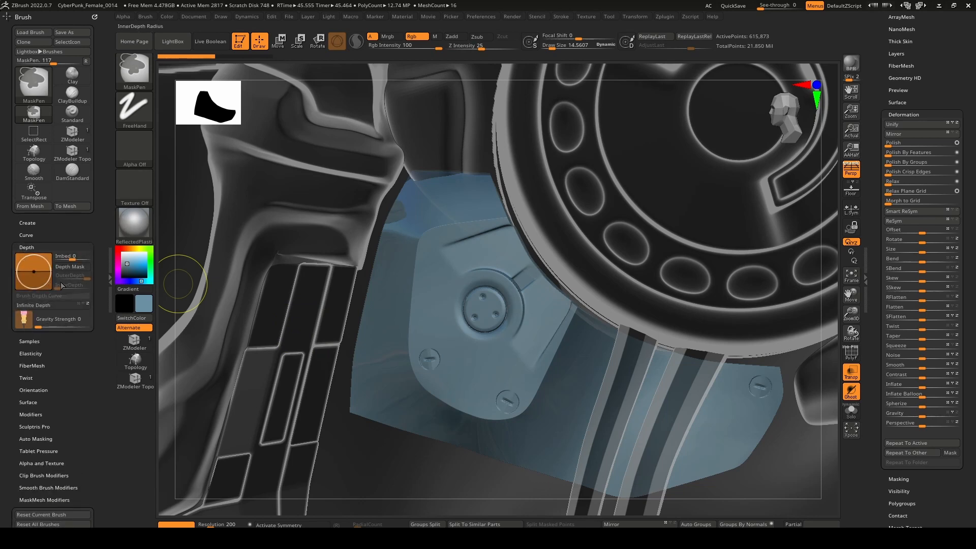
pyautogui.click(68, 267)
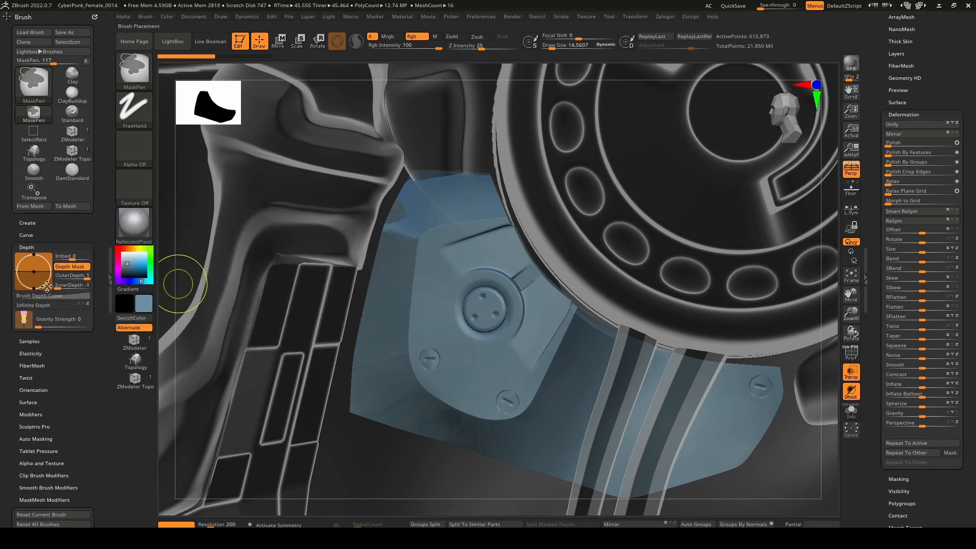
pyautogui.moveTo(34, 289); pyautogui.dragTo(35, 280)
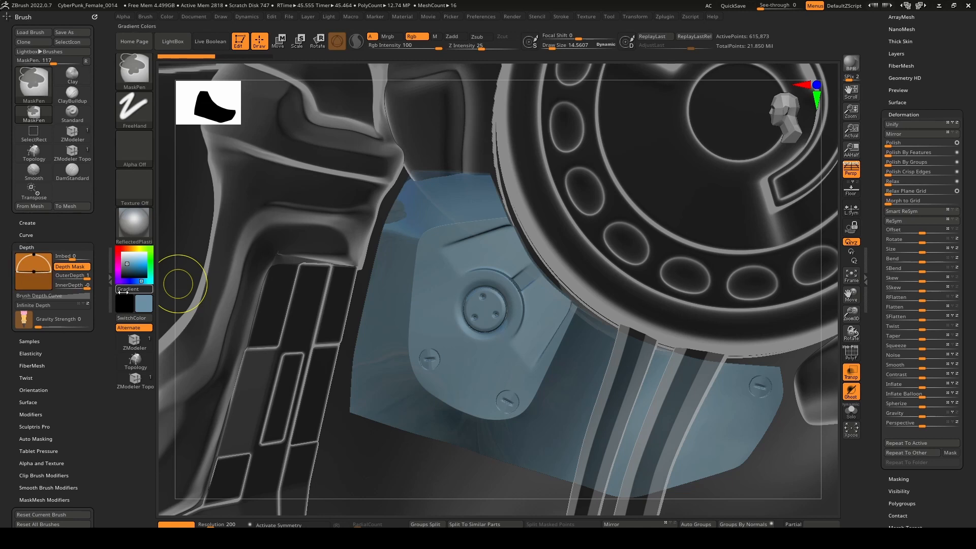
pyautogui.moveTo(458, 322)
pyautogui.keyDown('ctrl'); pyautogui.mouseDown()
pyautogui.moveTo(502, 295)
pyautogui.moveTo(509, 351)
pyautogui.moveTo(524, 347)
pyautogui.moveTo(506, 374)
pyautogui.moveTo(518, 322)
pyautogui.mouseUp(); pyautogui.keyUp('ctrl')
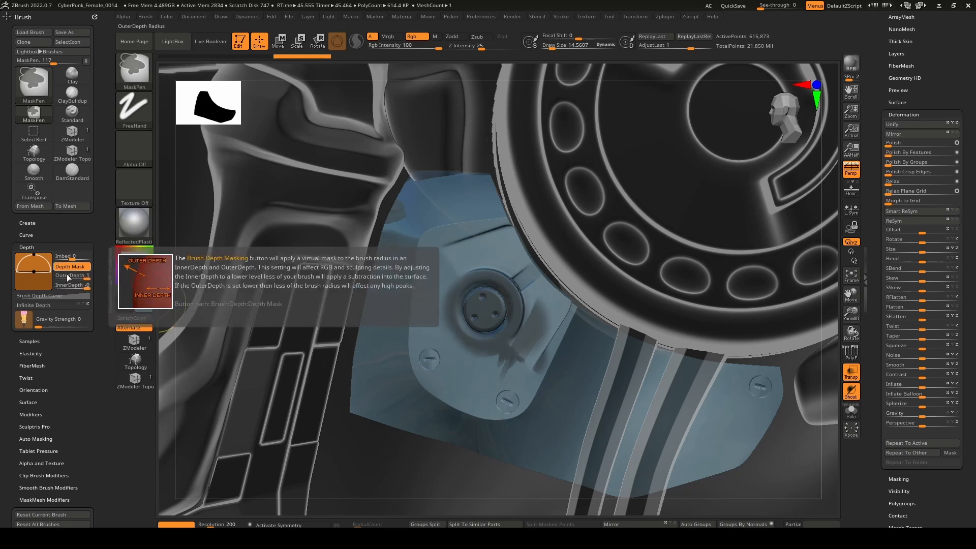
# Lower the MaskPen brush's InnerDepth and extend the mask over the central knob and its surrounding recess.
pyautogui.moveTo(33, 272); pyautogui.dragTo(34, 283)
pyautogui.moveTo(493, 344)
pyautogui.keyDown('ctrl'); pyautogui.mouseDown()
pyautogui.moveTo(504, 349)
pyautogui.moveTo(559, 305)
pyautogui.moveTo(476, 293)
pyautogui.moveTo(458, 311)
pyautogui.moveTo(481, 261)
pyautogui.moveTo(509, 261)
pyautogui.moveTo(497, 273)
pyautogui.mouseUp(); pyautogui.keyUp('ctrl')
pyautogui.moveTo(498, 273); pyautogui.dragTo(534, 277, button='right')
pyautogui.keyDown('ctrl'); pyautogui.moveTo(500, 280); pyautogui.dragTo(502, 266); pyautogui.keyUp('ctrl')
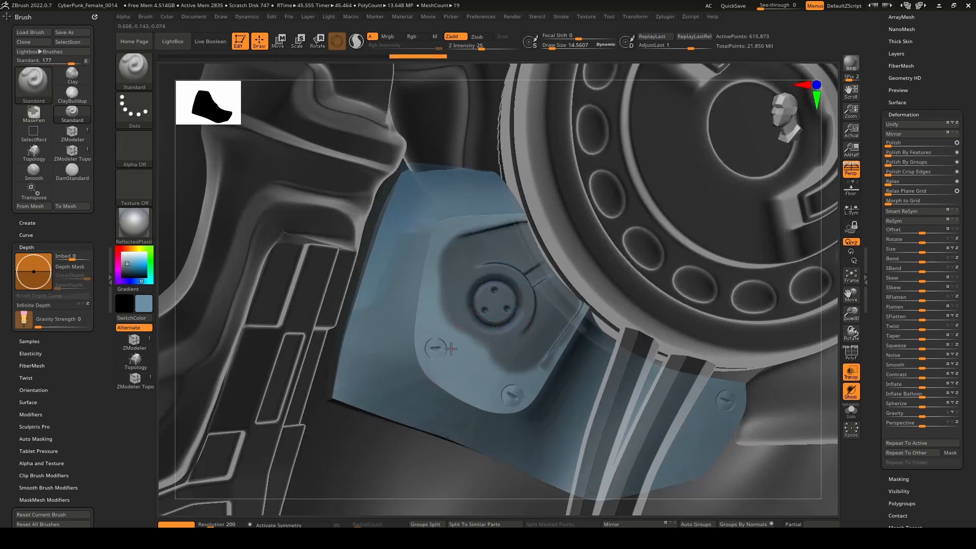
# Mask the panel's three screws with a draw size of 9 and invert the mask.
pyautogui.press('ctrl')
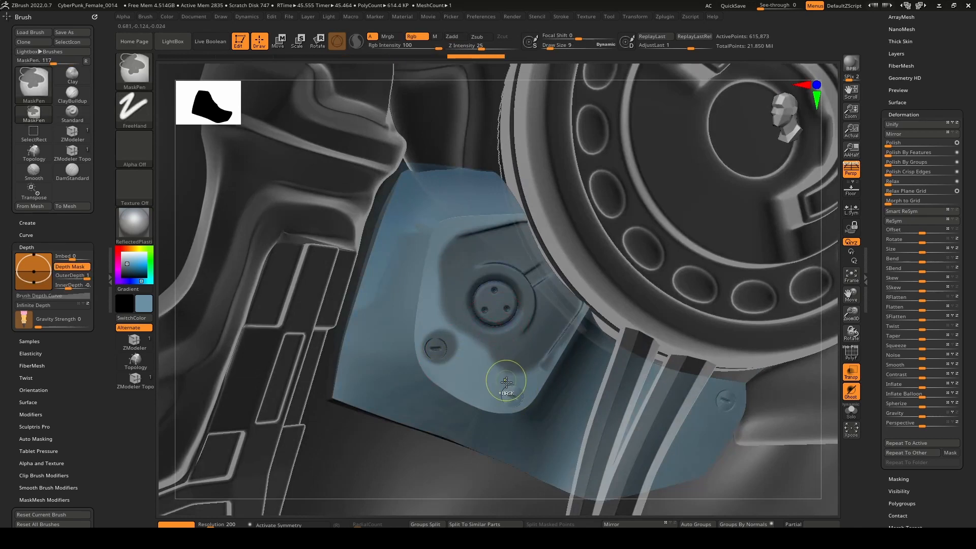
pyautogui.keyDown('ctrl'); pyautogui.moveTo(506, 384); pyautogui.dragTo(510, 399); pyautogui.keyUp('ctrl')
pyautogui.keyDown('ctrl'); pyautogui.moveTo(716, 400); pyautogui.dragTo(731, 405); pyautogui.keyUp('ctrl')
pyautogui.moveTo(534, 325)
pyautogui.mouseDown(button='right')
pyautogui.moveTo(506, 301)
pyautogui.moveTo(458, 300)
pyautogui.mouseUp(button='right')
pyautogui.keyDown('ctrl'); pyautogui.click(803, 441); pyautogui.keyUp('ctrl')
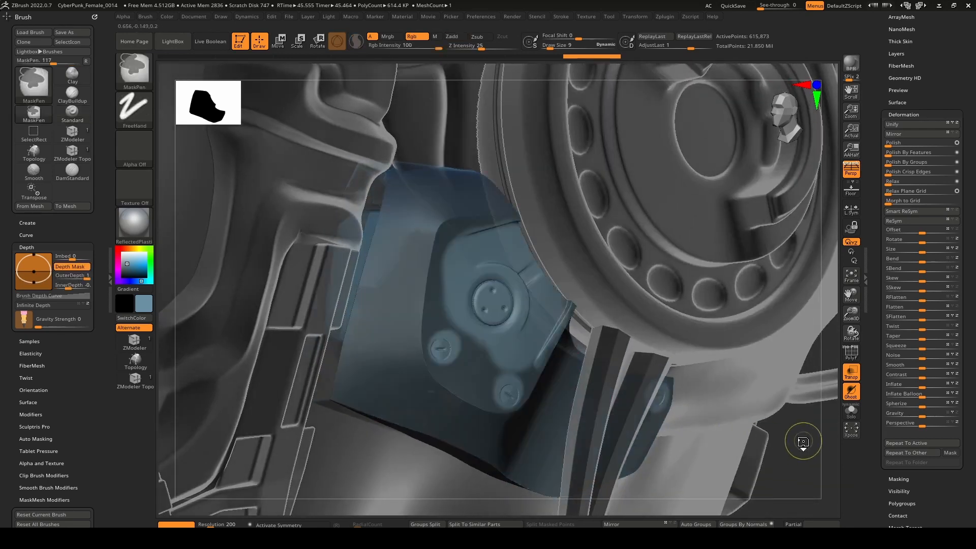
# Soften the inverted mask on the ear panel and apply a positive Contrast deformation to its knob and screw details.
pyautogui.moveTo(528, 348)
pyautogui.mouseDown(button='right')
pyautogui.moveTo(515, 326)
pyautogui.moveTo(538, 336)
pyautogui.mouseUp(button='right')
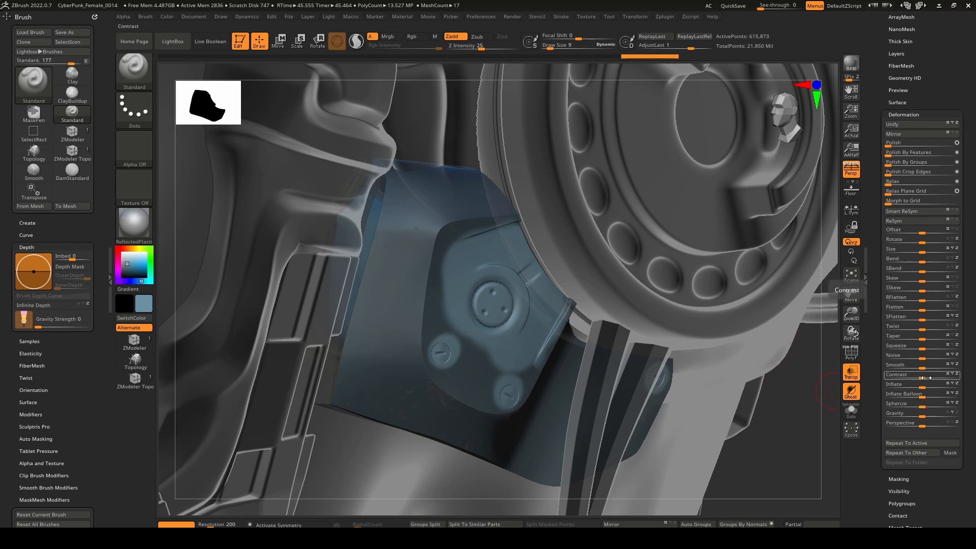
pyautogui.press('ctrl')
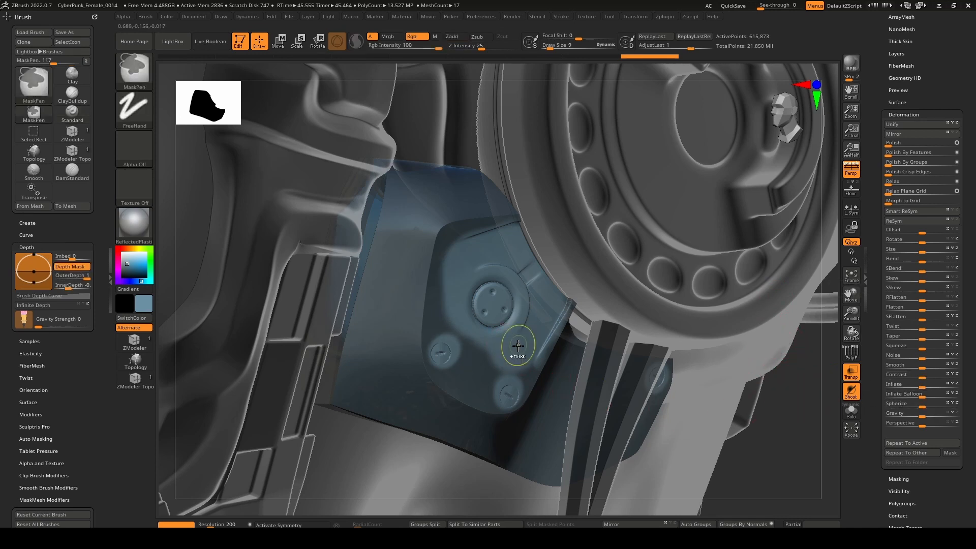
pyautogui.keyDown('ctrl'); pyautogui.click(518, 345); pyautogui.keyUp('ctrl')
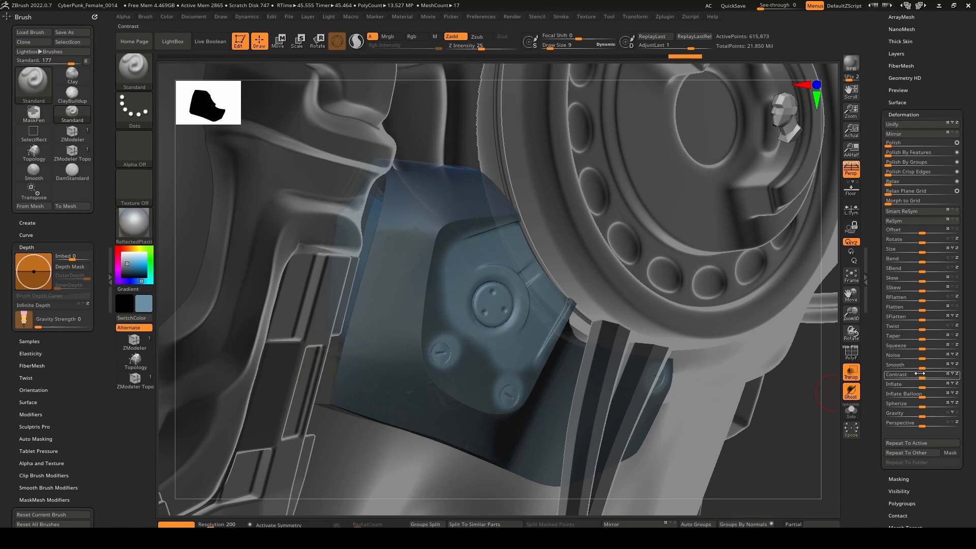
pyautogui.moveTo(920, 374); pyautogui.dragTo(970, 370)
# Strengthen the panel's surface details with further positive Contrast deformation.
pyautogui.moveTo(601, 351)
pyautogui.mouseDown(button='right')
pyautogui.moveTo(554, 359)
pyautogui.moveTo(579, 363)
pyautogui.moveTo(599, 337)
pyautogui.moveTo(578, 338)
pyautogui.moveTo(590, 361)
pyautogui.mouseUp(button='right')
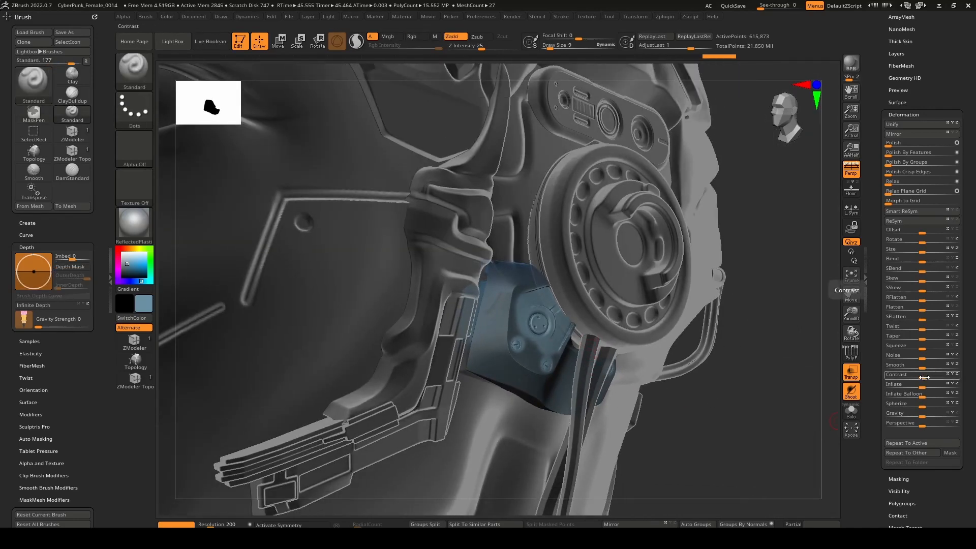
pyautogui.moveTo(928, 377); pyautogui.dragTo(950, 375)
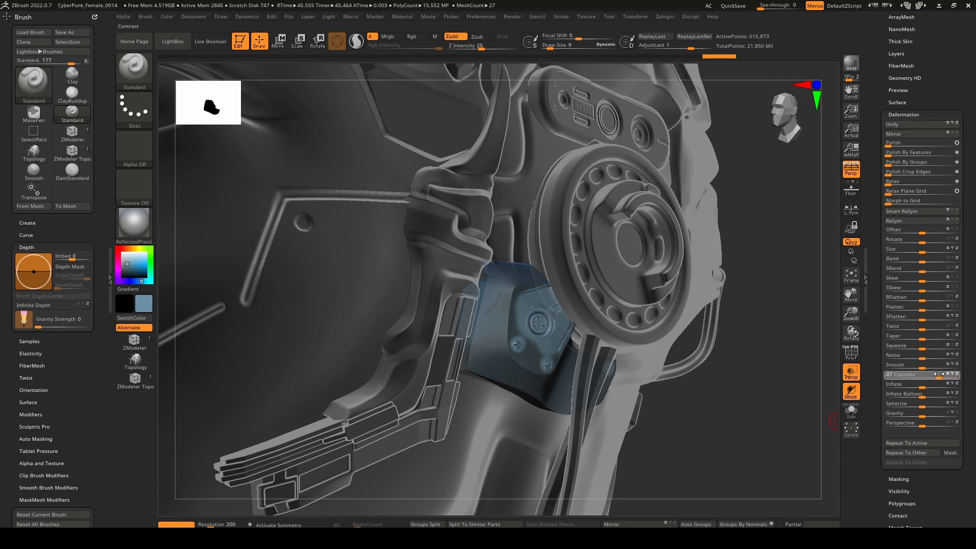
pyautogui.moveTo(934, 374); pyautogui.dragTo(935, 374)
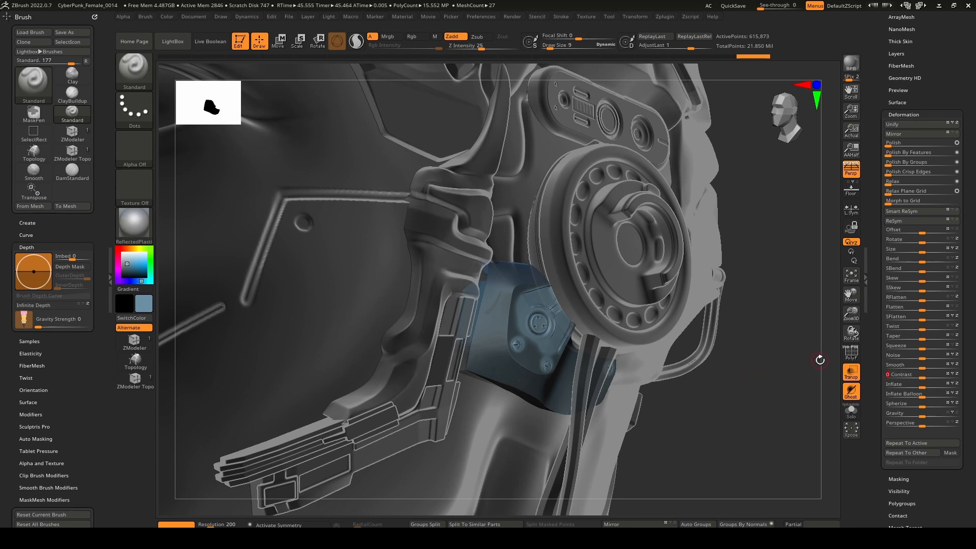
pyautogui.press('ctrl')
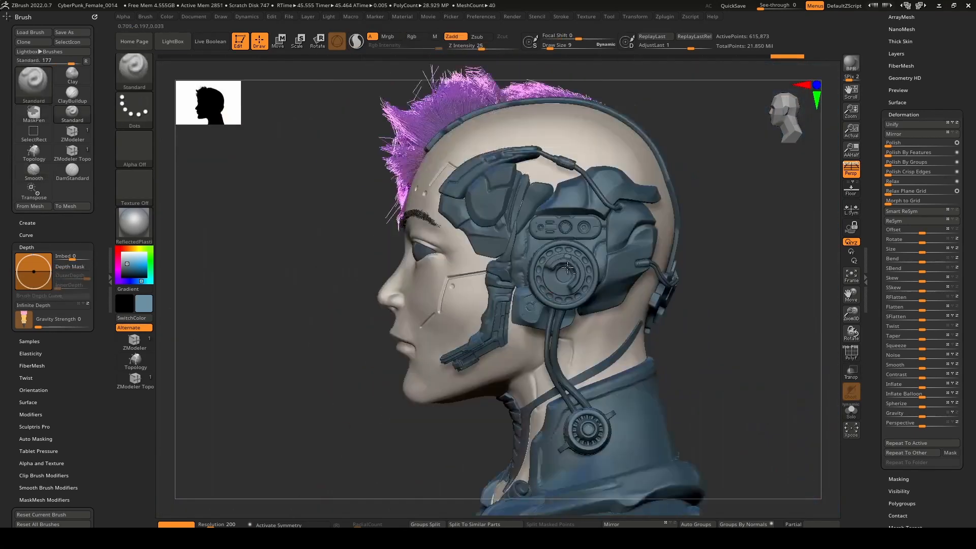
# Reduce the draw size to 6 and smooth the straight groove along the panel's slanted side edge.
pyautogui.moveTo(580, 305); pyautogui.dragTo(639, 311)
pyautogui.moveTo(605, 315); pyautogui.dragTo(544, 335, button='right')
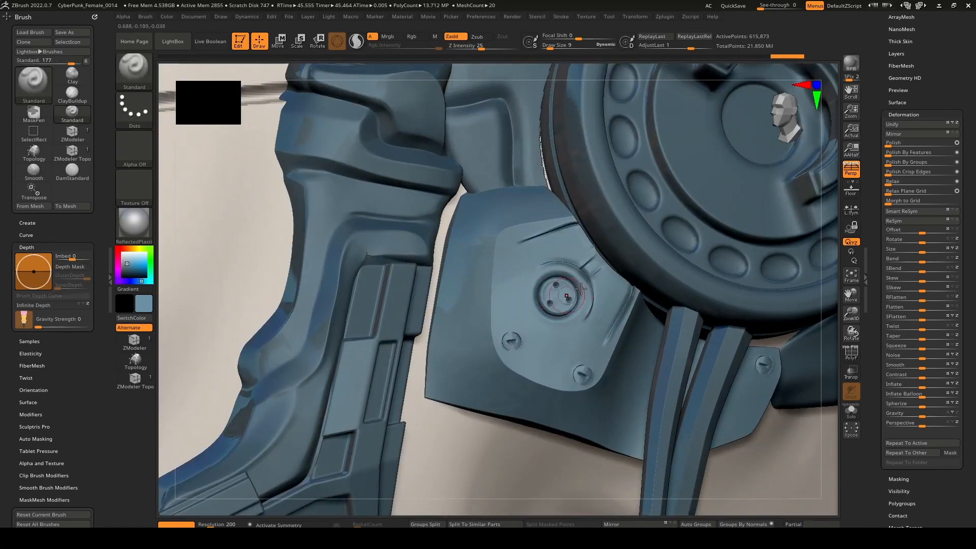
pyautogui.moveTo(585, 290); pyautogui.dragTo(564, 321, button='right')
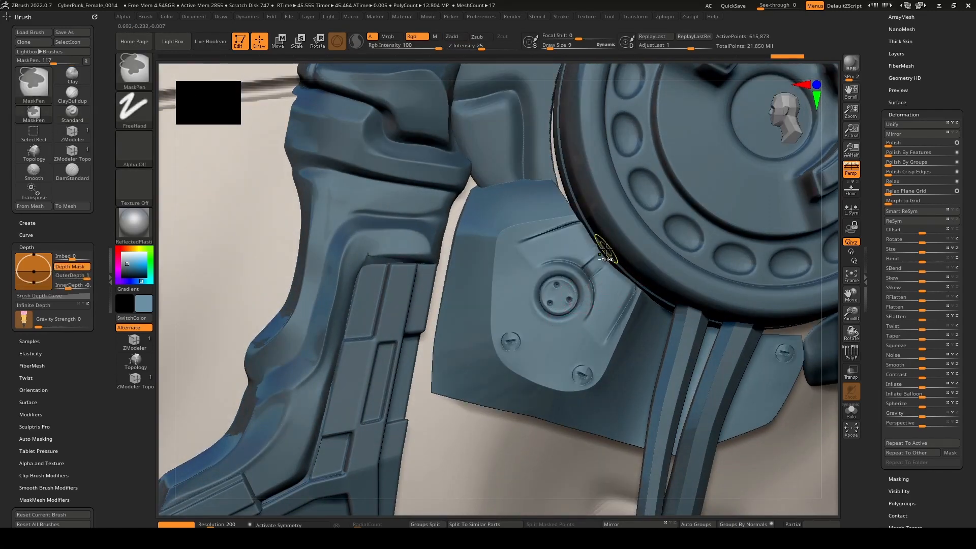
pyautogui.moveTo(618, 259); pyautogui.dragTo(619, 310, button='right')
pyautogui.keyDown('ctrl'); pyautogui.moveTo(627, 382); pyautogui.dragTo(625, 409, button='right'); pyautogui.keyUp('ctrl')
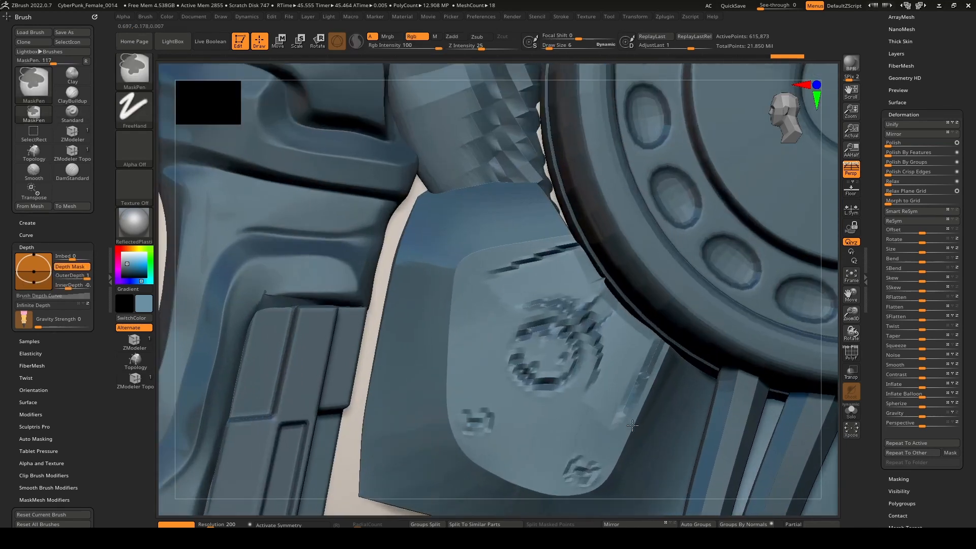
pyautogui.keyDown('shift'); pyautogui.moveTo(621, 416); pyautogui.dragTo(635, 383); pyautogui.keyUp('shift')
pyautogui.keyDown('shift'); pyautogui.moveTo(652, 350); pyautogui.dragTo(656, 335); pyautogui.keyUp('shift')
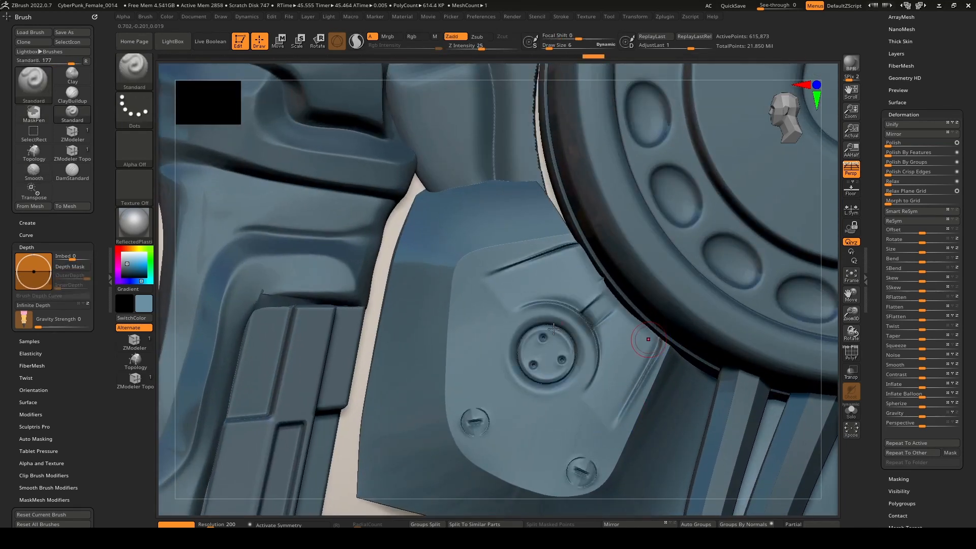
# Smooth the panel's upper groove and the surface beside the disc, and undo the last smoothing stroke.
pyautogui.keyDown('shift'); pyautogui.moveTo(488, 279); pyautogui.dragTo(513, 270); pyautogui.keyUp('shift')
pyautogui.keyDown('shift'); pyautogui.moveTo(574, 248); pyautogui.dragTo(581, 243); pyautogui.keyUp('shift')
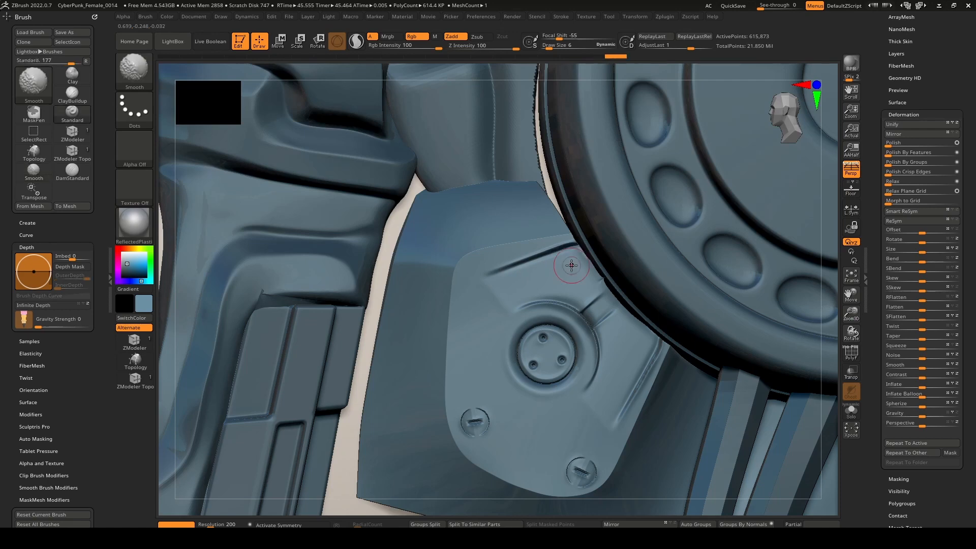
pyautogui.moveTo(571, 266)
pyautogui.mouseDown(button='right')
pyautogui.moveTo(582, 283)
pyautogui.moveTo(563, 273)
pyautogui.moveTo(592, 297)
pyautogui.mouseUp(button='right')
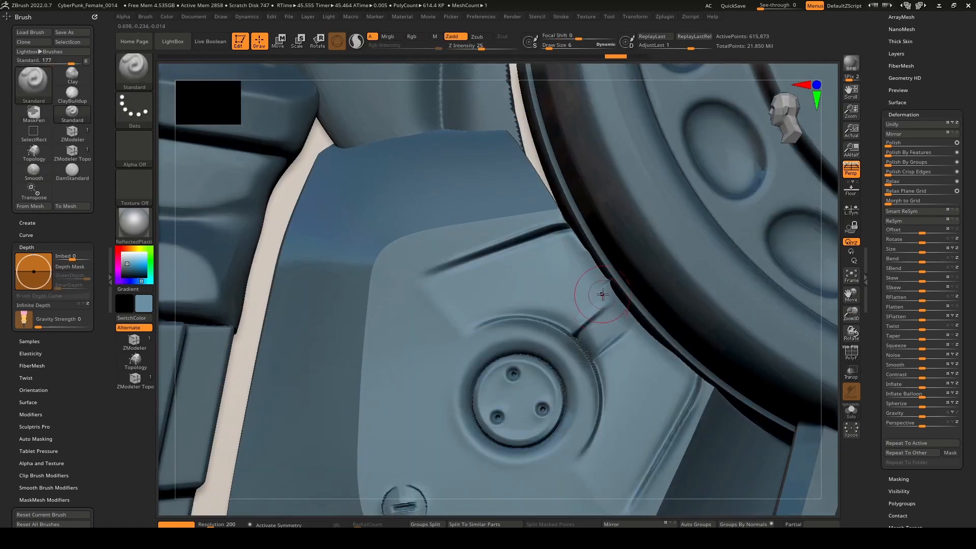
pyautogui.keyDown('shift'); pyautogui.moveTo(594, 286); pyautogui.dragTo(596, 278); pyautogui.keyUp('shift')
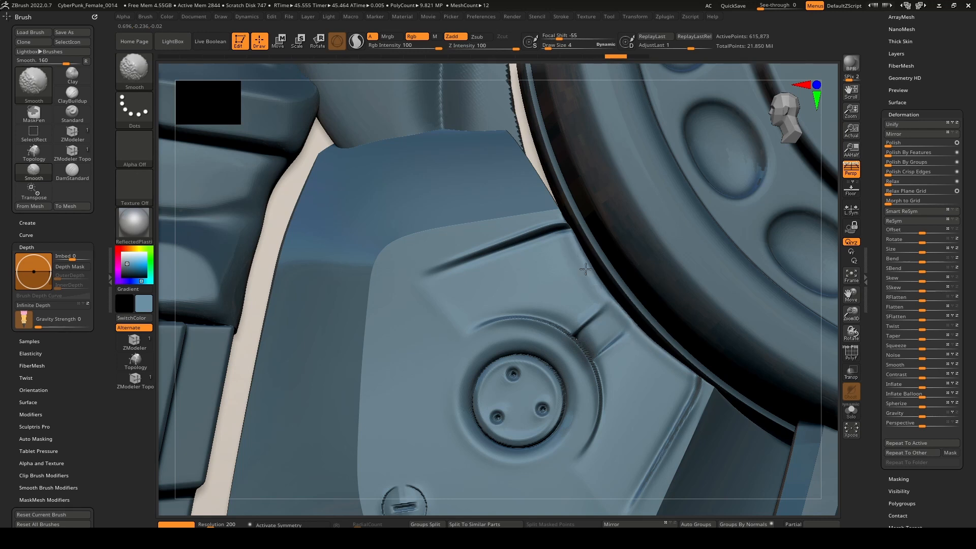
pyautogui.hotkey('ctrl', 'z')
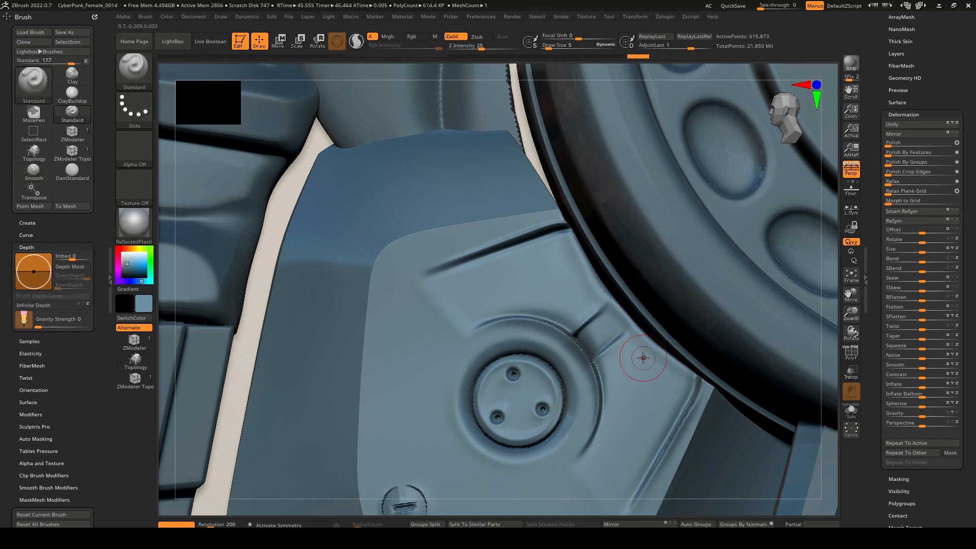
# Smooth the flat panel surfaces around the knob and its side grooves with a draw size of 5.
pyautogui.keyDown('shift'); pyautogui.moveTo(643, 373); pyautogui.dragTo(627, 379); pyautogui.keyUp('shift')
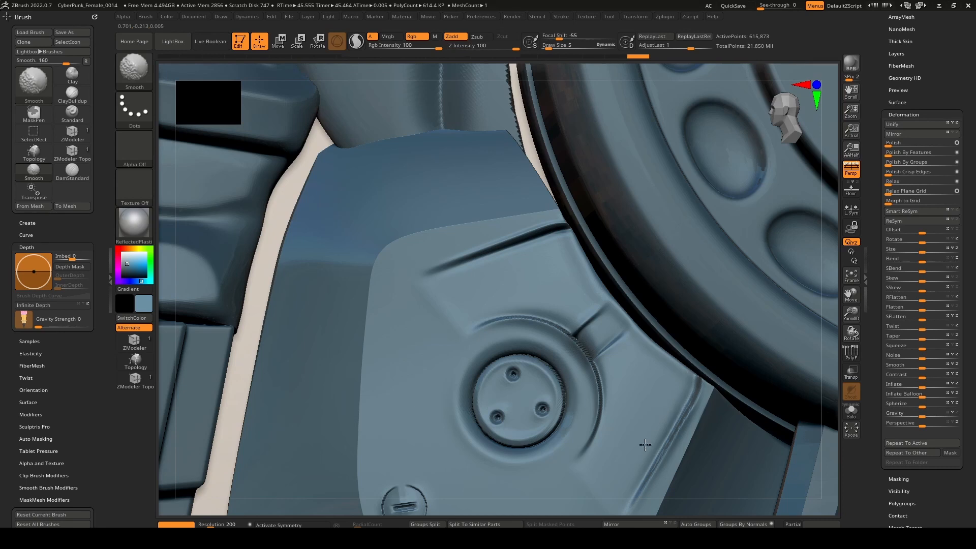
pyautogui.keyDown('shift'); pyautogui.moveTo(638, 472); pyautogui.dragTo(637, 412); pyautogui.keyUp('shift')
pyautogui.keyDown('shift'); pyautogui.moveTo(544, 276); pyautogui.dragTo(540, 263); pyautogui.keyUp('shift')
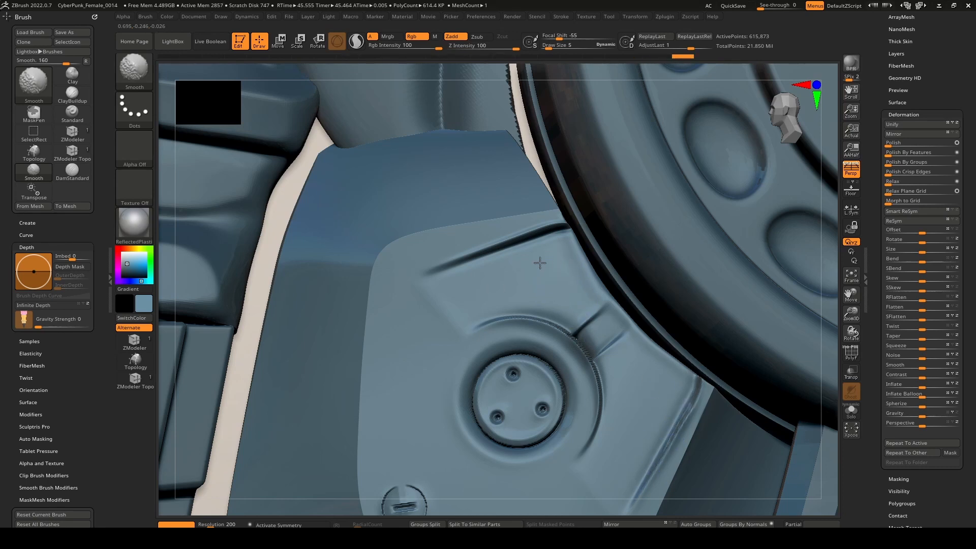
pyautogui.keyDown('shift'); pyautogui.moveTo(457, 311); pyautogui.dragTo(454, 306); pyautogui.keyUp('shift')
pyautogui.keyDown('alt'); pyautogui.moveTo(456, 305); pyautogui.dragTo(480, 284, button='right'); pyautogui.keyUp('alt')
pyautogui.keyDown('shift'); pyautogui.moveTo(485, 271); pyautogui.dragTo(473, 292); pyautogui.keyUp('shift')
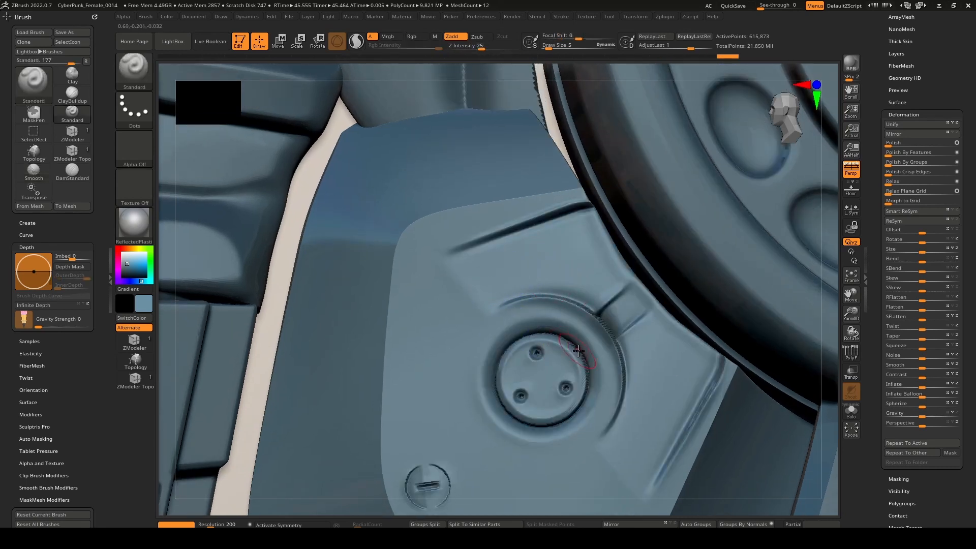
# Smooth the rim of the central knob and its surrounding recess with a draw size of 3.
pyautogui.keyDown('shift'); pyautogui.moveTo(578, 351); pyautogui.dragTo(582, 350); pyautogui.keyUp('shift')
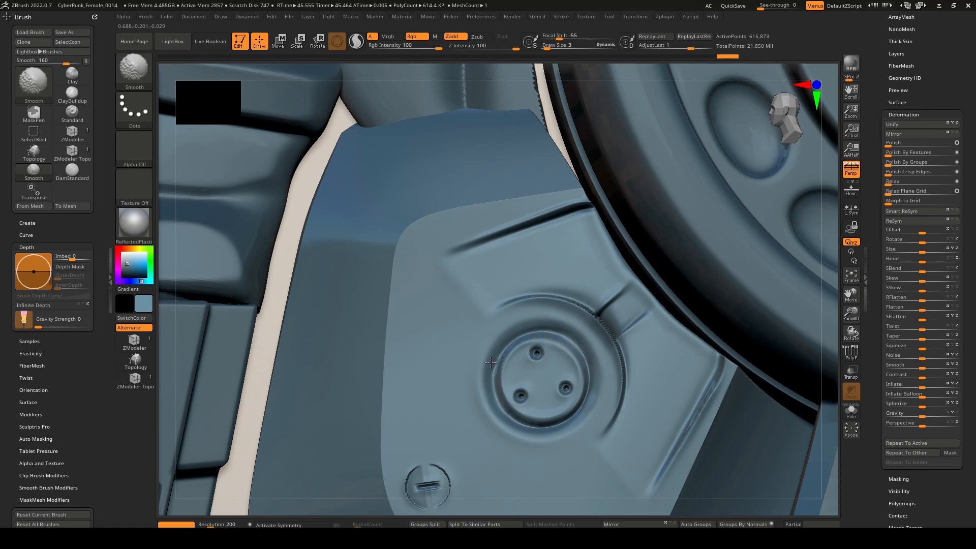
pyautogui.keyDown('shift'); pyautogui.moveTo(491, 363); pyautogui.dragTo(490, 367); pyautogui.keyUp('shift')
pyautogui.keyDown('shift'); pyautogui.moveTo(506, 304); pyautogui.dragTo(505, 304); pyautogui.keyUp('shift')
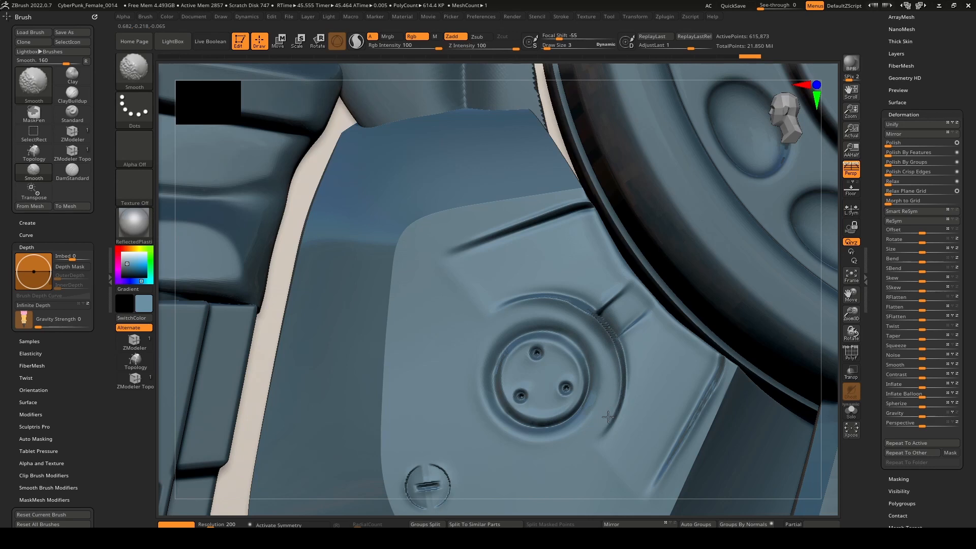
# Try smoothing the arc-shaped groove around the knob with a draw size of 3, then undo it.
pyautogui.keyDown('shift'); pyautogui.moveTo(608, 417); pyautogui.dragTo(614, 421); pyautogui.keyUp('shift')
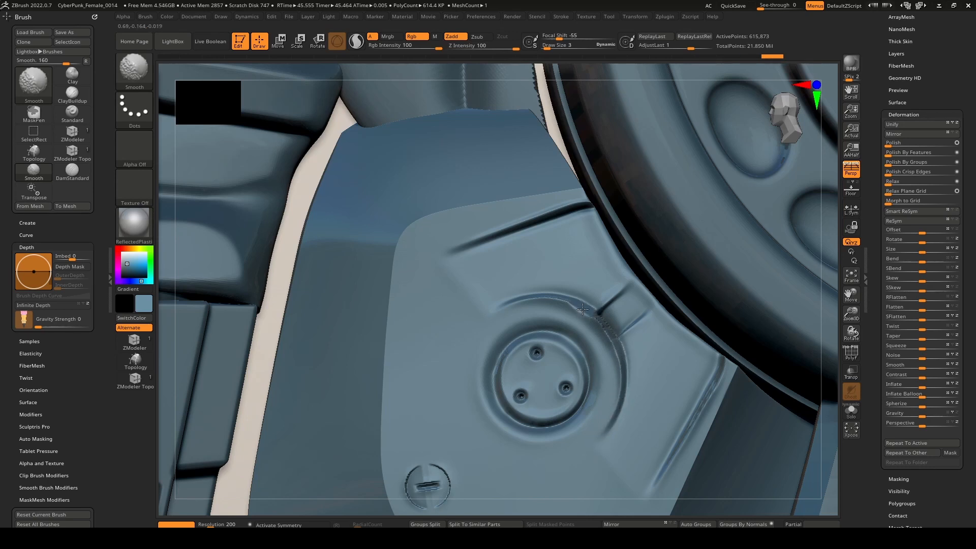
pyautogui.keyDown('shift'); pyautogui.moveTo(582, 309); pyautogui.dragTo(584, 309); pyautogui.keyUp('shift')
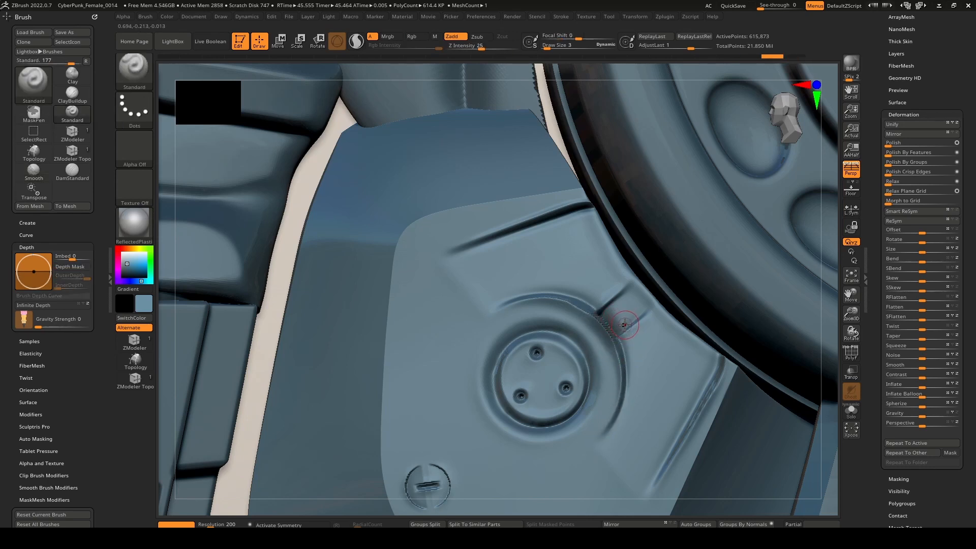
pyautogui.hotkey('ctrl', 'z')
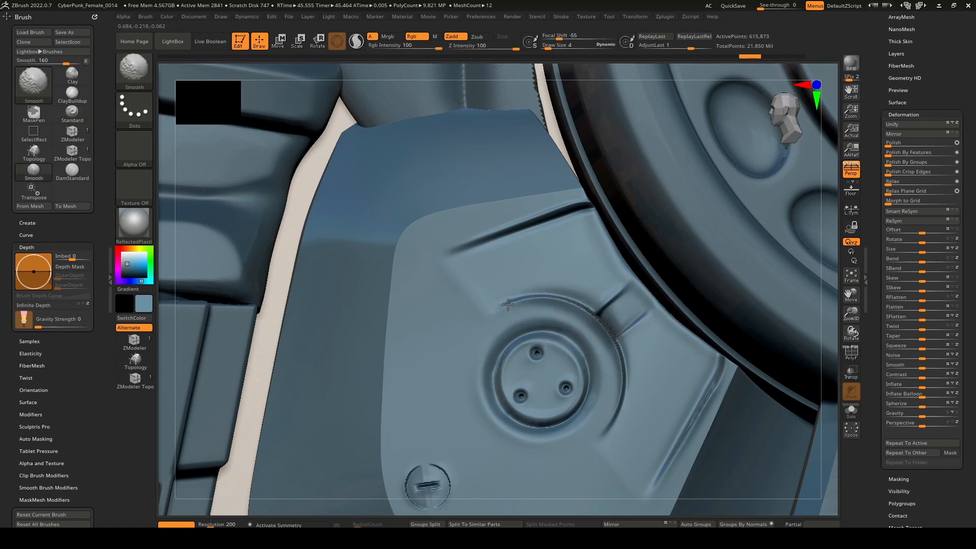
# Smooth the arc-shaped groove around the knob and its junction with the short slot using a draw size of 4.
pyautogui.moveTo(509, 304)
pyautogui.keyDown('shift'); pyautogui.mouseDown()
pyautogui.moveTo(590, 310)
pyautogui.moveTo(608, 325)
pyautogui.moveTo(601, 320)
pyautogui.moveTo(624, 387)
pyautogui.mouseUp(); pyautogui.keyUp('shift')
pyautogui.moveTo(613, 377); pyautogui.dragTo(590, 337, button='right')
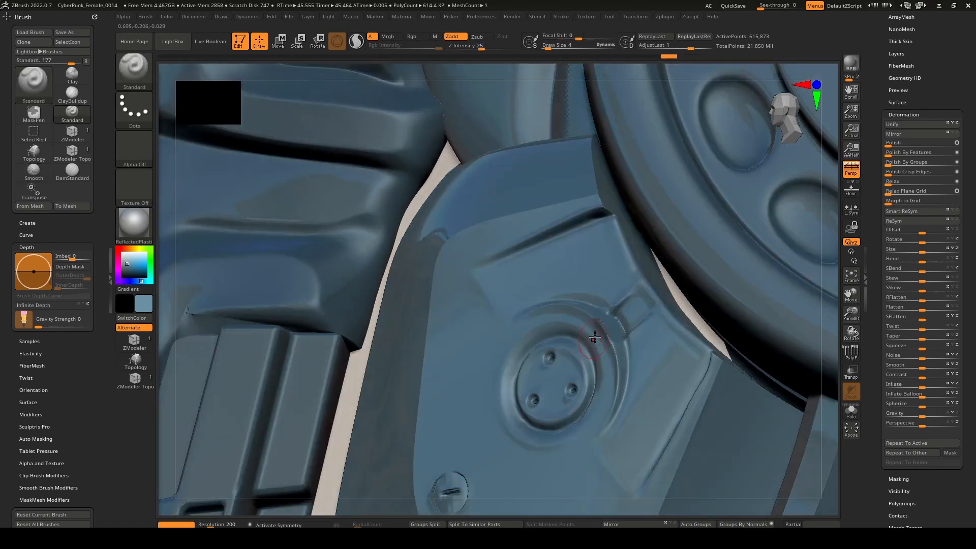
pyautogui.keyDown('shift'); pyautogui.moveTo(610, 322); pyautogui.dragTo(620, 336); pyautogui.keyUp('shift')
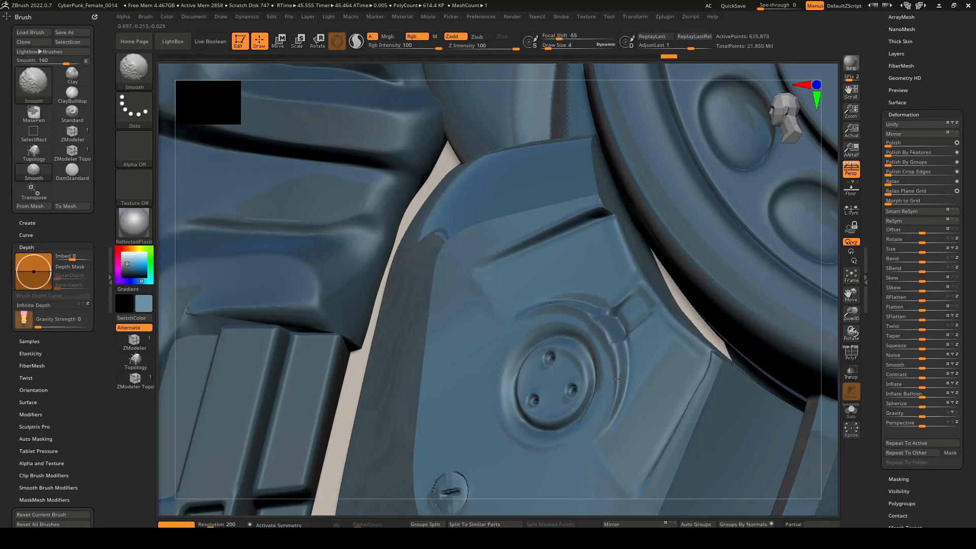
pyautogui.keyDown('shift'); pyautogui.moveTo(587, 320); pyautogui.dragTo(614, 371); pyautogui.keyUp('shift')
pyautogui.moveTo(585, 372)
pyautogui.mouseDown(button='right')
pyautogui.moveTo(605, 384)
pyautogui.moveTo(603, 423)
pyautogui.mouseUp(button='right')
# Switch to the hPolish brush and polish the arc-shaped ledge around the knob with a draw size of 3.
pyautogui.press('b')
pyautogui.press('h')
pyautogui.press('p')
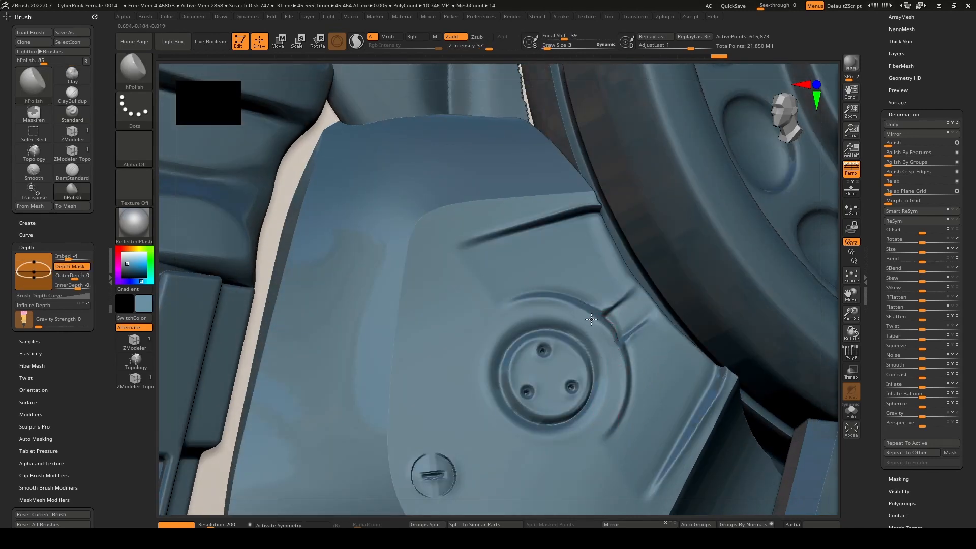
pyautogui.moveTo(591, 320); pyautogui.dragTo(613, 354)
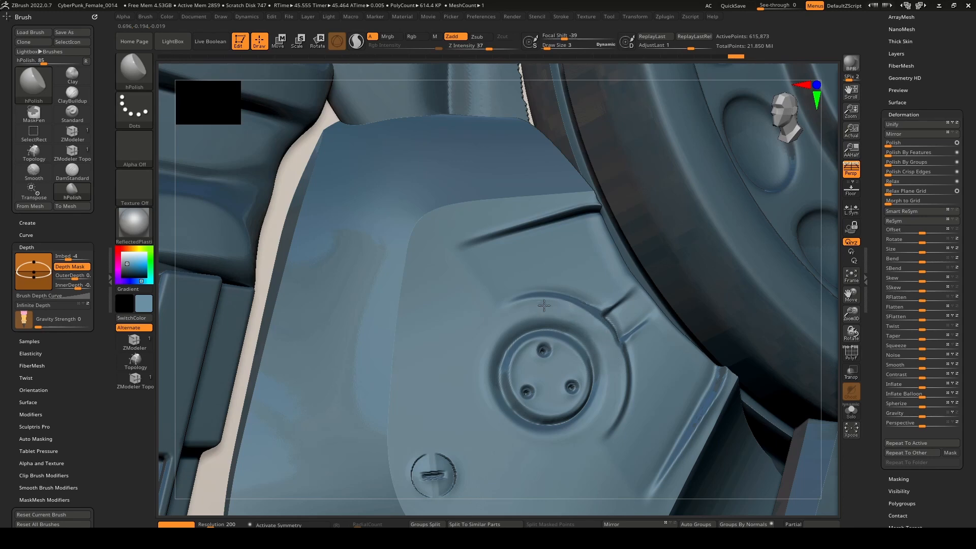
pyautogui.moveTo(612, 358); pyautogui.dragTo(615, 364)
pyautogui.moveTo(582, 315); pyautogui.dragTo(568, 316, button='right')
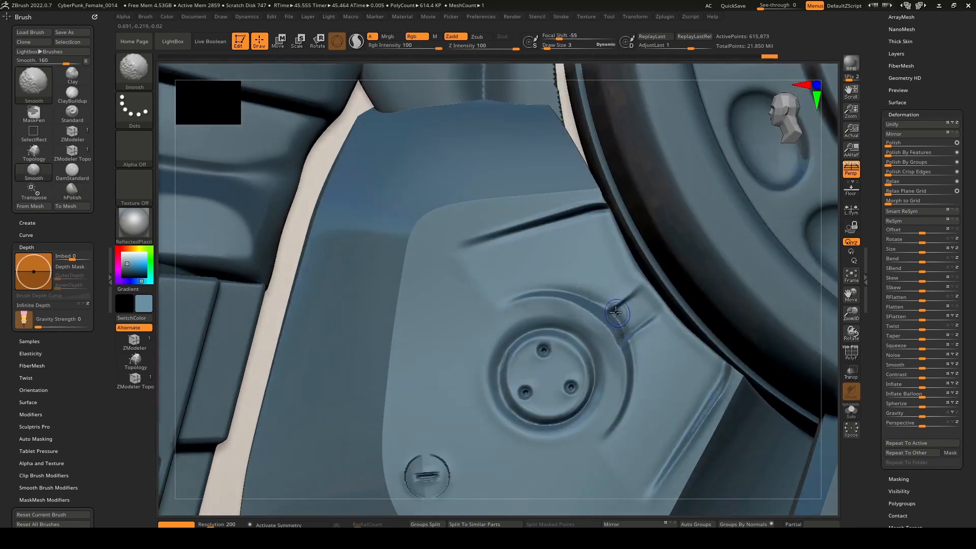
# Smooth the jagged edge of the arc where it meets the short slot.
pyautogui.moveTo(626, 340)
pyautogui.mouseDown(button='right')
pyautogui.moveTo(619, 322)
pyautogui.moveTo(634, 358)
pyautogui.mouseUp(button='right')
pyautogui.keyDown('shift'); pyautogui.moveTo(633, 358); pyautogui.dragTo(606, 333); pyautogui.keyUp('shift')
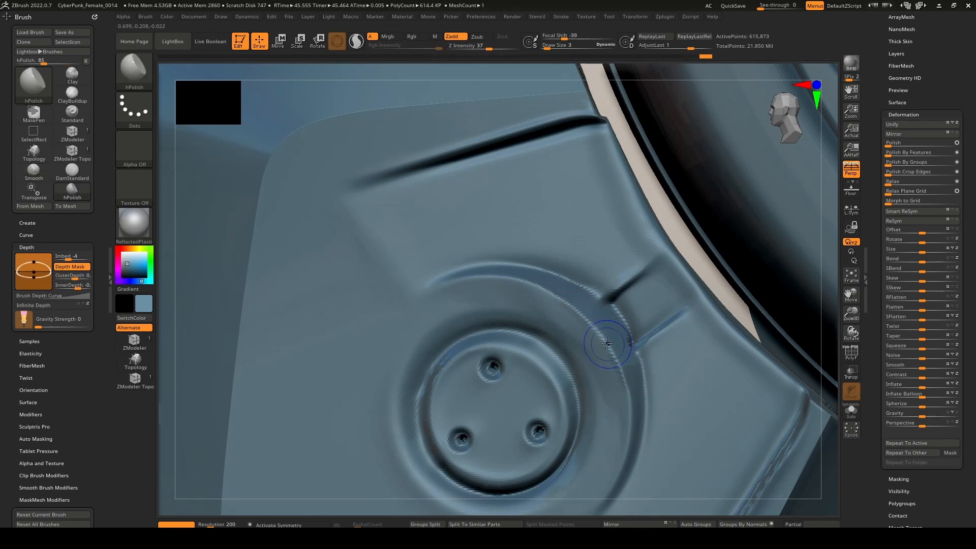
pyautogui.press('shift')
pyautogui.keyDown('shift'); pyautogui.moveTo(569, 312); pyautogui.dragTo(564, 306); pyautogui.keyUp('shift')
pyautogui.keyDown('shift'); pyautogui.moveTo(632, 431); pyautogui.dragTo(619, 392); pyautogui.keyUp('shift')
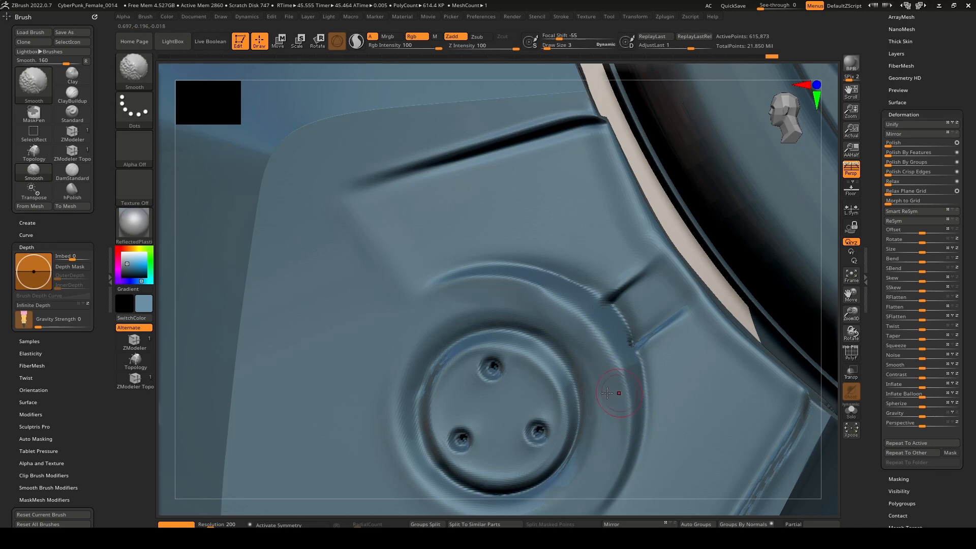
# Refine the arc-shaped ledge from its upper curve down past the slot with more smoothing strokes.
pyautogui.moveTo(619, 376); pyautogui.dragTo(656, 337, button='right')
pyautogui.press('shift')
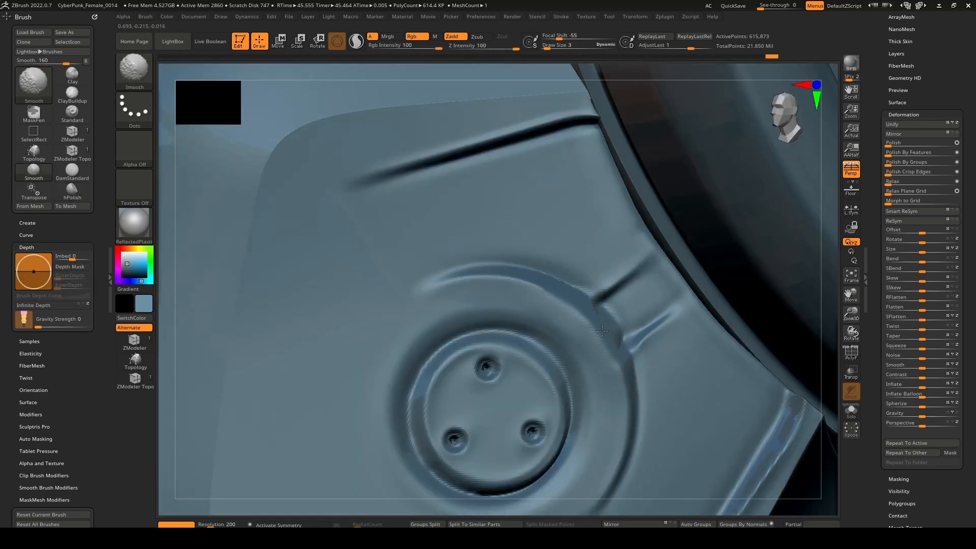
pyautogui.keyDown('shift'); pyautogui.moveTo(577, 303); pyautogui.dragTo(572, 298); pyautogui.keyUp('shift')
pyautogui.keyDown('shift'); pyautogui.moveTo(572, 297); pyautogui.dragTo(532, 269); pyautogui.keyUp('shift')
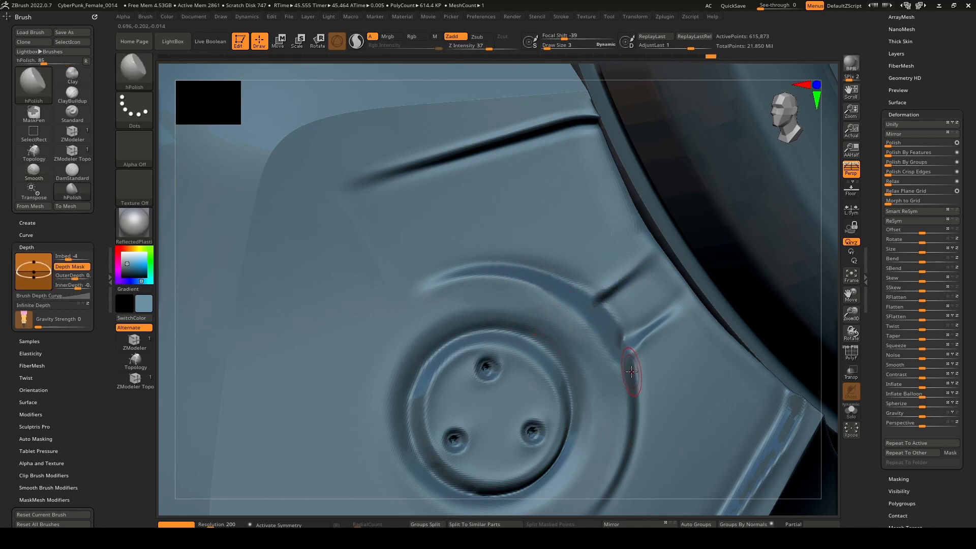
pyautogui.press('shift')
pyautogui.keyDown('shift'); pyautogui.moveTo(613, 357); pyautogui.dragTo(609, 413); pyautogui.keyUp('shift')
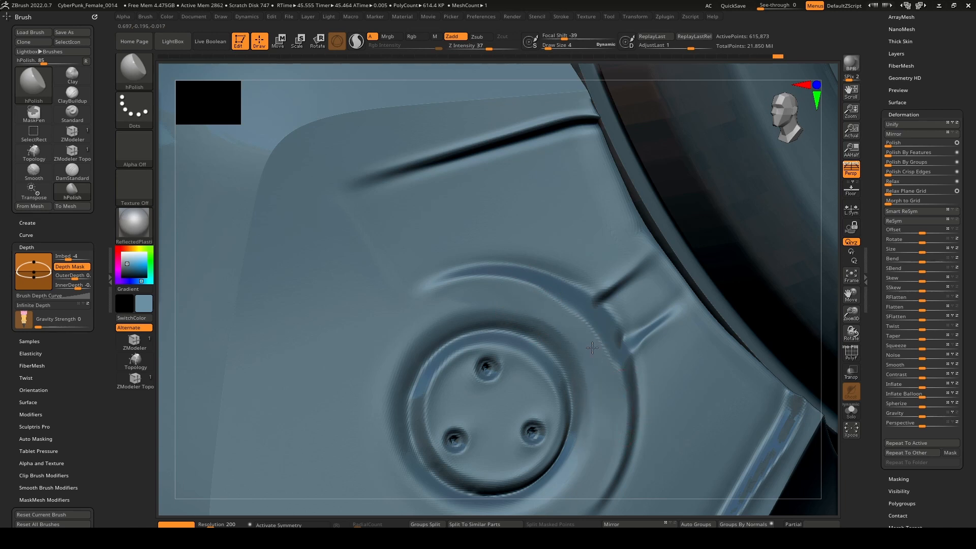
# Polish the arc-shaped ledge with hPolish at a draw size of 4 and smooth the surface around the slot and knob.
pyautogui.moveTo(536, 286)
pyautogui.keyDown('shift'); pyautogui.mouseDown()
pyautogui.moveTo(559, 301)
pyautogui.moveTo(600, 373)
pyautogui.moveTo(610, 368)
pyautogui.mouseUp(); pyautogui.keyUp('shift')
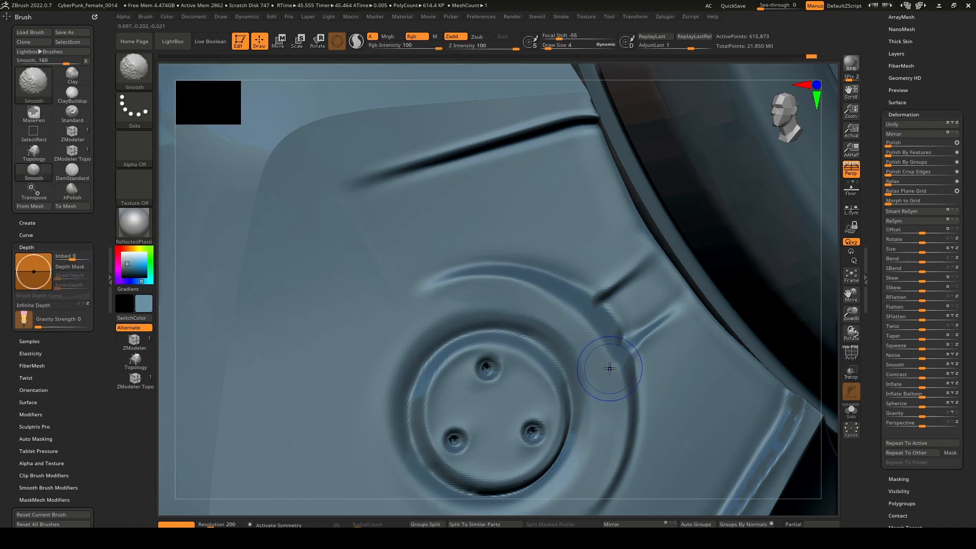
pyautogui.moveTo(619, 375)
pyautogui.mouseDown(button='right')
pyautogui.moveTo(631, 362)
pyautogui.moveTo(634, 288)
pyautogui.mouseUp(button='right')
pyautogui.keyDown('shift'); pyautogui.moveTo(643, 355); pyautogui.dragTo(631, 397); pyautogui.keyUp('shift')
pyautogui.keyDown('alt'); pyautogui.moveTo(556, 376); pyautogui.dragTo(605, 390, button='right'); pyautogui.keyUp('alt')
pyautogui.keyDown('shift'); pyautogui.moveTo(604, 414); pyautogui.dragTo(585, 422); pyautogui.keyUp('shift')
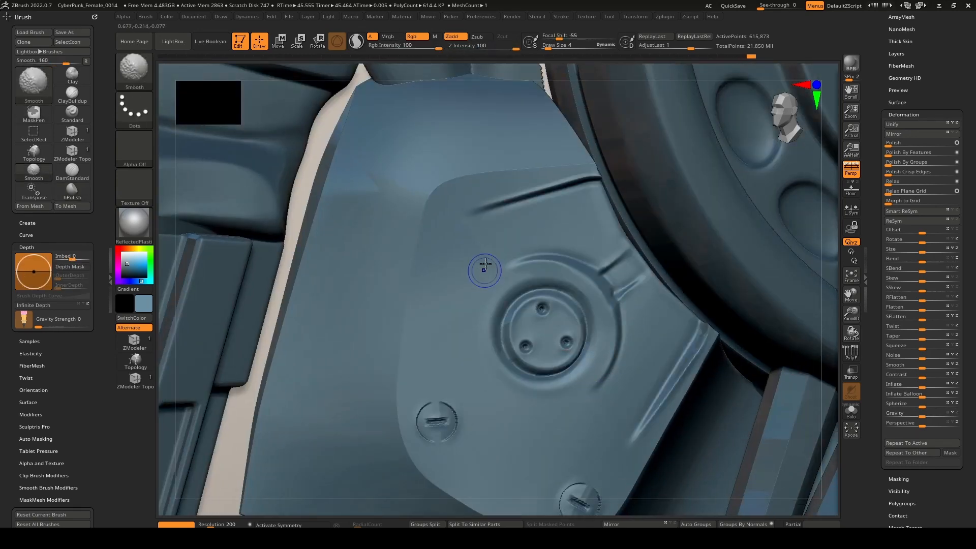
# Smooth the ear panel surface beside the upper curve of the arc-shaped ledge around the knob.
pyautogui.moveTo(484, 268)
pyautogui.keyDown('shift'); pyautogui.mouseDown()
pyautogui.moveTo(464, 232)
pyautogui.moveTo(483, 251)
pyautogui.mouseUp(); pyautogui.keyUp('shift')
pyautogui.keyDown('ctrl'); pyautogui.moveTo(501, 252); pyautogui.dragTo(524, 406, button='right'); pyautogui.keyUp('ctrl')
pyautogui.moveTo(523, 406)
pyautogui.mouseDown(button='right')
pyautogui.moveTo(610, 386)
pyautogui.moveTo(493, 331)
pyautogui.mouseUp(button='right')
pyautogui.moveTo(493, 330)
pyautogui.keyDown('ctrl'); pyautogui.mouseDown(button='right')
pyautogui.moveTo(491, 351)
pyautogui.moveTo(567, 314)
pyautogui.moveTo(544, 320)
pyautogui.moveTo(554, 457)
pyautogui.moveTo(594, 391)
pyautogui.moveTo(593, 374)
pyautogui.moveTo(575, 447)
pyautogui.moveTo(562, 377)
pyautogui.moveTo(604, 334)
pyautogui.moveTo(604, 313)
pyautogui.moveTo(563, 309)
pyautogui.moveTo(579, 290)
pyautogui.mouseUp(button='right'); pyautogui.keyUp('ctrl')
# Select the head mesh and toggle its layer's visibility off and on to compare the skin panel details.
pyautogui.keyDown('alt'); pyautogui.click(486, 300); pyautogui.keyUp('alt')
pyautogui.moveTo(481, 299); pyautogui.dragTo(557, 284, button='right')
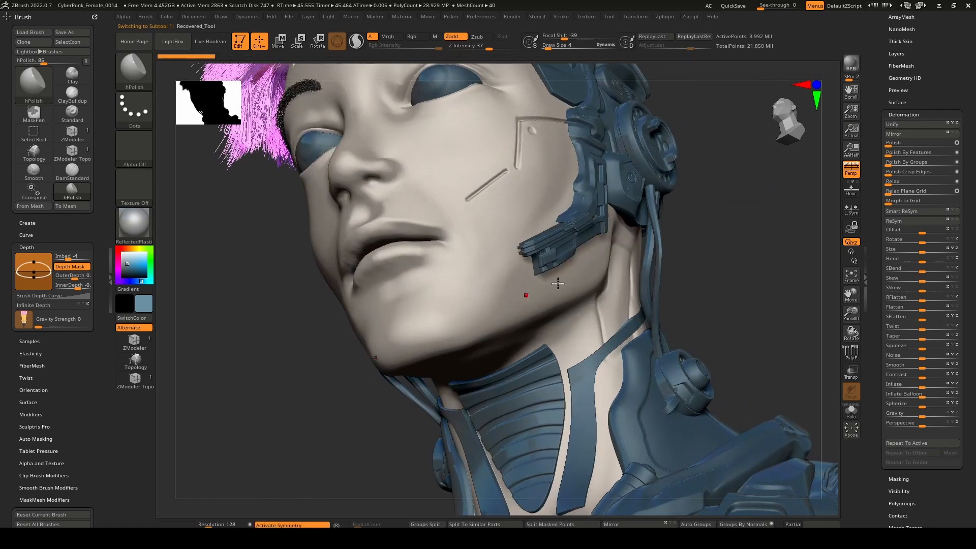
pyautogui.scroll(3, 886, 168)
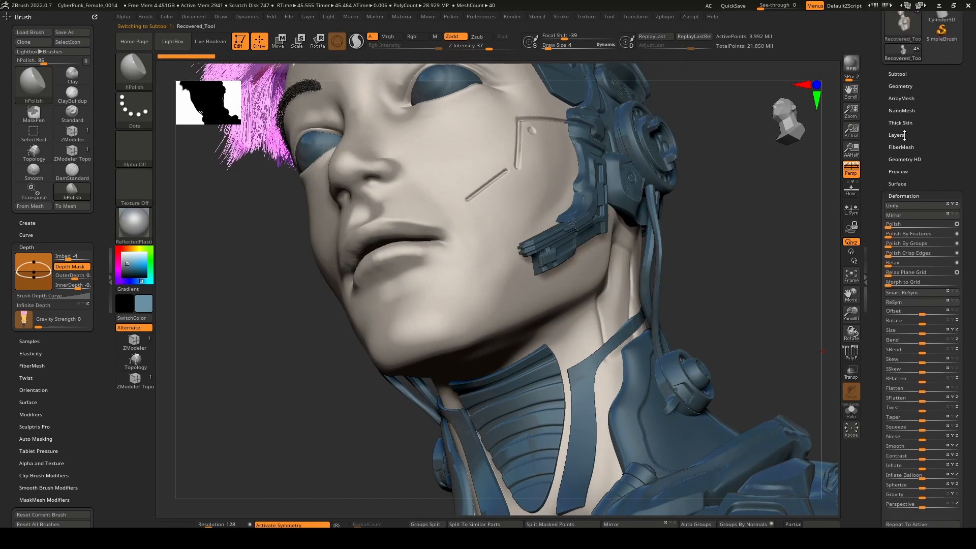
pyautogui.click(900, 135)
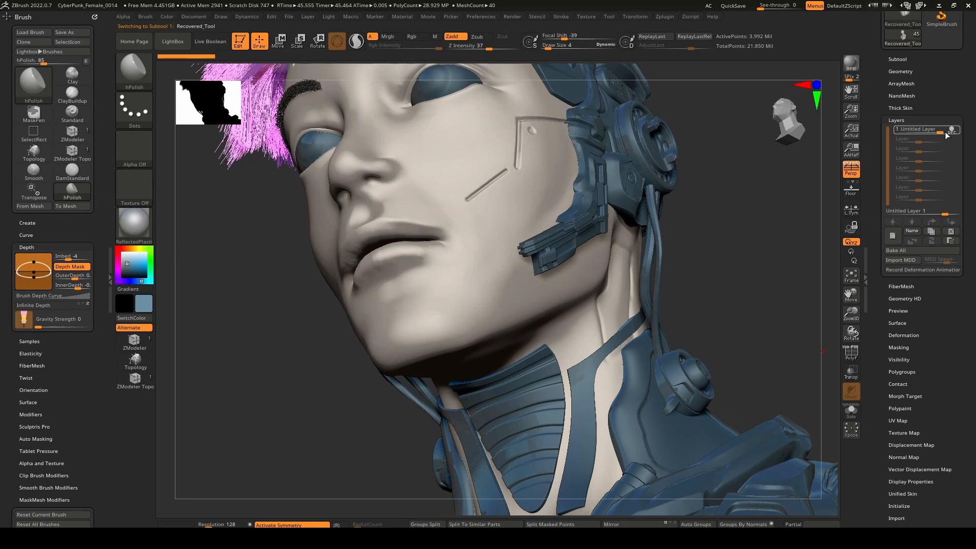
pyautogui.moveTo(953, 133)
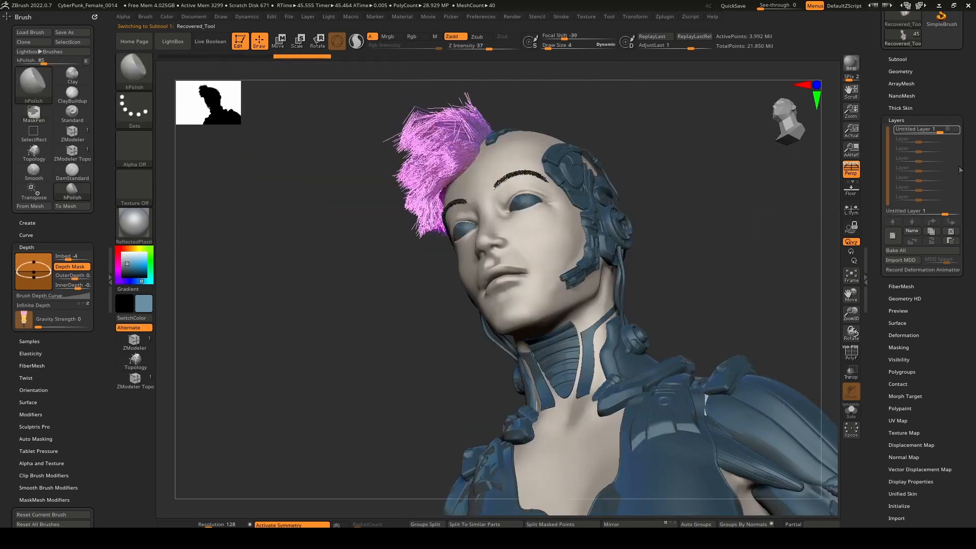
pyautogui.moveTo(954, 133)
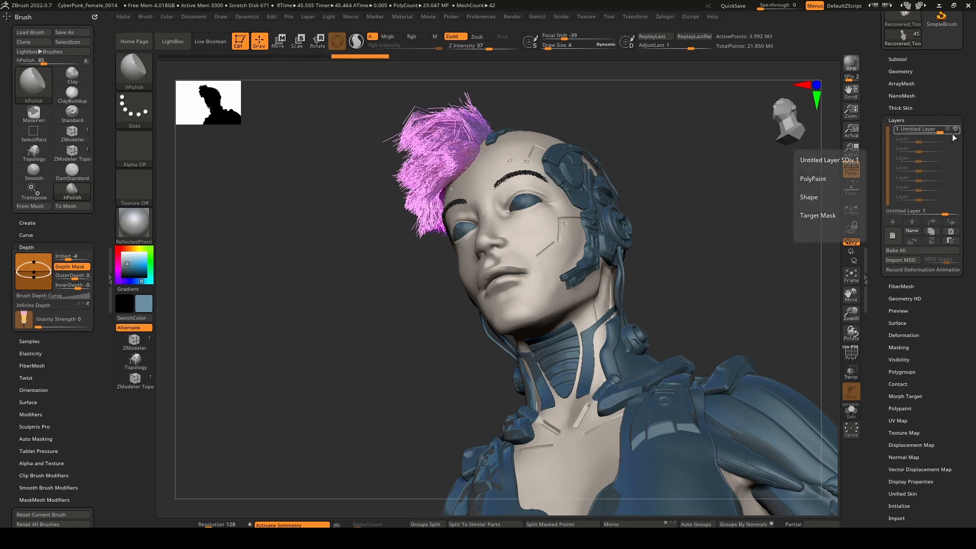
# Examine the bust from the face and neck down to the chest, shoulder and upper arm.
pyautogui.moveTo(531, 246)
pyautogui.mouseDown(button='right')
pyautogui.moveTo(540, 289)
pyautogui.moveTo(600, 300)
pyautogui.moveTo(564, 293)
pyautogui.mouseUp(button='right')
pyautogui.moveTo(564, 293)
pyautogui.keyDown('ctrl'); pyautogui.mouseDown(button='right')
pyautogui.moveTo(565, 337)
pyautogui.moveTo(575, 280)
pyautogui.moveTo(472, 307)
pyautogui.moveTo(497, 305)
pyautogui.moveTo(464, 260)
pyautogui.mouseUp(button='right'); pyautogui.keyUp('ctrl')
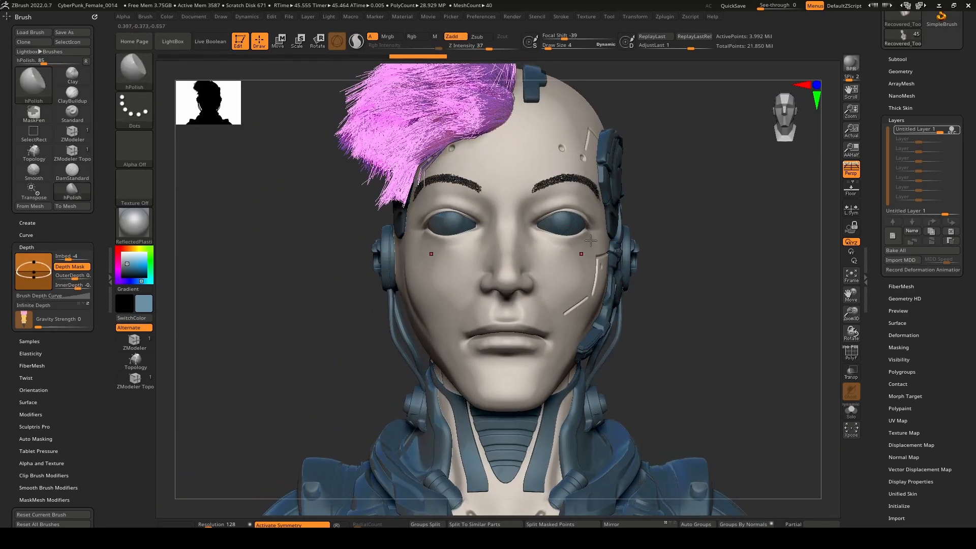
pyautogui.moveTo(601, 246); pyautogui.dragTo(705, 341, button='right')
pyautogui.keyDown('alt'); pyautogui.moveTo(644, 406); pyautogui.dragTo(593, 263, button='right'); pyautogui.keyUp('alt')
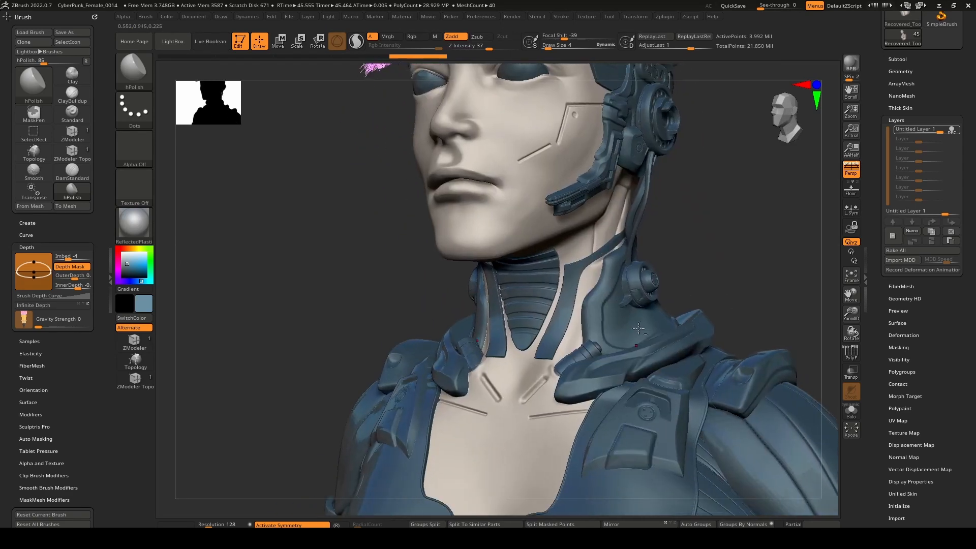
pyautogui.keyDown('alt'); pyautogui.moveTo(660, 430); pyautogui.dragTo(588, 318, button='right'); pyautogui.keyUp('alt')
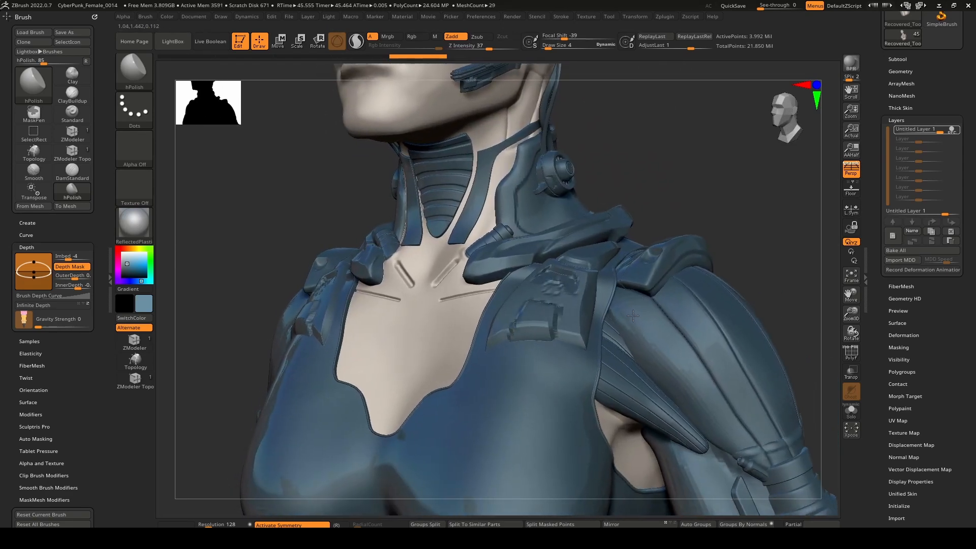
pyautogui.keyDown('ctrl'); pyautogui.moveTo(600, 410); pyautogui.dragTo(610, 344, button='right'); pyautogui.keyUp('ctrl')
pyautogui.keyDown('alt'); pyautogui.moveTo(651, 278); pyautogui.dragTo(629, 368, button='right'); pyautogui.keyUp('alt')
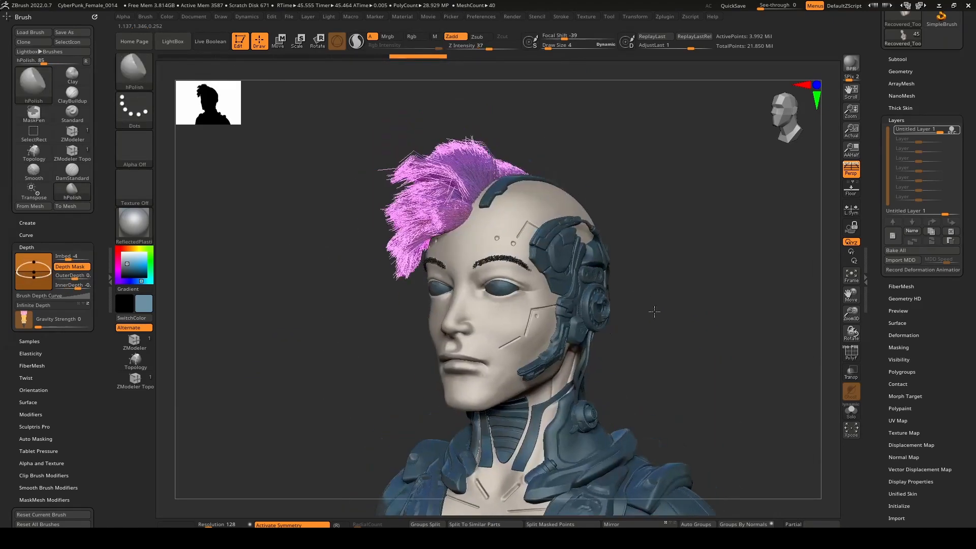
pyautogui.moveTo(653, 351)
pyautogui.keyDown('alt'); pyautogui.mouseDown(button='right')
pyautogui.moveTo(549, 181)
pyautogui.moveTo(623, 231)
pyautogui.mouseUp(button='right'); pyautogui.keyUp('alt')
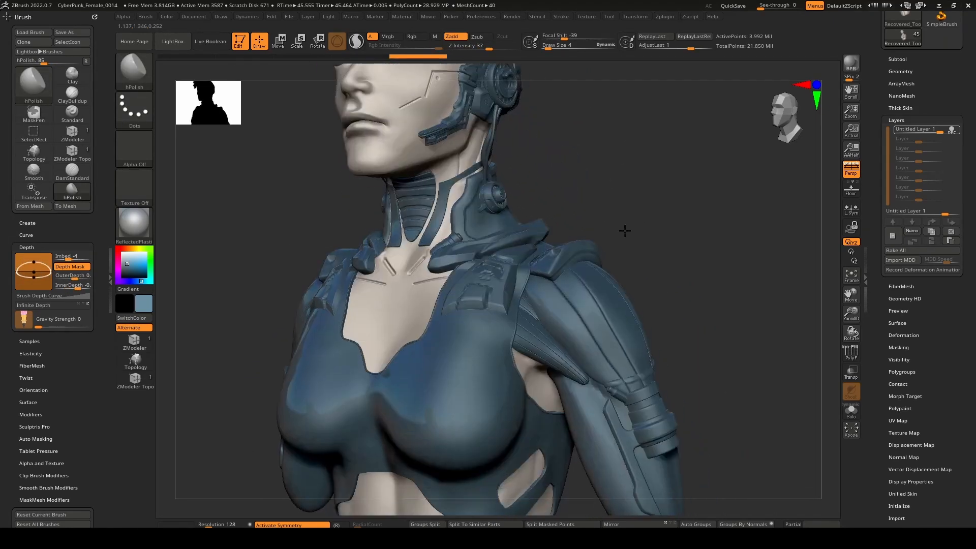
pyautogui.keyDown('alt'); pyautogui.moveTo(727, 318); pyautogui.dragTo(622, 189, button='right'); pyautogui.keyUp('alt')
pyautogui.moveTo(664, 257); pyautogui.dragTo(606, 269, button='right')
# Try to move the upper arm's band piece along its Z axis and undo the move.
pyautogui.keyDown('alt'); pyautogui.click(580, 277); pyautogui.keyUp('alt')
pyautogui.press('w')
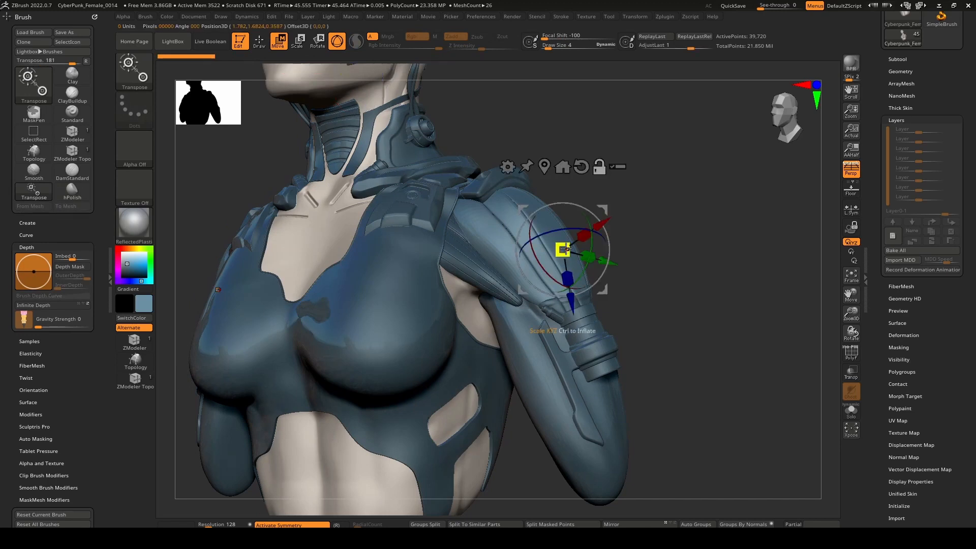
pyautogui.press('b')
pyautogui.press('h')
pyautogui.press('p')
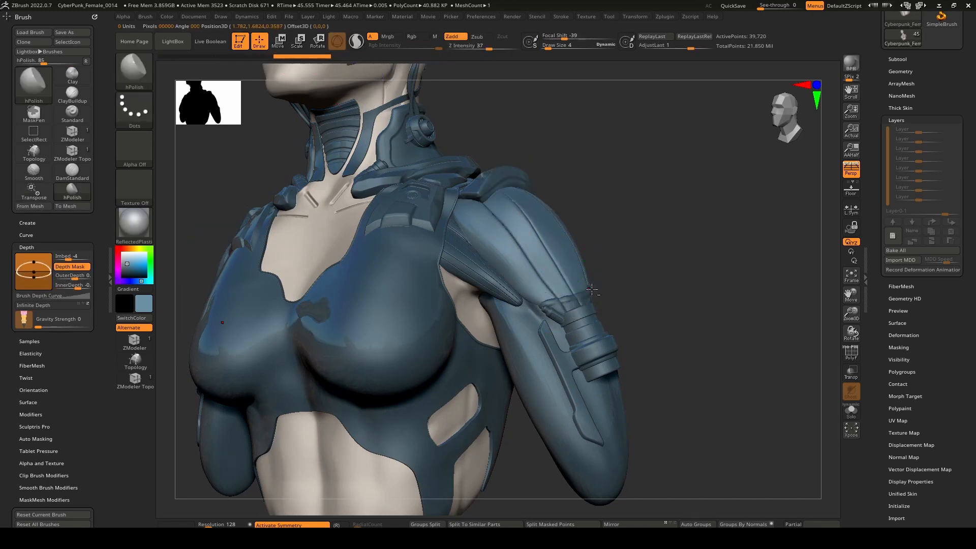
pyautogui.keyDown('alt'); pyautogui.click(575, 298); pyautogui.keyUp('alt')
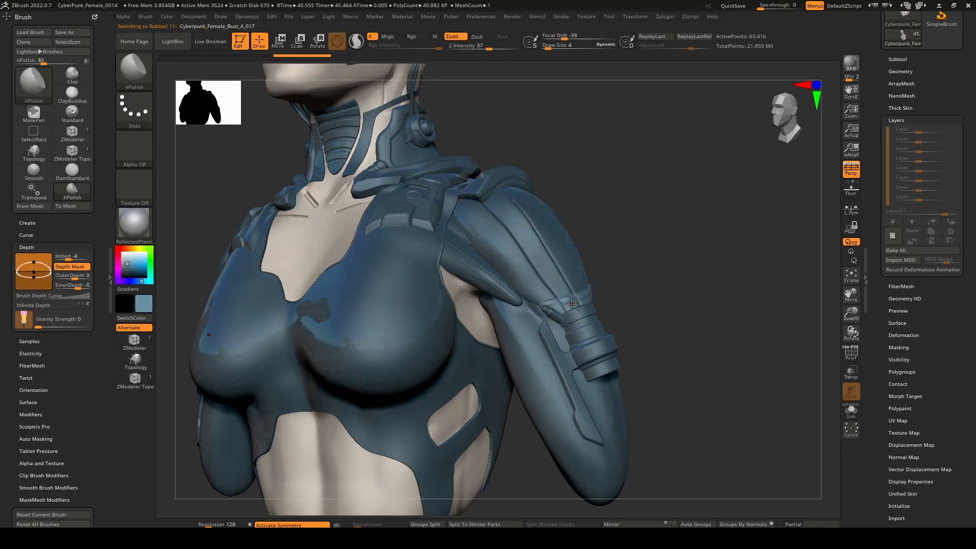
pyautogui.press('w')
pyautogui.click(580, 302)
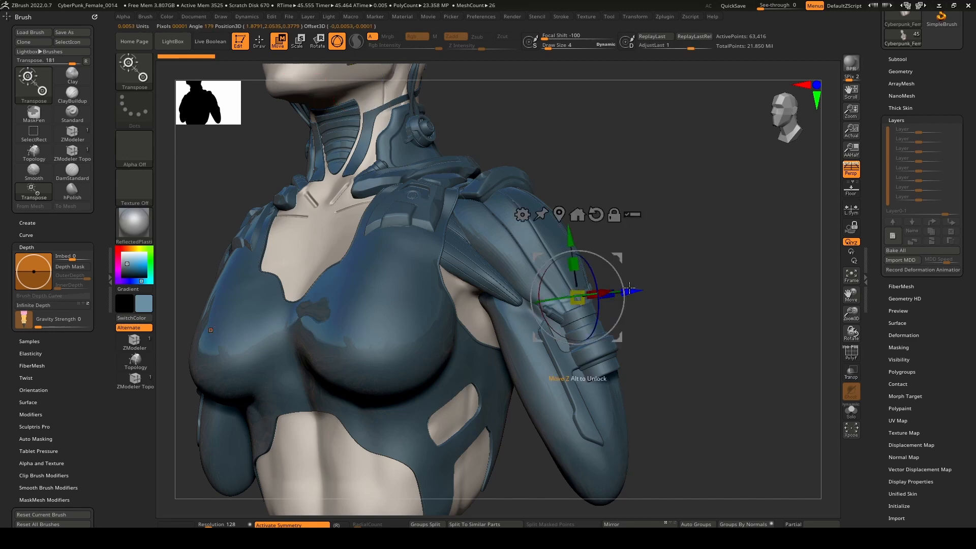
pyautogui.moveTo(630, 288)
pyautogui.mouseDown()
pyautogui.moveTo(681, 279)
pyautogui.moveTo(642, 292)
pyautogui.moveTo(675, 273)
pyautogui.moveTo(664, 288)
pyautogui.moveTo(645, 233)
pyautogui.moveTo(689, 307)
pyautogui.mouseUp()
pyautogui.hotkey('ctrl', 'z')
pyautogui.press('q')
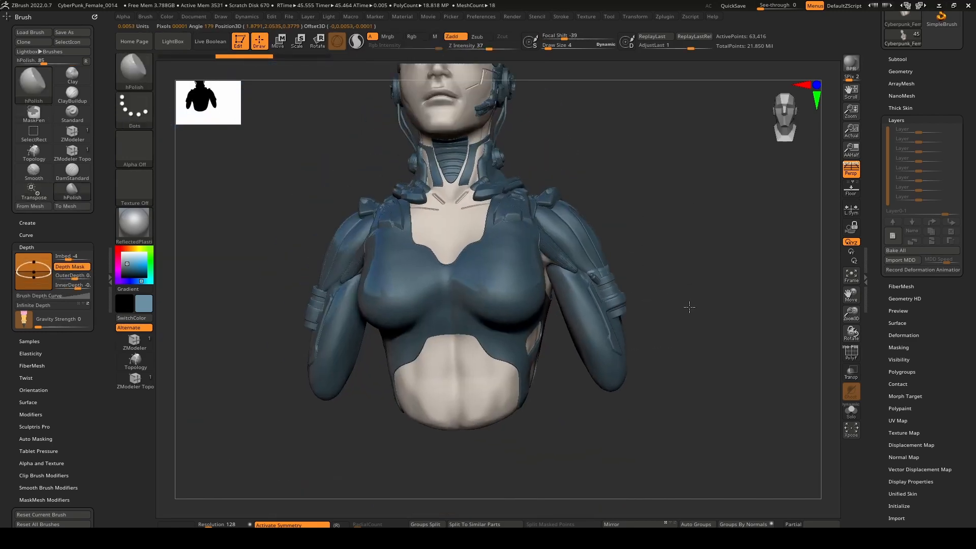
# Examine the arms, torso, face implants and neck collar from the front and side.
pyautogui.moveTo(689, 307); pyautogui.dragTo(676, 324, button='right')
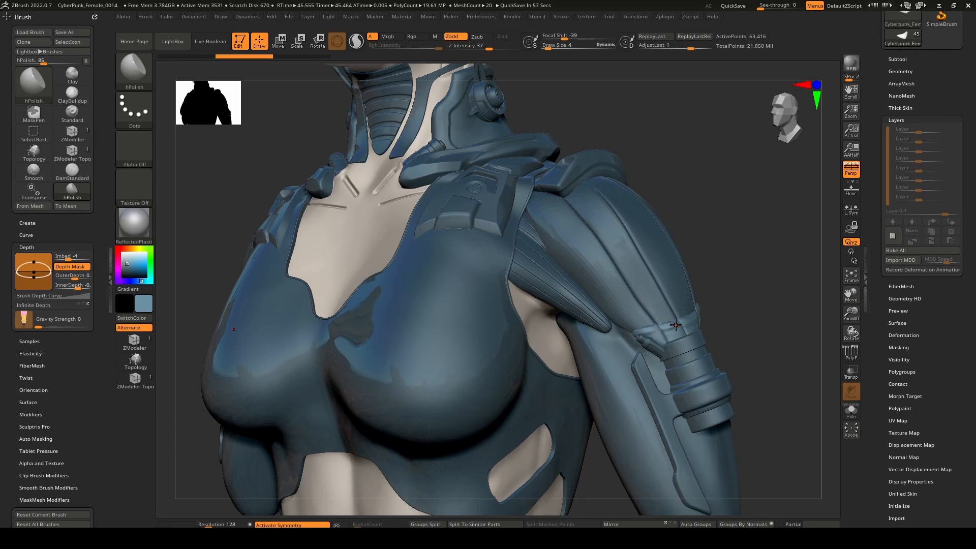
pyautogui.keyDown('alt'); pyautogui.moveTo(568, 224); pyautogui.dragTo(578, 422, button='right'); pyautogui.keyUp('alt')
pyautogui.moveTo(574, 325); pyautogui.dragTo(542, 318, button='right')
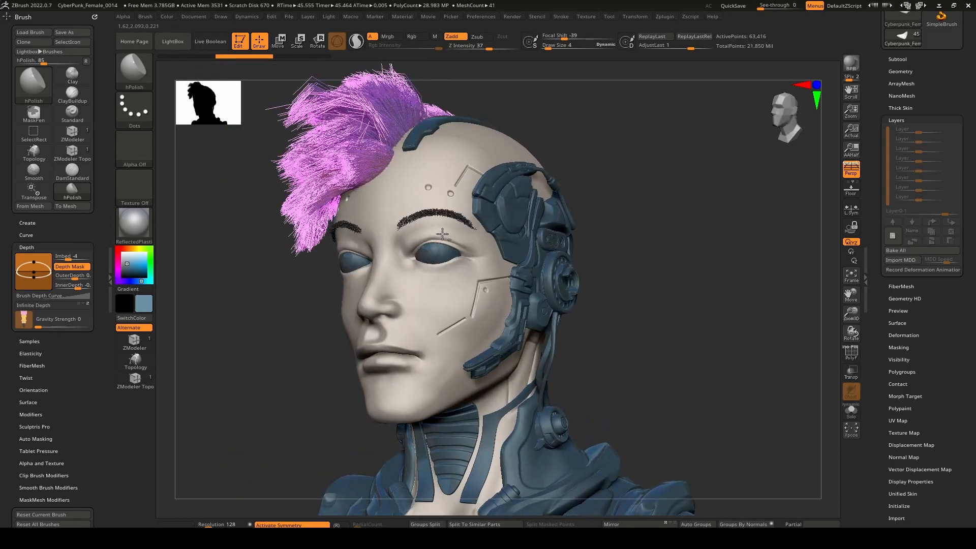
pyautogui.keyDown('ctrl'); pyautogui.moveTo(473, 305); pyautogui.dragTo(472, 359, button='right'); pyautogui.keyUp('ctrl')
pyautogui.keyDown('alt'); pyautogui.moveTo(472, 359); pyautogui.dragTo(538, 272, button='right'); pyautogui.keyUp('alt')
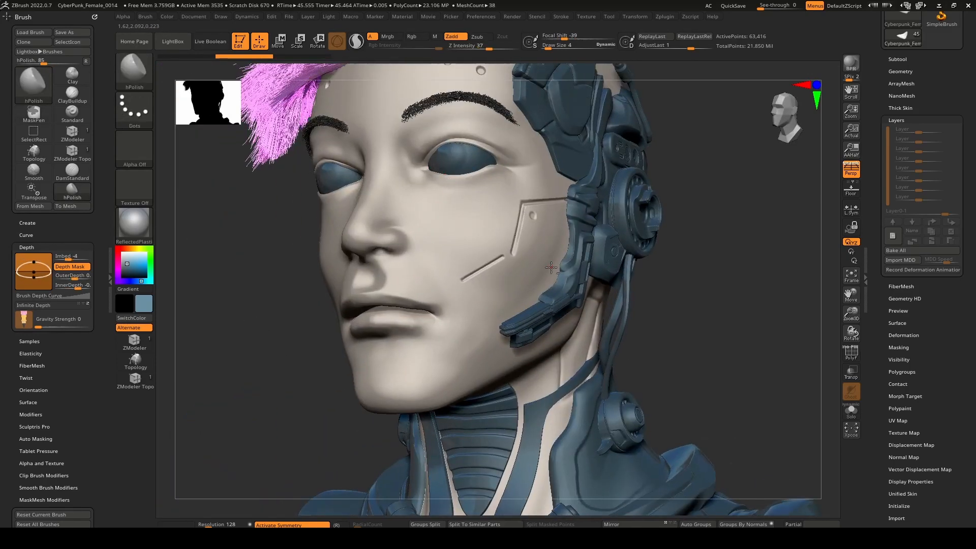
pyautogui.keyDown('alt'); pyautogui.moveTo(660, 342); pyautogui.dragTo(610, 328, button='right'); pyautogui.keyUp('alt')
pyautogui.keyDown('alt'); pyautogui.moveTo(514, 244); pyautogui.dragTo(572, 442, button='right'); pyautogui.keyUp('alt')
pyautogui.keyDown('alt'); pyautogui.moveTo(572, 442); pyautogui.dragTo(563, 292, button='right'); pyautogui.keyUp('alt')
pyautogui.moveTo(563, 292)
pyautogui.keyDown('ctrl'); pyautogui.mouseDown(button='right')
pyautogui.moveTo(610, 426)
pyautogui.moveTo(575, 546)
pyautogui.mouseUp(button='right'); pyautogui.keyUp('ctrl')
# Append a Sphereinder3D mesh as a new subtool.
pyautogui.moveTo(877, 99); pyautogui.dragTo(884, 160)
pyautogui.click(897, 163)
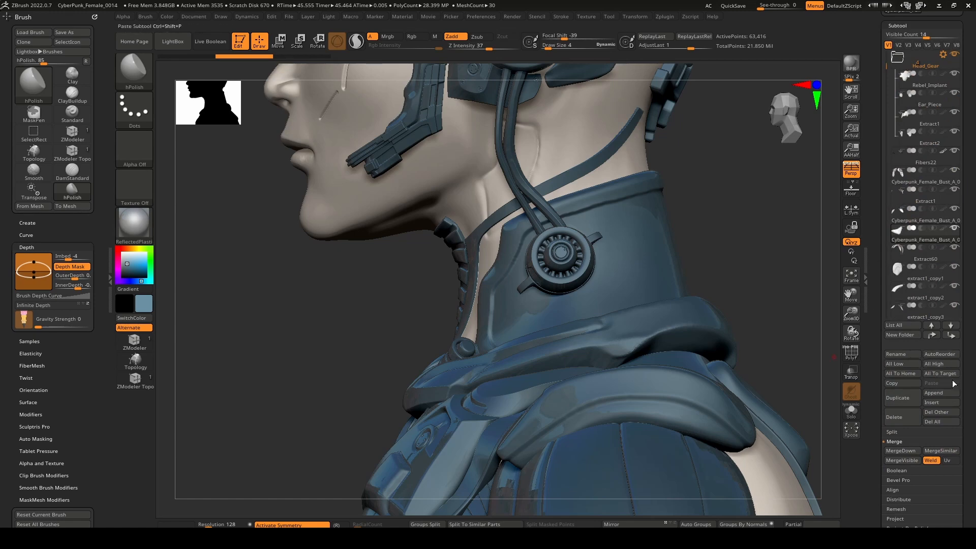
pyautogui.click(941, 393)
pyautogui.click(660, 408)
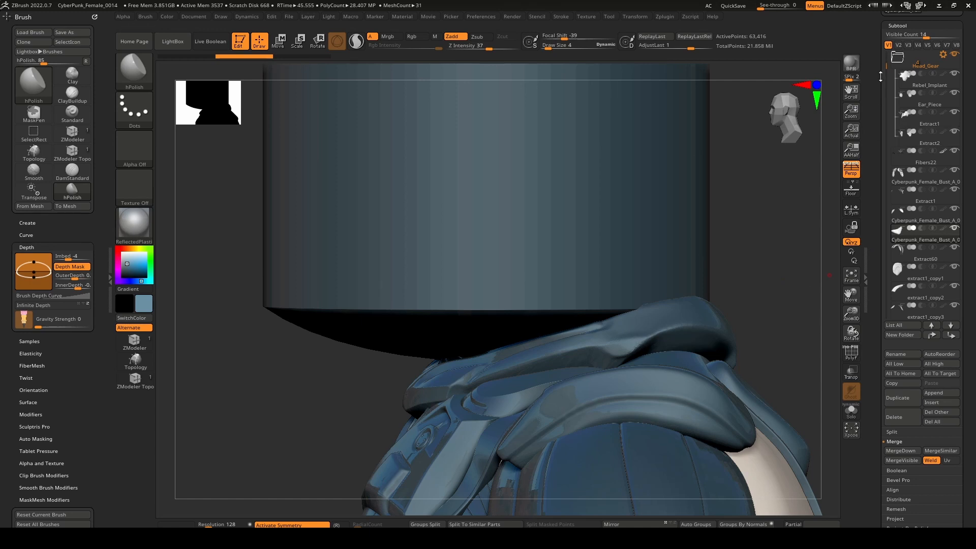
# Delete the newly appended Sphereinder3D subtool.
pyautogui.moveTo(881, 76); pyautogui.dragTo(946, 265)
pyautogui.click(933, 236)
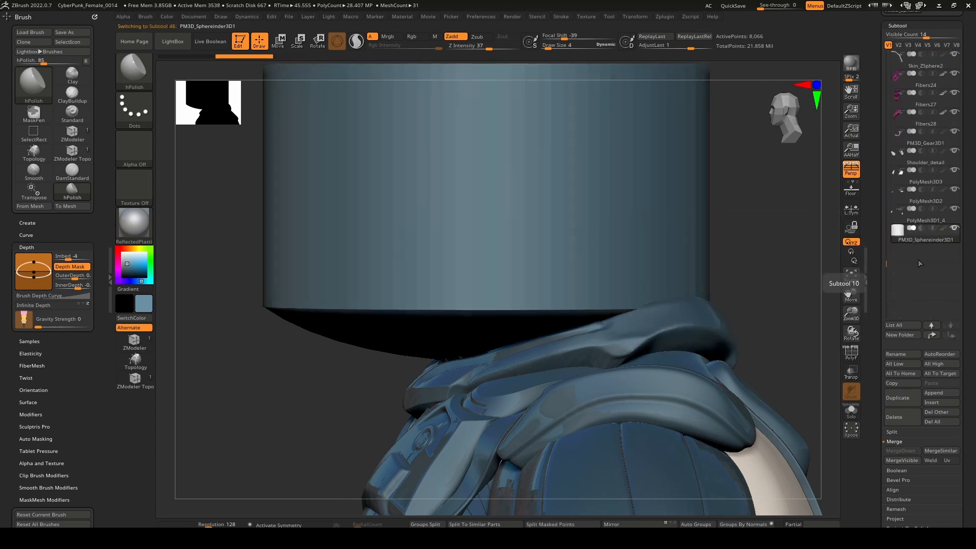
pyautogui.click(906, 417)
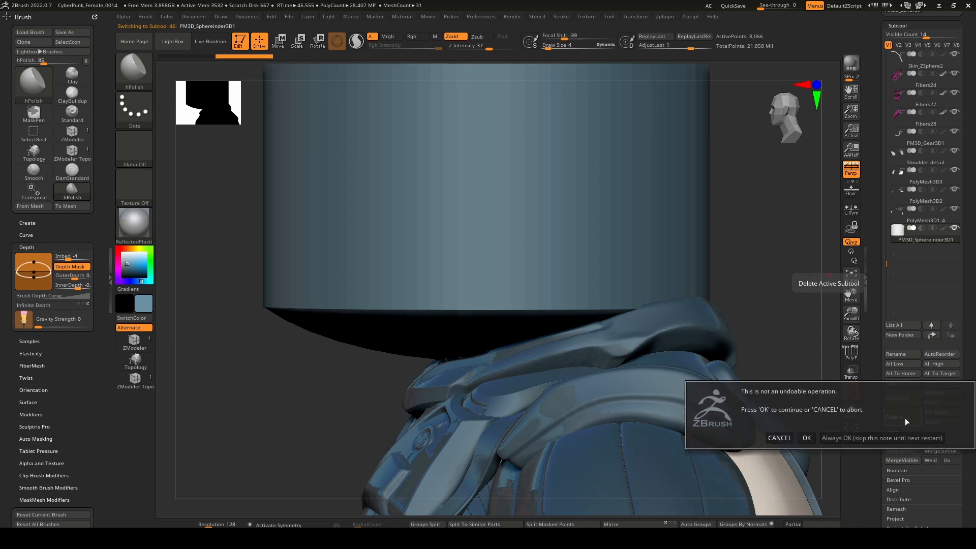
pyautogui.click(805, 440)
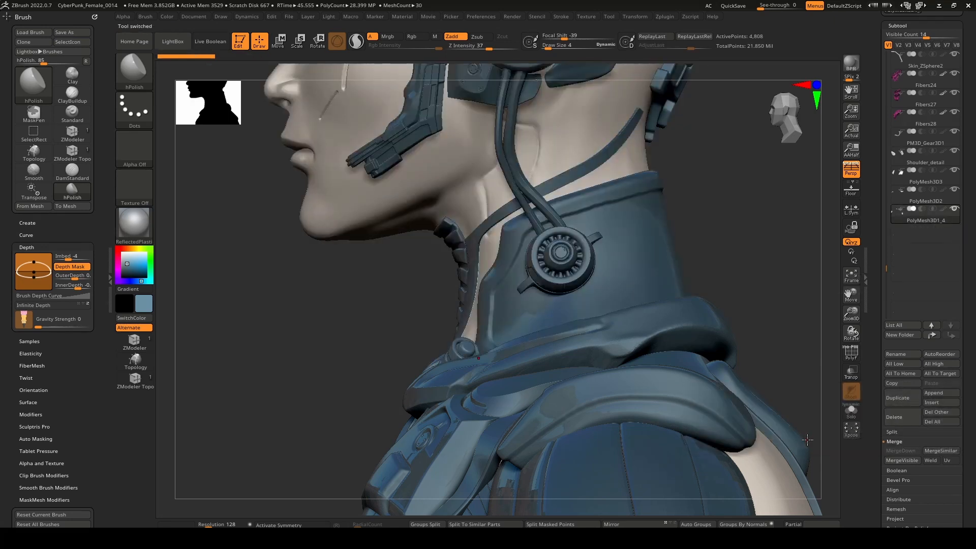
# Append a ZSphere as a new subtool and make it the active subtool.
pyautogui.click(938, 394)
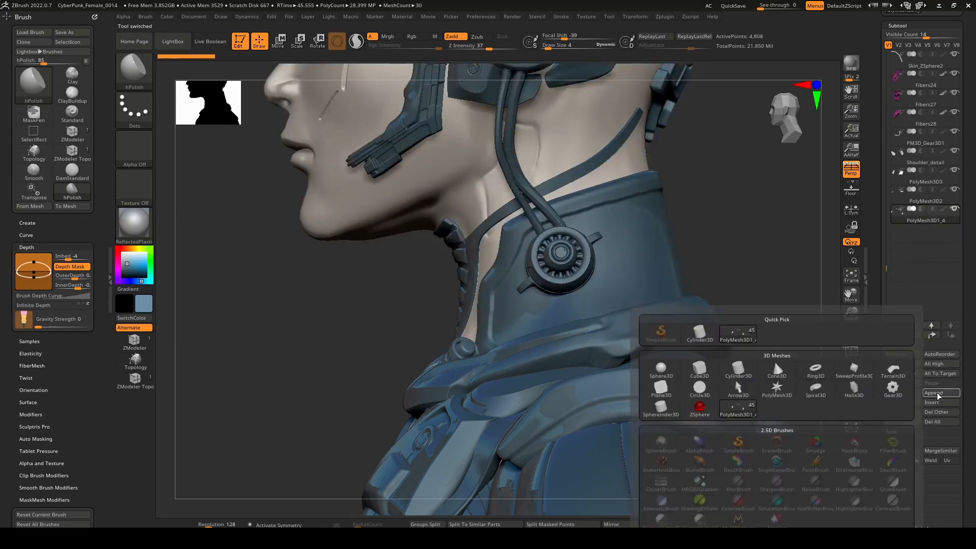
pyautogui.click(700, 408)
pyautogui.press('w')
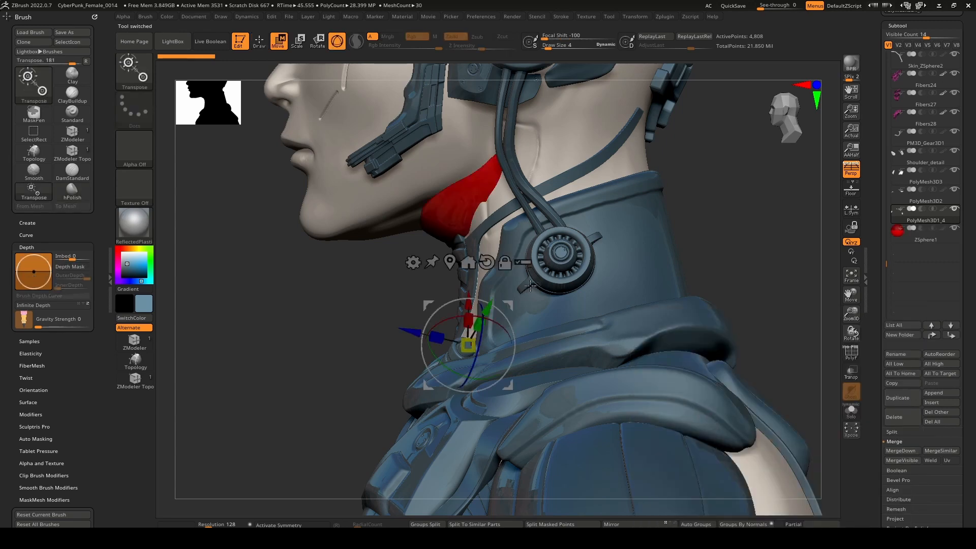
pyautogui.press('q')
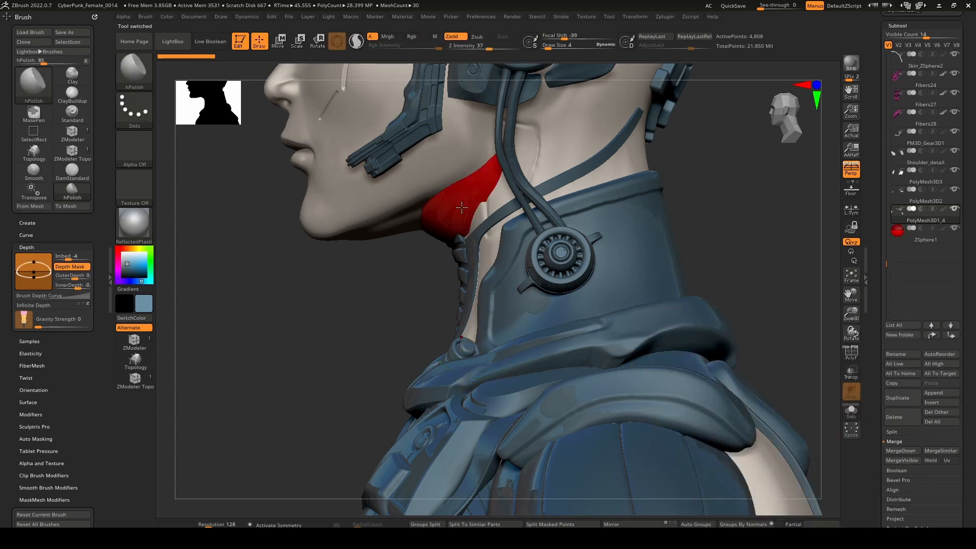
pyautogui.press('w')
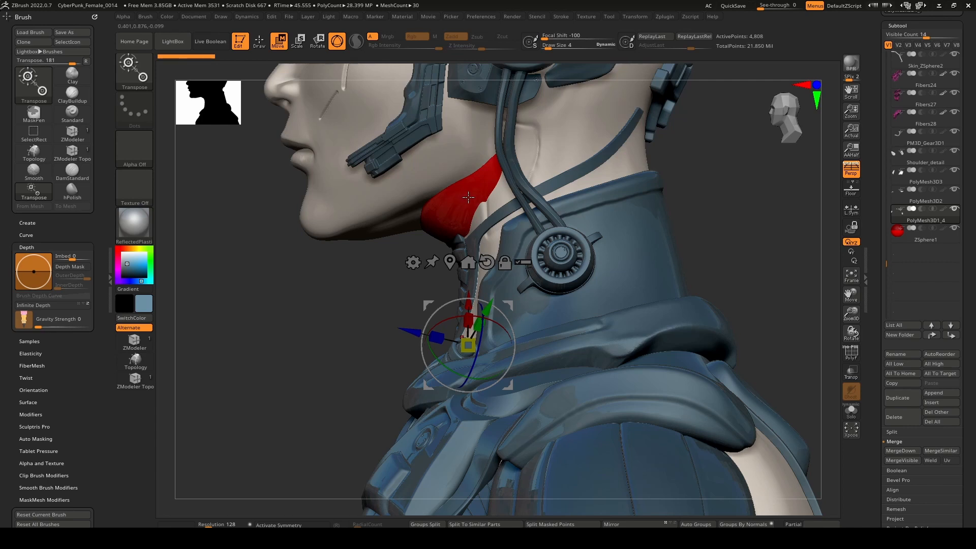
pyautogui.press('q')
pyautogui.click(939, 244)
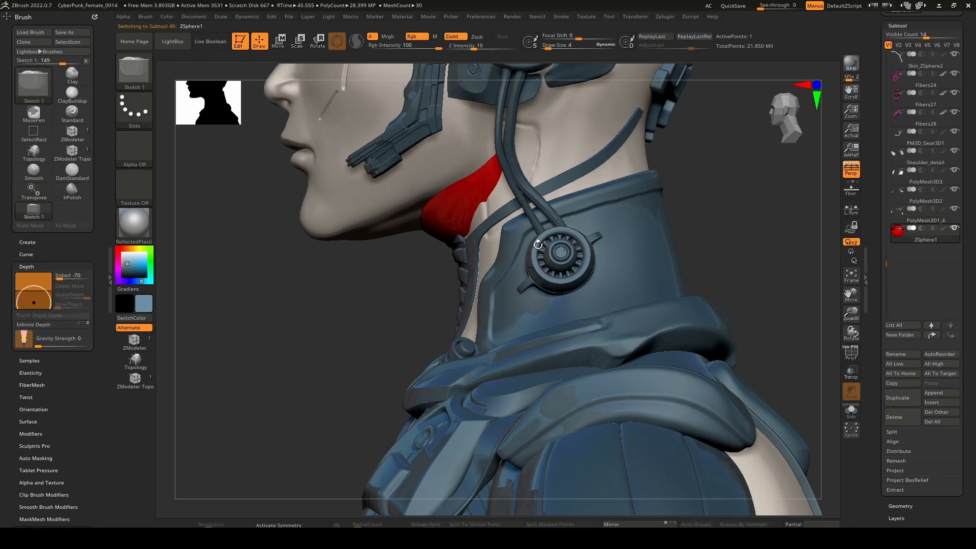
# Shrink the ZSphere to a small ball and move it out from the neck to above the shoulder collar.
pyautogui.press('w')
pyautogui.moveTo(473, 198); pyautogui.dragTo(456, 333)
pyautogui.moveTo(455, 333)
pyautogui.mouseDown(button='right')
pyautogui.moveTo(578, 325)
pyautogui.moveTo(529, 305)
pyautogui.moveTo(524, 333)
pyautogui.mouseUp(button='right')
pyautogui.press('q')
pyautogui.click(279, 42)
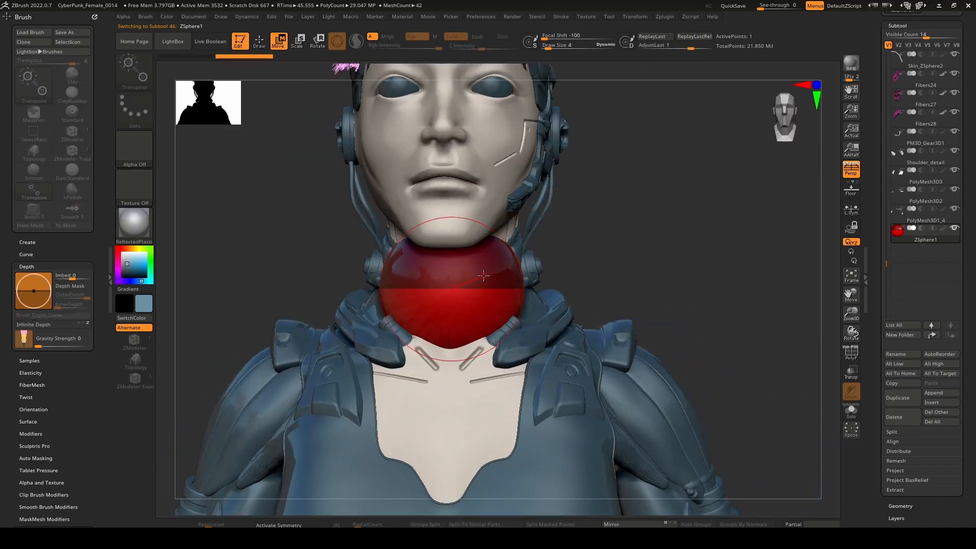
pyautogui.moveTo(483, 276)
pyautogui.mouseDown()
pyautogui.moveTo(586, 272)
pyautogui.moveTo(562, 277)
pyautogui.mouseUp()
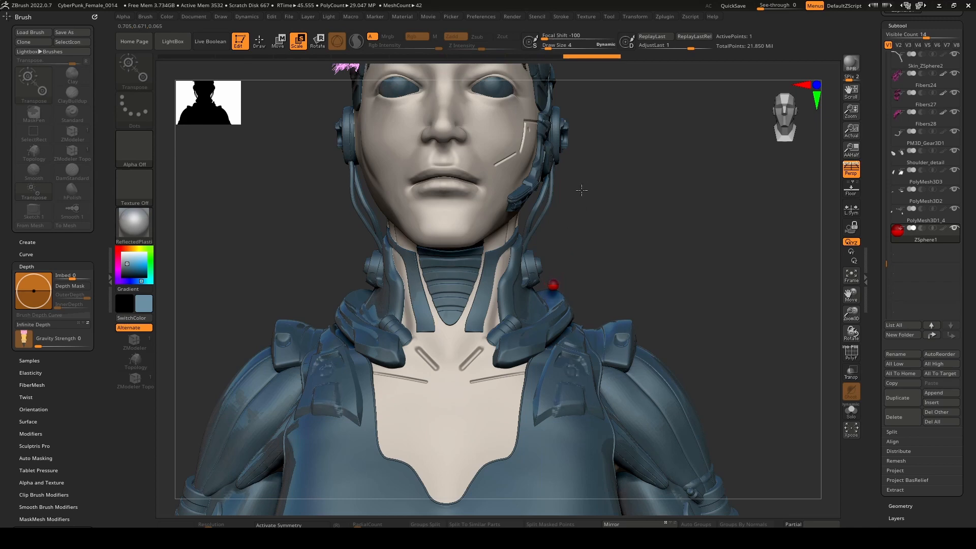
# Move the ZSphere to the small round collar fitting at the front base of the neck and scale it slightly smaller.
pyautogui.keyDown('alt'); pyautogui.moveTo(582, 190); pyautogui.dragTo(515, 304, button='right'); pyautogui.keyUp('alt')
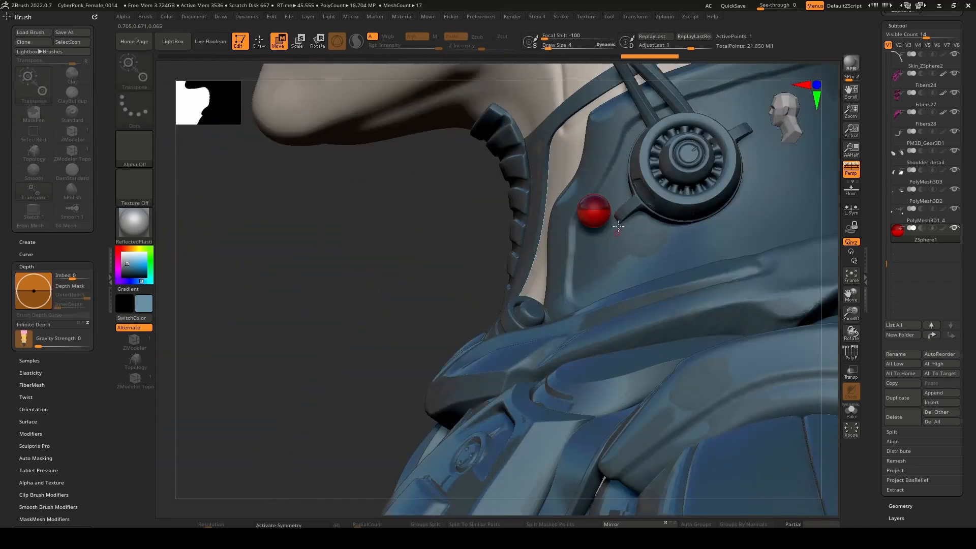
pyautogui.moveTo(587, 215); pyautogui.dragTo(540, 304)
pyautogui.moveTo(530, 304)
pyautogui.mouseDown(button='right')
pyautogui.moveTo(488, 294)
pyautogui.moveTo(587, 299)
pyautogui.moveTo(574, 308)
pyautogui.moveTo(585, 351)
pyautogui.moveTo(591, 325)
pyautogui.moveTo(595, 370)
pyautogui.mouseUp(button='right')
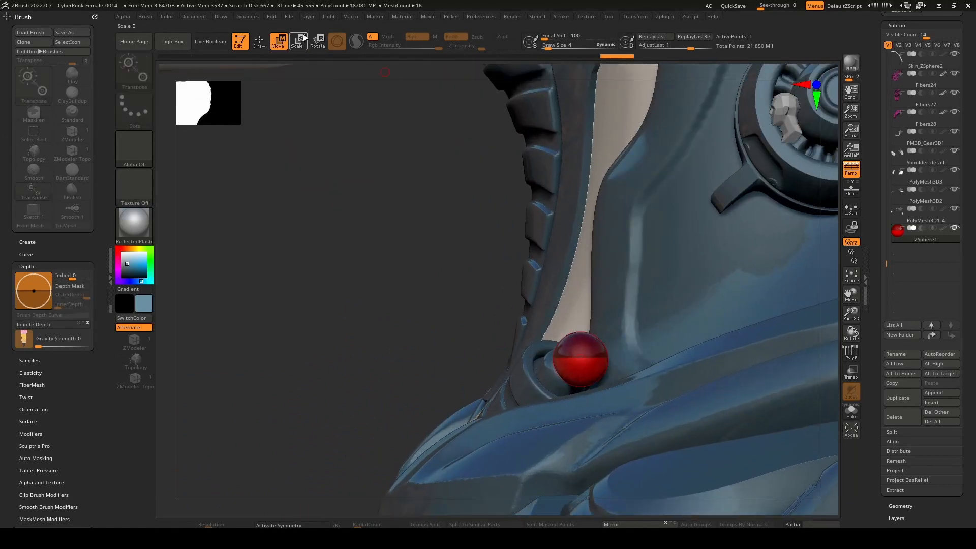
pyautogui.moveTo(580, 357); pyautogui.dragTo(585, 334)
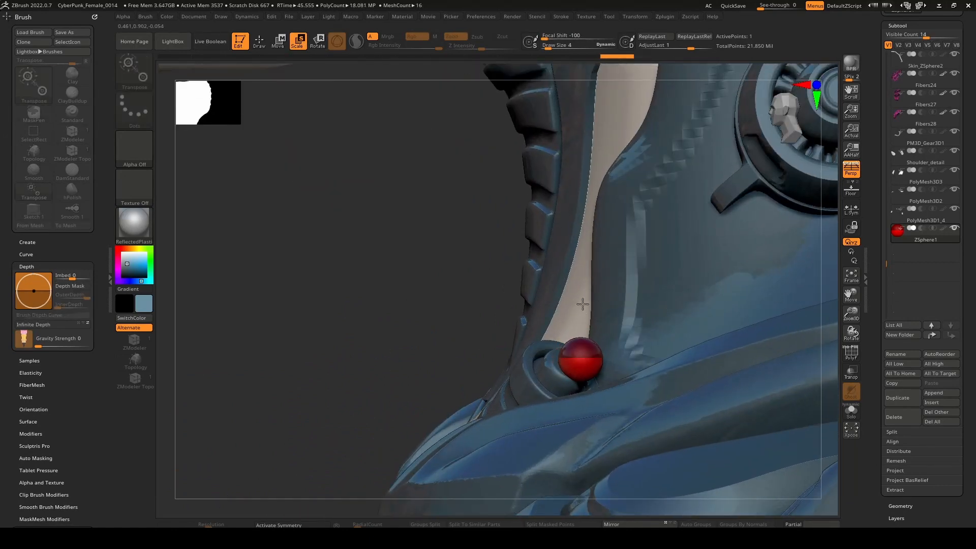
pyautogui.press('q')
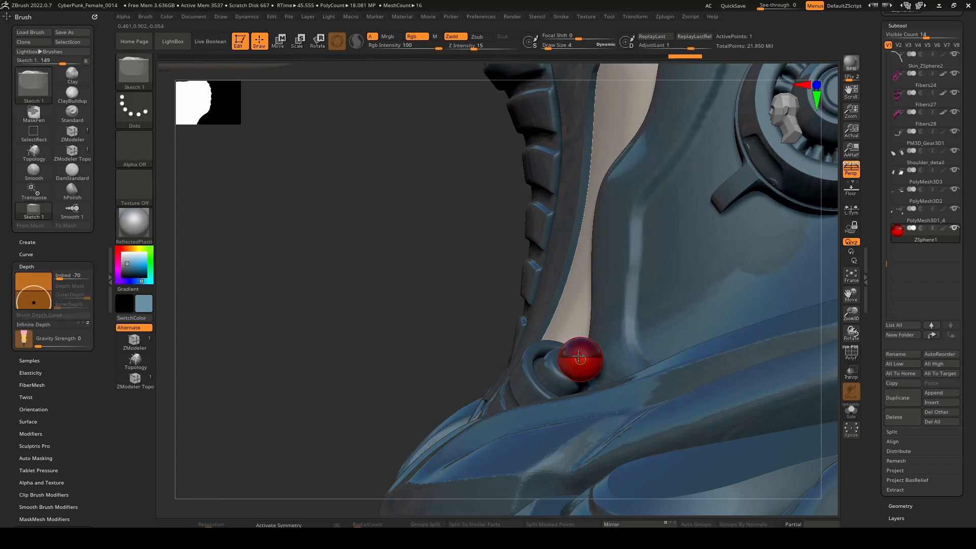
pyautogui.press('w')
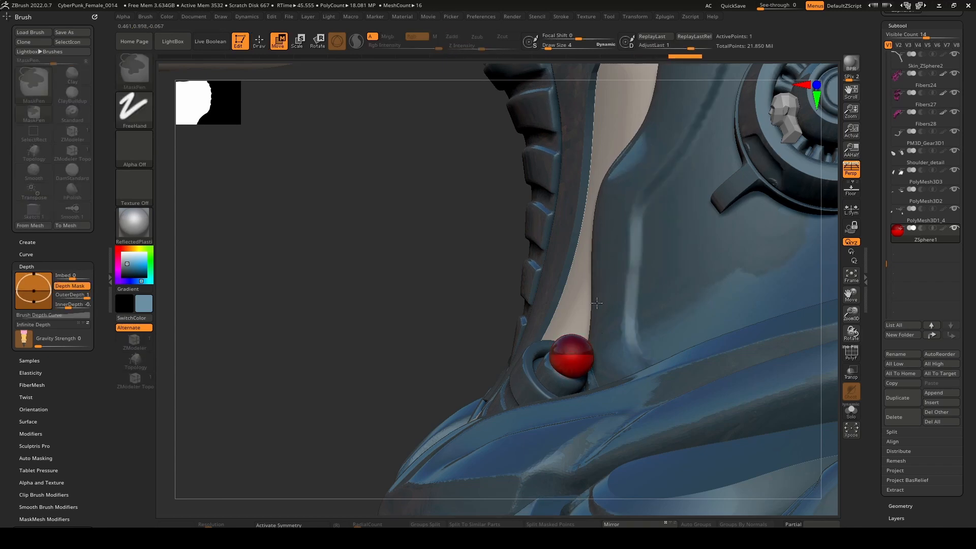
# Add a second ZSphere to the ball on the collar fitting and pull it out to start a tube.
pyautogui.keyDown('ctrl'); pyautogui.moveTo(602, 349); pyautogui.dragTo(635, 304, button='right'); pyautogui.keyUp('ctrl')
pyautogui.press('q')
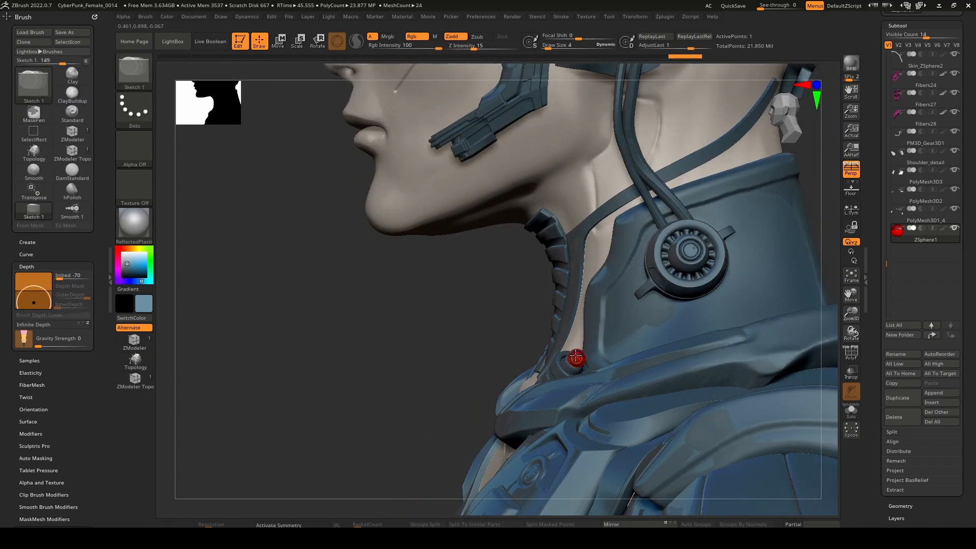
pyautogui.click(582, 351)
pyautogui.keyDown('alt'); pyautogui.moveTo(614, 331); pyautogui.dragTo(554, 319, button='right'); pyautogui.keyUp('alt')
pyautogui.press('w')
pyautogui.moveTo(519, 341); pyautogui.dragTo(535, 321)
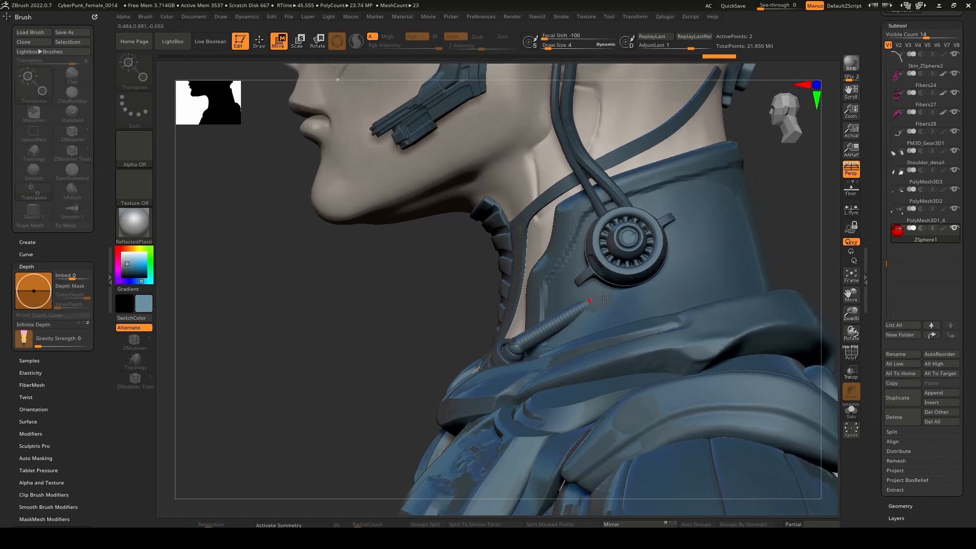
# Move the tube's end ZSphere out of the neck collar so it lies along the collar's side below the round connector.
pyautogui.moveTo(603, 298); pyautogui.dragTo(600, 316, button='right')
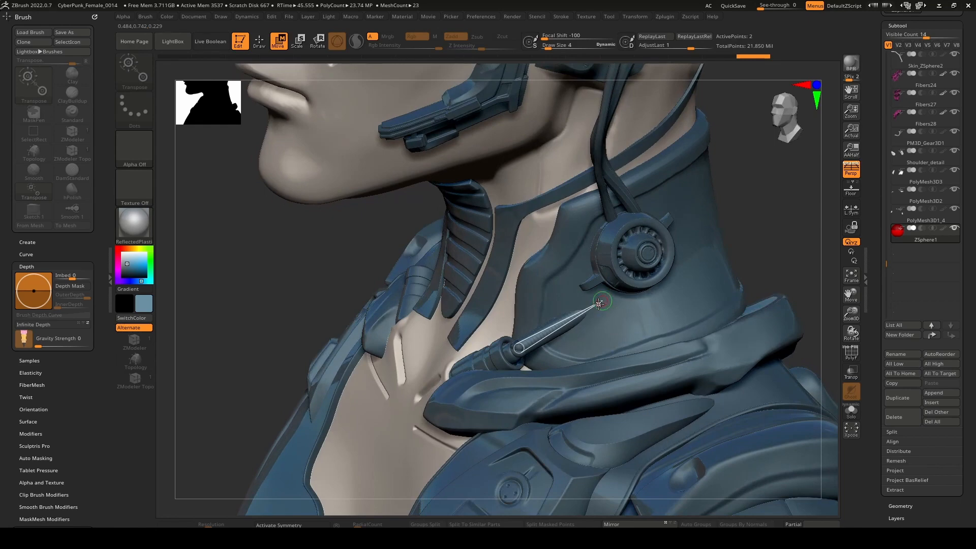
pyautogui.moveTo(599, 304)
pyautogui.mouseDown()
pyautogui.moveTo(612, 323)
pyautogui.moveTo(610, 312)
pyautogui.mouseUp()
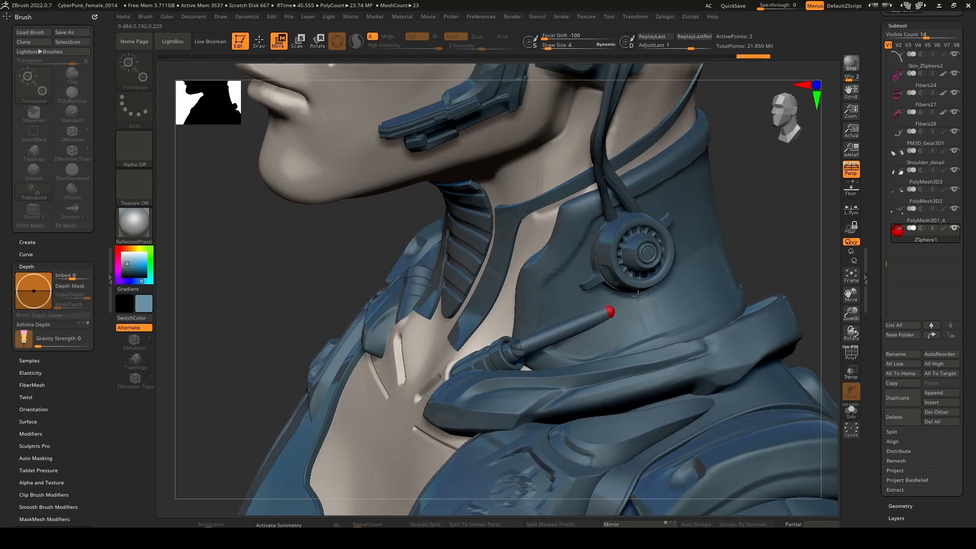
pyautogui.moveTo(611, 312); pyautogui.dragTo(664, 311, button='right')
pyautogui.moveTo(614, 311); pyautogui.dragTo(642, 324)
pyautogui.moveTo(634, 322); pyautogui.dragTo(548, 331, button='right')
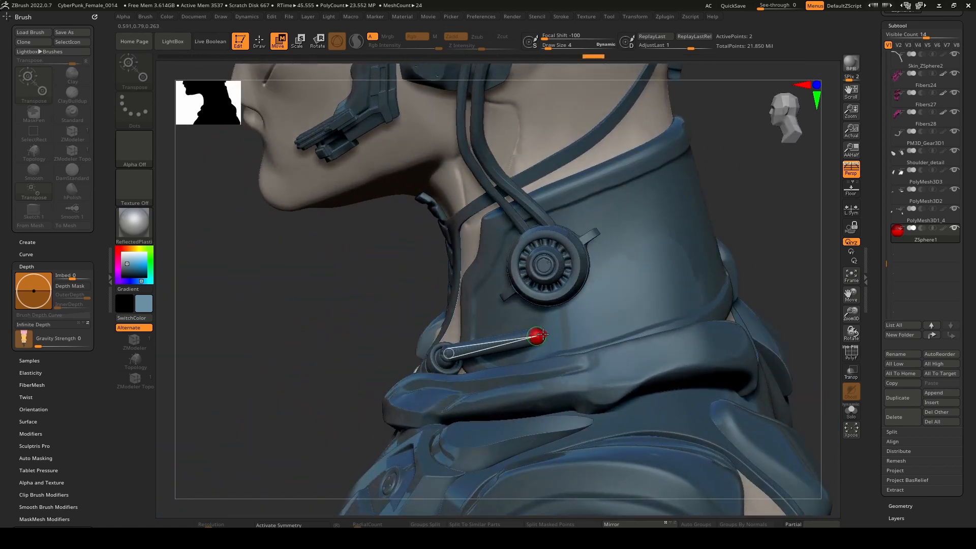
# Add another ZSphere at the tube's end and pull it toward the back of the neck collar.
pyautogui.press('q')
pyautogui.click(551, 332)
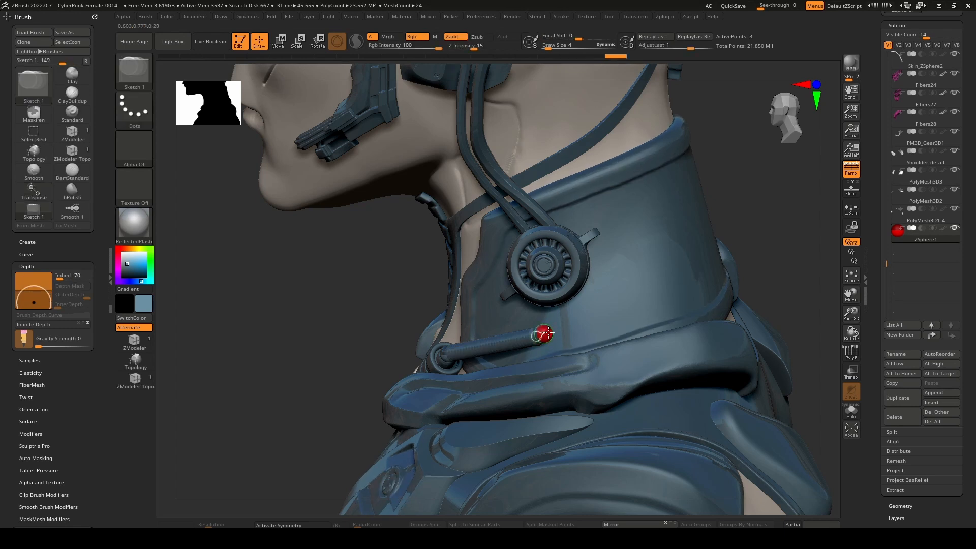
pyautogui.keyDown('alt'); pyautogui.click(547, 333); pyautogui.keyUp('alt')
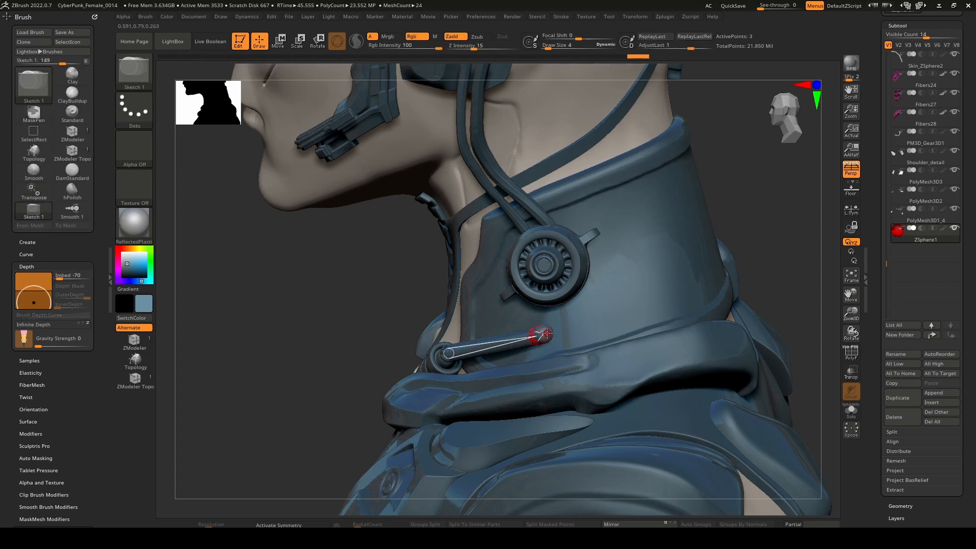
pyautogui.press('w')
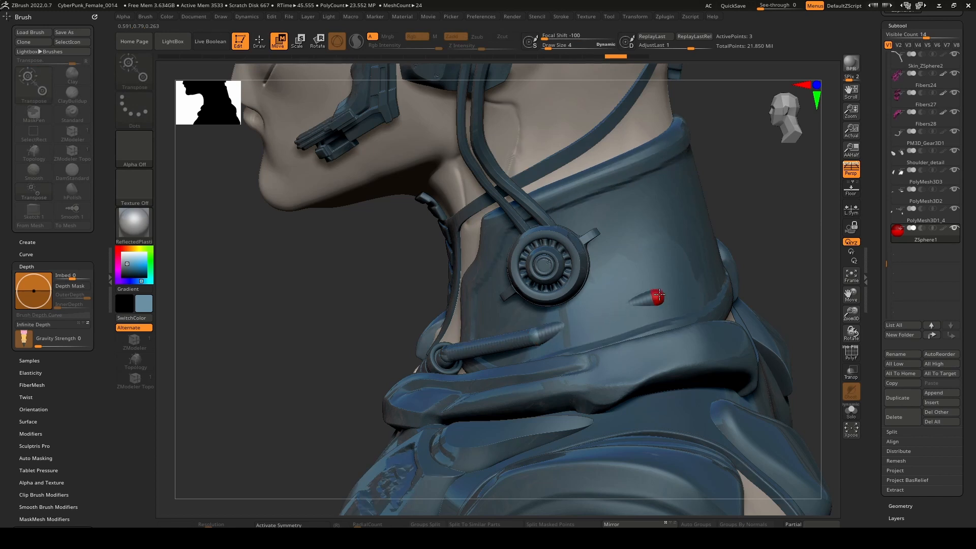
# Insert joints between the tube's ZSpheres and reposition them so the tube bends along the collar's lower side.
pyautogui.press('q')
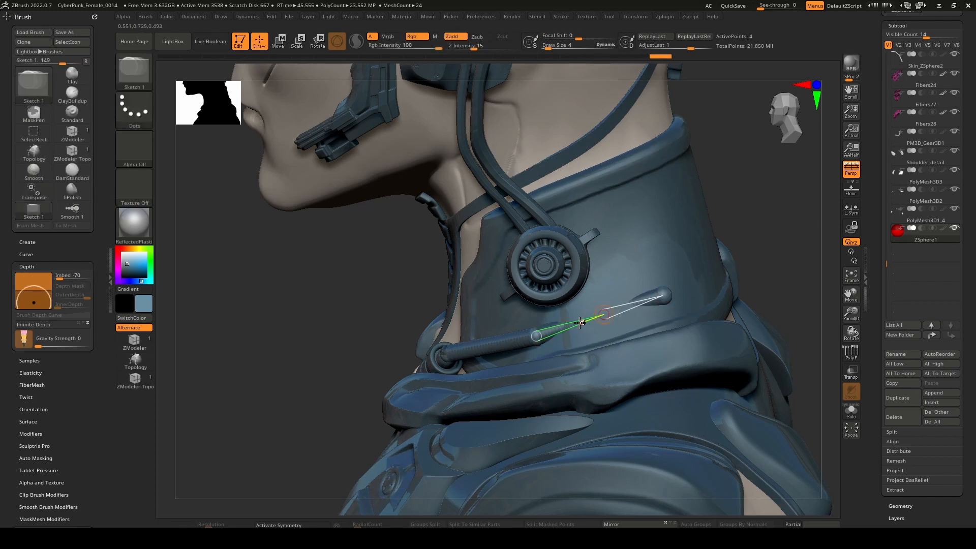
pyautogui.click(498, 344)
pyautogui.press('w')
pyautogui.moveTo(656, 290); pyautogui.dragTo(587, 308, button='right')
pyautogui.click(584, 308)
pyautogui.moveTo(590, 311); pyautogui.dragTo(569, 298)
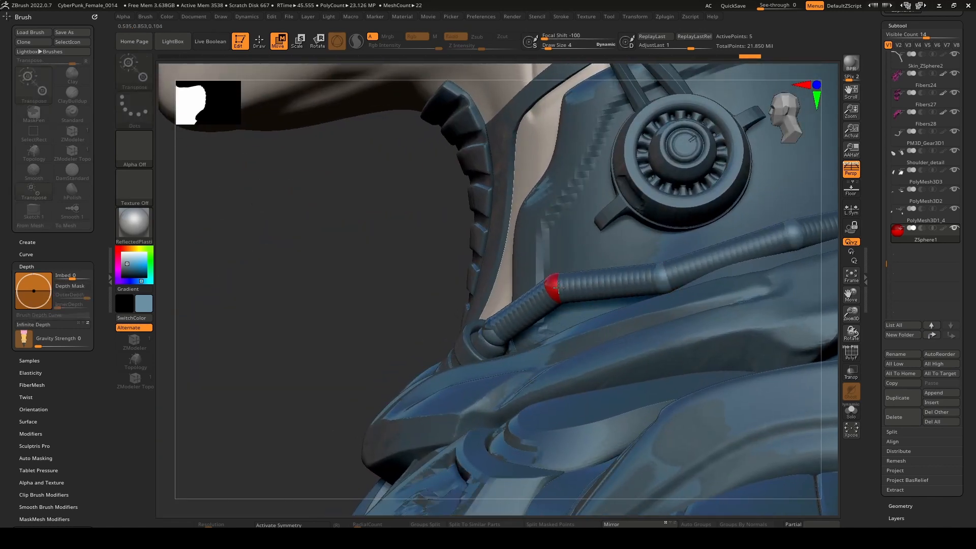
# Adjust the front joints so the tube leaves the collar fitting and follows the collar surface.
pyautogui.moveTo(553, 289); pyautogui.dragTo(569, 304, button='right')
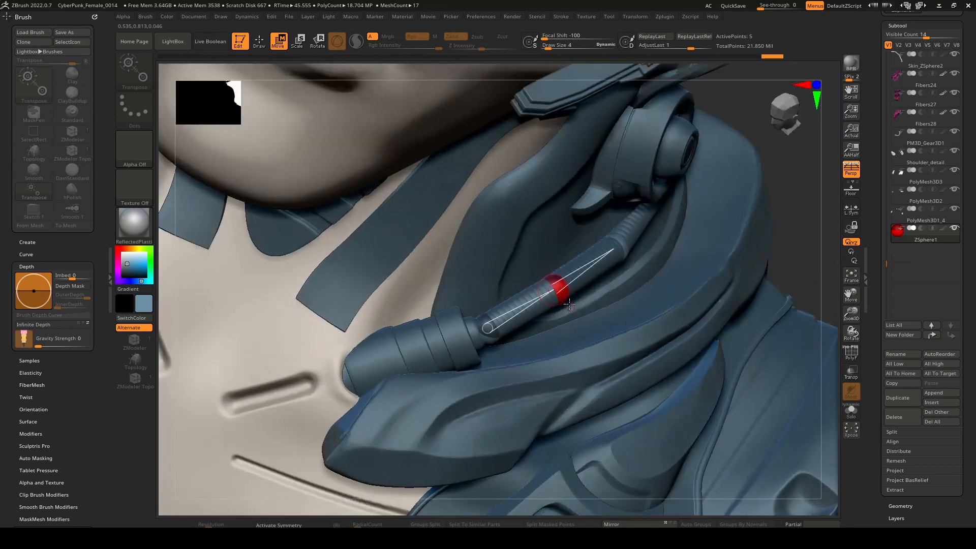
pyautogui.moveTo(561, 293)
pyautogui.mouseDown()
pyautogui.moveTo(627, 240)
pyautogui.moveTo(570, 294)
pyautogui.mouseUp()
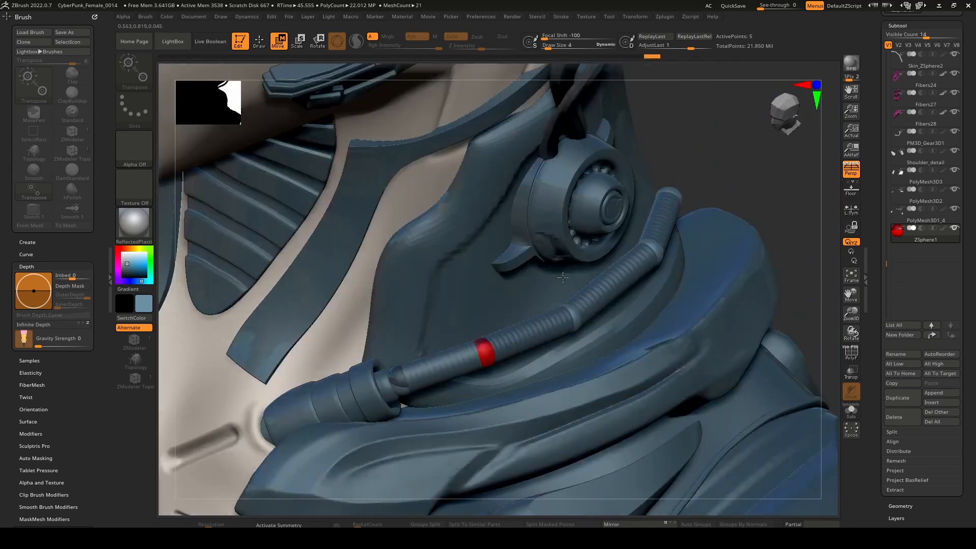
pyautogui.moveTo(563, 277); pyautogui.dragTo(600, 299, button='right')
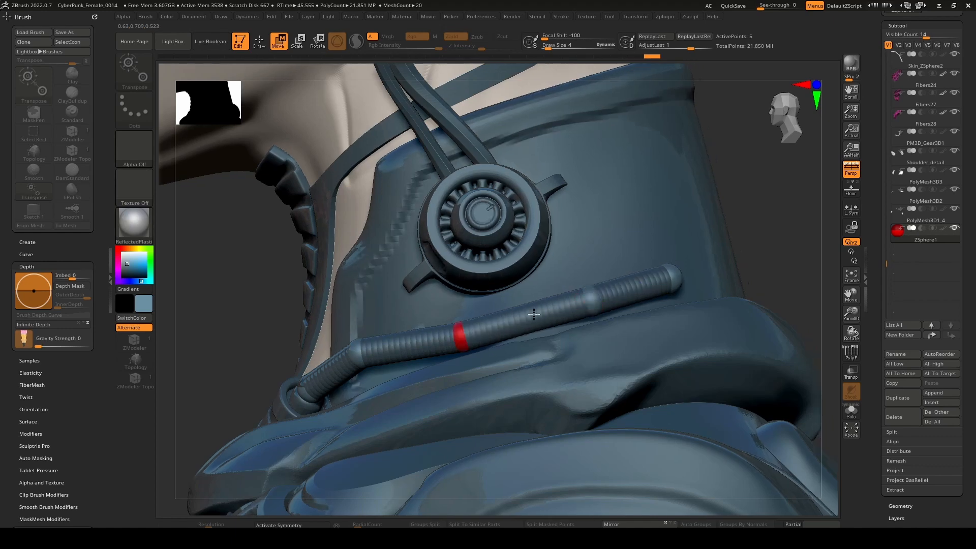
pyautogui.moveTo(513, 325); pyautogui.dragTo(544, 365, button='right')
pyautogui.moveTo(537, 377); pyautogui.dragTo(547, 340)
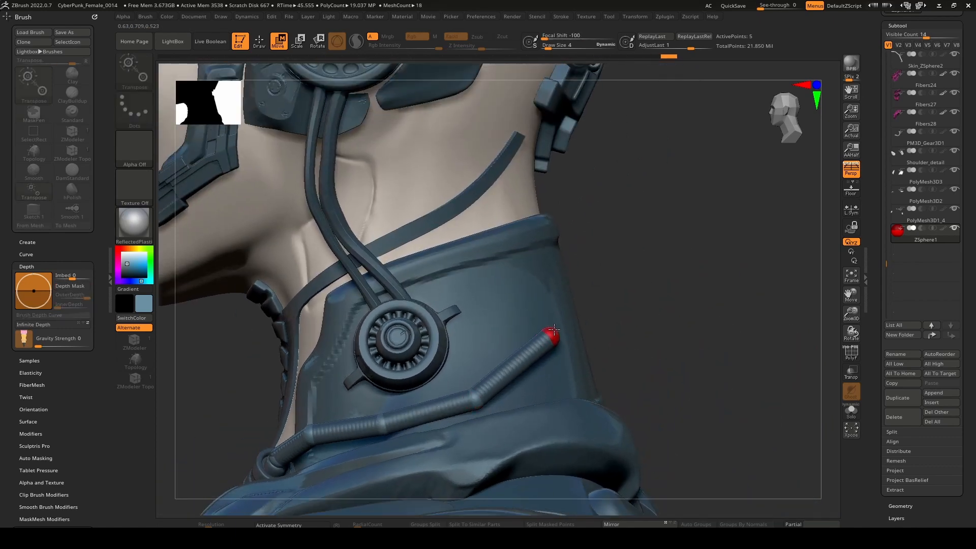
# Move the tube's end ZSphere upward along the rear side of the collar, keeping it just outside the surface.
pyautogui.moveTo(554, 329); pyautogui.dragTo(582, 340, button='right')
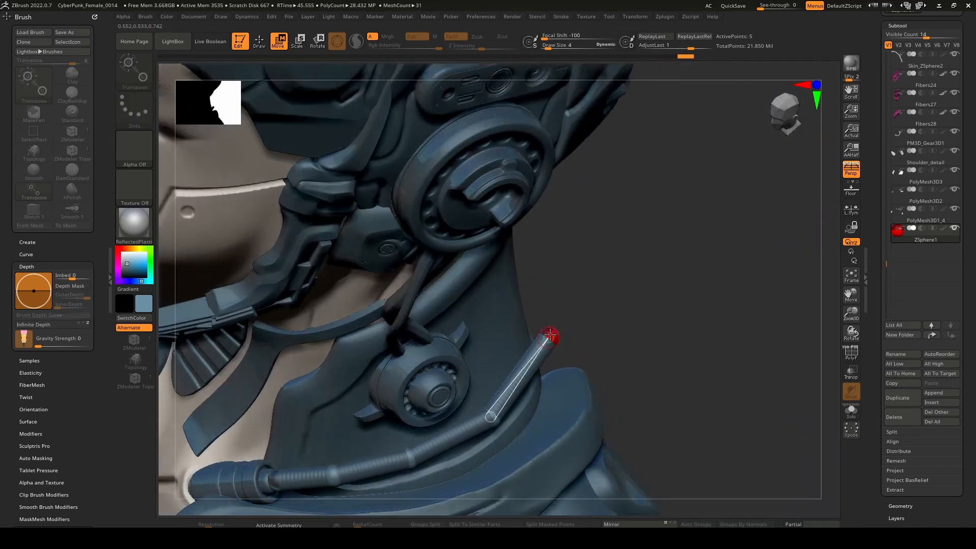
pyautogui.moveTo(551, 307); pyautogui.dragTo(570, 285, button='right')
pyautogui.moveTo(529, 315); pyautogui.dragTo(534, 312)
pyautogui.moveTo(590, 305); pyautogui.dragTo(524, 308, button='right')
pyautogui.moveTo(572, 312); pyautogui.dragTo(557, 301)
pyautogui.moveTo(546, 314)
pyautogui.mouseDown(button='right')
pyautogui.moveTo(590, 320)
pyautogui.moveTo(574, 325)
pyautogui.mouseUp(button='right')
# Insert two joints around the tube's rear bend and shift them to soften the corner.
pyautogui.press('q')
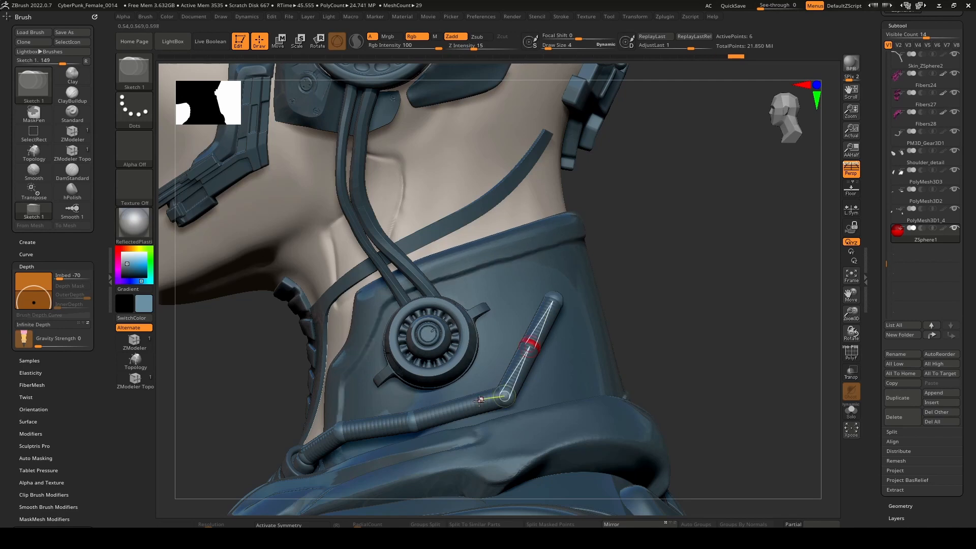
pyautogui.click(462, 407)
pyautogui.press('w')
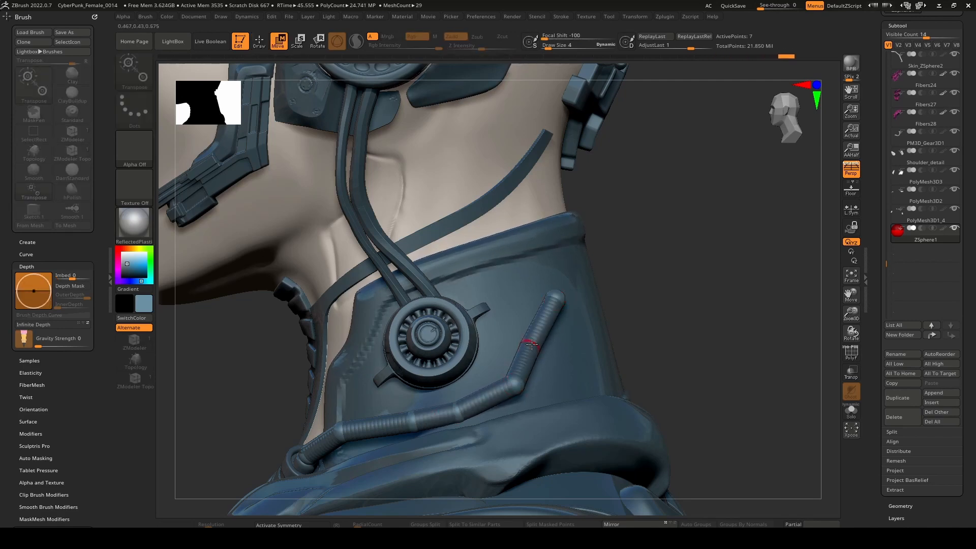
pyautogui.moveTo(576, 307); pyautogui.dragTo(540, 351, button='right')
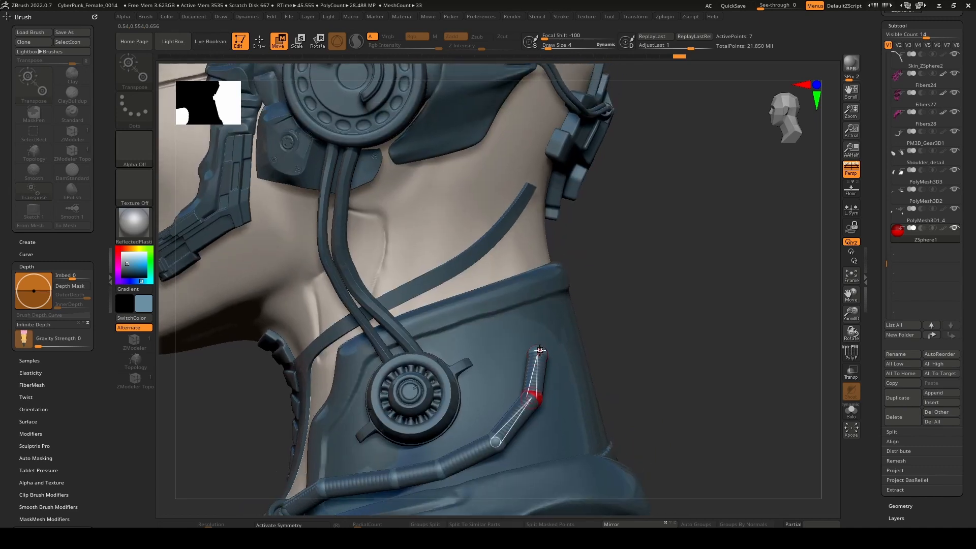
# Move the tube's end to the collar's rear rim, then insert and shift two joints to smooth the rising curve.
pyautogui.moveTo(556, 316); pyautogui.dragTo(509, 311, button='right')
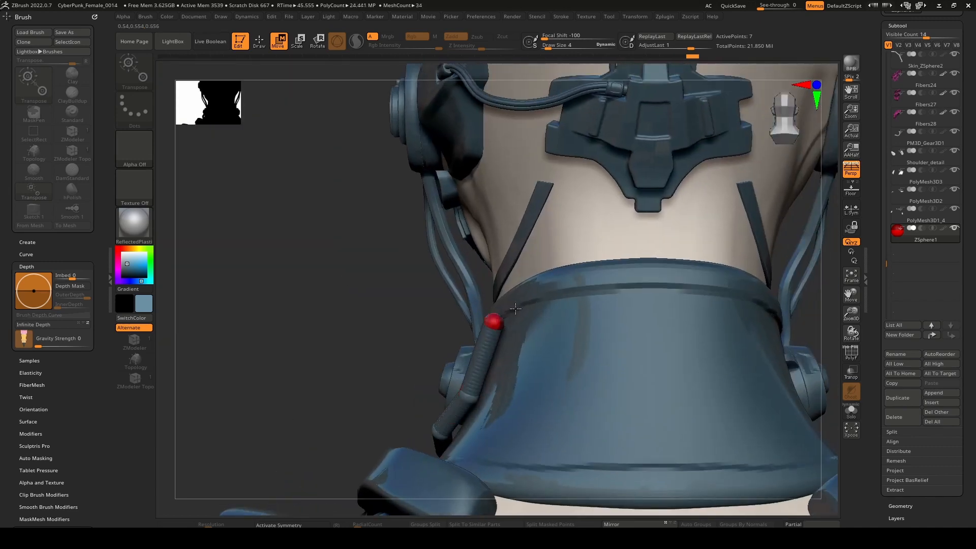
pyautogui.moveTo(568, 277)
pyautogui.mouseDown()
pyautogui.moveTo(472, 391)
pyautogui.moveTo(564, 273)
pyautogui.mouseUp()
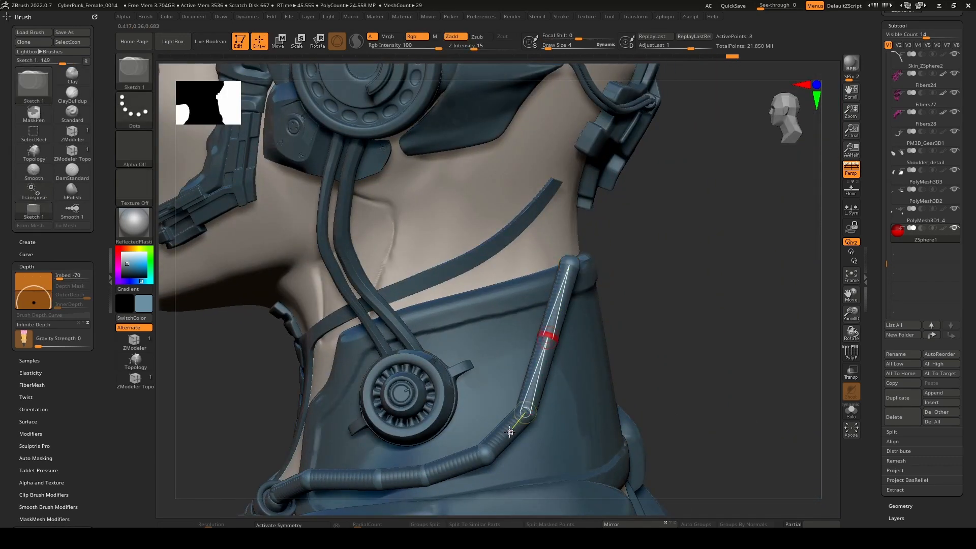
pyautogui.click(511, 432)
pyautogui.press('w')
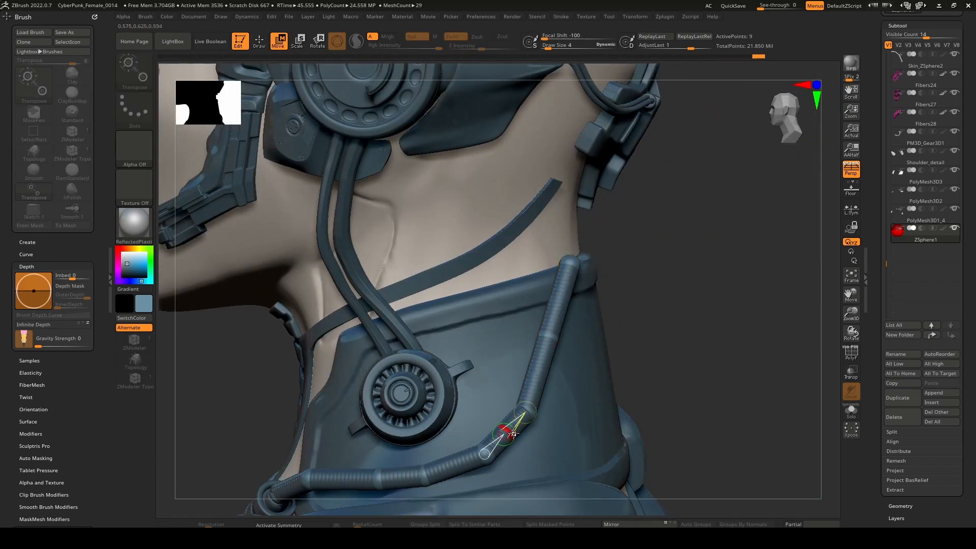
pyautogui.moveTo(540, 389); pyautogui.dragTo(528, 408)
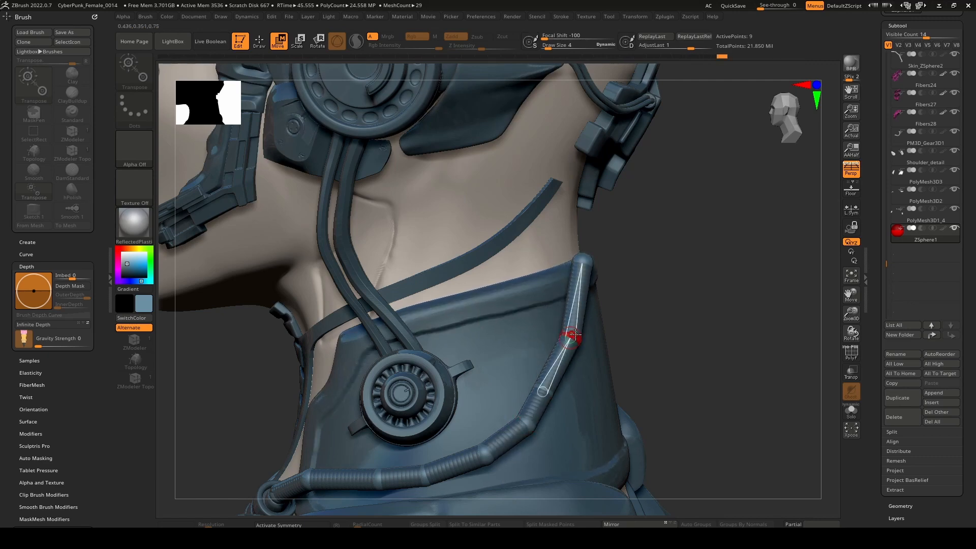
pyautogui.moveTo(575, 335); pyautogui.dragTo(553, 331, button='right')
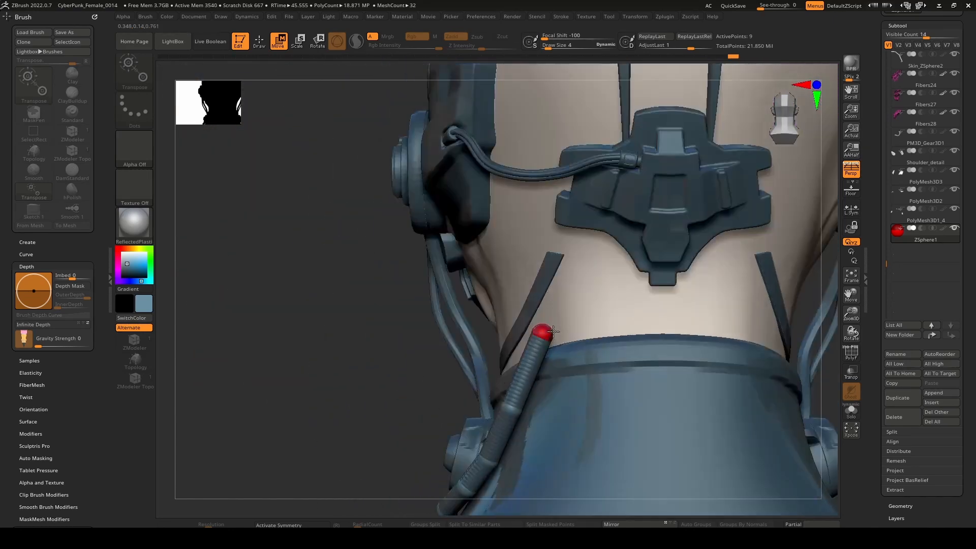
# Extend the tube's end up from the collar rim to the lower side of the armor plate behind the head.
pyautogui.moveTo(553, 331); pyautogui.dragTo(624, 214)
pyautogui.moveTo(624, 216); pyautogui.dragTo(641, 238, button='right')
pyautogui.moveTo(609, 212); pyautogui.dragTo(635, 222)
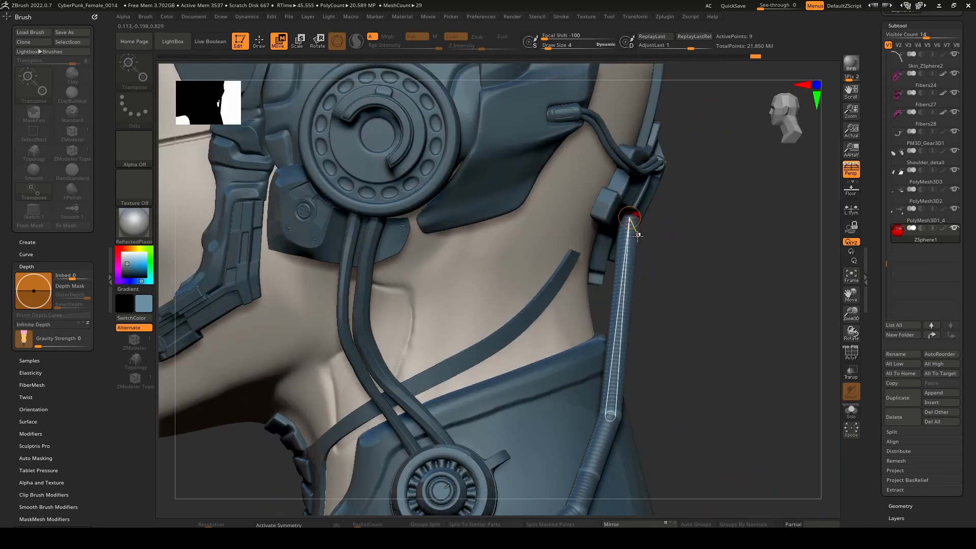
pyautogui.moveTo(635, 222); pyautogui.dragTo(587, 298, button='right')
pyautogui.keyDown('ctrl'); pyautogui.moveTo(587, 298); pyautogui.dragTo(661, 233, button='right'); pyautogui.keyUp('ctrl')
# Insert three joints in the long span below the head plate and bend the tube into a curve.
pyautogui.press('q')
pyautogui.click(500, 299)
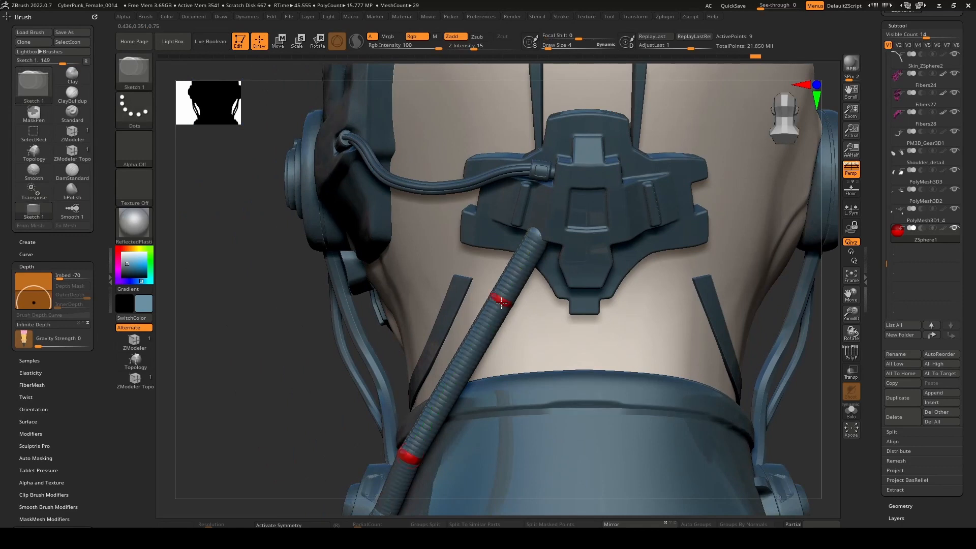
pyautogui.click(470, 351)
pyautogui.click(446, 393)
pyautogui.press('w')
pyautogui.moveTo(509, 296); pyautogui.dragTo(537, 337)
pyautogui.moveTo(467, 336); pyautogui.dragTo(477, 356)
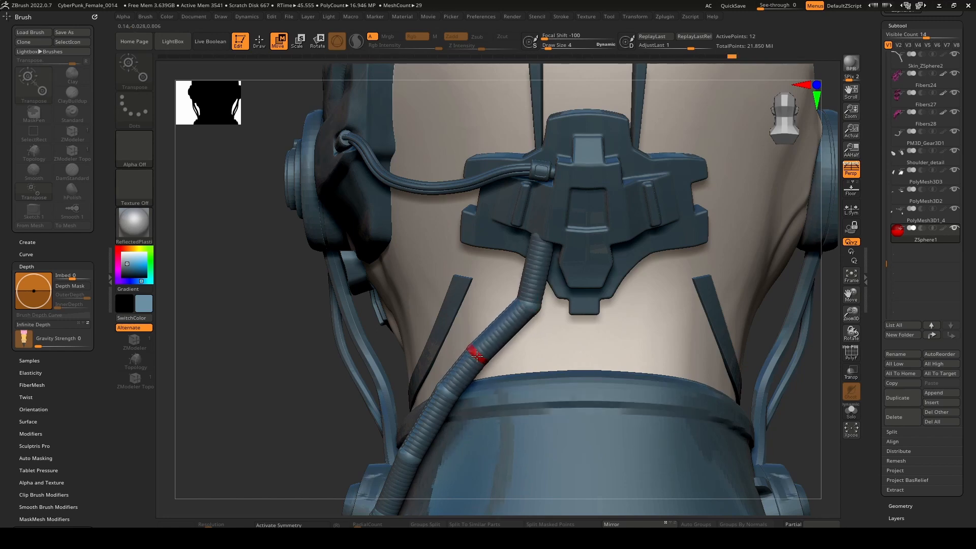
# Reposition the joints near the collar's rear rim so the tube clears the rim in a smooth arc.
pyautogui.moveTo(506, 372); pyautogui.dragTo(584, 370, button='right')
pyautogui.moveTo(494, 374); pyautogui.dragTo(484, 391)
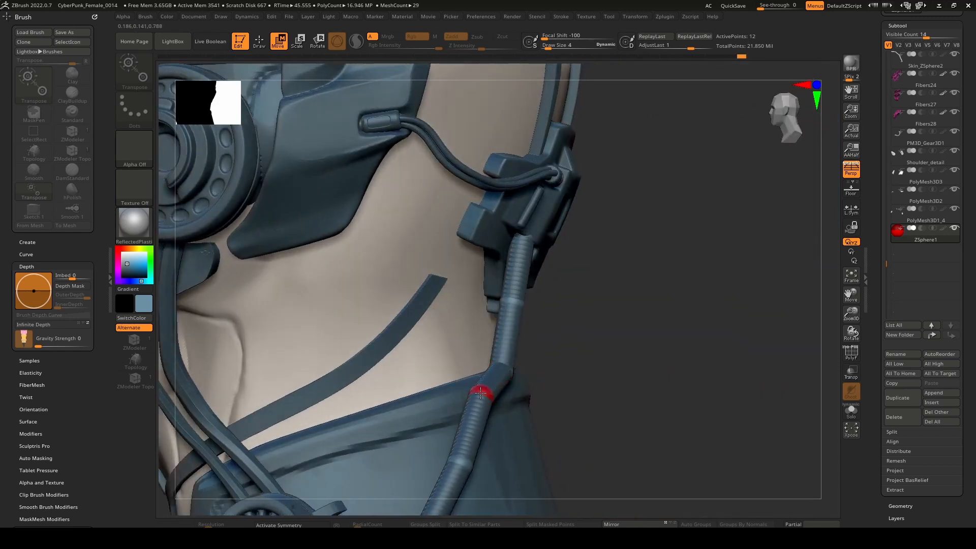
pyautogui.moveTo(528, 384); pyautogui.dragTo(478, 338, button='right')
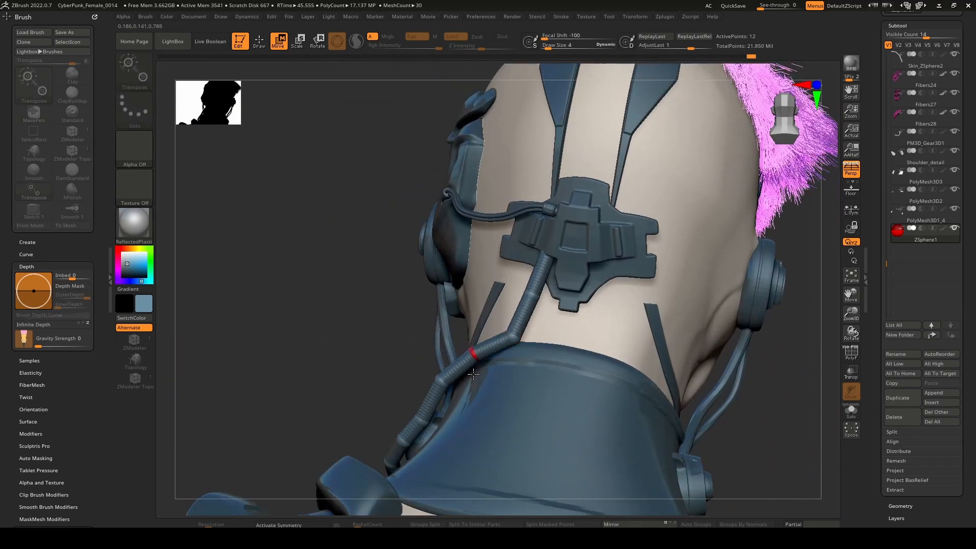
pyautogui.moveTo(509, 381)
pyautogui.mouseDown(button='right')
pyautogui.moveTo(605, 379)
pyautogui.moveTo(508, 363)
pyautogui.mouseUp(button='right')
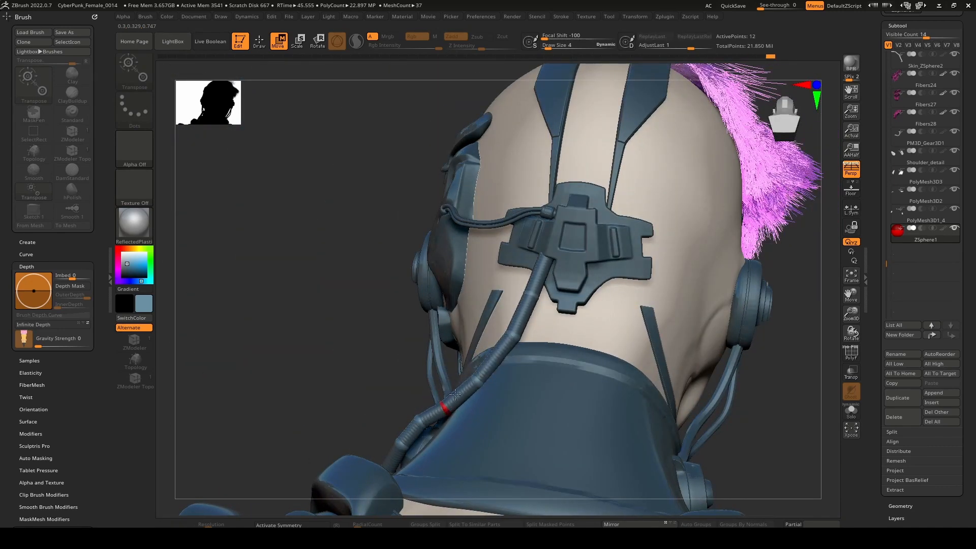
pyautogui.moveTo(455, 394); pyautogui.dragTo(503, 387, button='right')
pyautogui.moveTo(462, 333); pyautogui.dragTo(463, 371)
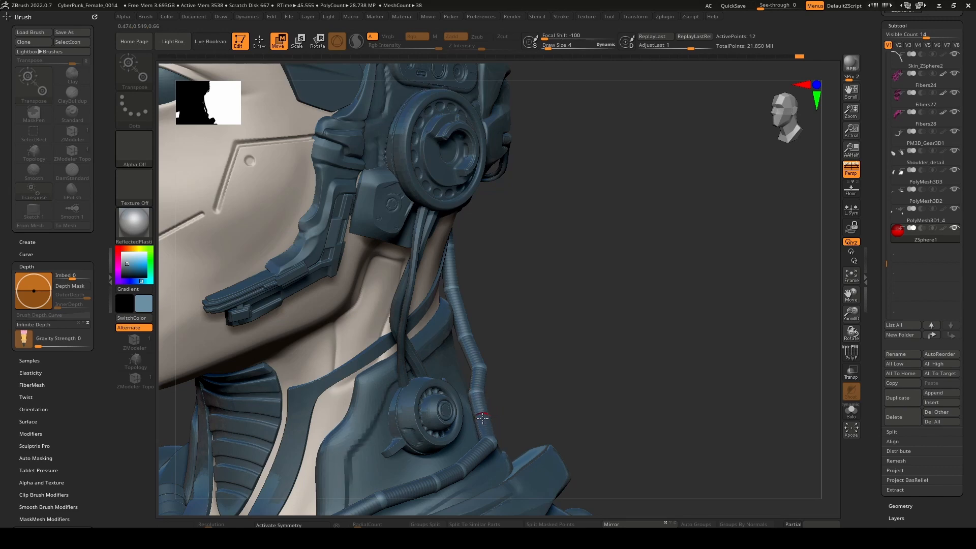
# Even out the tube's curve over the rear side of the collar by nudging its middle joints.
pyautogui.moveTo(483, 418); pyautogui.dragTo(481, 442)
pyautogui.moveTo(595, 399); pyautogui.dragTo(501, 382, button='right')
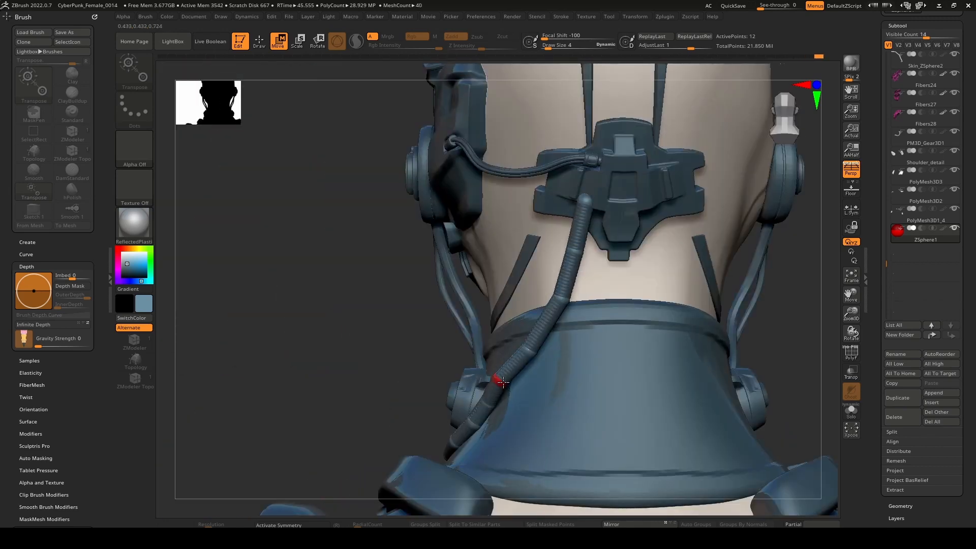
pyautogui.moveTo(510, 385); pyautogui.dragTo(511, 383)
pyautogui.moveTo(563, 299); pyautogui.dragTo(560, 299)
pyautogui.moveTo(527, 352); pyautogui.dragTo(537, 353)
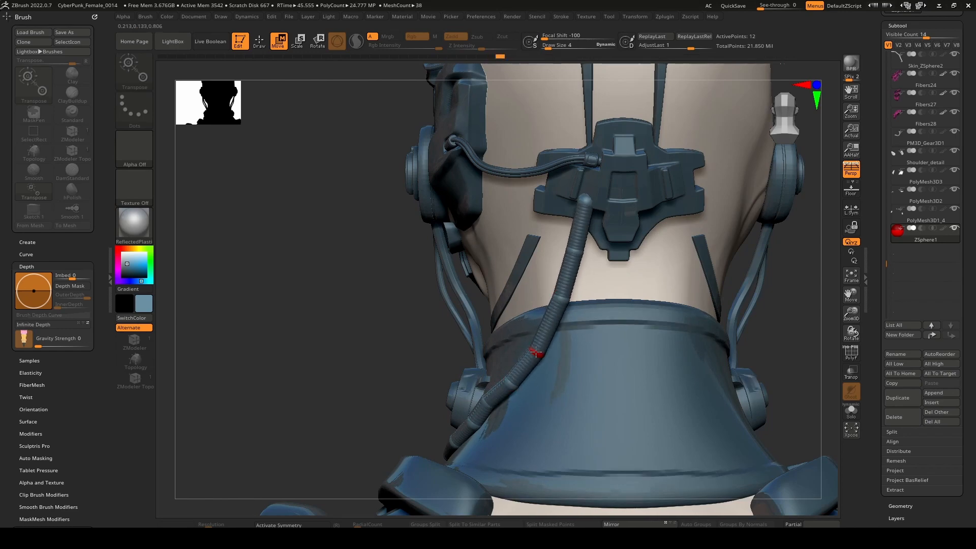
pyautogui.moveTo(540, 341); pyautogui.dragTo(521, 364, button='right')
# Fit the tube's end ZSphere against the underside of the rear head plate.
pyautogui.moveTo(495, 257); pyautogui.dragTo(482, 261)
pyautogui.moveTo(564, 275); pyautogui.dragTo(488, 267, button='right')
pyautogui.moveTo(496, 262); pyautogui.dragTo(520, 267)
pyautogui.moveTo(539, 279); pyautogui.dragTo(605, 300, button='right')
# Insert a joint just below the tube's upper end and shift it to curve the tube out of the head plate.
pyautogui.press('q')
pyautogui.click(505, 302)
pyautogui.press('w')
pyautogui.moveTo(505, 304); pyautogui.dragTo(497, 308)
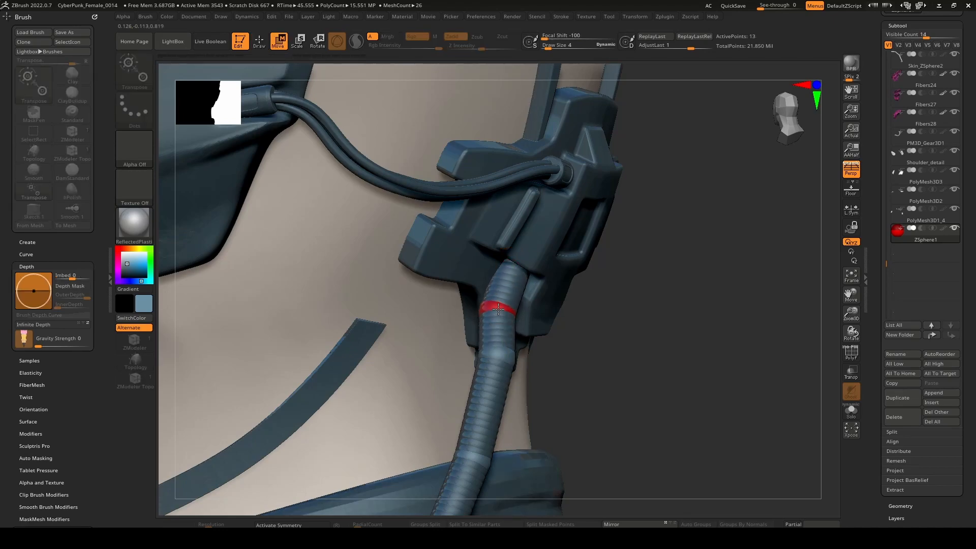
pyautogui.moveTo(570, 304); pyautogui.dragTo(501, 308, button='right')
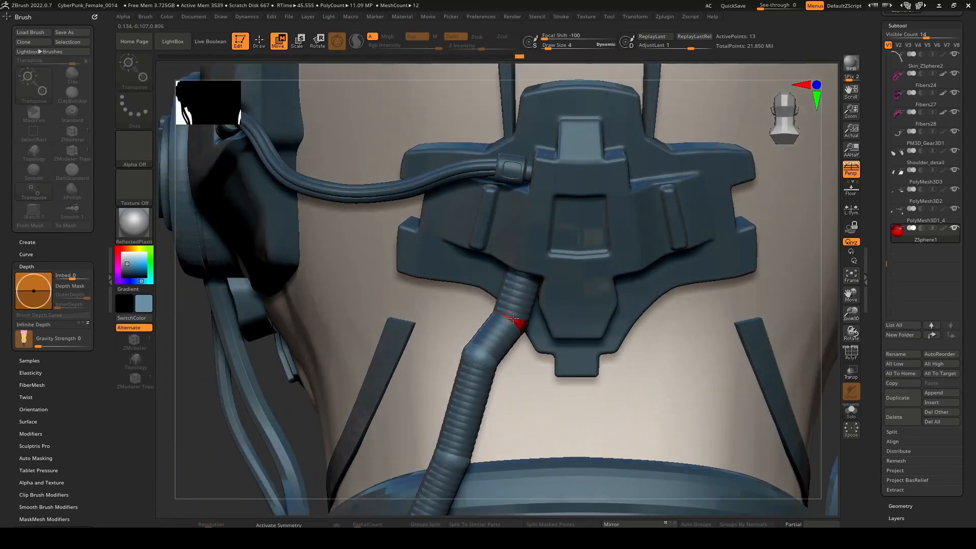
pyautogui.moveTo(513, 318); pyautogui.dragTo(518, 325)
# Lower the next joint down the tube and refine the upper joint and end beneath the head plate.
pyautogui.moveTo(480, 357); pyautogui.dragTo(486, 399)
pyautogui.moveTo(493, 363)
pyautogui.mouseDown(button='right')
pyautogui.moveTo(526, 355)
pyautogui.moveTo(511, 327)
pyautogui.mouseUp(button='right')
pyautogui.press('q')
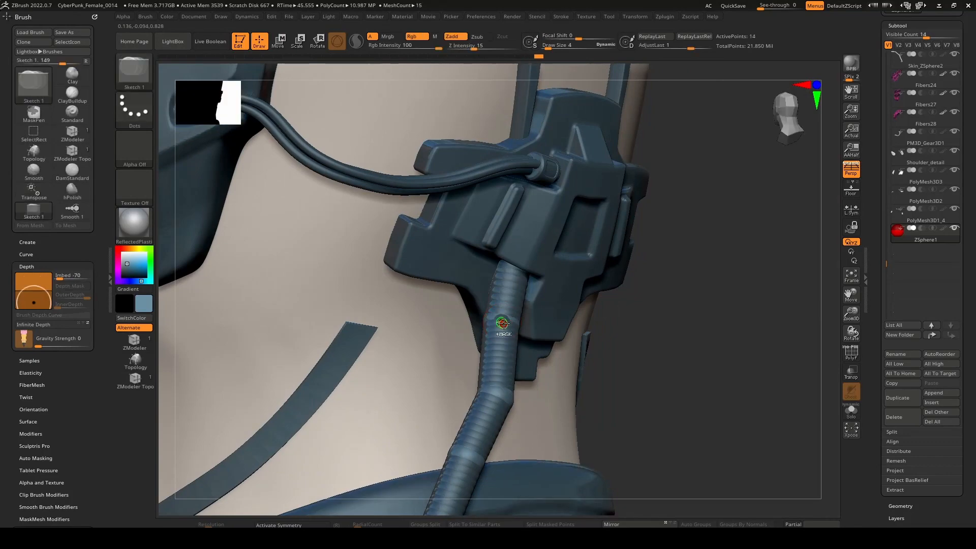
pyautogui.press('w')
pyautogui.moveTo(495, 317)
pyautogui.mouseDown(button='right')
pyautogui.moveTo(463, 312)
pyautogui.moveTo(542, 329)
pyautogui.moveTo(495, 323)
pyautogui.mouseUp(button='right')
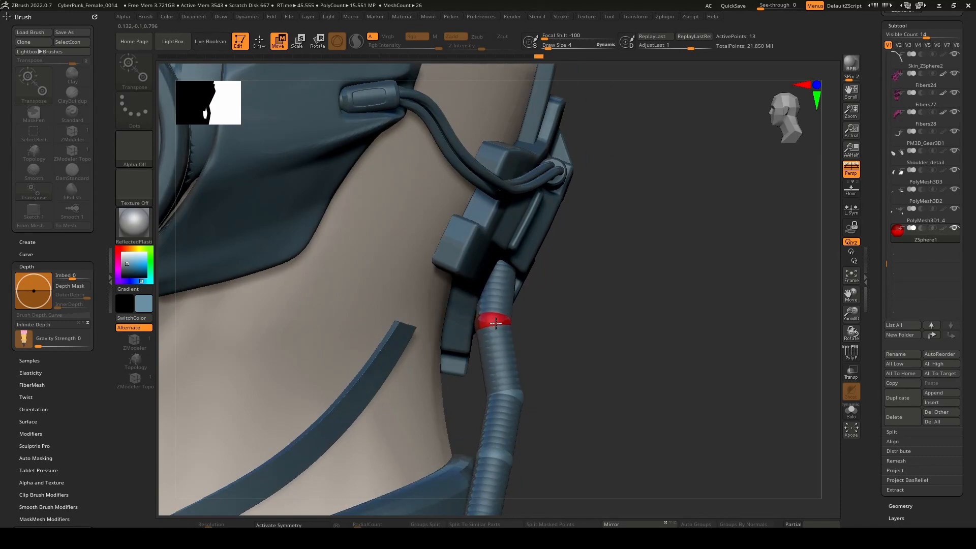
pyautogui.moveTo(503, 267); pyautogui.dragTo(545, 383, button='right')
pyautogui.moveTo(548, 215); pyautogui.dragTo(551, 215)
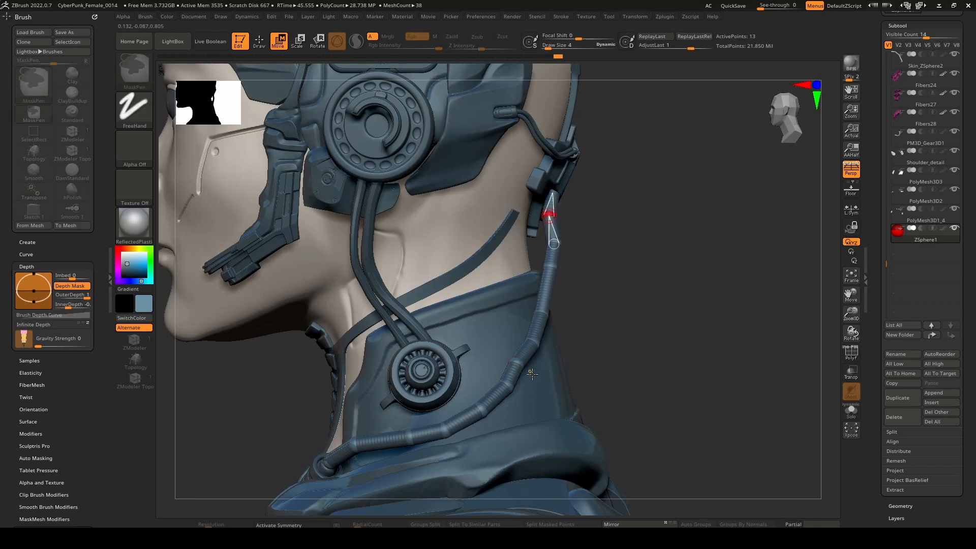
# Nudge two middle joints of the tube over the side of the collar to smooth the bend toward the back.
pyautogui.keyDown('ctrl'); pyautogui.moveTo(551, 229); pyautogui.dragTo(526, 337, button='right'); pyautogui.keyUp('ctrl')
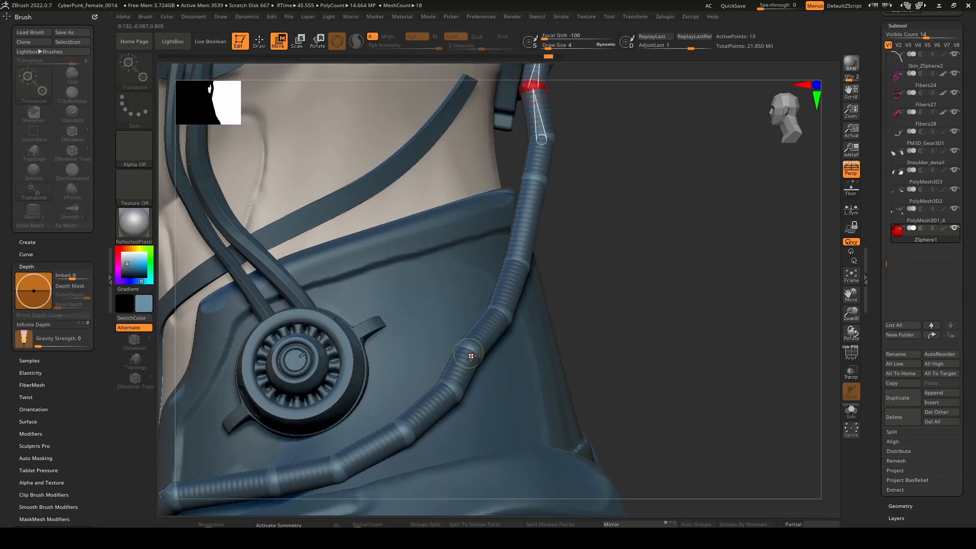
pyautogui.moveTo(470, 355); pyautogui.dragTo(483, 359)
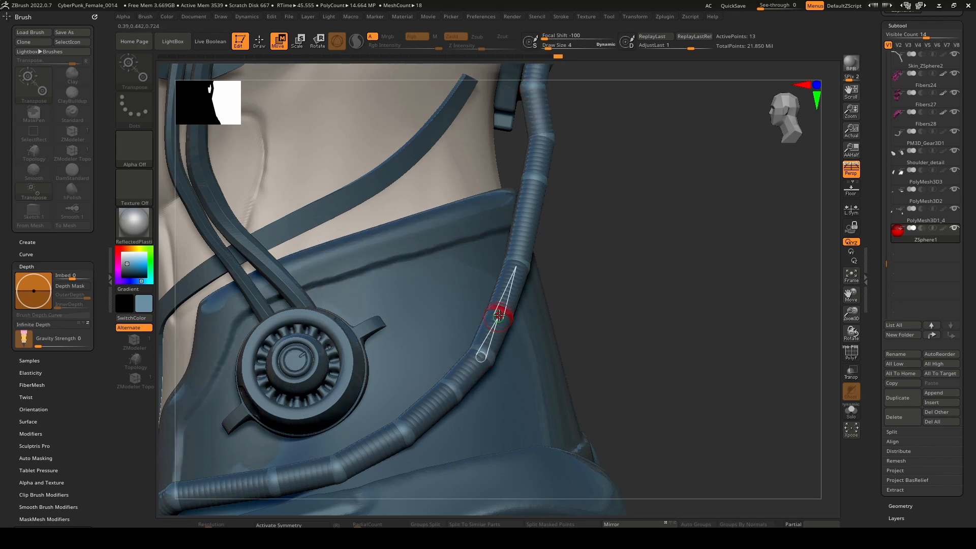
pyautogui.keyDown('ctrl'); pyautogui.moveTo(504, 314); pyautogui.dragTo(427, 295, button='right'); pyautogui.keyUp('ctrl')
pyautogui.keyDown('ctrl'); pyautogui.moveTo(564, 203); pyautogui.dragTo(460, 382, button='right'); pyautogui.keyUp('ctrl')
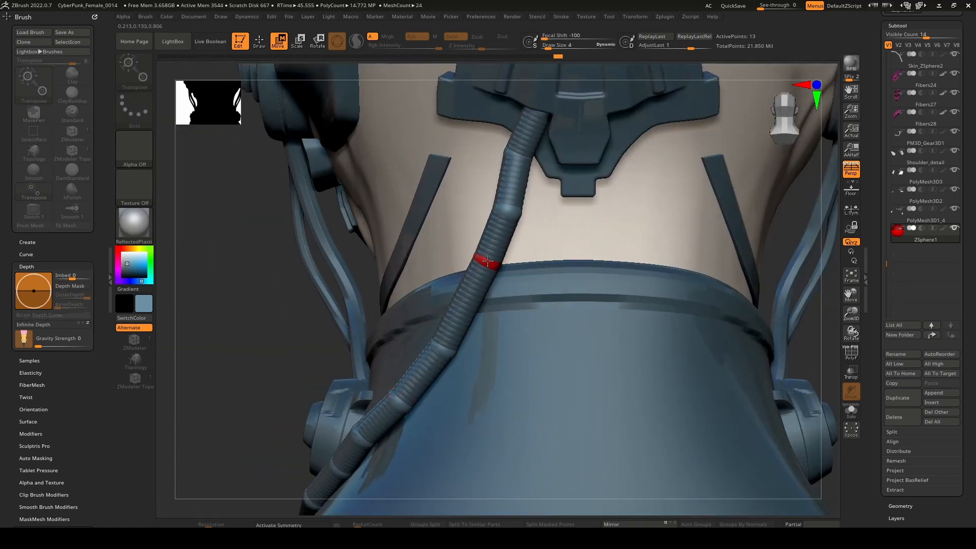
# Shift the tube's two upper joints toward the centre of the neck and reseat its end beneath the rear head plate.
pyautogui.click(508, 210)
pyautogui.moveTo(507, 211); pyautogui.dragTo(523, 224)
pyautogui.moveTo(508, 148); pyautogui.dragTo(533, 160)
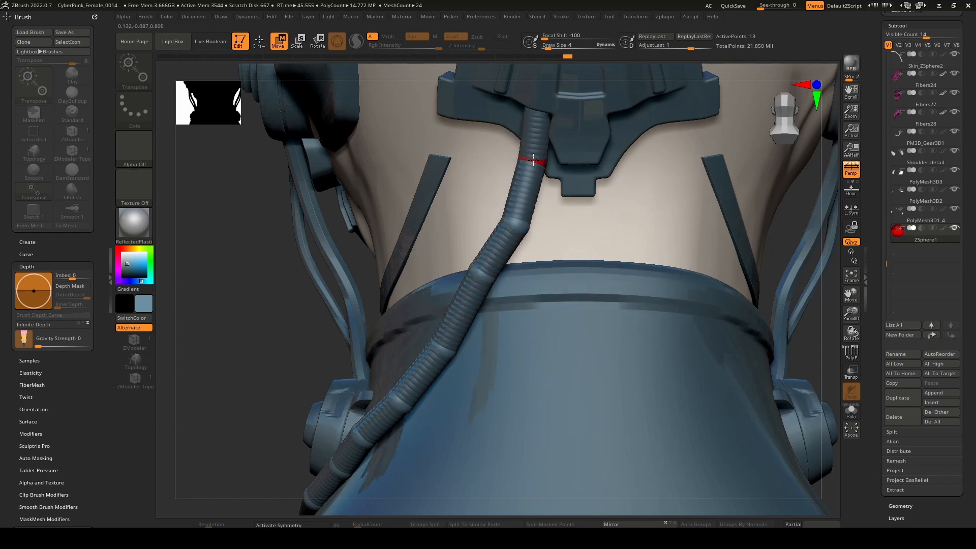
pyautogui.keyDown('alt'); pyautogui.moveTo(566, 154); pyautogui.dragTo(545, 278, button='right'); pyautogui.keyUp('alt')
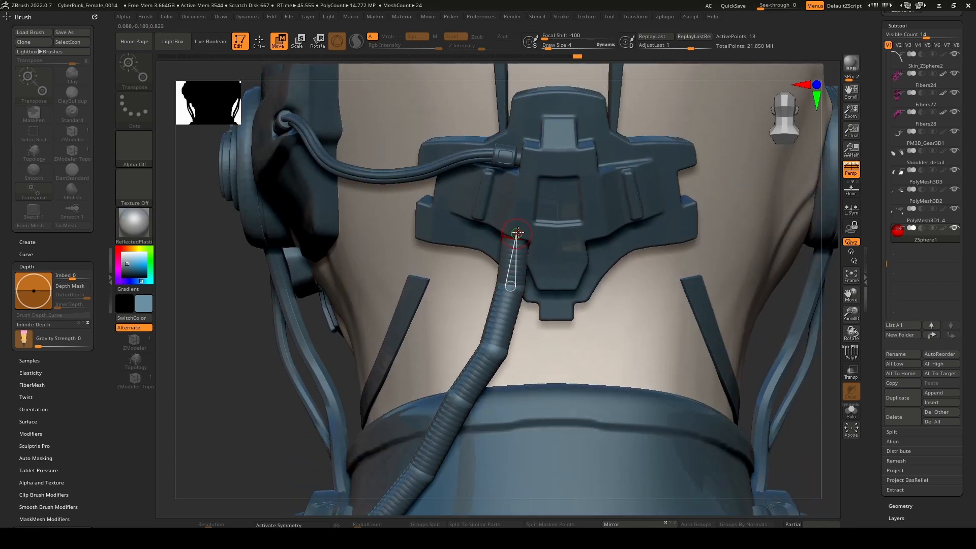
pyautogui.moveTo(518, 233); pyautogui.dragTo(511, 228)
# Refine the tube joints between the collar rim and the head plate so the tube follows the neck from side and rear.
pyautogui.moveTo(490, 281); pyautogui.dragTo(560, 319, button='right')
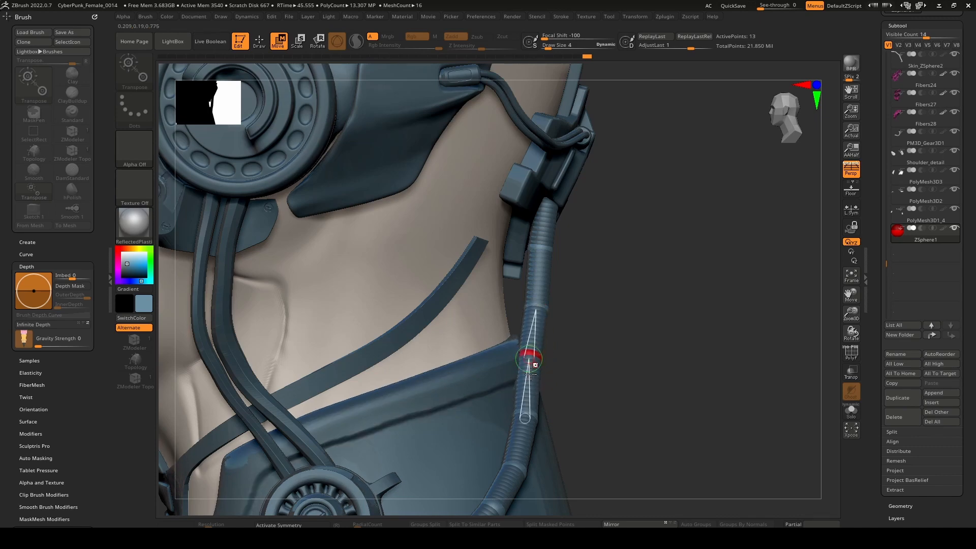
pyautogui.moveTo(527, 418)
pyautogui.mouseDown(button='right')
pyautogui.moveTo(521, 351)
pyautogui.moveTo(565, 296)
pyautogui.moveTo(596, 298)
pyautogui.moveTo(566, 272)
pyautogui.moveTo(548, 328)
pyautogui.moveTo(516, 342)
pyautogui.moveTo(619, 342)
pyautogui.moveTo(569, 355)
pyautogui.moveTo(611, 358)
pyautogui.moveTo(591, 431)
pyautogui.moveTo(565, 424)
pyautogui.mouseUp(button='right')
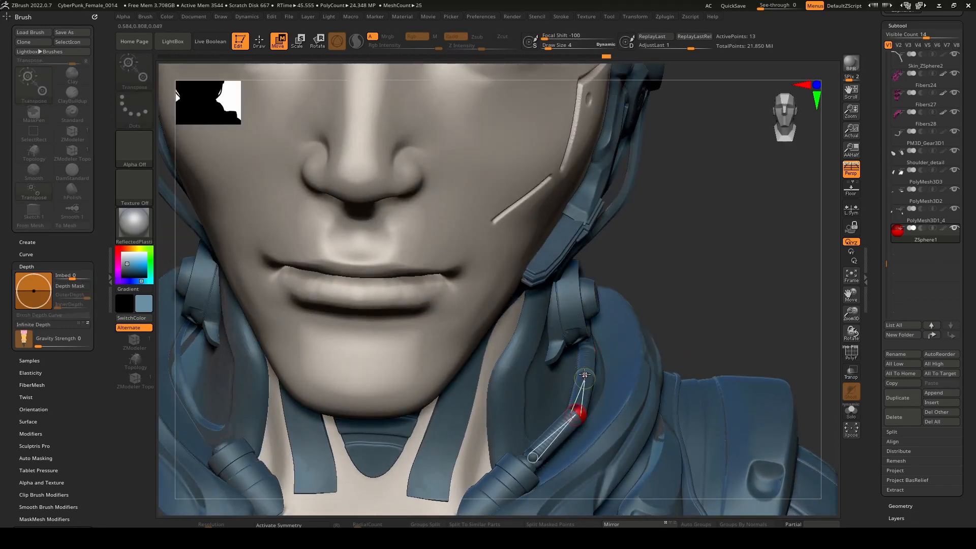
pyautogui.moveTo(595, 374); pyautogui.dragTo(556, 265, button='right')
pyautogui.moveTo(537, 250); pyautogui.dragTo(552, 252)
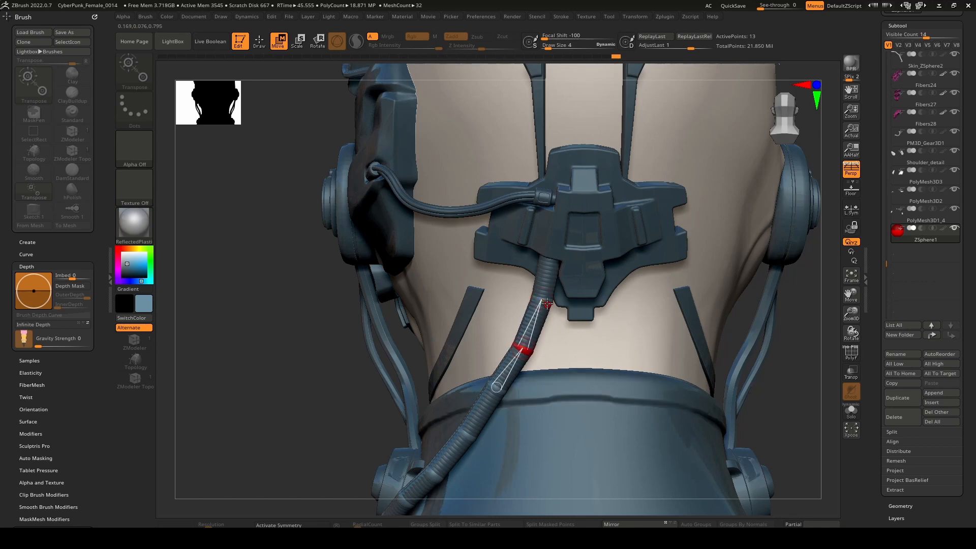
pyautogui.moveTo(542, 300); pyautogui.dragTo(541, 303)
pyautogui.moveTo(541, 305); pyautogui.dragTo(562, 337, button='right')
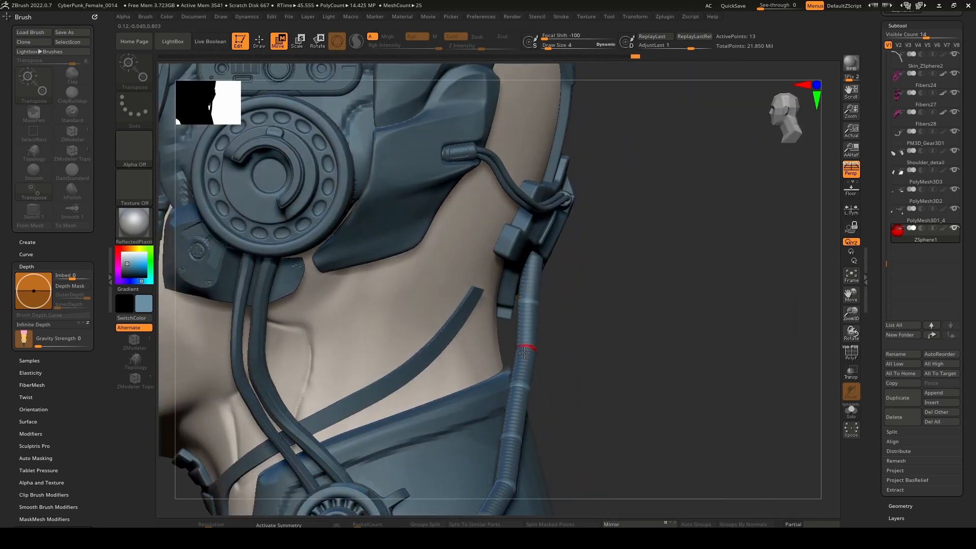
pyautogui.moveTo(524, 344); pyautogui.dragTo(592, 296, button='right')
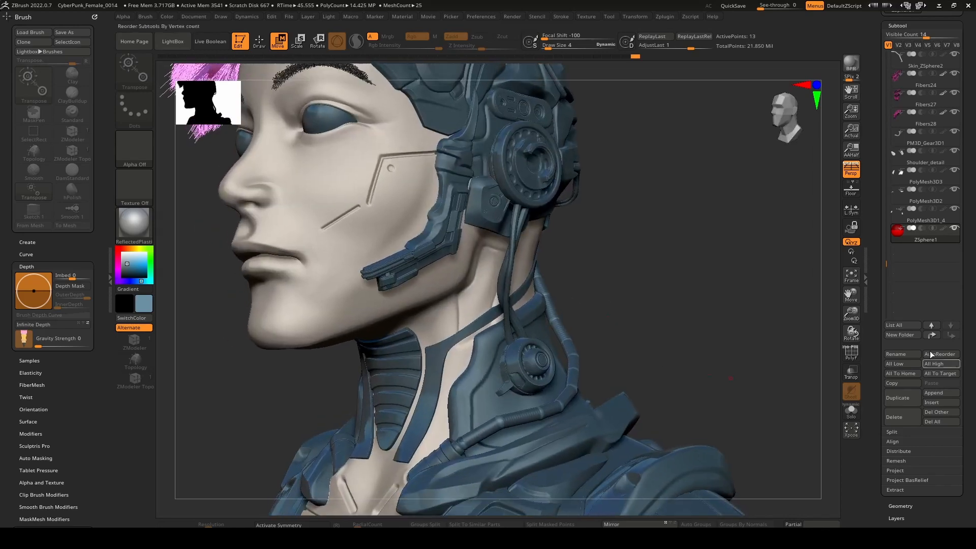
# Copy the ZSphere chain with Curves Helper and create a curve from it as an appended new subtool.
pyautogui.moveTo(874, 239); pyautogui.dragTo(882, 350)
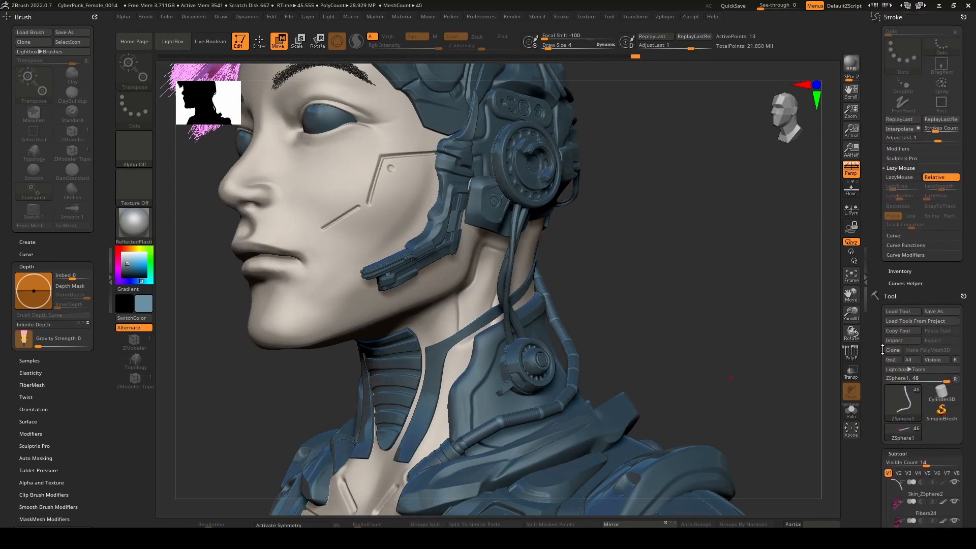
pyautogui.click(906, 283)
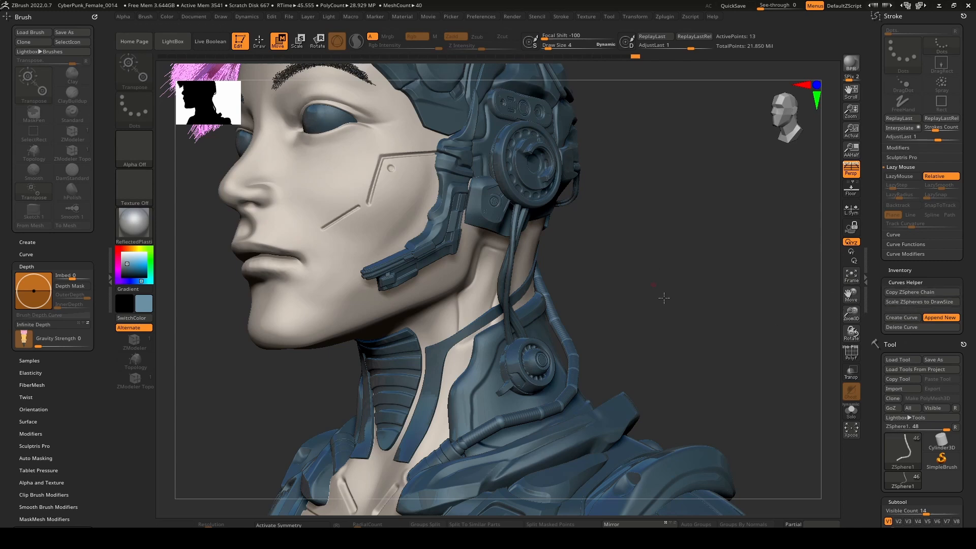
pyautogui.click(922, 295)
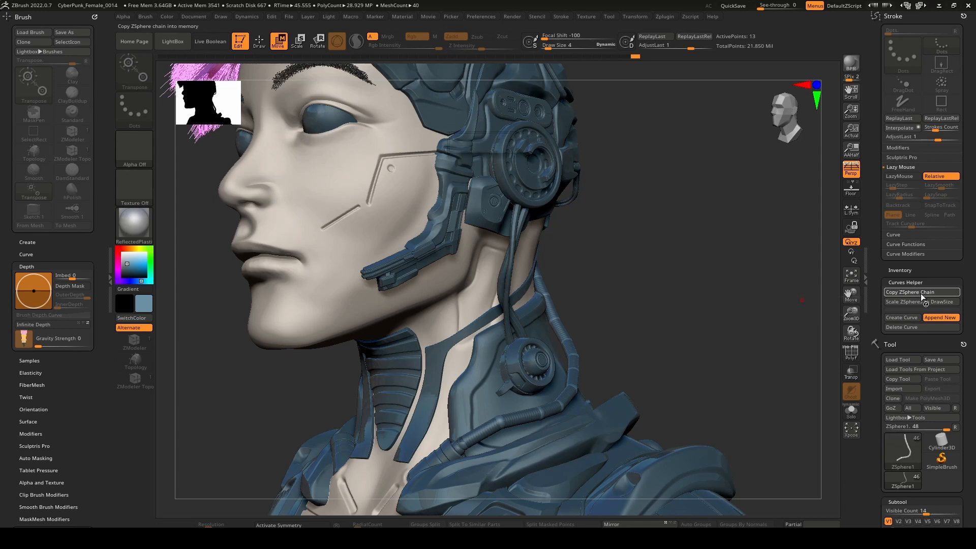
pyautogui.click(903, 319)
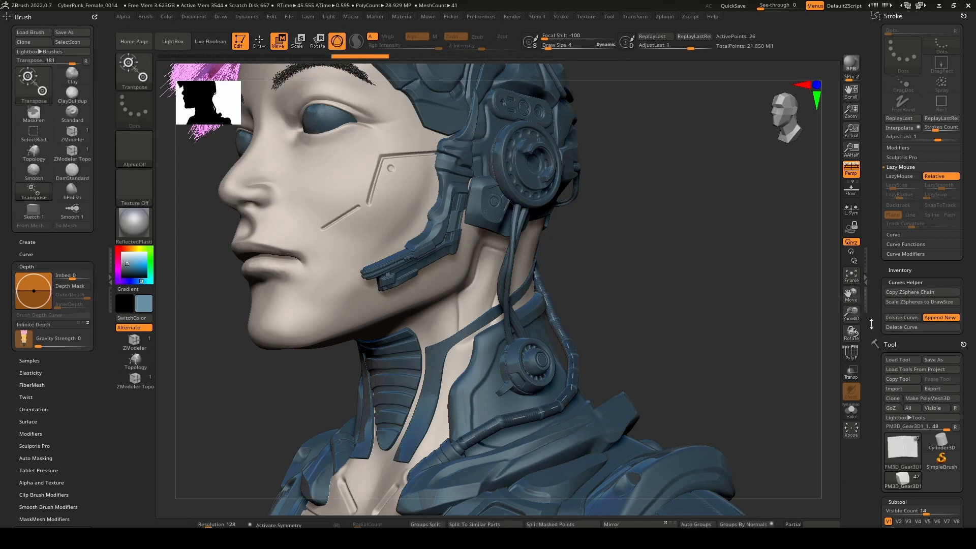
# Hide the ZSphere1 subtool so that only the new curve remains around the collar.
pyautogui.scroll(-8, 897, 346)
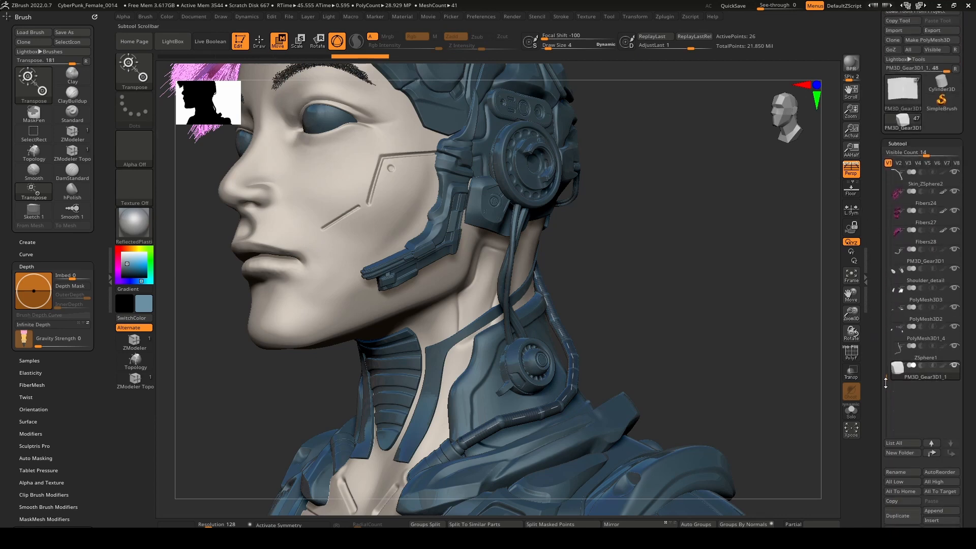
pyautogui.scroll(-2, 886, 384)
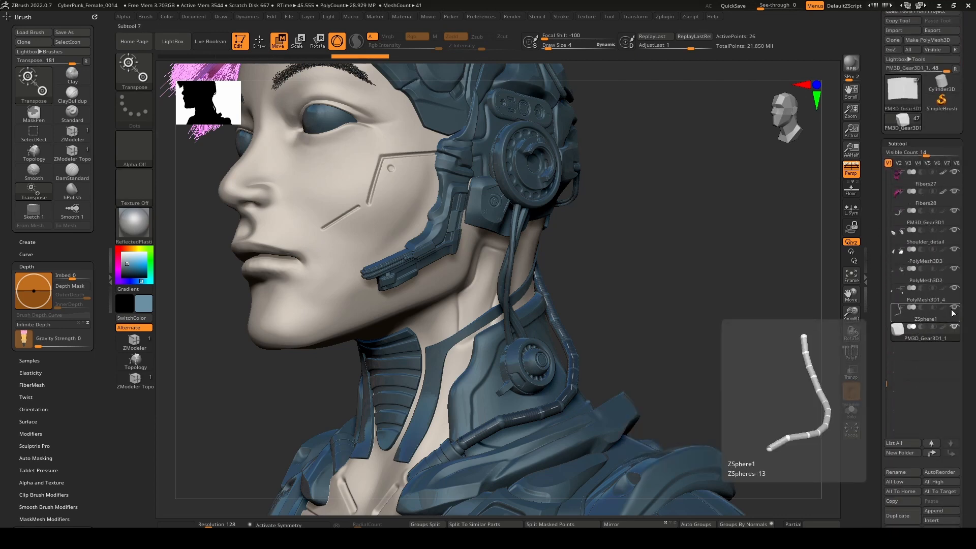
pyautogui.click(953, 310)
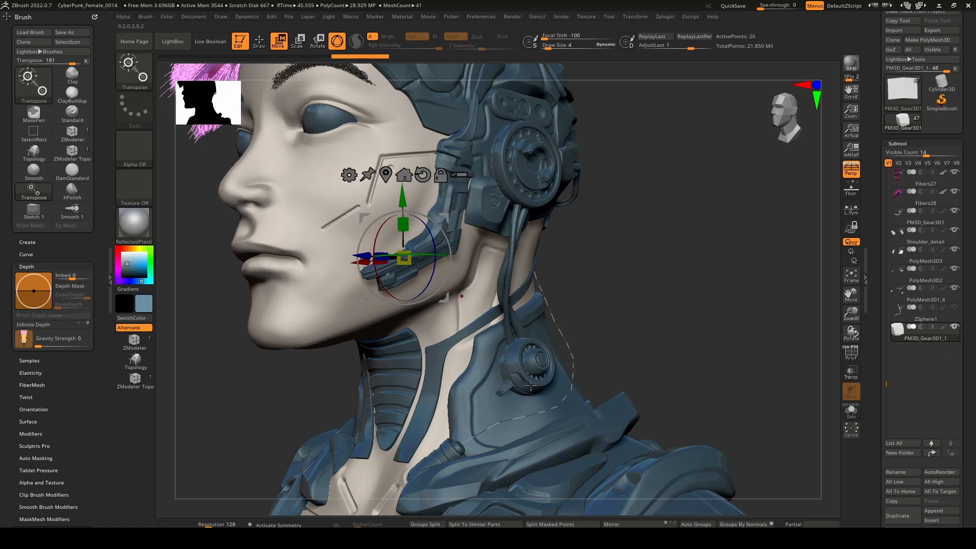
pyautogui.moveTo(564, 383); pyautogui.dragTo(560, 321, button='right')
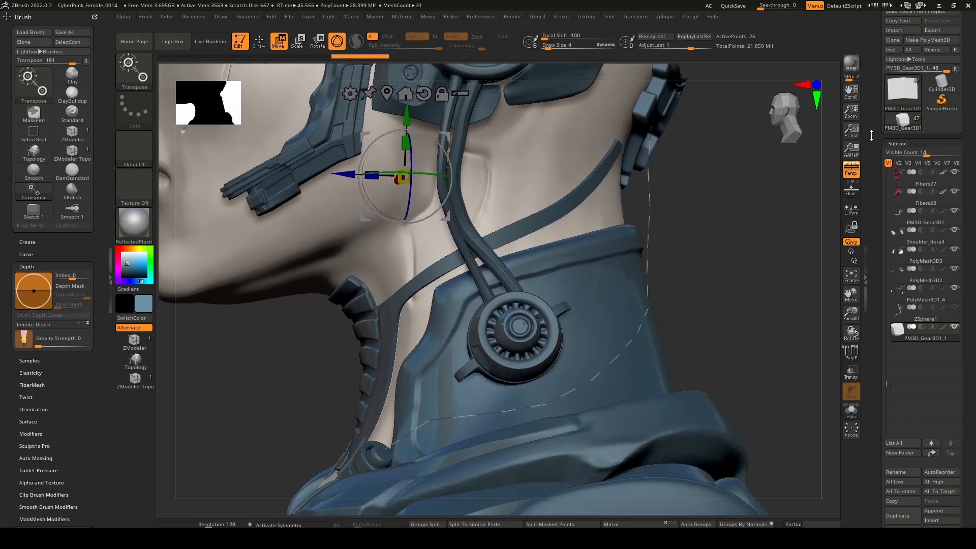
pyautogui.moveTo(872, 136)
pyautogui.mouseDown()
pyautogui.moveTo(883, 224)
pyautogui.moveTo(893, 234)
pyautogui.mouseUp()
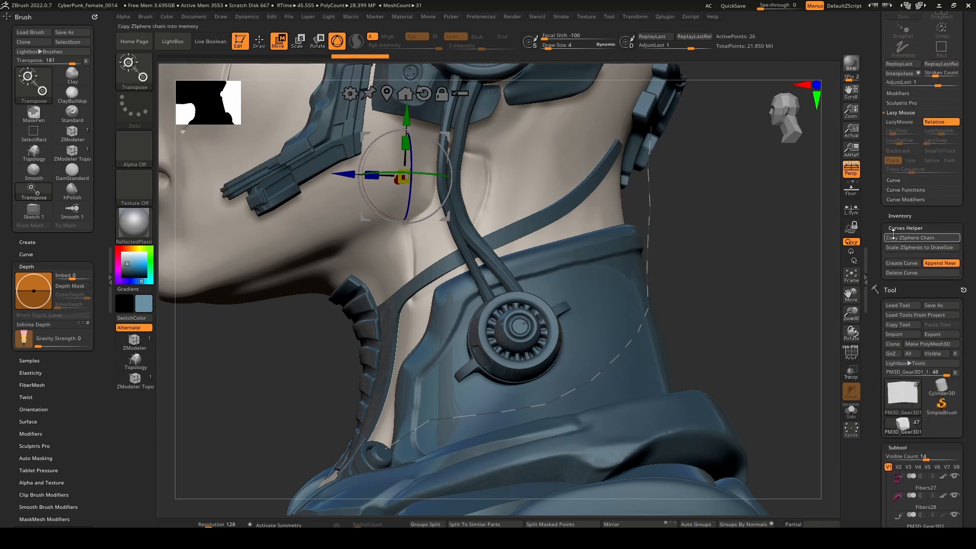
pyautogui.click(909, 217)
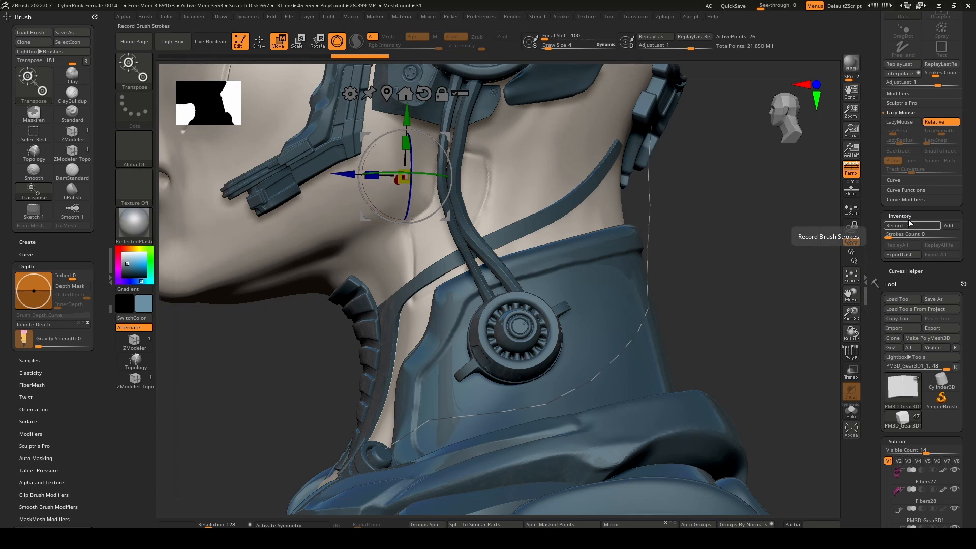
pyautogui.click(910, 199)
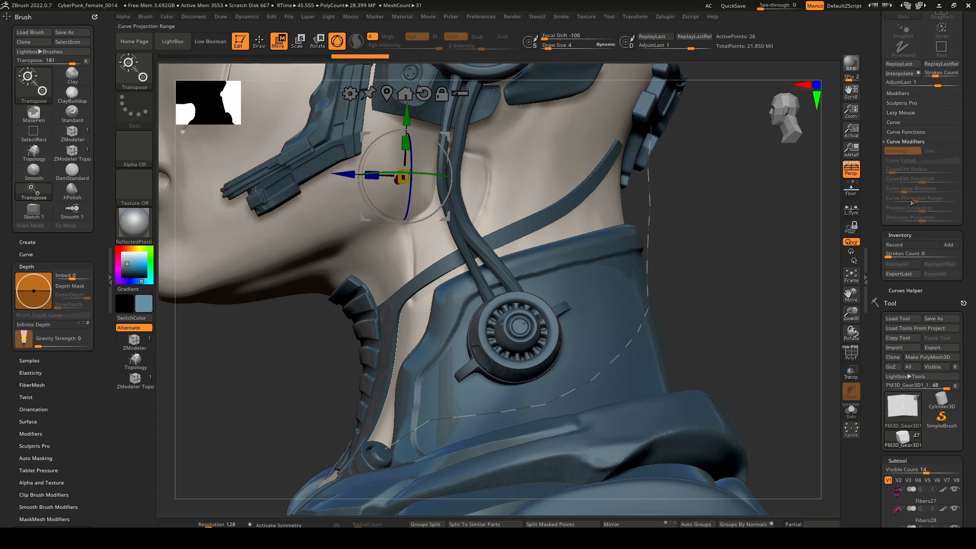
pyautogui.click(905, 132)
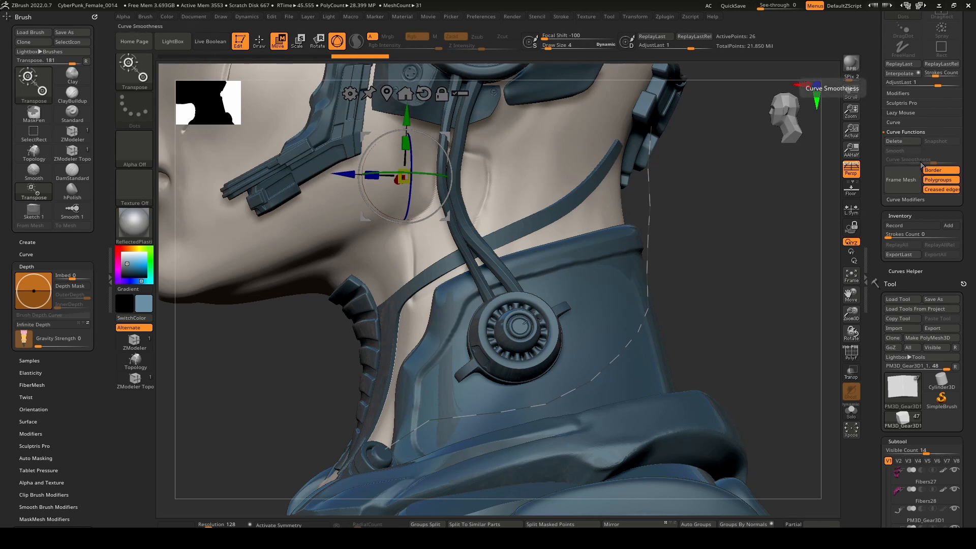
pyautogui.click(921, 200)
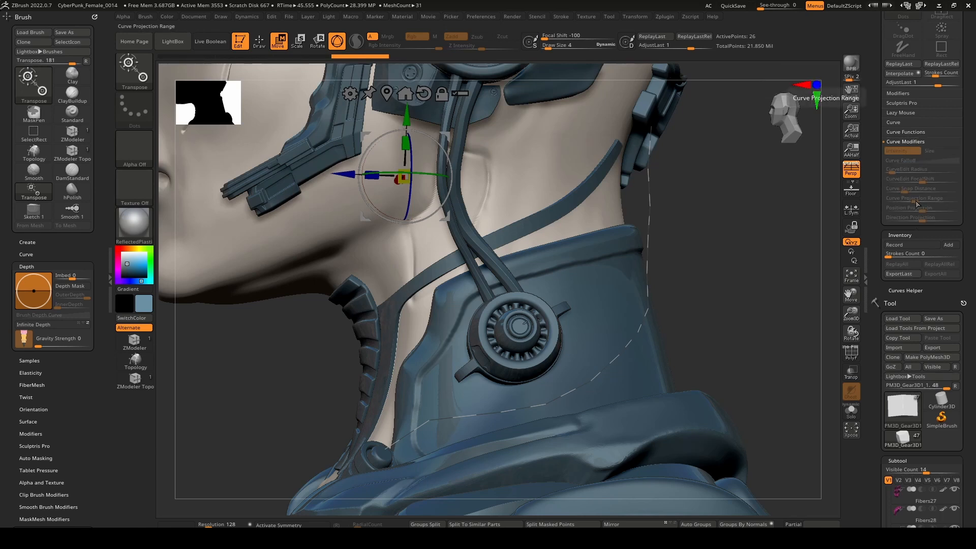
pyautogui.click(898, 124)
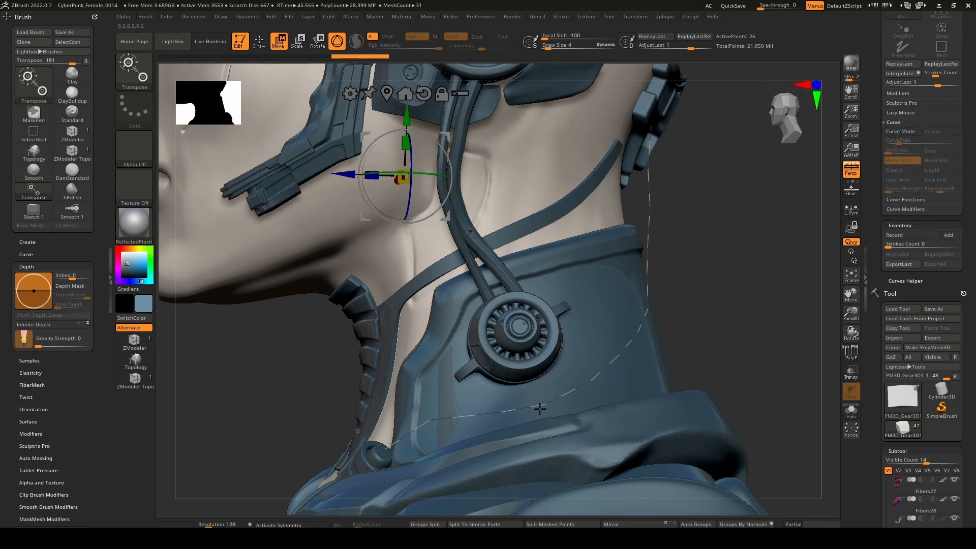
# Switch to Draw mode, raise the draw size to about 119, and try to smooth the curve along the collar.
pyautogui.press('q')
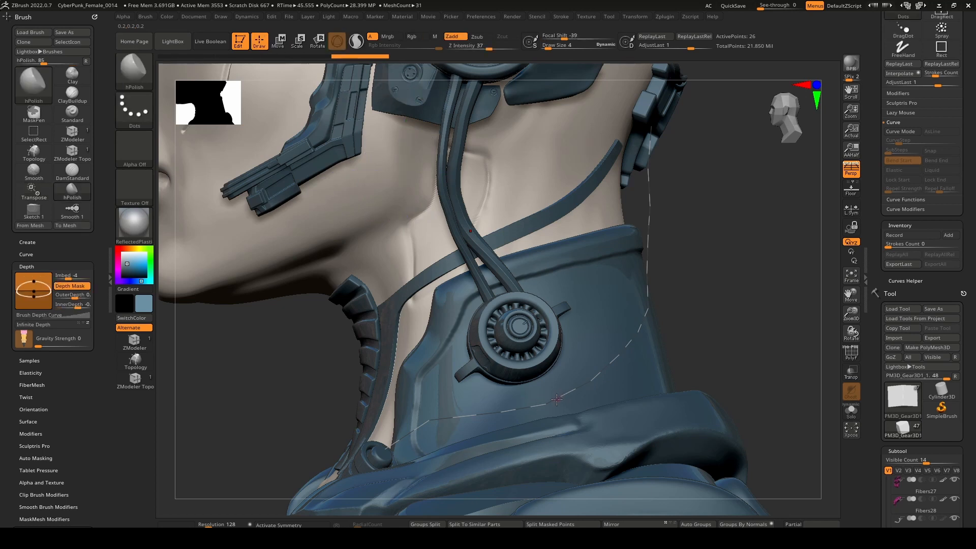
pyautogui.press('space')
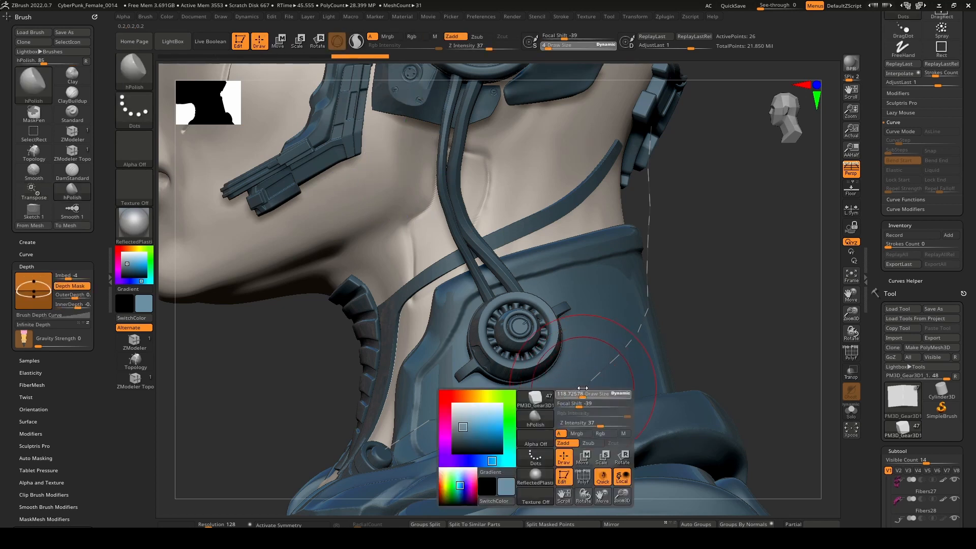
pyautogui.press('shift')
pyautogui.press('shift')
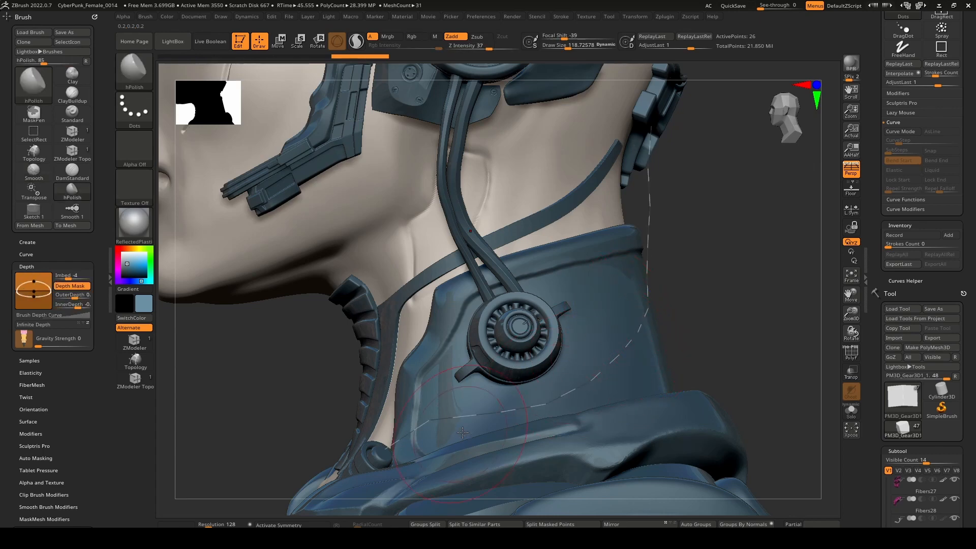
pyautogui.press('shift')
pyautogui.moveTo(454, 419)
pyautogui.mouseDown(button='right')
pyautogui.moveTo(528, 406)
pyautogui.moveTo(502, 393)
pyautogui.moveTo(517, 394)
pyautogui.mouseUp(button='right')
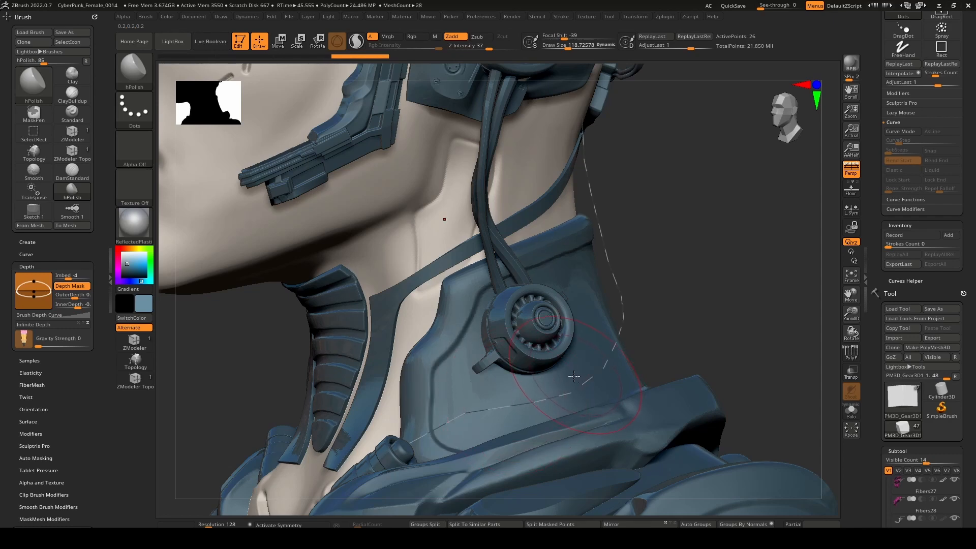
pyautogui.moveTo(574, 377); pyautogui.dragTo(591, 360, button='right')
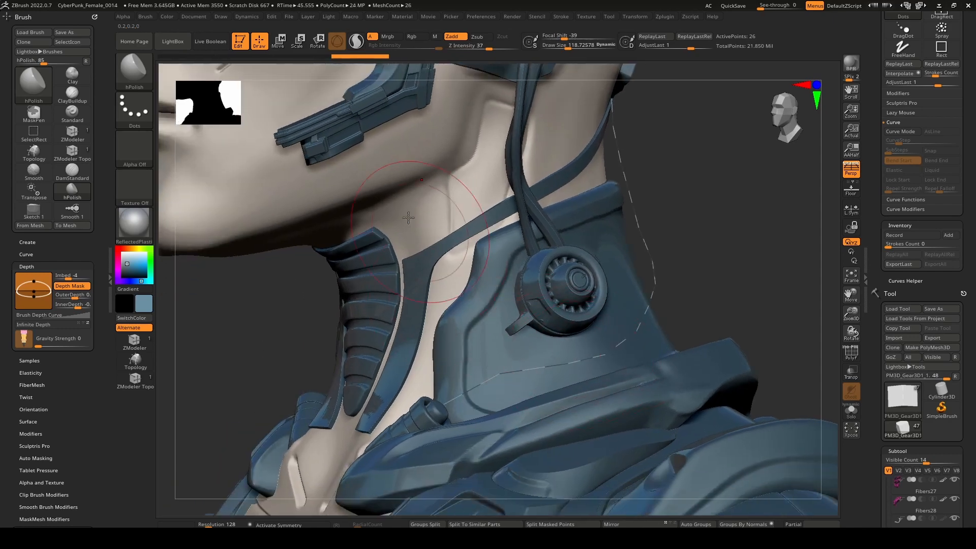
# Try the DecoCurveDots brush for the curve.
pyautogui.press('b')
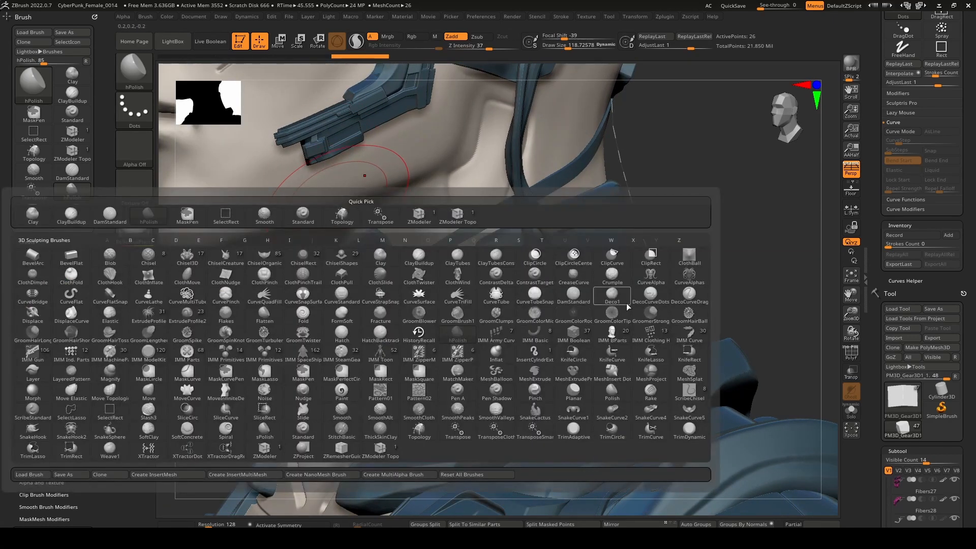
pyautogui.moveTo(653, 296)
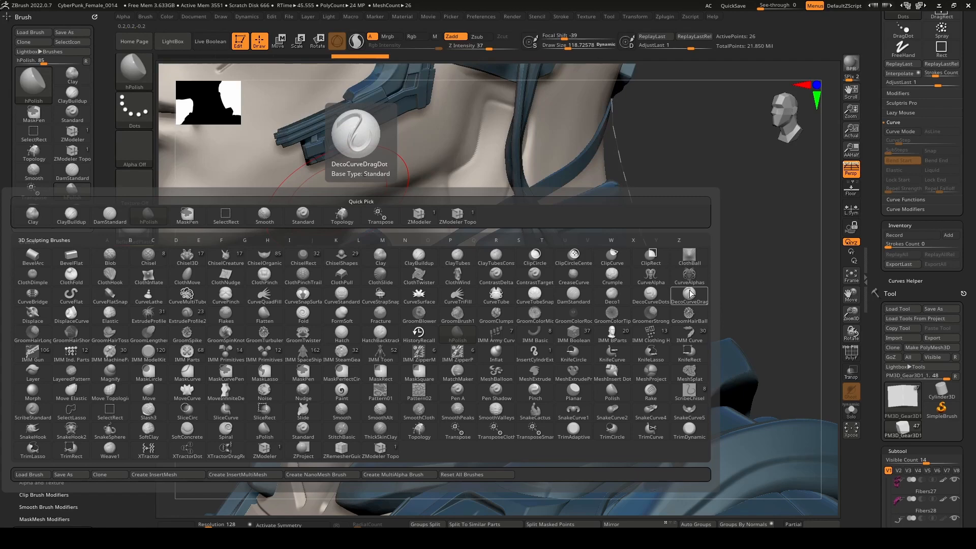
pyautogui.click(650, 297)
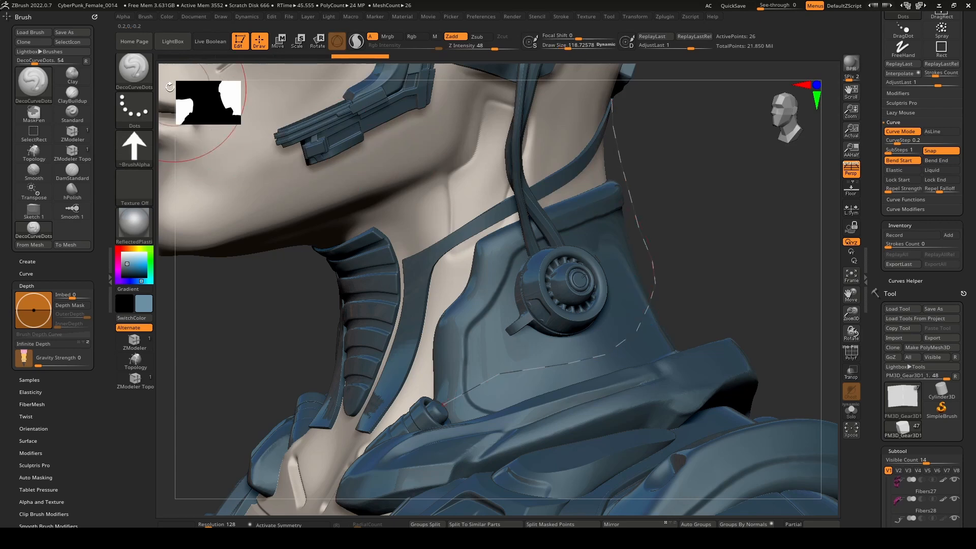
# Switch to the CurveAlpha brush and try Alpha 61 as the profile along the collar curve at a draw size of about 23.
pyautogui.click(127, 66)
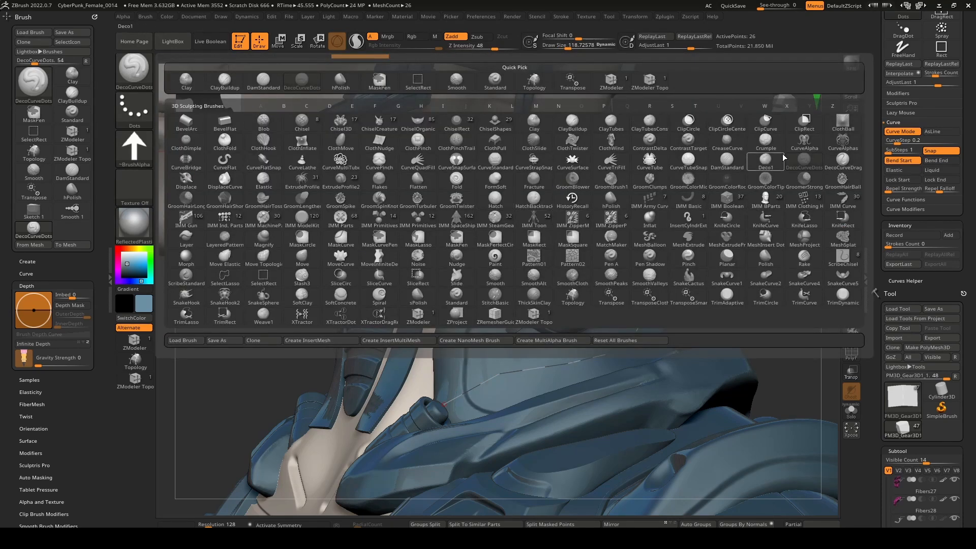
pyautogui.click(805, 145)
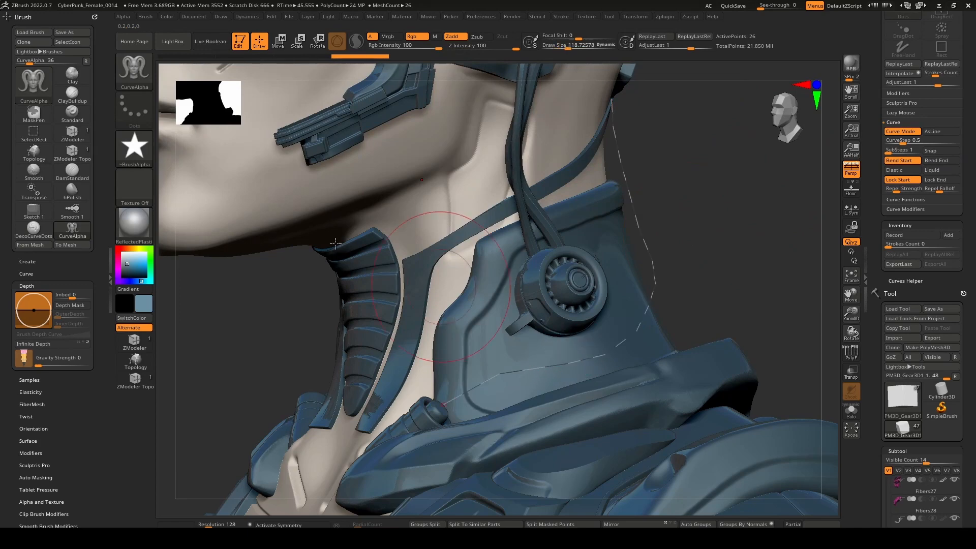
pyautogui.click(139, 151)
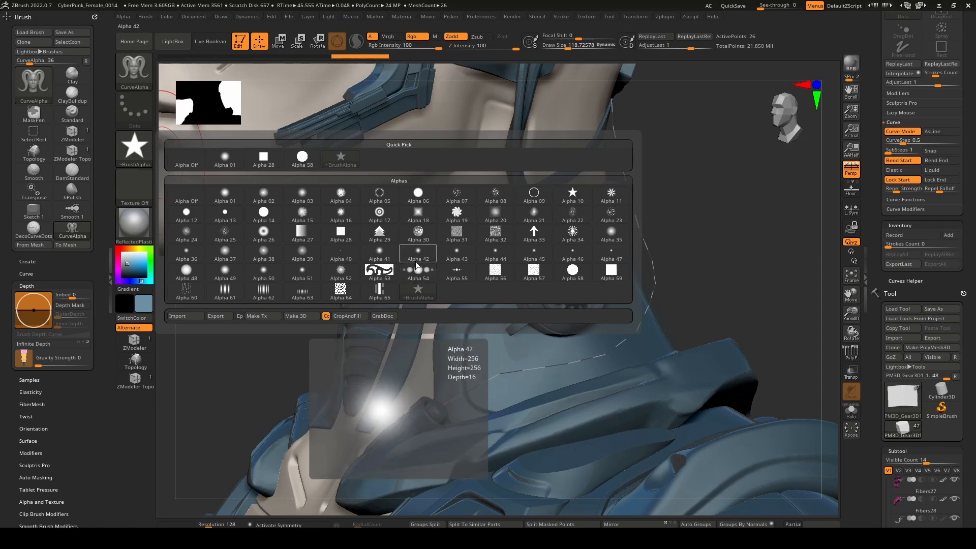
pyautogui.click(225, 292)
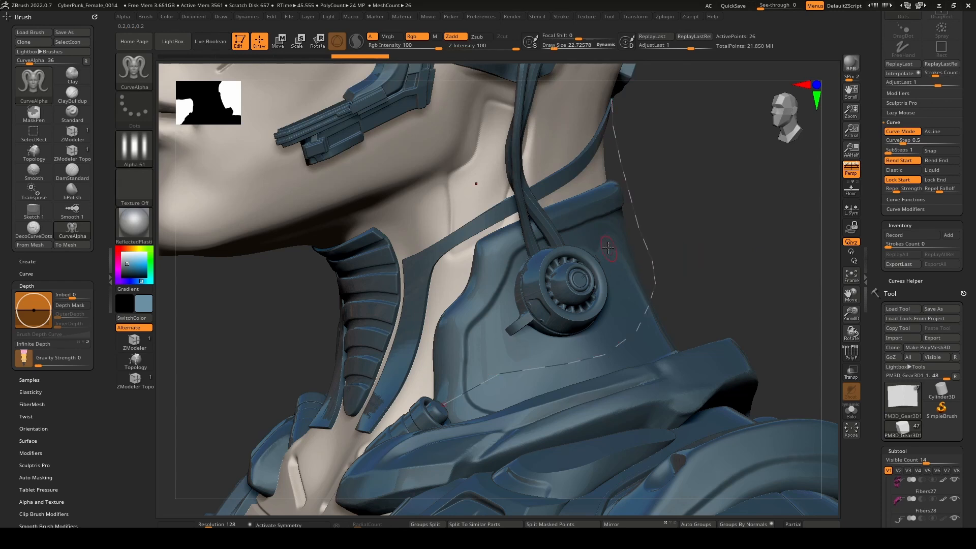
pyautogui.click(656, 261)
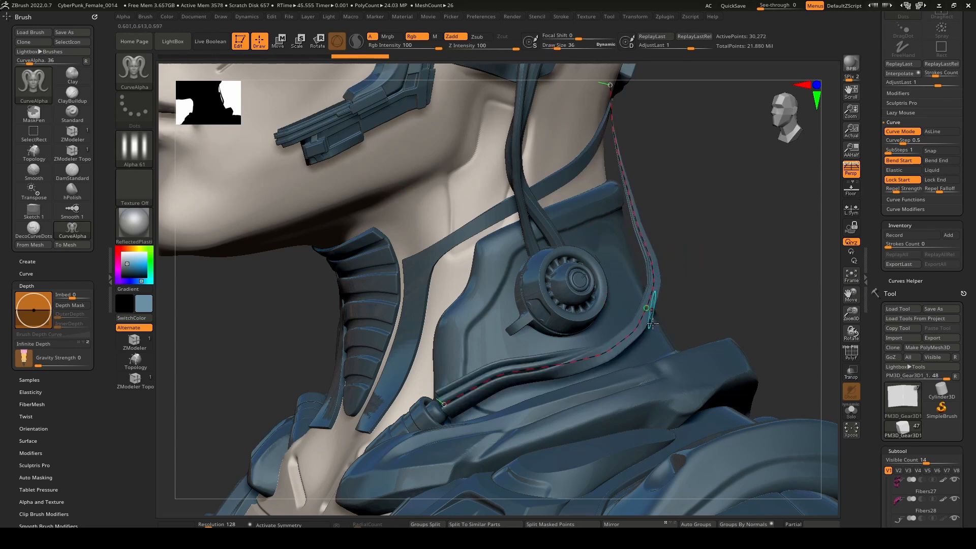
pyautogui.hotkey('ctrl', 'z')
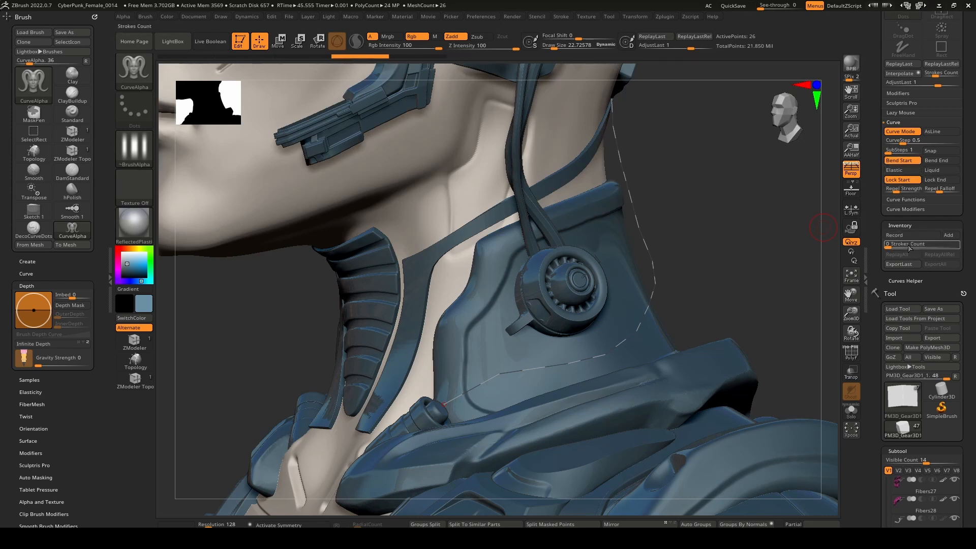
# Turn off the Size option in the curve modifiers.
pyautogui.click(905, 200)
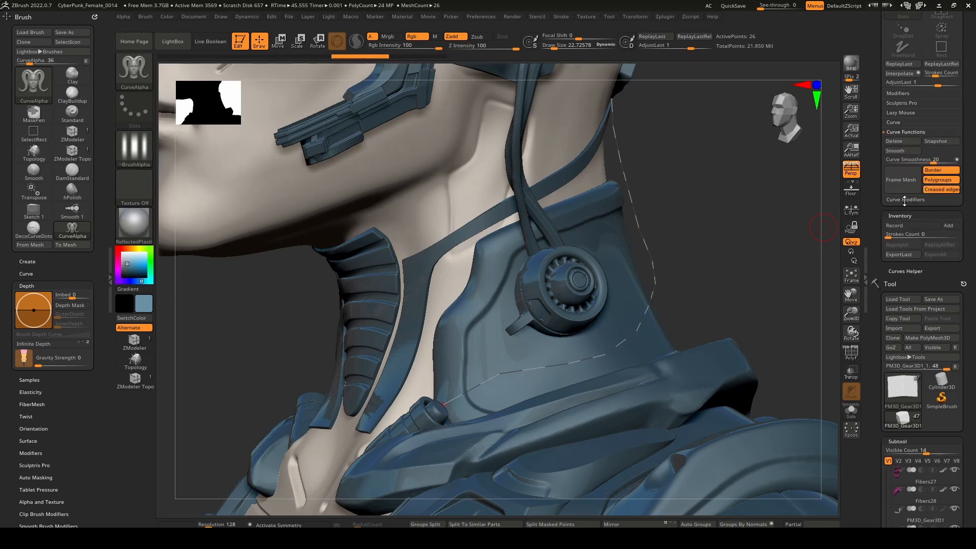
pyautogui.click(905, 203)
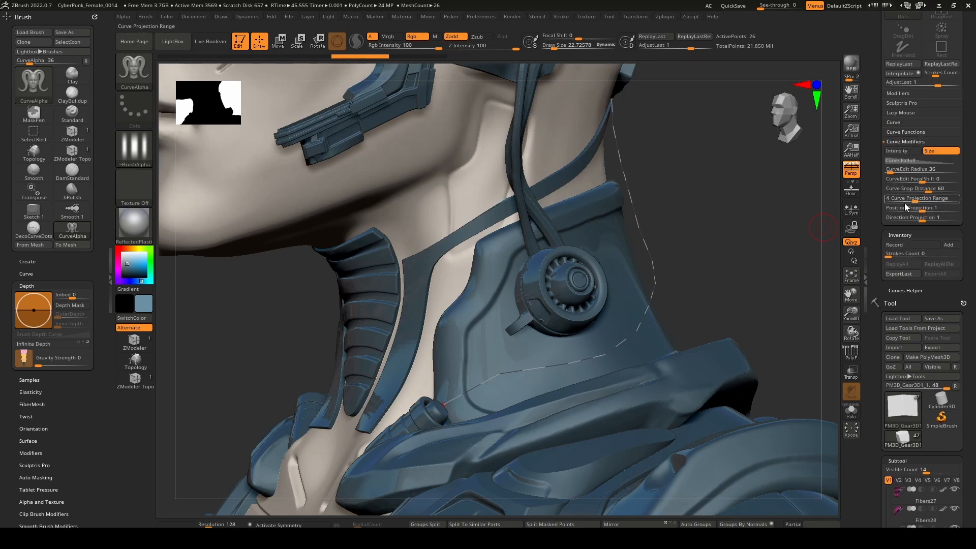
pyautogui.click(939, 151)
# Try the Alpha 61 profile along the curve with the Size modifier off, and undo it.
pyautogui.click(654, 253)
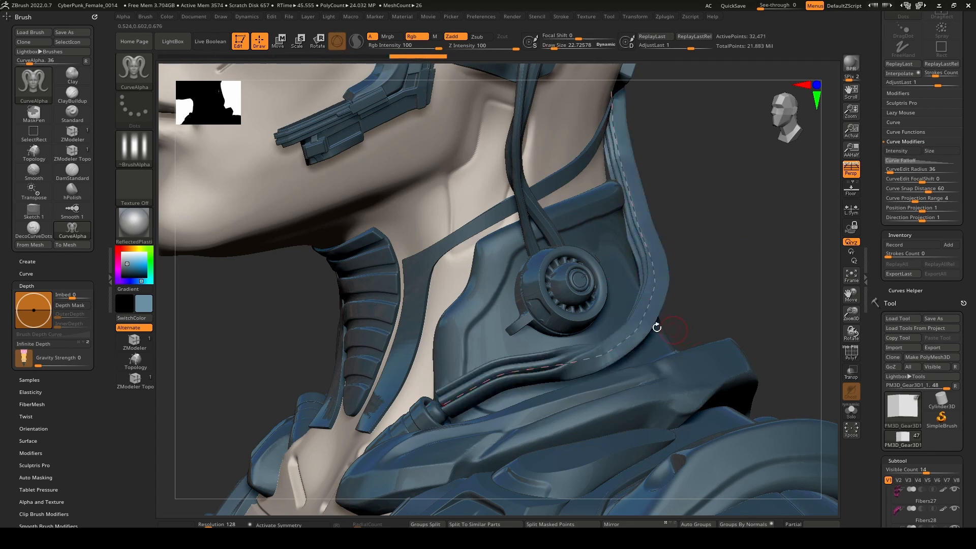
pyautogui.moveTo(688, 330)
pyautogui.mouseDown()
pyautogui.moveTo(636, 323)
pyautogui.moveTo(681, 321)
pyautogui.moveTo(704, 293)
pyautogui.mouseUp()
pyautogui.hotkey('ctrl', 'z')
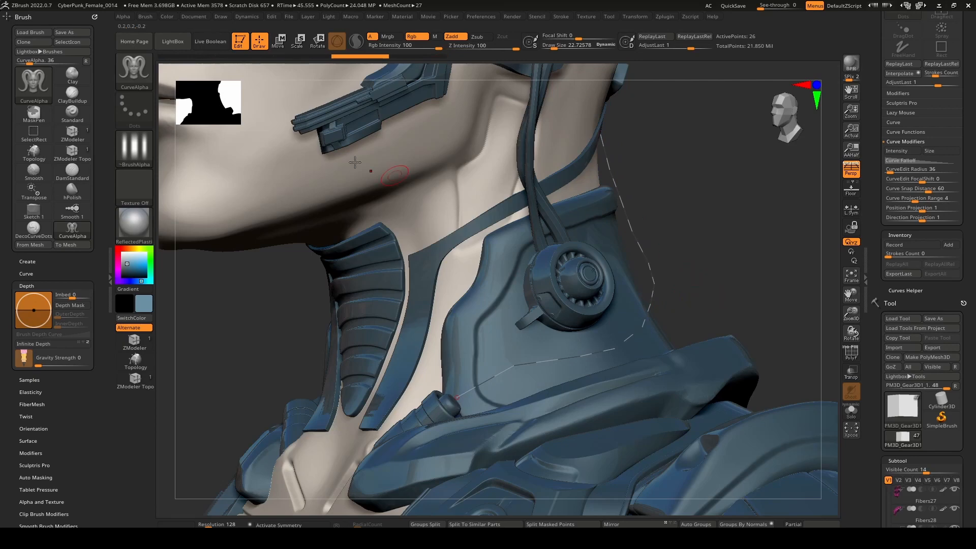
# Try Alpha 34 as the profile along the collar curve, inspect the tube up close, and undo it.
pyautogui.click(135, 150)
pyautogui.moveTo(428, 269)
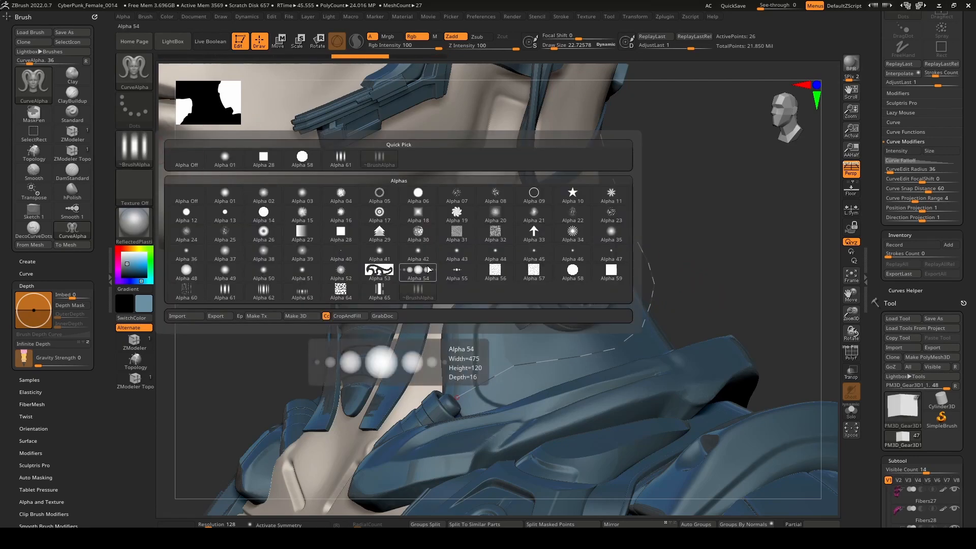
pyautogui.click(574, 235)
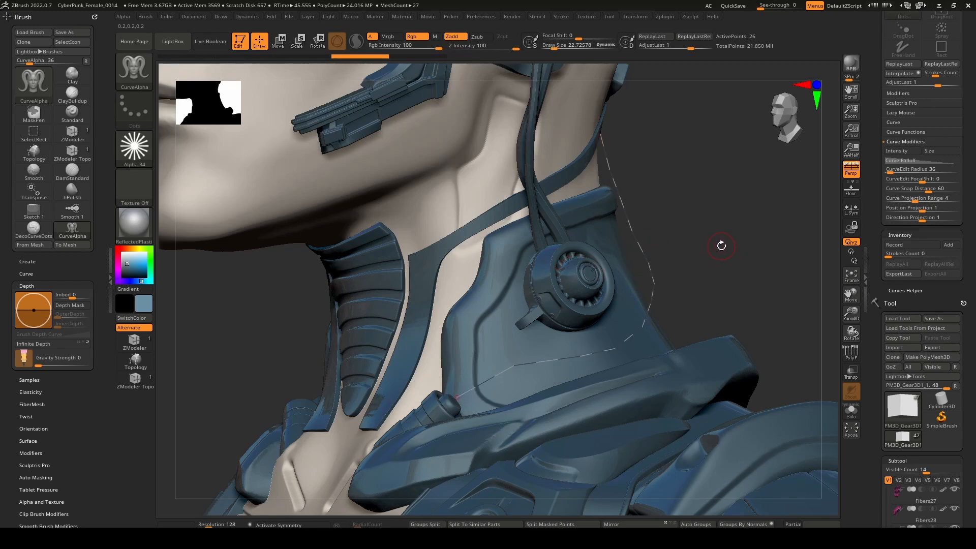
pyautogui.click(645, 246)
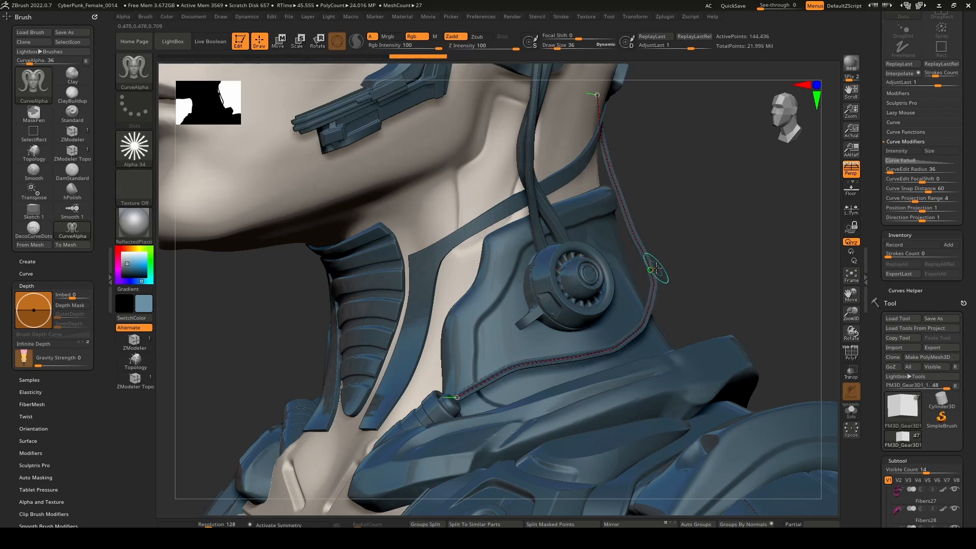
pyautogui.moveTo(679, 264); pyautogui.dragTo(645, 262)
pyautogui.moveTo(646, 262); pyautogui.dragTo(670, 265, button='right')
pyautogui.keyDown('ctrl'); pyautogui.moveTo(551, 322); pyautogui.dragTo(600, 333, button='right'); pyautogui.keyUp('ctrl')
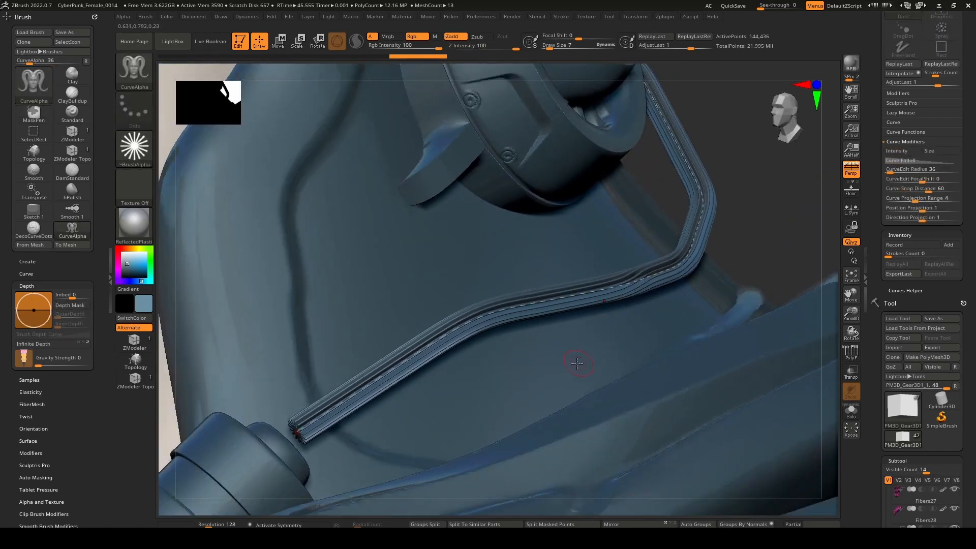
pyautogui.hotkey('ctrl', 'z')
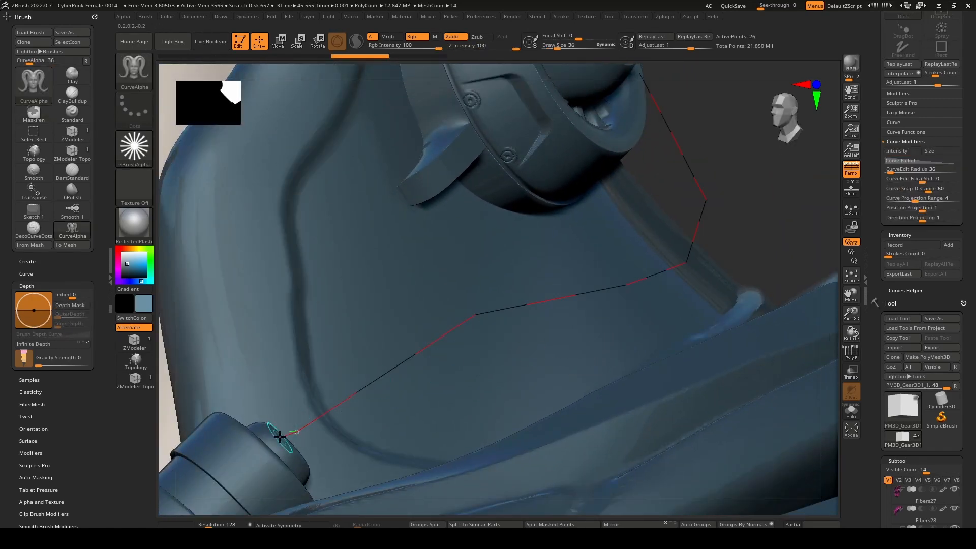
# Smooth the whole collar curve with the Smooth curve function.
pyautogui.click(297, 431)
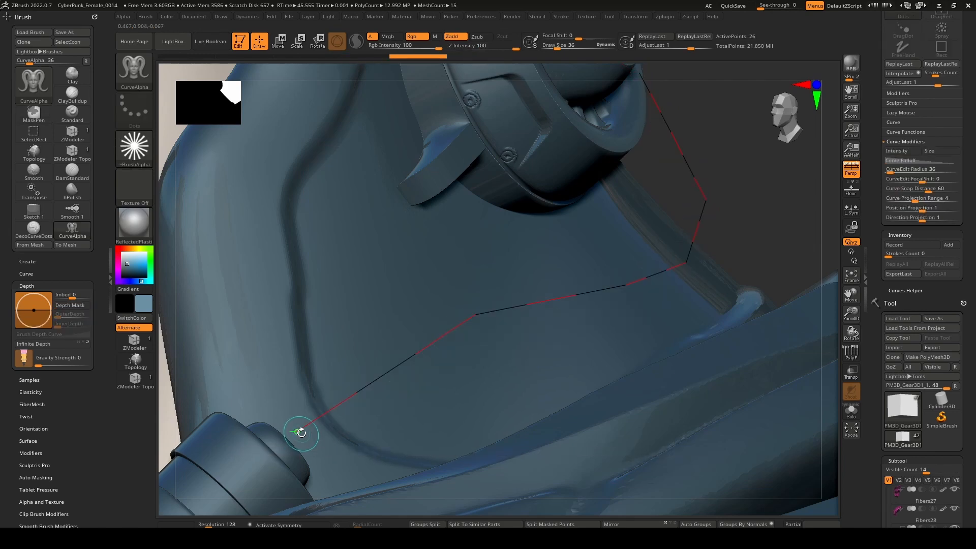
pyautogui.hotkey('ctrl', 'z')
pyautogui.moveTo(353, 371); pyautogui.dragTo(520, 395, button='right')
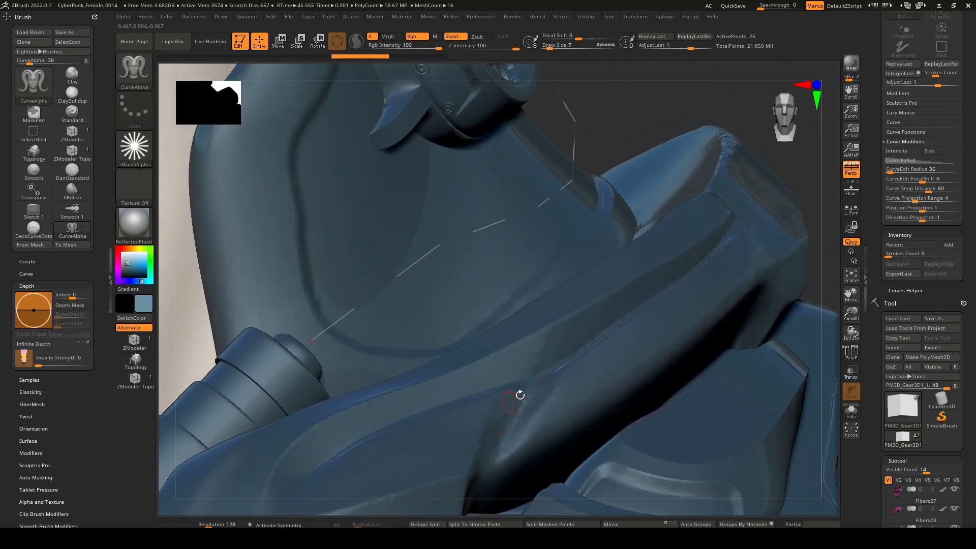
pyautogui.click(905, 132)
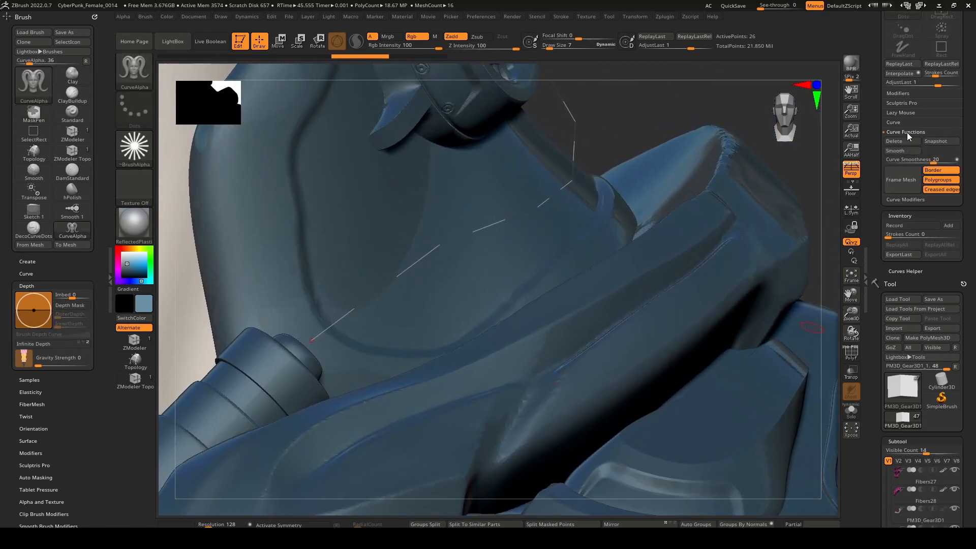
pyautogui.click(907, 152)
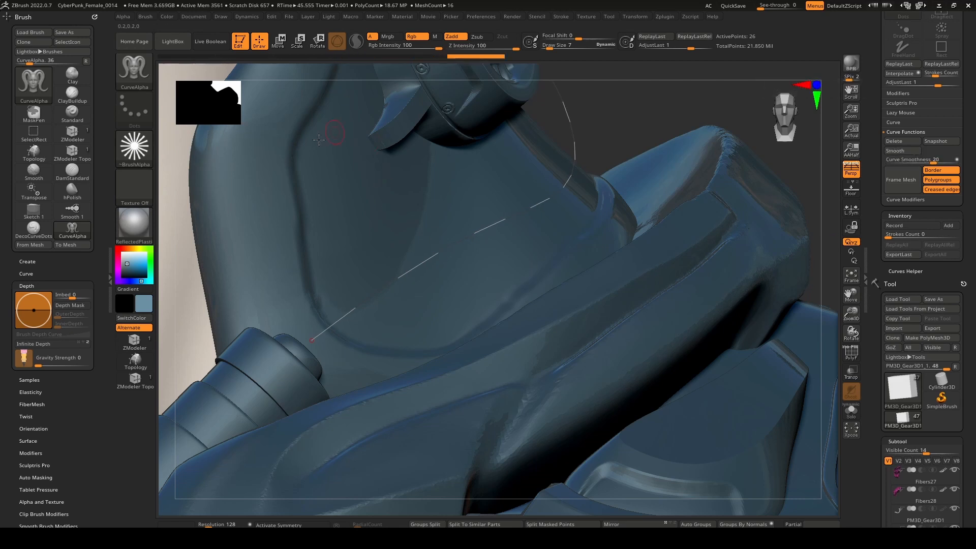
# Load the dumbbell-shaped HS016 alpha from the HardSurfaceAlphas library folder for the CurveAlpha brush.
pyautogui.click(145, 151)
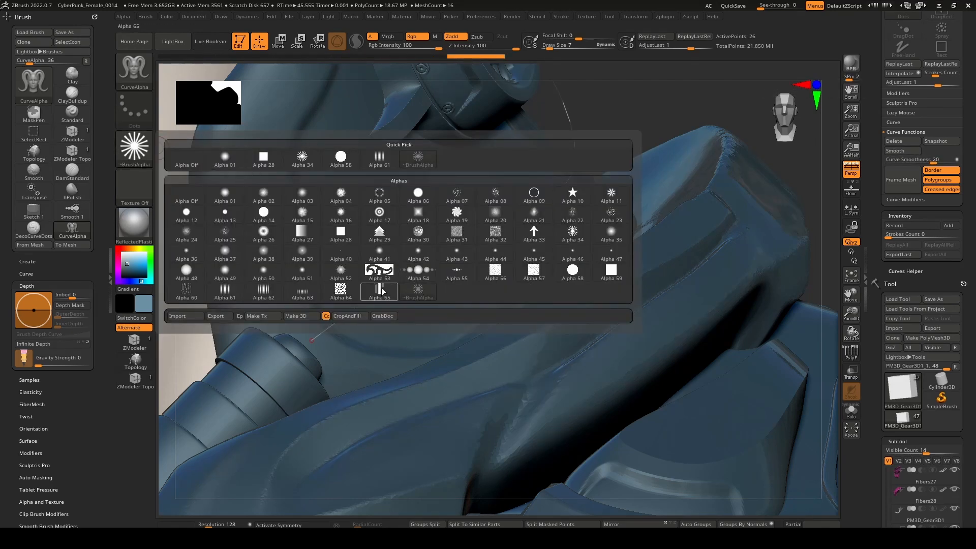
pyautogui.moveTo(462, 275)
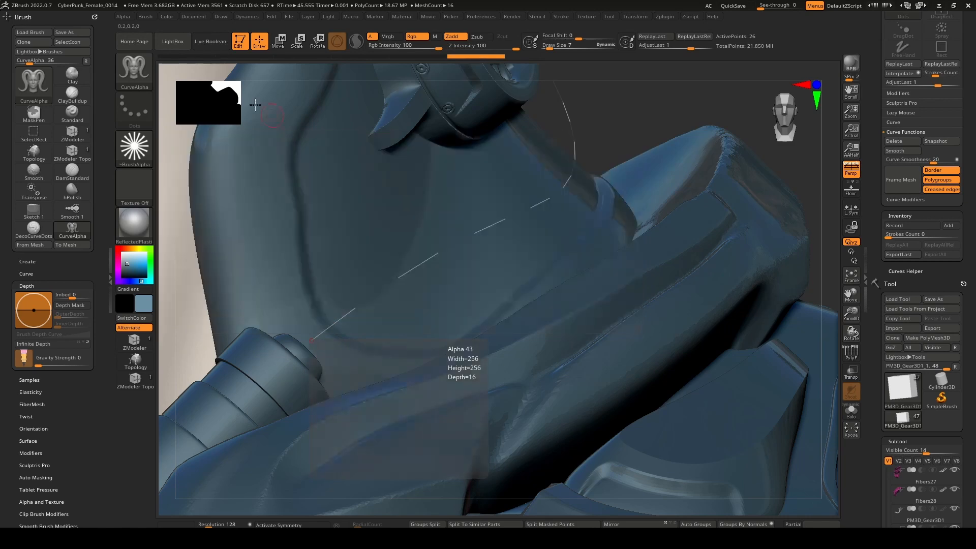
pyautogui.click(173, 43)
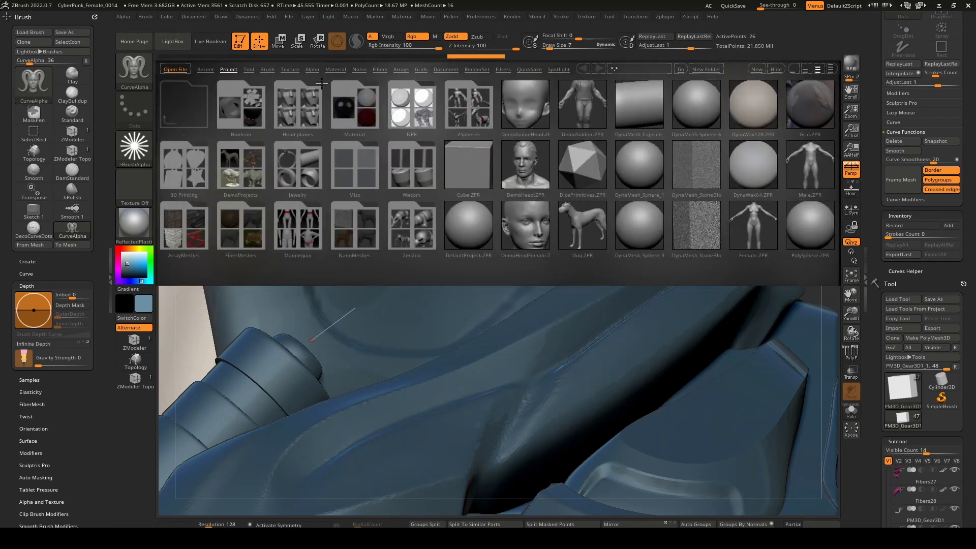
pyautogui.click(311, 69)
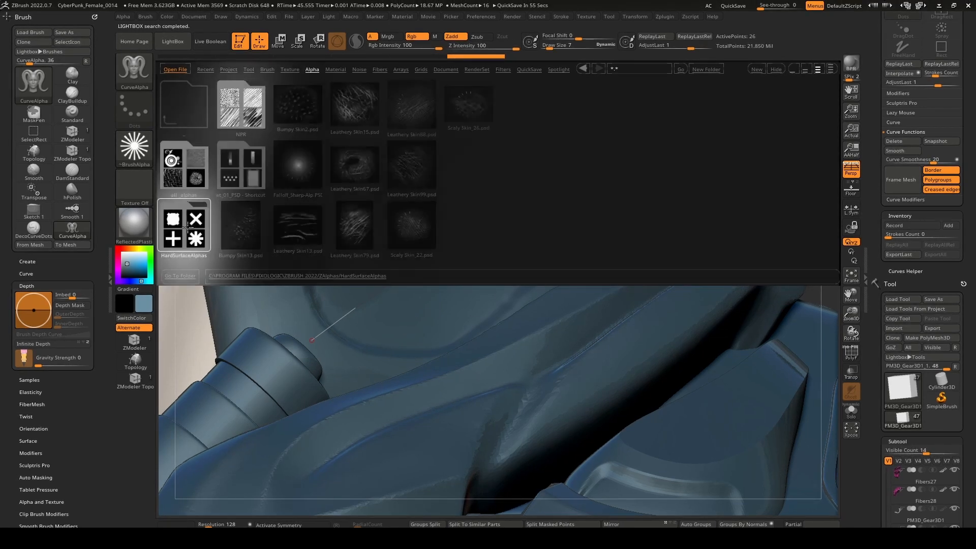
pyautogui.doubleClick(188, 229)
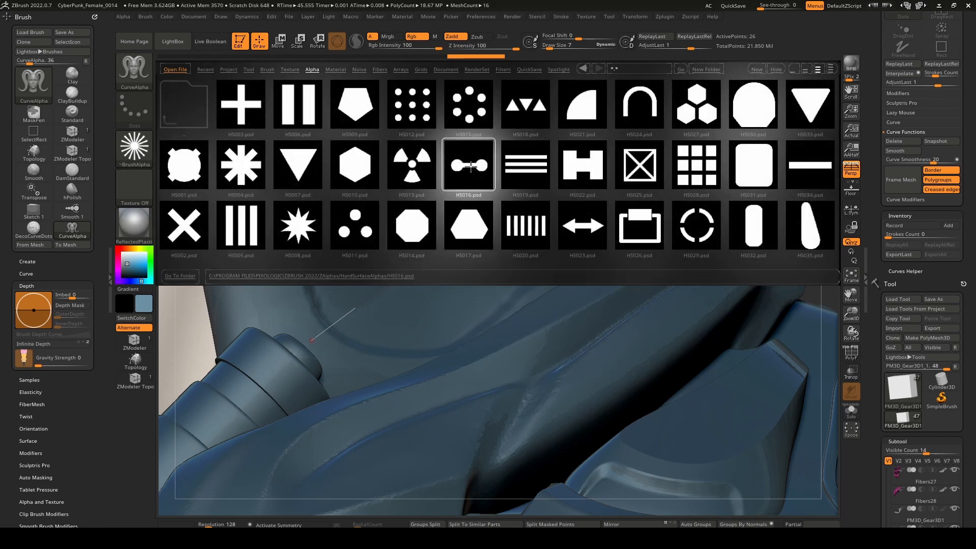
pyautogui.doubleClick(471, 167)
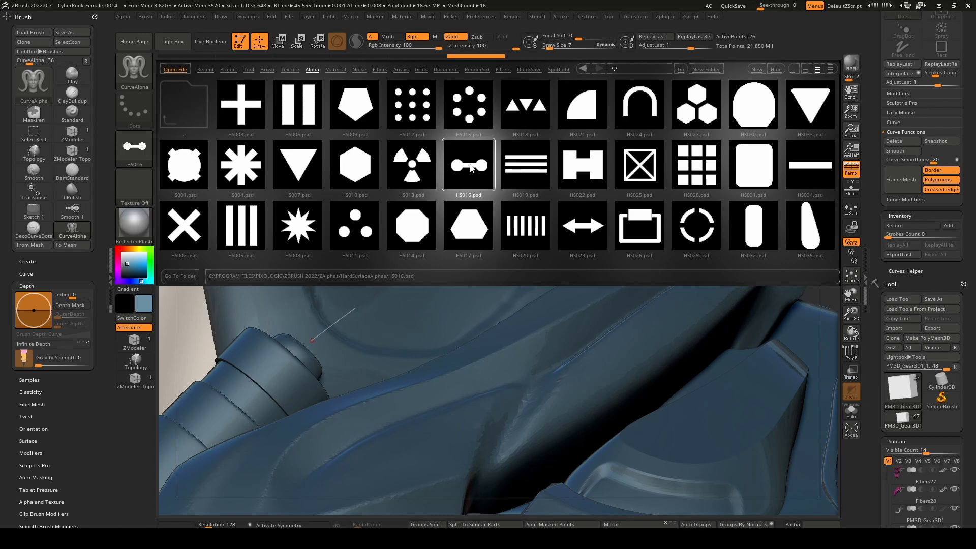
pyautogui.press(',')
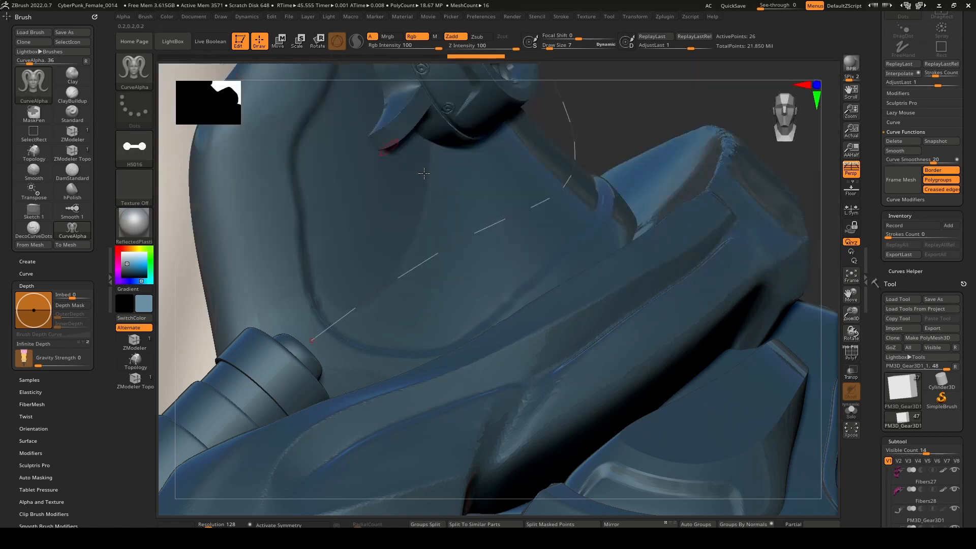
# Try the HS016 profile along the smoothed curve at draw size 7 and at a thicker size, undoing both.
pyautogui.click(478, 236)
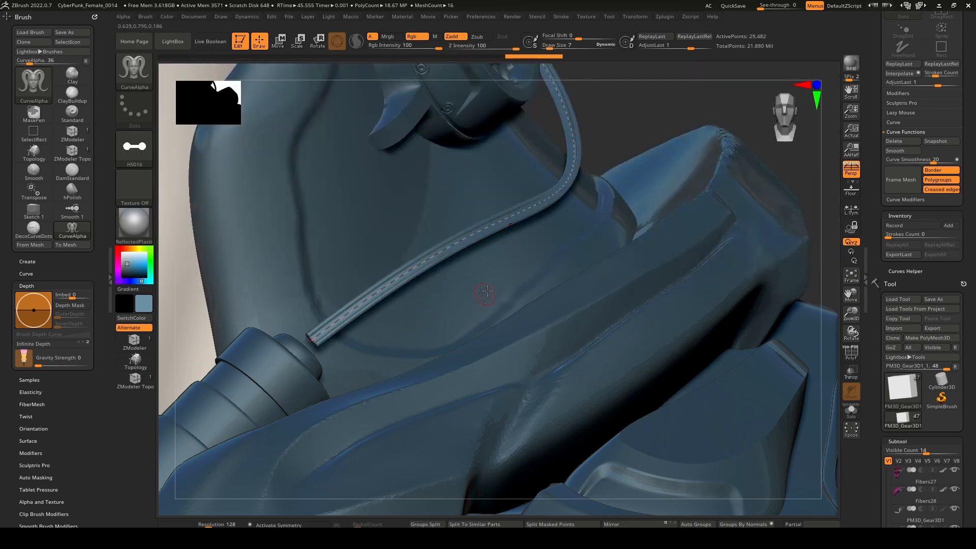
pyautogui.moveTo(487, 291)
pyautogui.mouseDown(button='right')
pyautogui.moveTo(502, 277)
pyautogui.moveTo(455, 289)
pyautogui.moveTo(684, 201)
pyautogui.moveTo(466, 293)
pyautogui.moveTo(483, 273)
pyautogui.moveTo(495, 291)
pyautogui.mouseUp(button='right')
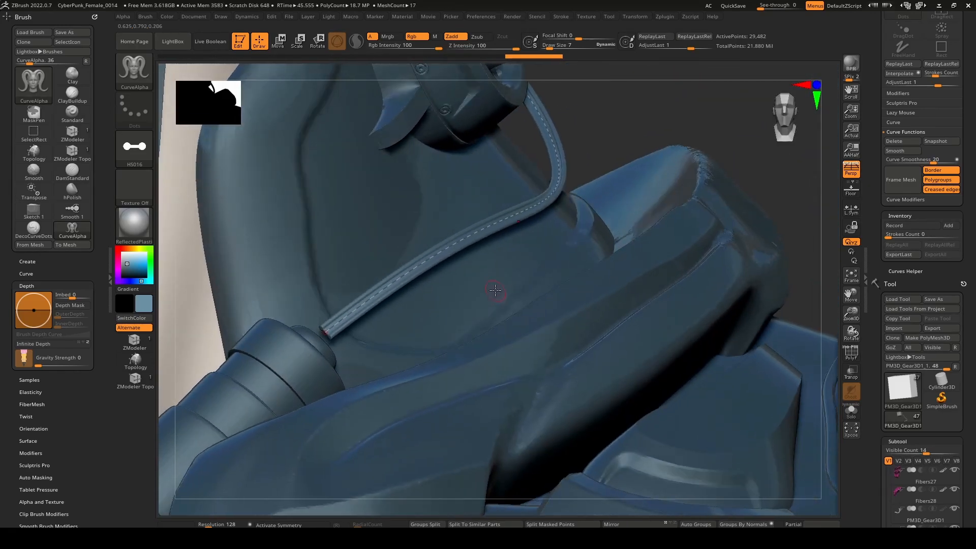
pyautogui.hotkey('ctrl', 'z')
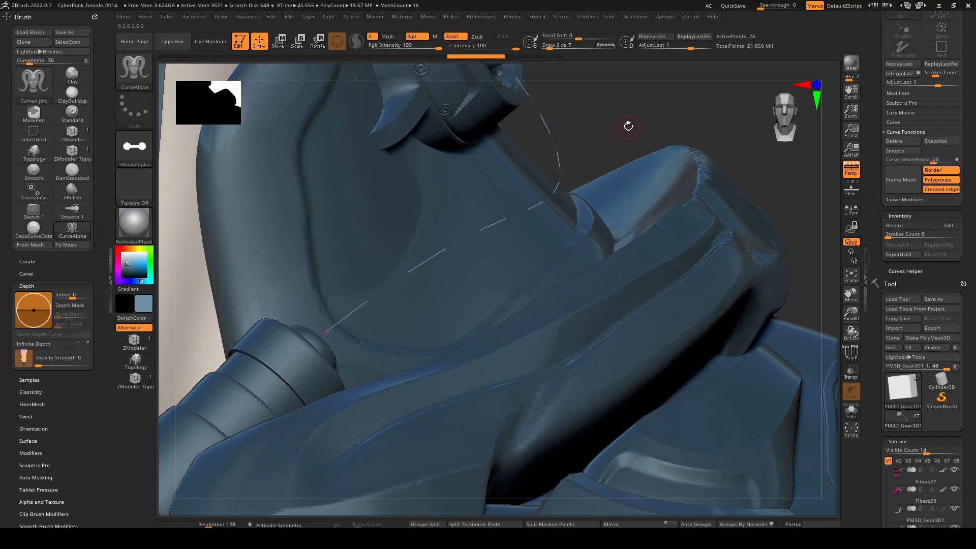
pyautogui.moveTo(558, 144); pyautogui.dragTo(580, 178)
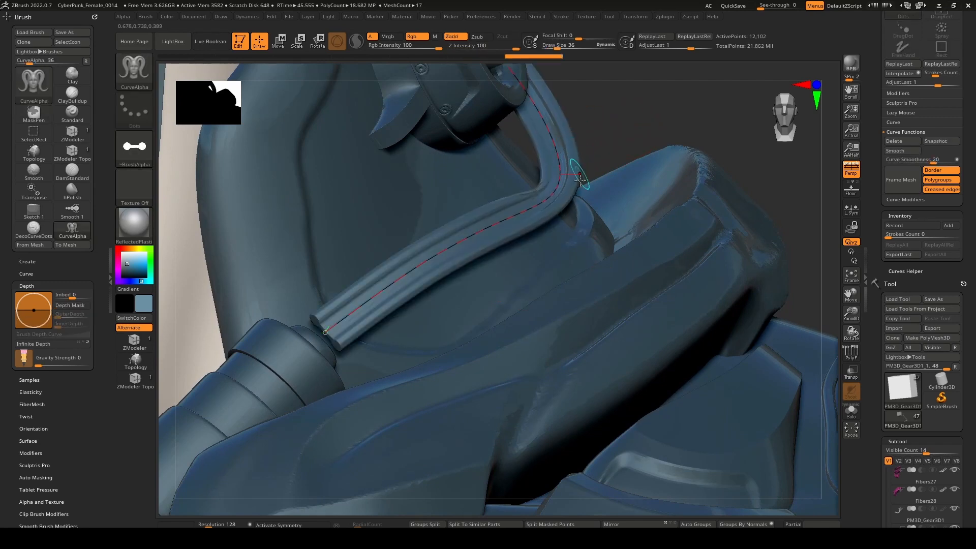
pyautogui.moveTo(600, 315)
pyautogui.keyDown('ctrl'); pyautogui.mouseDown(button='right')
pyautogui.moveTo(582, 224)
pyautogui.moveTo(615, 290)
pyautogui.moveTo(550, 312)
pyautogui.moveTo(509, 305)
pyautogui.moveTo(594, 304)
pyautogui.mouseUp(button='right'); pyautogui.keyUp('ctrl')
pyautogui.hotkey('ctrl', 'z')
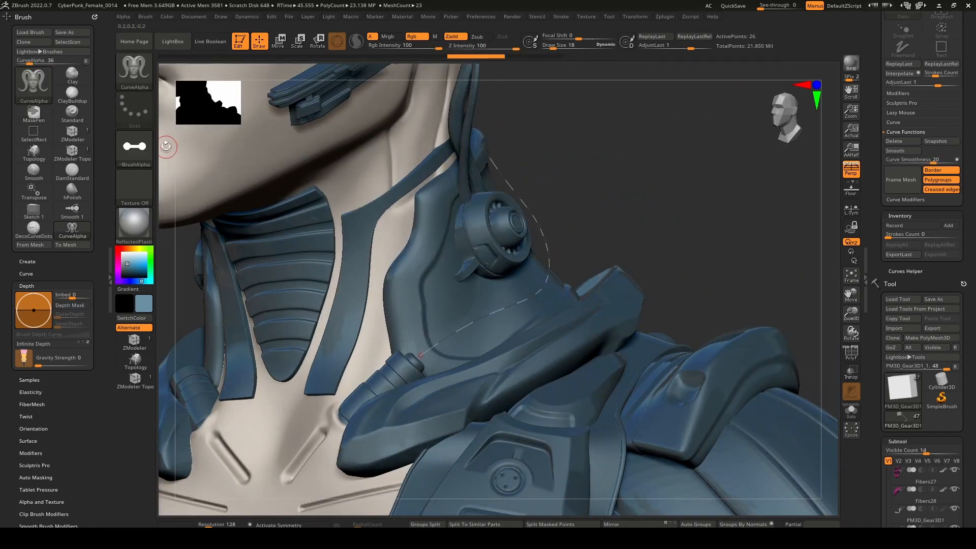
# Load the three-hexagon HS027 alpha from the HardSurfaceAlphas library folder for the CurveAlpha brush.
pyautogui.click(172, 42)
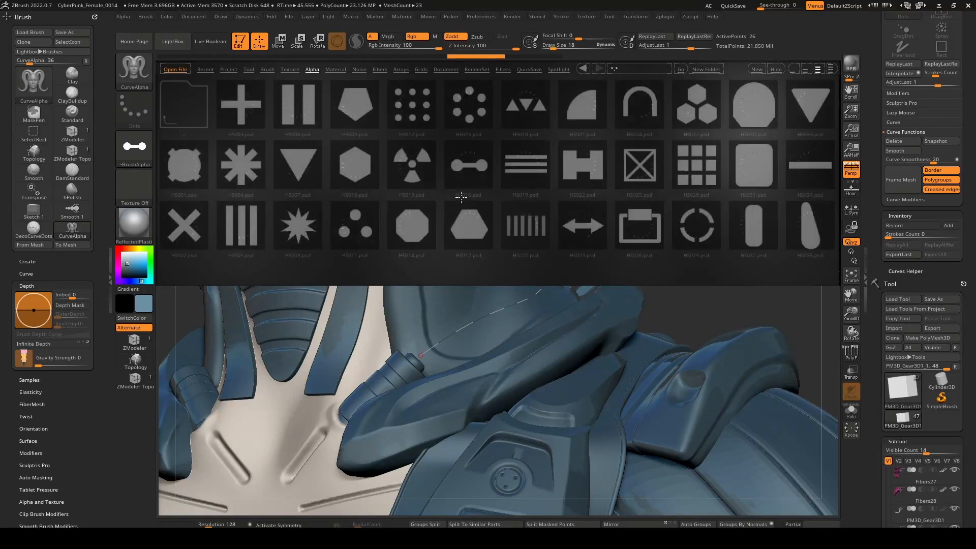
pyautogui.moveTo(491, 222); pyautogui.dragTo(318, 228)
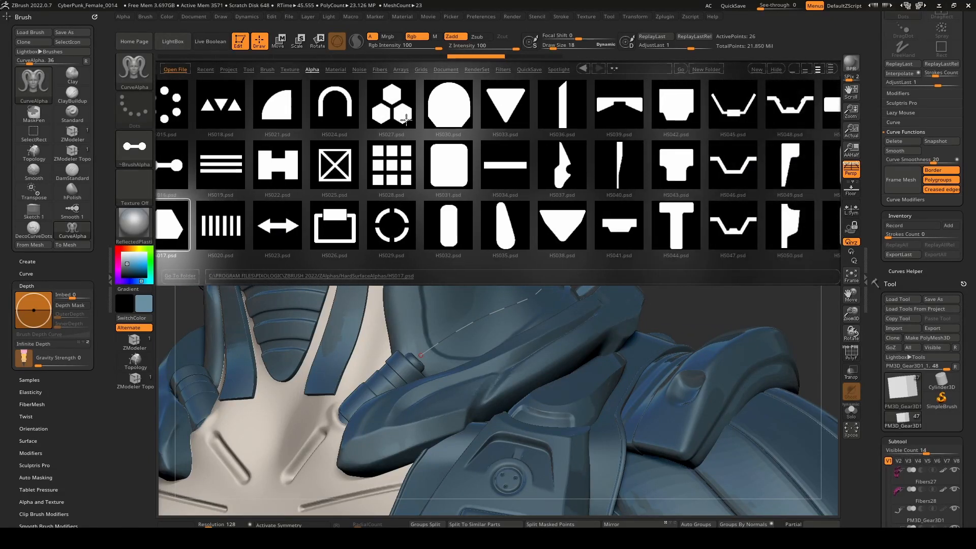
pyautogui.moveTo(500, 200); pyautogui.dragTo(516, 216)
pyautogui.press('[')
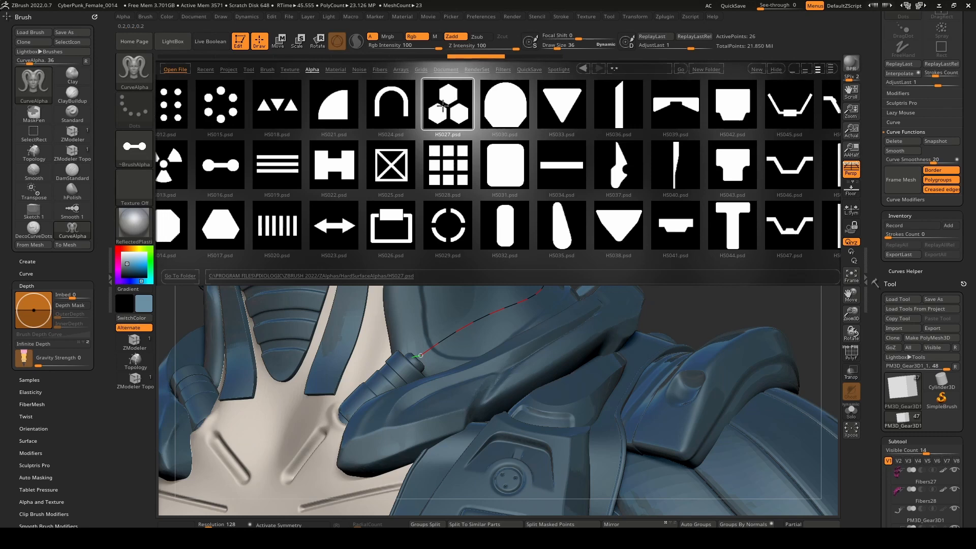
pyautogui.doubleClick(445, 105)
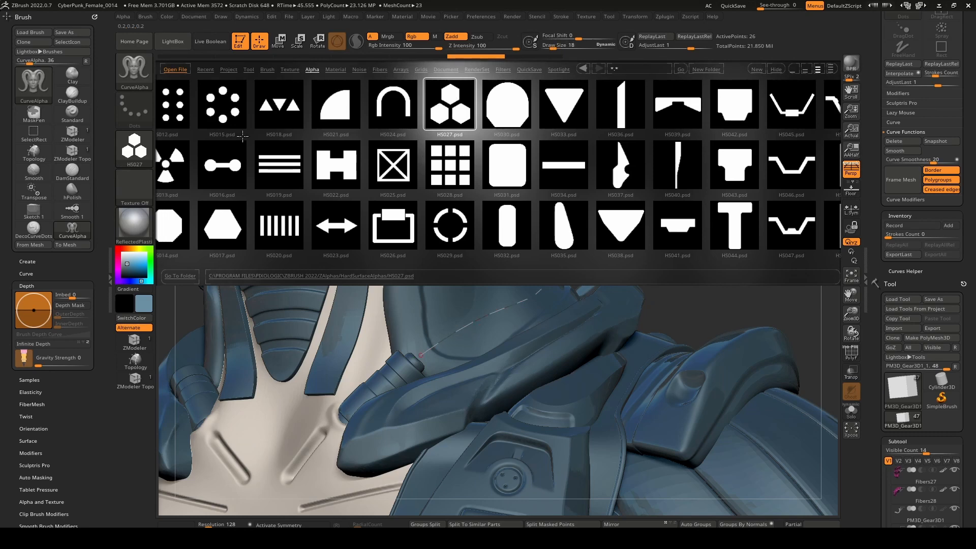
# Build the cable along the smoothed collar curve with the three-hexagon HS027 profile at draw size 18.
pyautogui.press(']')
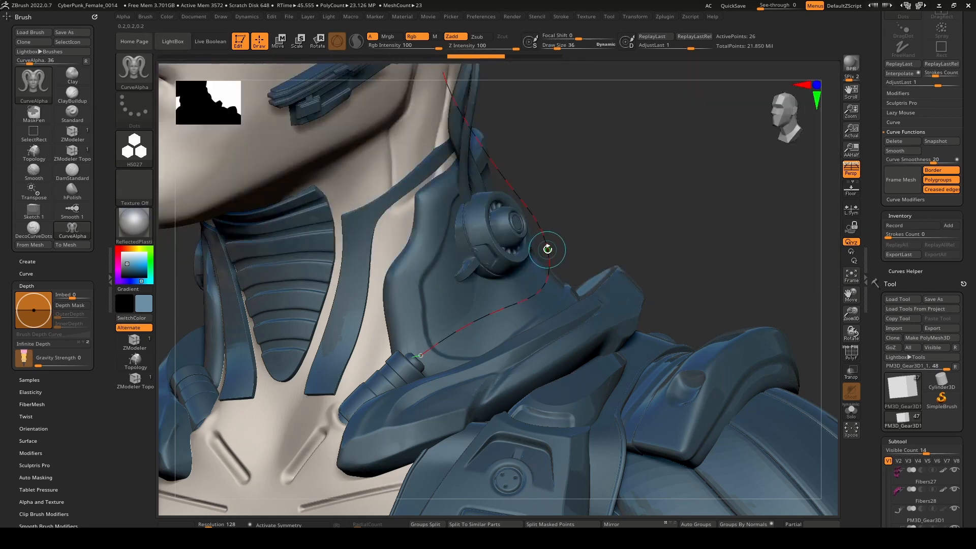
pyautogui.click(548, 249)
pyautogui.moveTo(504, 302); pyautogui.dragTo(529, 356, button='right')
pyautogui.keyDown('ctrl'); pyautogui.moveTo(529, 356); pyautogui.dragTo(666, 308, button='right'); pyautogui.keyUp('ctrl')
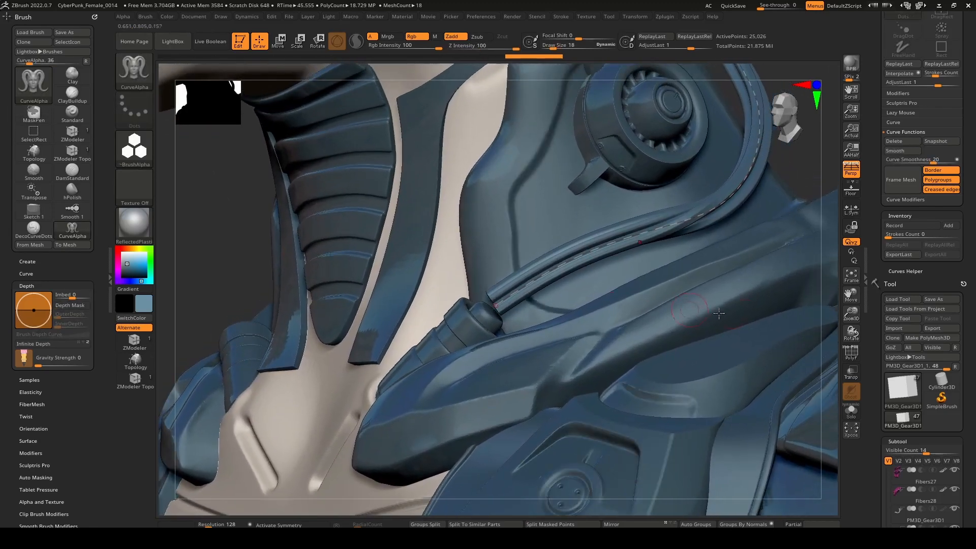
# Turn on Lock End, turn off Lock Start, and pull the curve's front end into the collar socket.
pyautogui.click(911, 123)
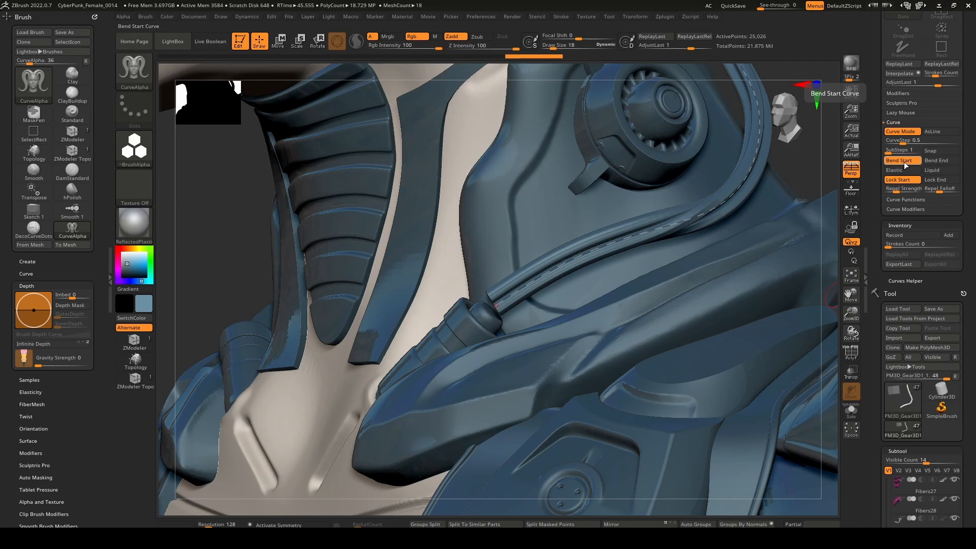
pyautogui.click(938, 180)
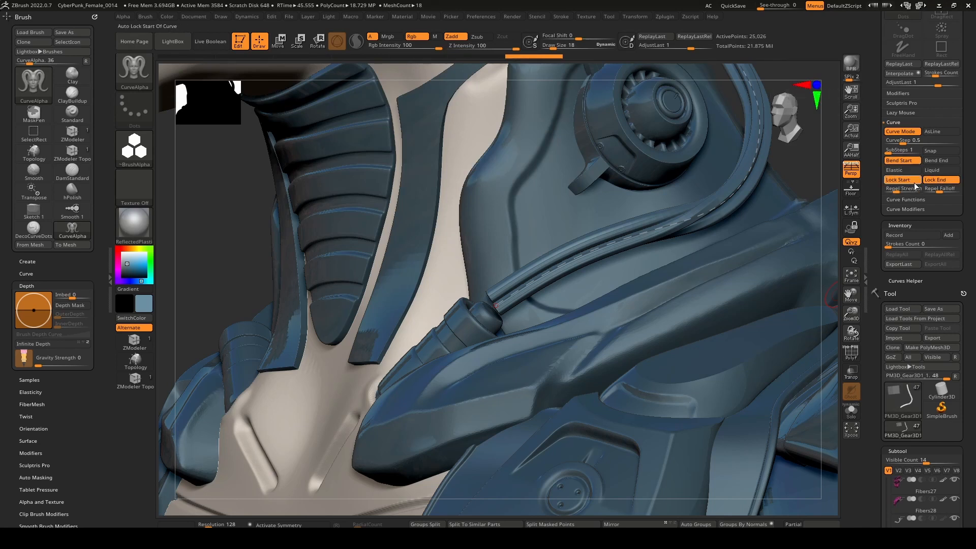
pyautogui.click(906, 181)
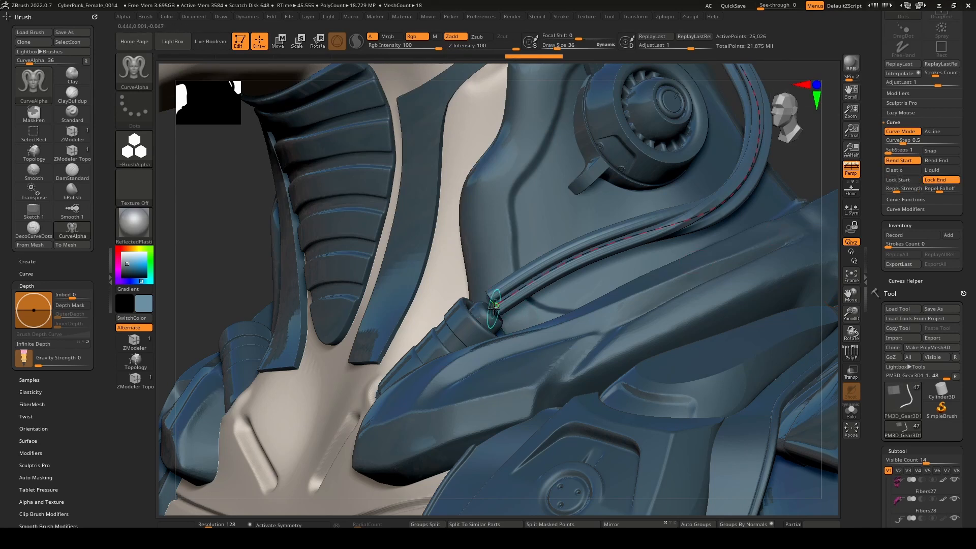
pyautogui.moveTo(496, 305); pyautogui.dragTo(486, 320)
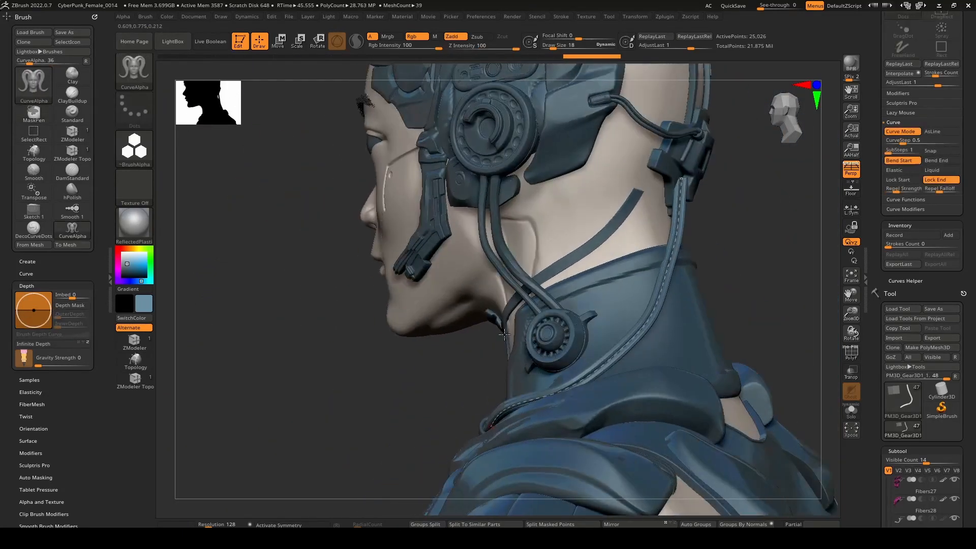
# Commit the cable curve and nudge the cable's front end into the collar socket using the Move brush at draw size about 135.
pyautogui.moveTo(511, 329); pyautogui.dragTo(555, 326, button='right')
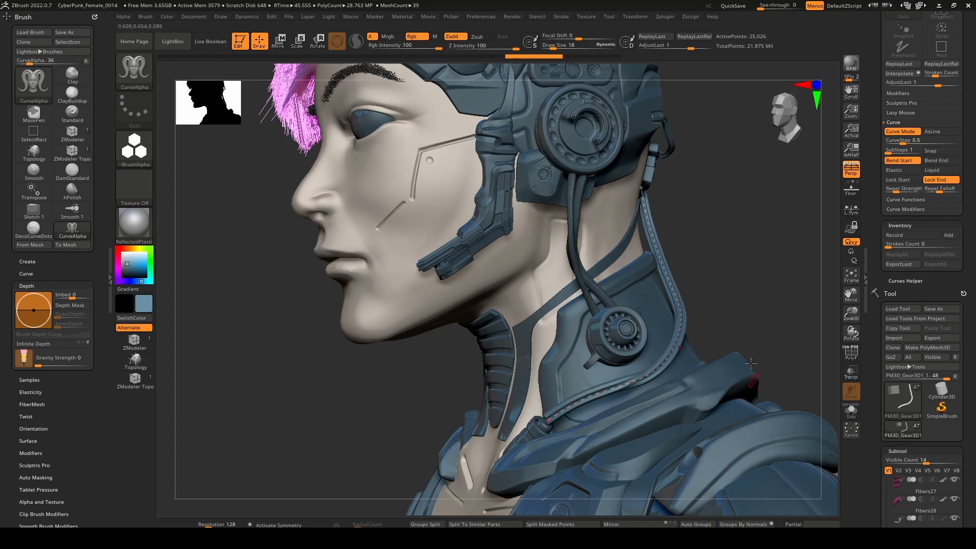
pyautogui.click(689, 403)
pyautogui.moveTo(561, 402)
pyautogui.mouseDown(button='right')
pyautogui.moveTo(587, 391)
pyautogui.moveTo(573, 400)
pyautogui.moveTo(563, 371)
pyautogui.mouseUp(button='right')
pyautogui.rightClick(563, 371)
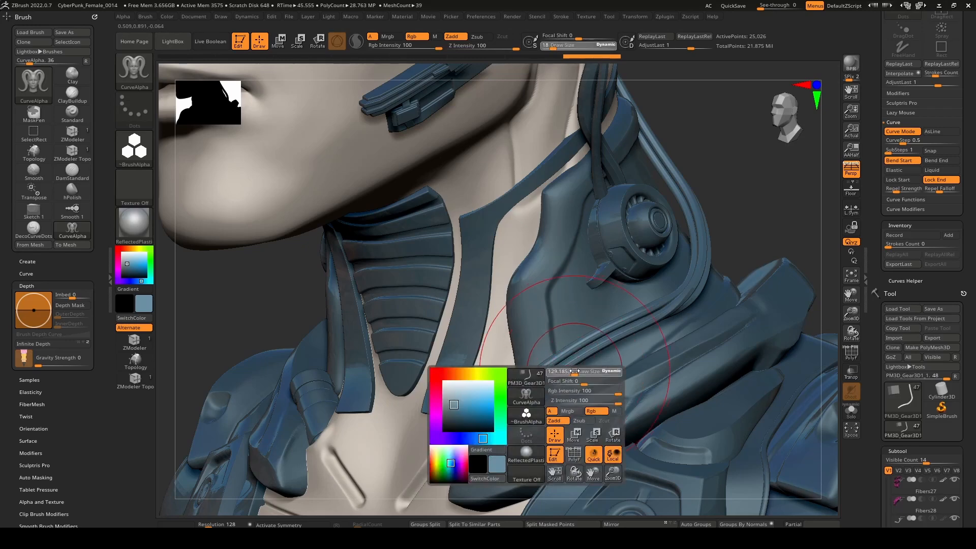
pyautogui.moveTo(575, 371); pyautogui.dragTo(577, 371)
pyautogui.press('b')
pyautogui.press('m')
pyautogui.press('v')
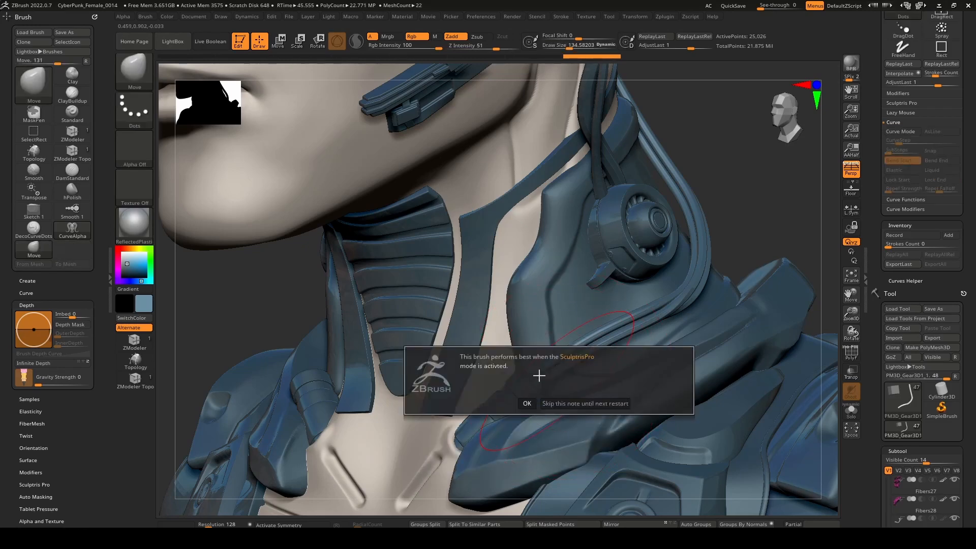
pyautogui.click(528, 404)
pyautogui.moveTo(490, 391)
pyautogui.mouseDown(button='right')
pyautogui.moveTo(551, 372)
pyautogui.moveTo(560, 387)
pyautogui.moveTo(534, 376)
pyautogui.moveTo(567, 375)
pyautogui.moveTo(537, 385)
pyautogui.mouseUp(button='right')
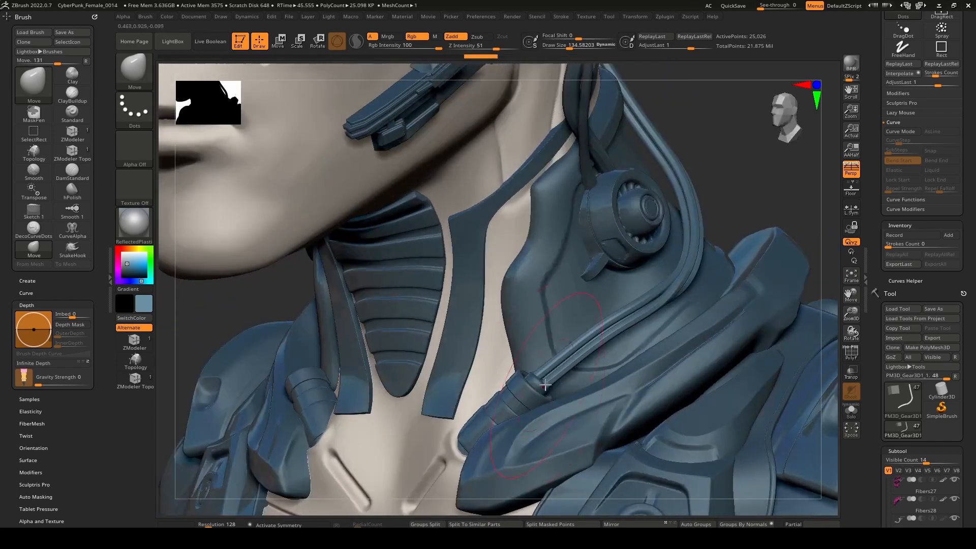
pyautogui.press('shift')
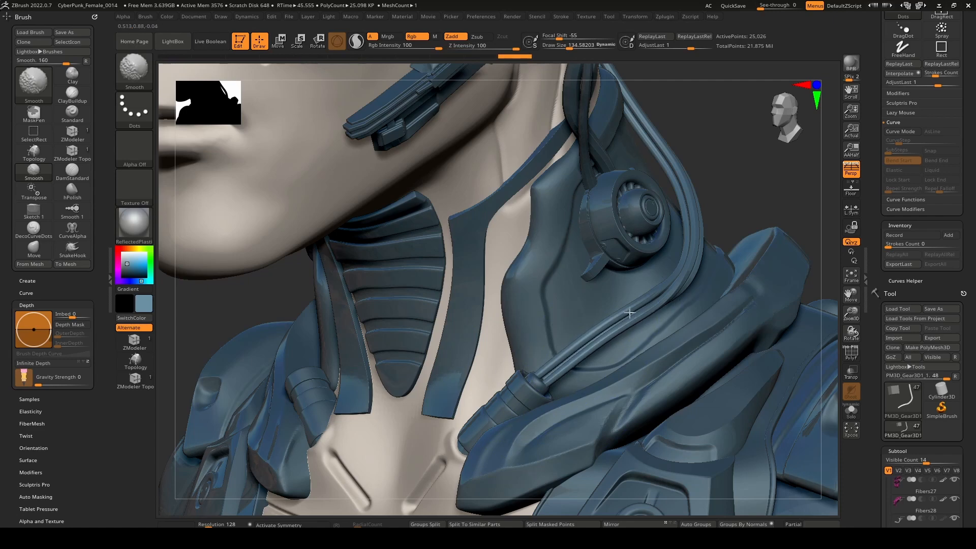
pyautogui.moveTo(666, 285)
pyautogui.mouseDown(button='right')
pyautogui.moveTo(539, 346)
pyautogui.moveTo(525, 359)
pyautogui.moveTo(544, 362)
pyautogui.moveTo(562, 348)
pyautogui.moveTo(537, 397)
pyautogui.moveTo(568, 333)
pyautogui.moveTo(580, 273)
pyautogui.mouseUp(button='right')
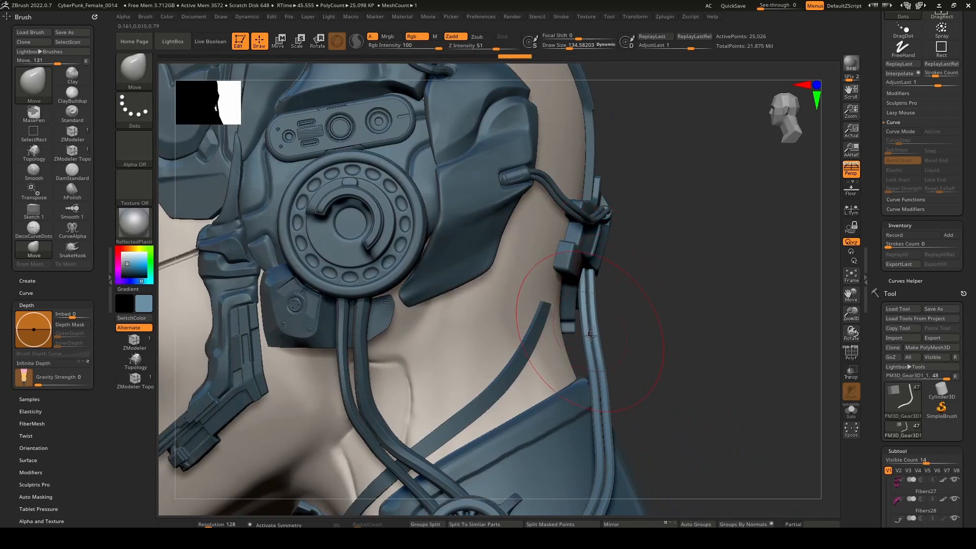
# Mirror the finished cable to the other side of the neck.
pyautogui.moveTo(596, 377); pyautogui.dragTo(609, 525, button='right')
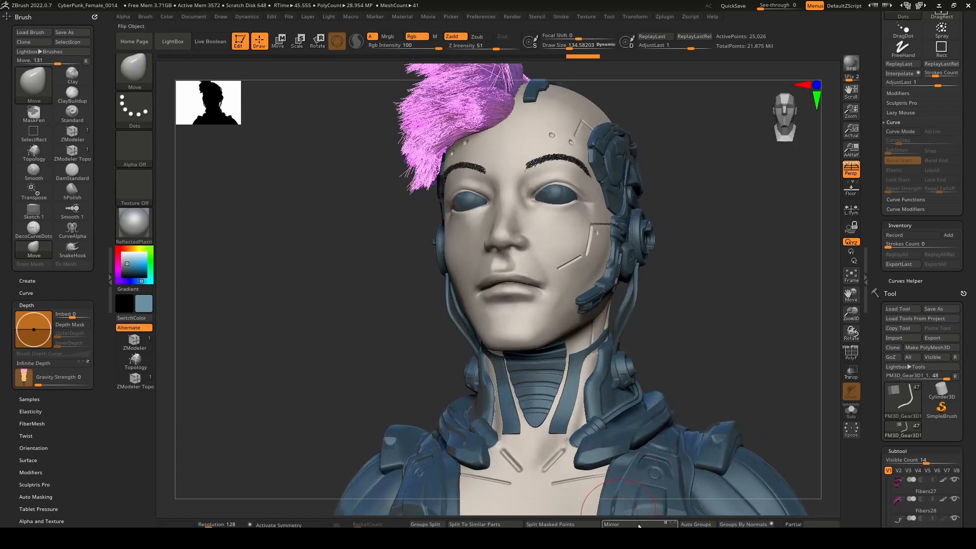
pyautogui.moveTo(638, 418); pyautogui.dragTo(699, 458, button='right')
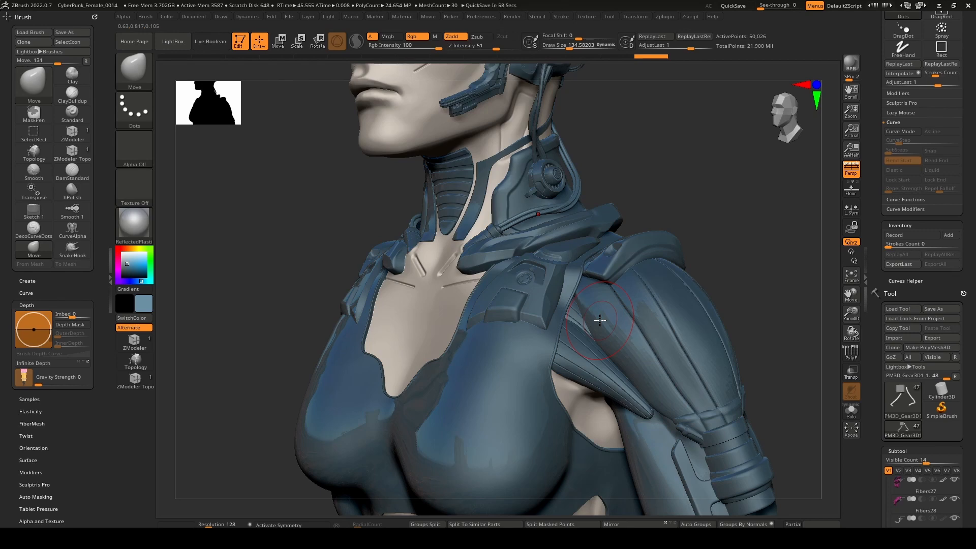
pyautogui.moveTo(626, 354); pyautogui.dragTo(613, 355, button='right')
# Make the ZSphere1 cable on the collar the active subtool.
pyautogui.moveTo(874, 478); pyautogui.dragTo(881, 390)
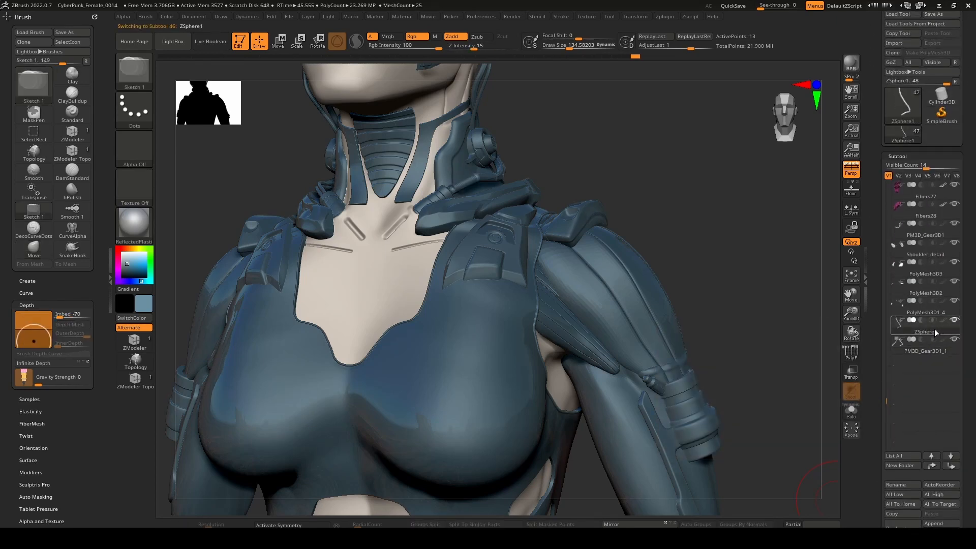
pyautogui.keyDown('alt'); pyautogui.moveTo(531, 178); pyautogui.dragTo(506, 259); pyautogui.keyUp('alt')
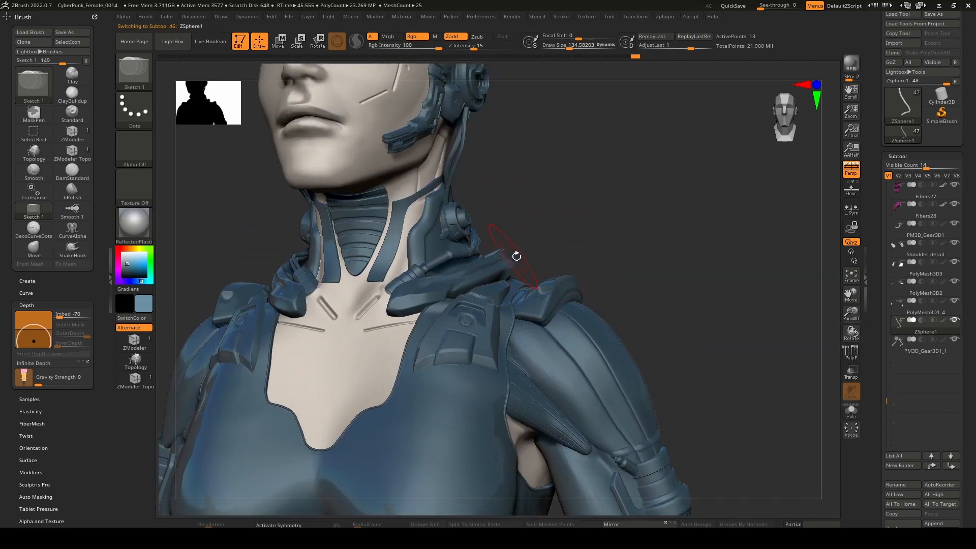
pyautogui.moveTo(913, 331)
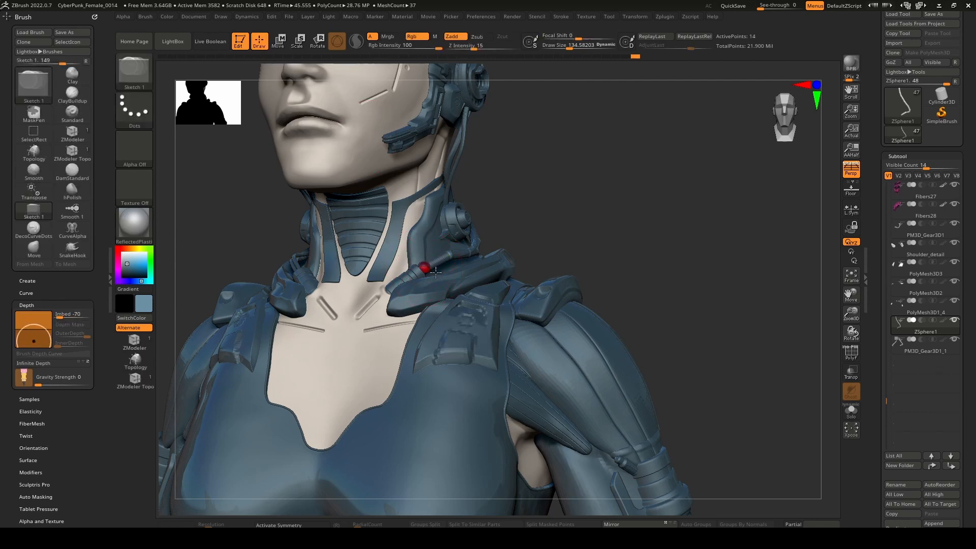
# Try adding an extra ZSphere to the cable chain above the collar, undoing the addition.
pyautogui.hotkey('ctrl', 'z')
pyautogui.moveTo(449, 275); pyautogui.dragTo(511, 318, button='right')
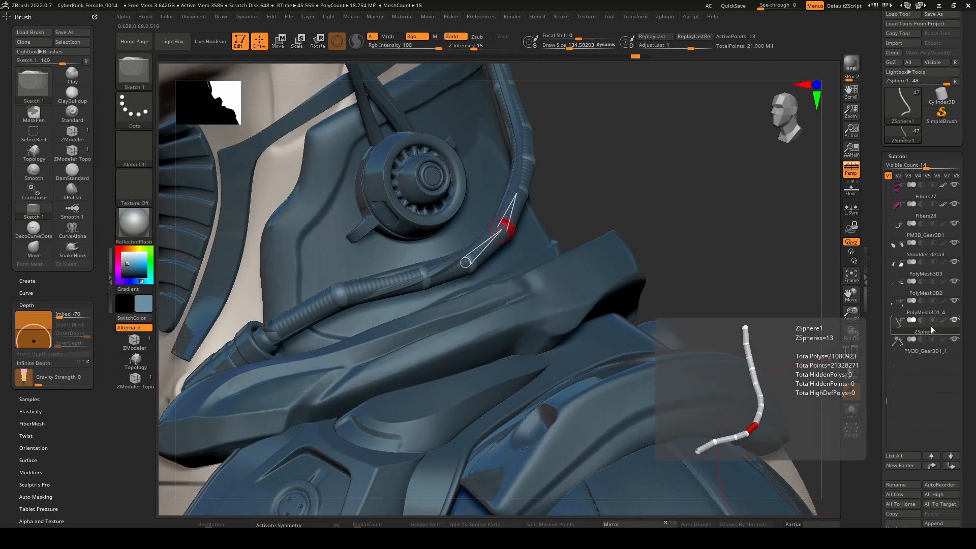
pyautogui.moveTo(926, 346)
pyautogui.click(467, 264)
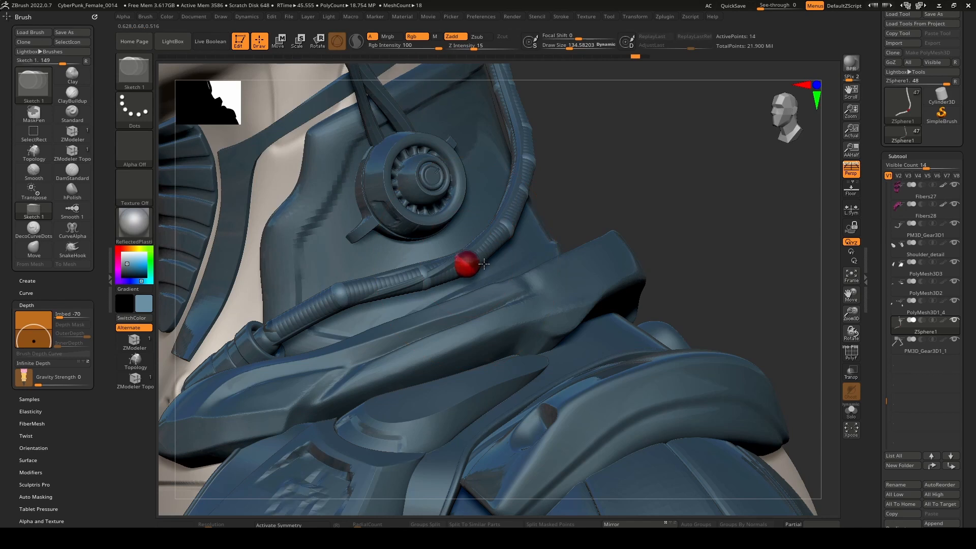
pyautogui.press('w')
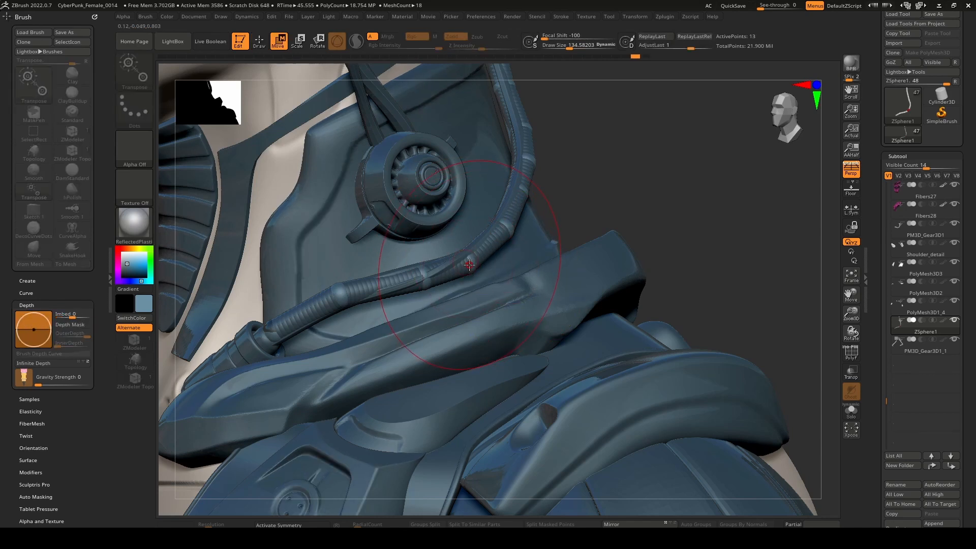
pyautogui.hotkey('ctrl', 'z')
# Try moving a lower ZSphere of the cable chain out to the upper arm, undoing the move.
pyautogui.moveTo(292, 319); pyautogui.dragTo(283, 346)
pyautogui.keyDown('ctrl'); pyautogui.moveTo(315, 350); pyautogui.dragTo(386, 330, button='right'); pyautogui.keyUp('ctrl')
pyautogui.keyDown('alt'); pyautogui.moveTo(376, 386); pyautogui.dragTo(392, 279, button='right'); pyautogui.keyUp('alt')
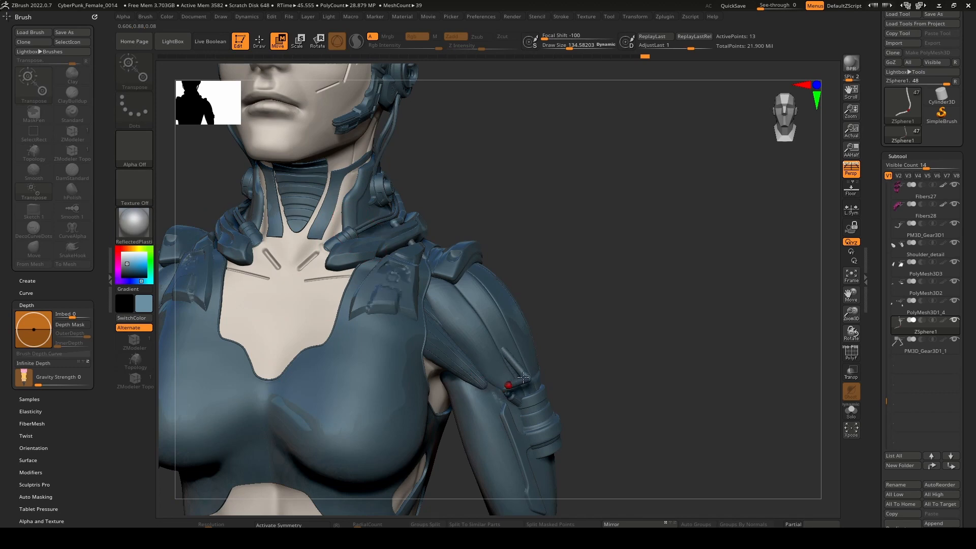
pyautogui.moveTo(518, 370); pyautogui.dragTo(508, 380)
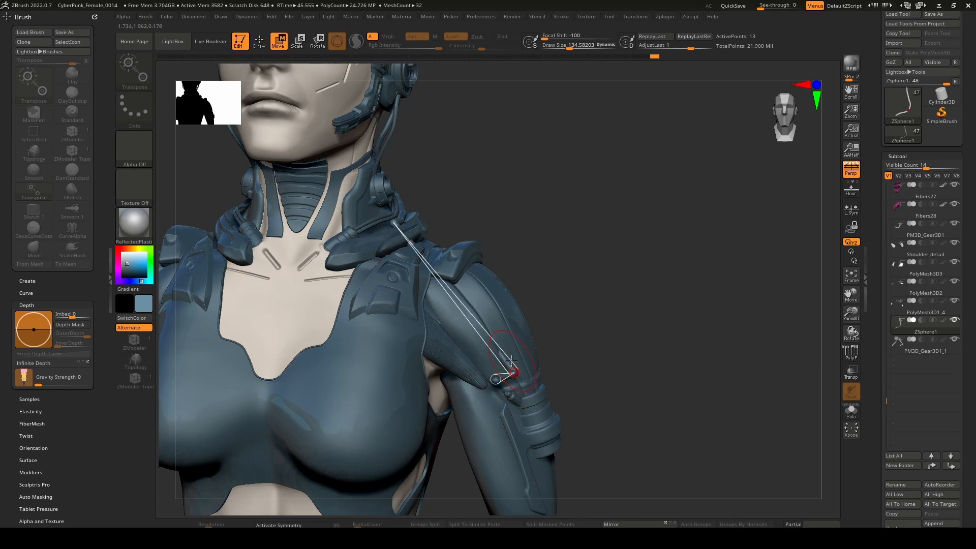
pyautogui.hotkey('ctrl', 'z')
pyautogui.hotkey('ctrl', 'z')
# Delete the ZSpheres one by one from the upper end of the neck cable, working down towards the collar.
pyautogui.moveTo(520, 350); pyautogui.dragTo(493, 352, button='right')
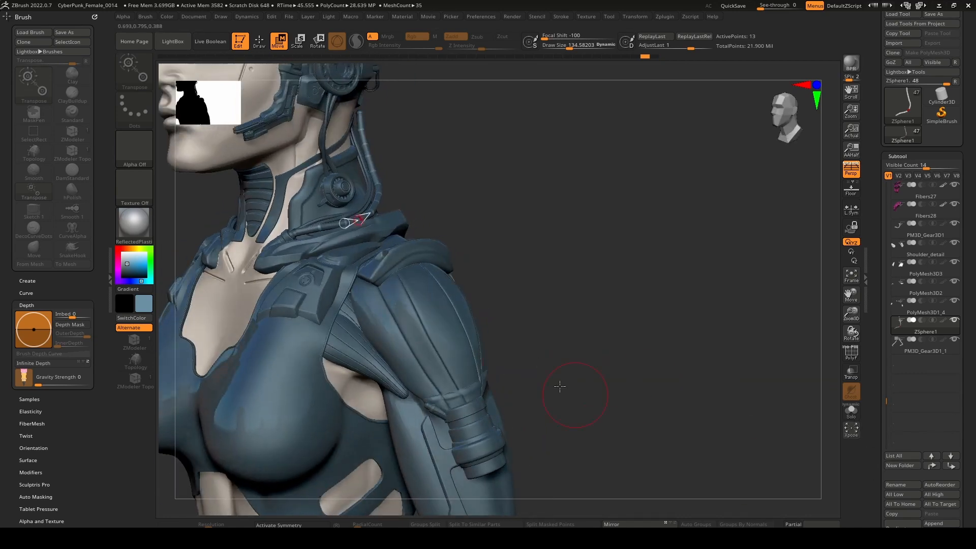
pyautogui.keyDown('ctrl'); pyautogui.moveTo(560, 386); pyautogui.dragTo(559, 359, button='right'); pyautogui.keyUp('ctrl')
pyautogui.keyDown('ctrl'); pyautogui.moveTo(457, 203); pyautogui.dragTo(455, 311, button='right'); pyautogui.keyUp('ctrl')
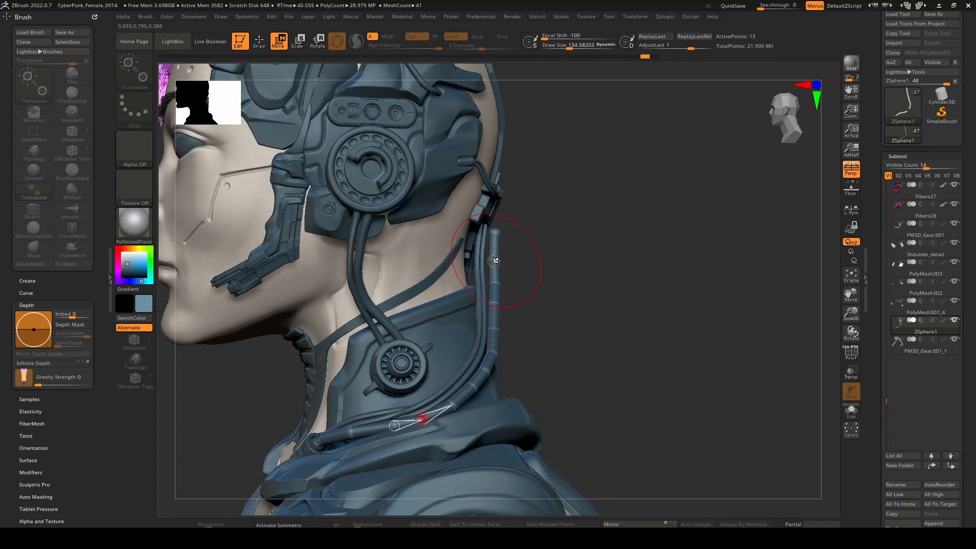
pyautogui.press('q')
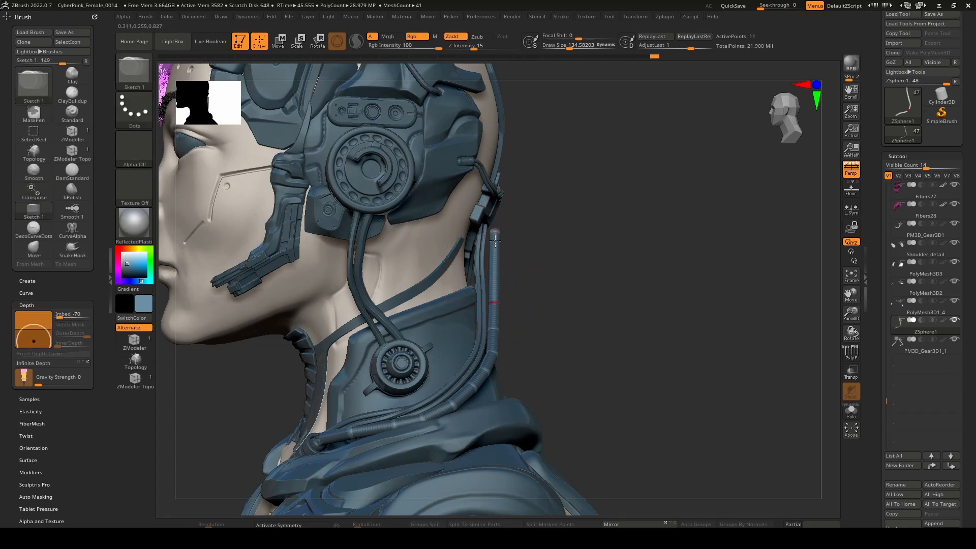
pyautogui.moveTo(495, 238); pyautogui.dragTo(494, 302)
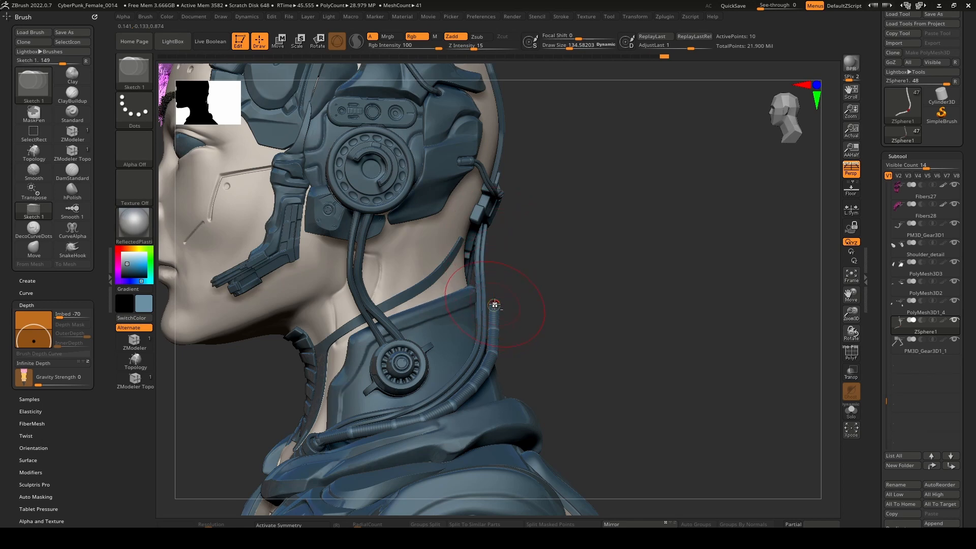
pyautogui.keyDown('alt'); pyautogui.click(489, 351); pyautogui.keyUp('alt')
pyautogui.moveTo(489, 350); pyautogui.dragTo(497, 378, button='right')
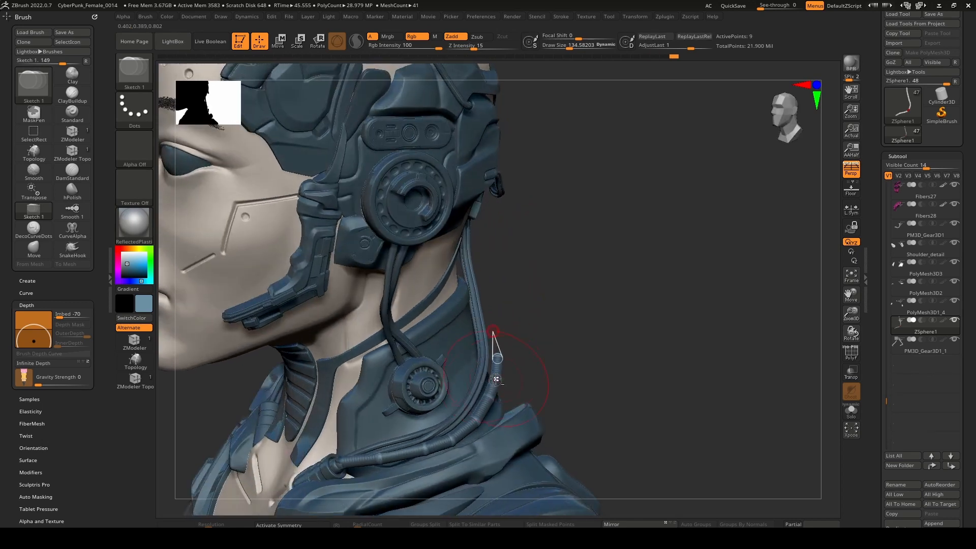
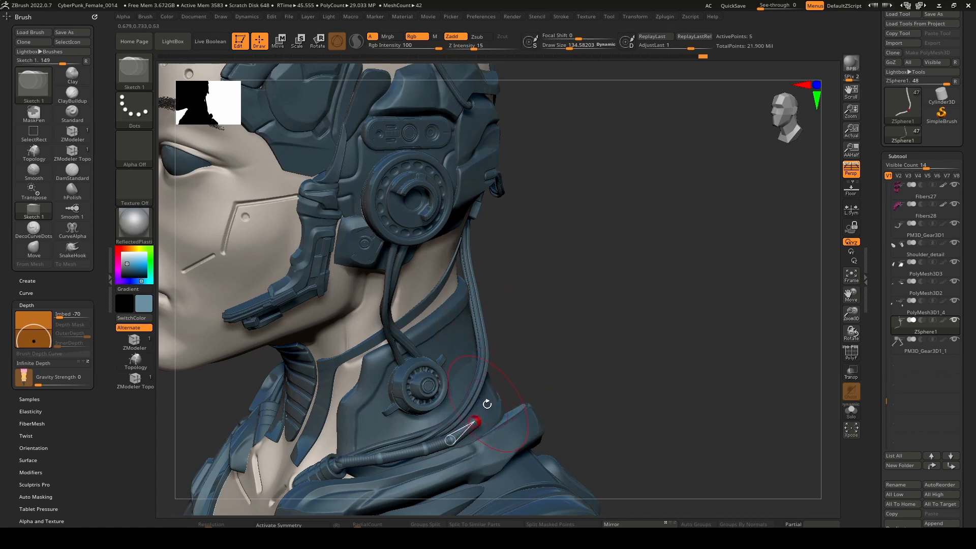
# Delete further ZSpheres from the collar cable until only two remain in the chain.
pyautogui.keyDown('alt'); pyautogui.moveTo(471, 417); pyautogui.dragTo(544, 369, button='right'); pyautogui.keyUp('alt')
pyautogui.keyDown('ctrl'); pyautogui.moveTo(544, 368); pyautogui.dragTo(559, 353, button='right'); pyautogui.keyUp('ctrl')
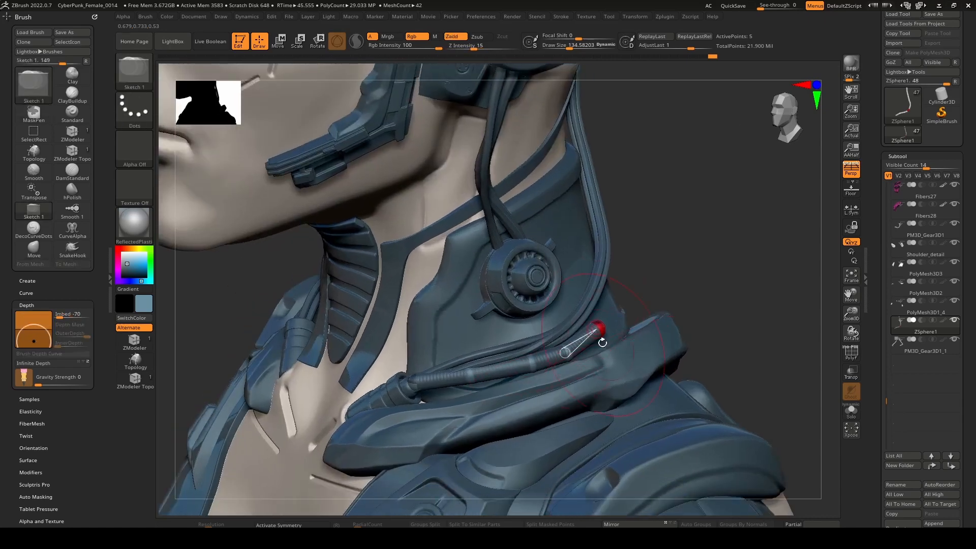
pyautogui.keyDown('alt'); pyautogui.click(597, 330); pyautogui.keyUp('alt')
pyautogui.keyDown('alt'); pyautogui.click(567, 351); pyautogui.keyUp('alt')
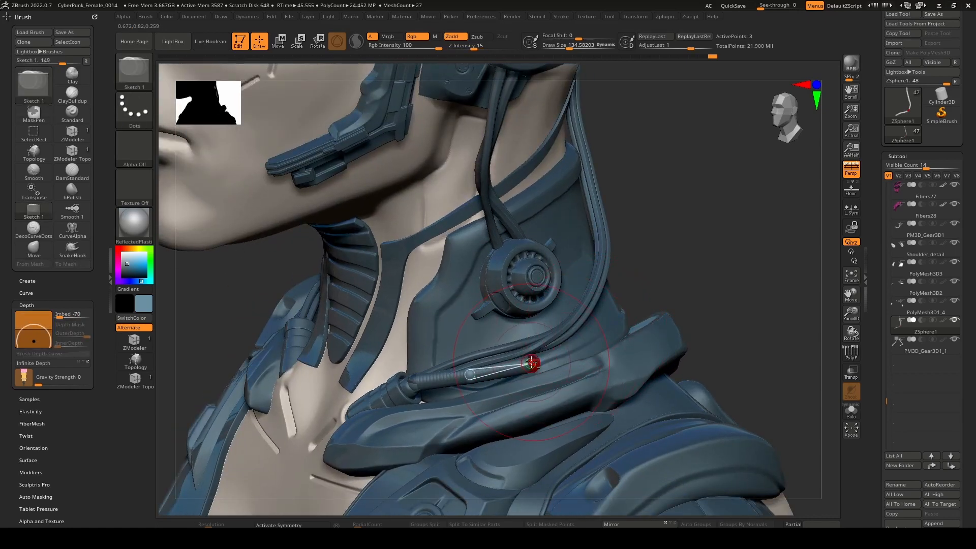
pyautogui.keyDown('alt'); pyautogui.click(529, 357); pyautogui.keyUp('alt')
pyautogui.moveTo(529, 358)
pyautogui.mouseDown(button='right')
pyautogui.moveTo(506, 359)
pyautogui.moveTo(534, 205)
pyautogui.mouseUp(button='right')
pyautogui.moveTo(534, 206); pyautogui.dragTo(526, 265, button='right')
pyautogui.keyDown('ctrl'); pyautogui.moveTo(527, 265); pyautogui.dragTo(540, 311, button='right'); pyautogui.keyUp('ctrl')
# Move the remaining two-ZSphere segment from the collar down onto the outer upper arm.
pyautogui.press('w')
pyautogui.press('q')
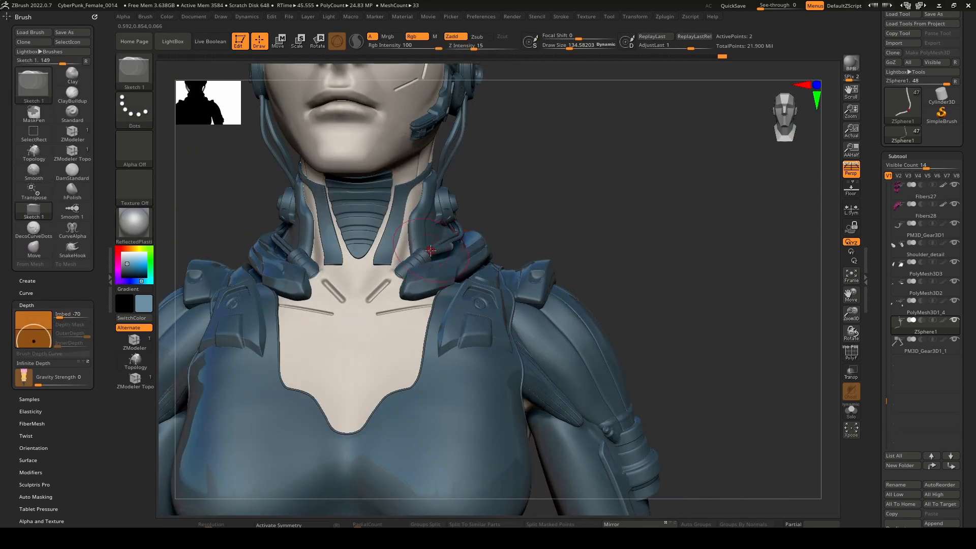
pyautogui.press('w')
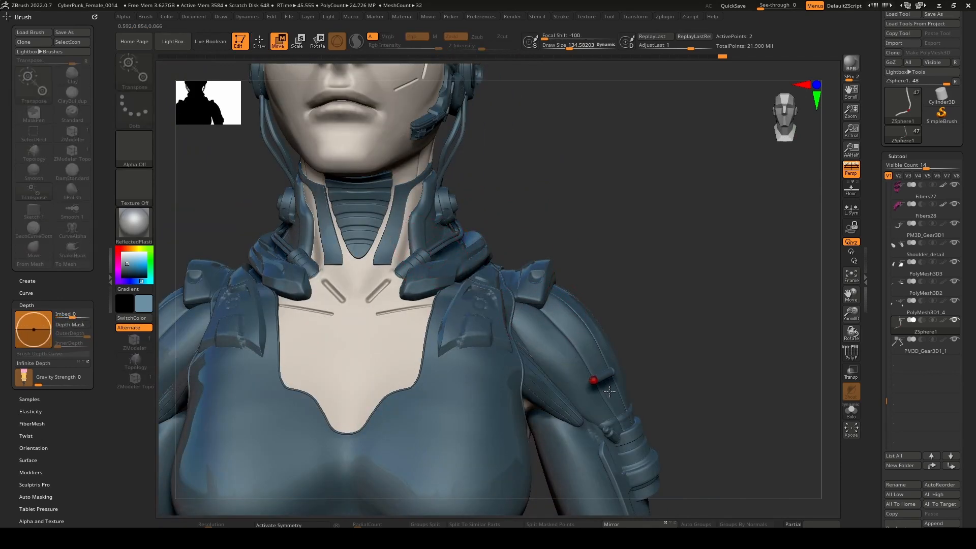
pyautogui.moveTo(610, 391); pyautogui.dragTo(621, 406)
pyautogui.keyDown('ctrl'); pyautogui.moveTo(604, 435); pyautogui.dragTo(557, 284, button='right'); pyautogui.keyUp('ctrl')
pyautogui.keyDown('ctrl'); pyautogui.moveTo(556, 285); pyautogui.dragTo(523, 224, button='right'); pyautogui.keyUp('ctrl')
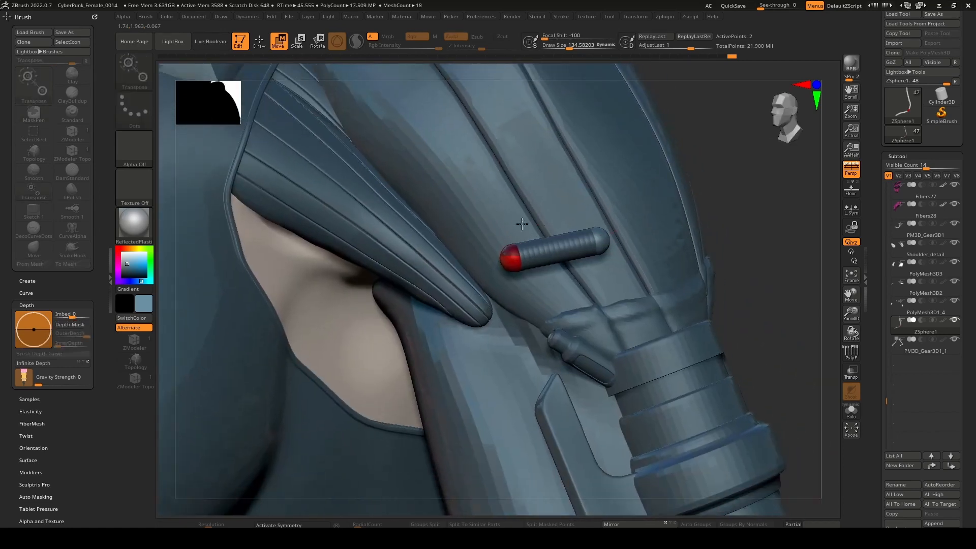
# Reduce the draw size to 30.58203 and place one end ZSphere at the small connector above the ribbed arm cuff.
pyautogui.press('[')
pyautogui.press('[')
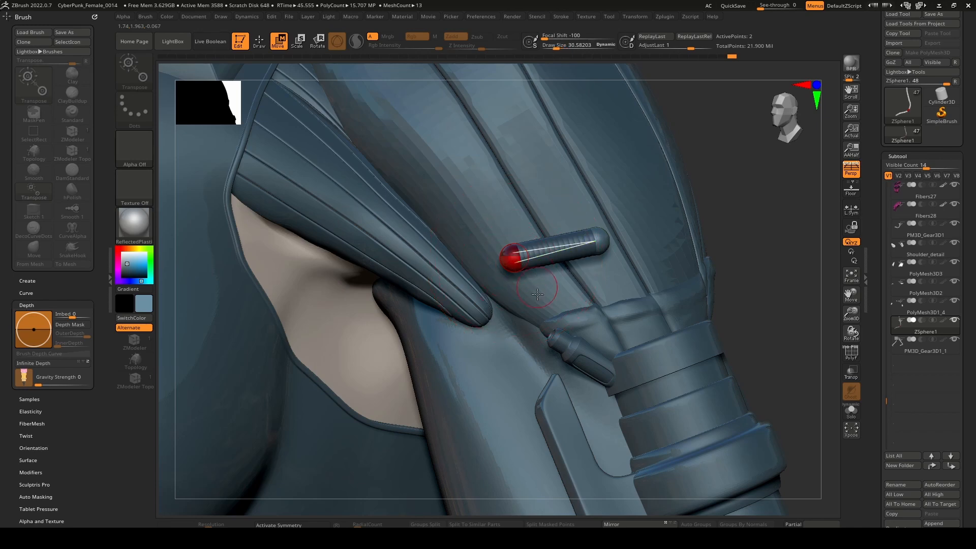
pyautogui.moveTo(522, 258); pyautogui.dragTo(565, 350)
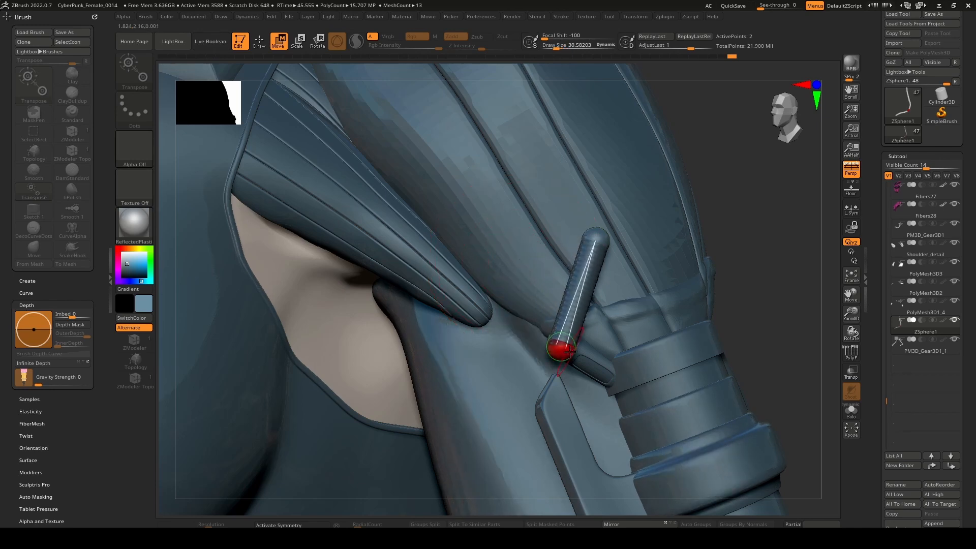
pyautogui.moveTo(565, 351); pyautogui.dragTo(537, 350, button='right')
pyautogui.moveTo(536, 350); pyautogui.dragTo(634, 328)
pyautogui.moveTo(630, 328); pyautogui.dragTo(649, 331, button='right')
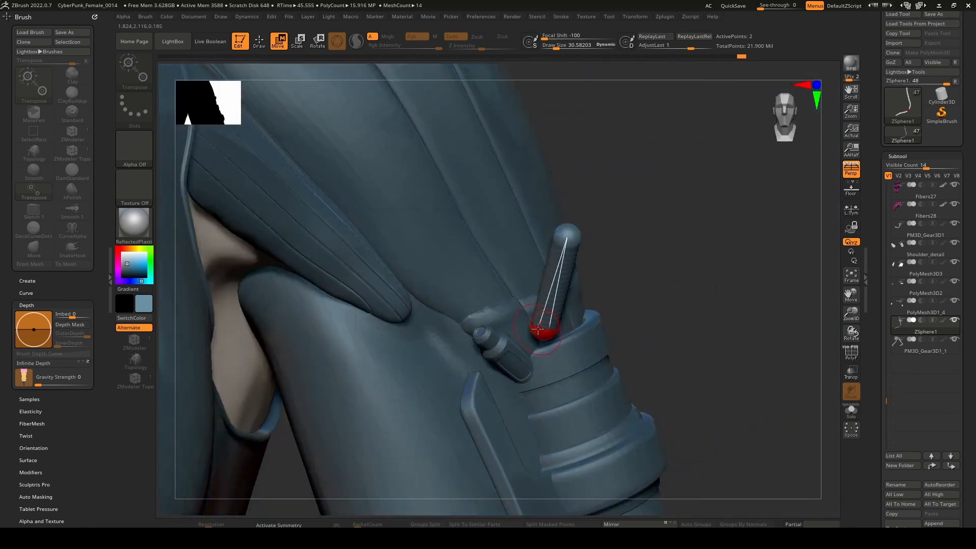
pyautogui.moveTo(541, 331); pyautogui.dragTo(476, 334)
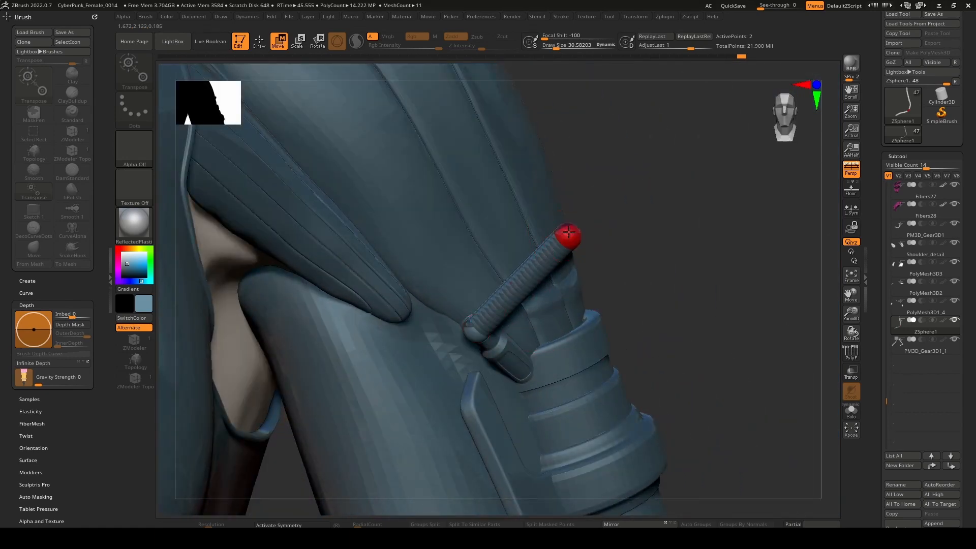
# Stretch the opposite end ZSphere up to the armpit seam beneath the shoulder plate.
pyautogui.moveTo(565, 237); pyautogui.dragTo(379, 218)
pyautogui.keyDown('alt'); pyautogui.moveTo(390, 164); pyautogui.dragTo(541, 258, button='right'); pyautogui.keyUp('alt')
pyautogui.moveTo(541, 259); pyautogui.dragTo(473, 265, button='right')
pyautogui.moveTo(580, 281); pyautogui.dragTo(541, 207)
# Insert four ZSpheres along the stretched segment between the arm connector and the armpit seam.
pyautogui.press('q')
pyautogui.click(618, 410)
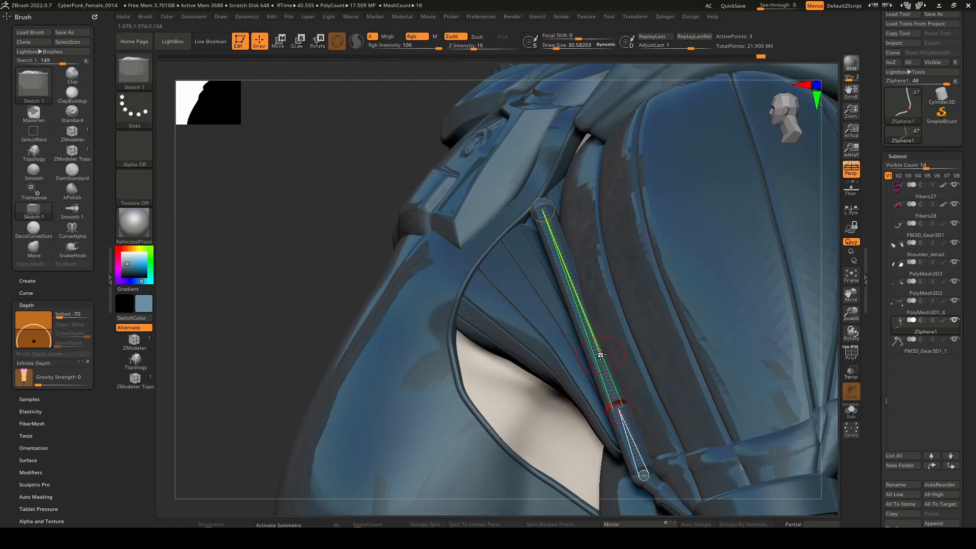
pyautogui.click(599, 353)
pyautogui.click(569, 277)
pyautogui.click(558, 249)
# Move the inserted ZSpheres so the cable bends along the groove between the armpit panel and the arm.
pyautogui.press('w')
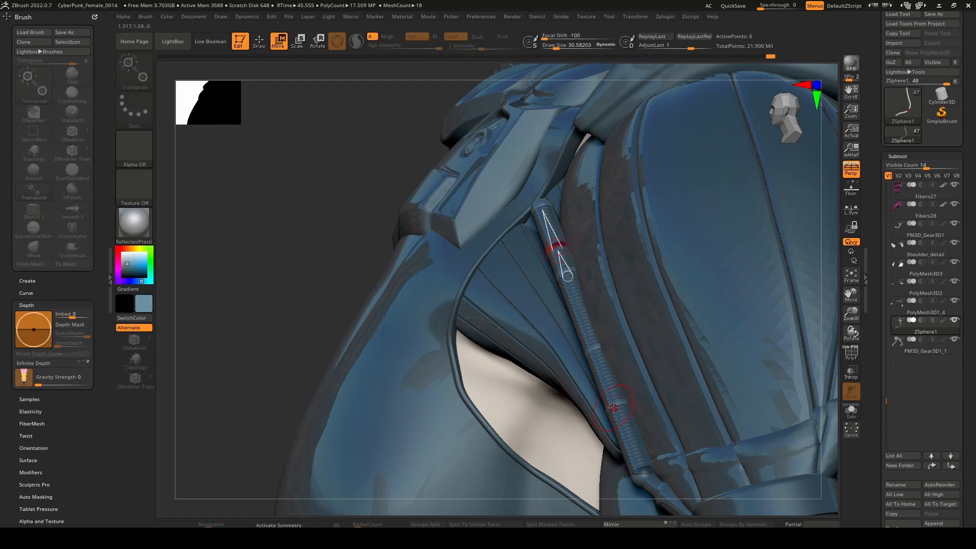
pyautogui.press('q')
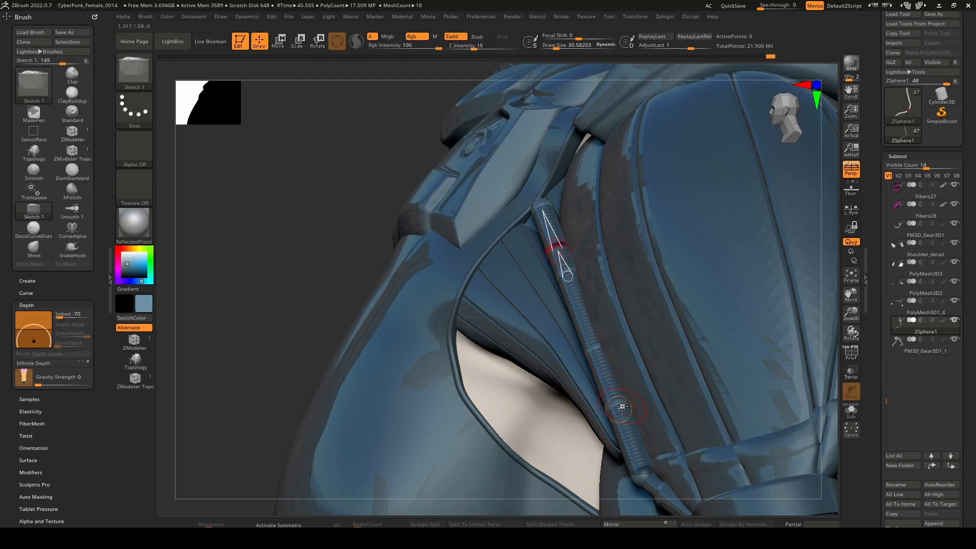
pyautogui.press('w')
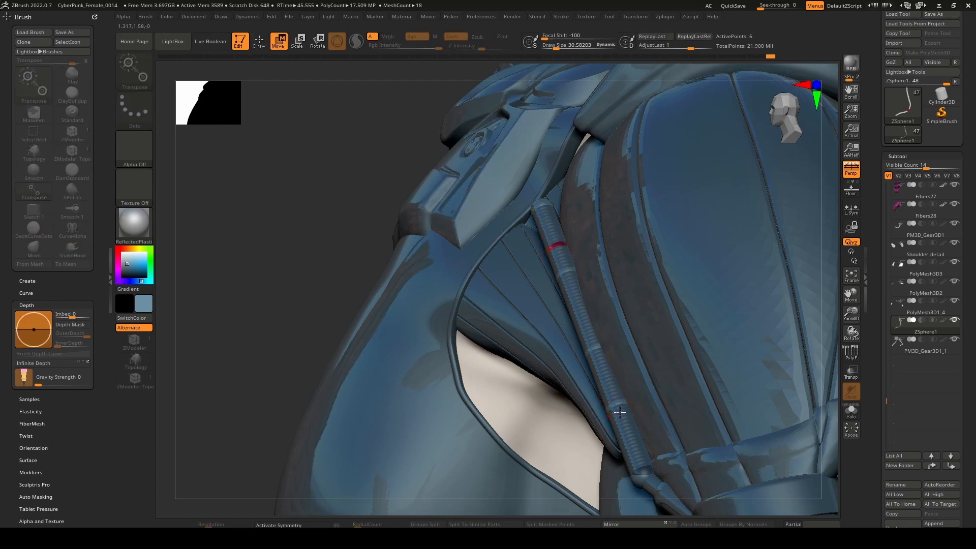
pyautogui.moveTo(621, 406); pyautogui.dragTo(601, 442)
pyautogui.moveTo(597, 352); pyautogui.dragTo(558, 354)
pyautogui.moveTo(547, 267); pyautogui.dragTo(555, 196)
# Reposition the cable's upper end ZSphere against the chest edge beneath the shoulder plate.
pyautogui.moveTo(580, 272); pyautogui.dragTo(683, 290, button='right')
pyautogui.moveTo(604, 292); pyautogui.dragTo(524, 259)
pyautogui.moveTo(524, 259); pyautogui.dragTo(450, 271, button='right')
pyautogui.moveTo(569, 248); pyautogui.dragTo(557, 267)
pyautogui.moveTo(539, 294); pyautogui.dragTo(582, 305, button='right')
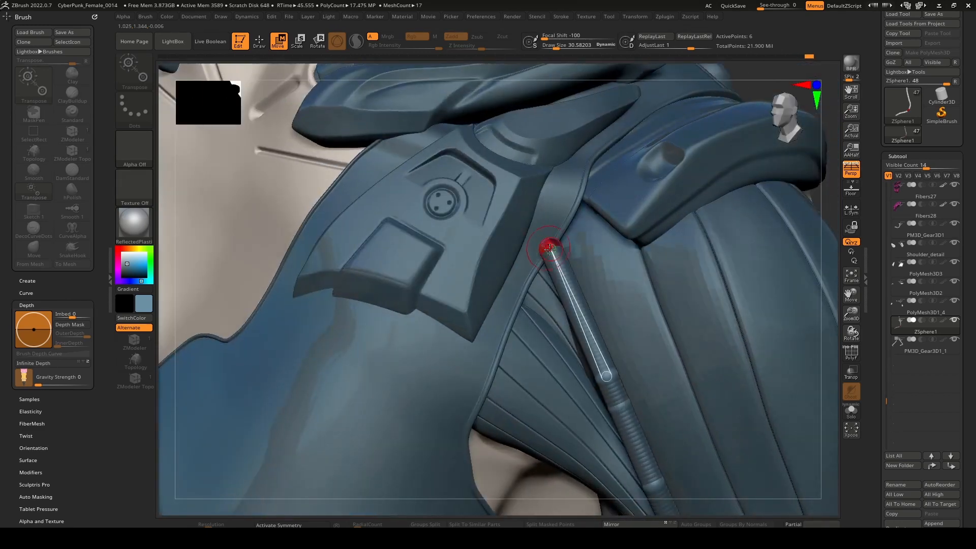
pyautogui.moveTo(551, 246); pyautogui.dragTo(547, 231)
pyautogui.moveTo(529, 289); pyautogui.dragTo(567, 242, button='right')
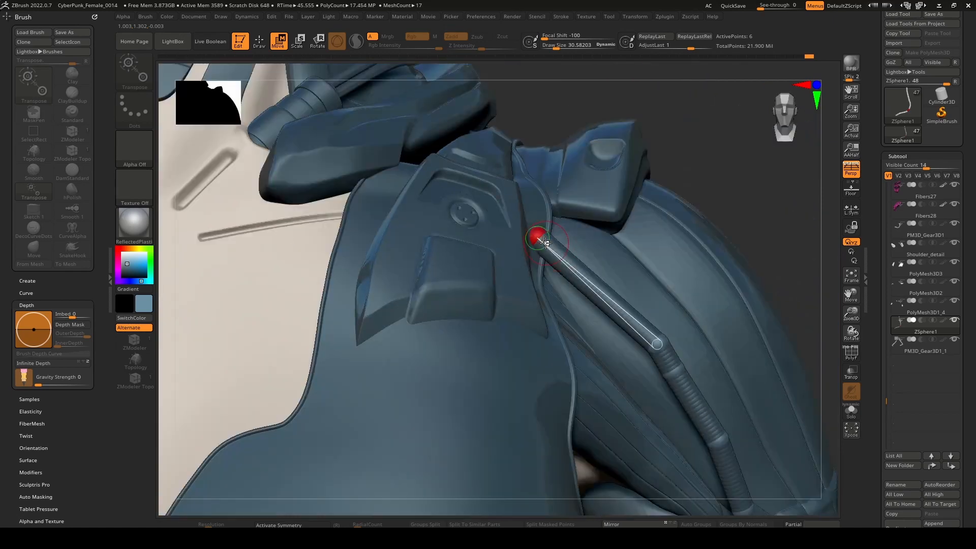
pyautogui.moveTo(539, 239); pyautogui.dragTo(525, 272)
# Pull the cable's upper bend in towards the chest edge and tuck its end behind the shoulder strap.
pyautogui.moveTo(657, 342); pyautogui.dragTo(567, 295)
pyautogui.moveTo(581, 296); pyautogui.dragTo(581, 265, button='right')
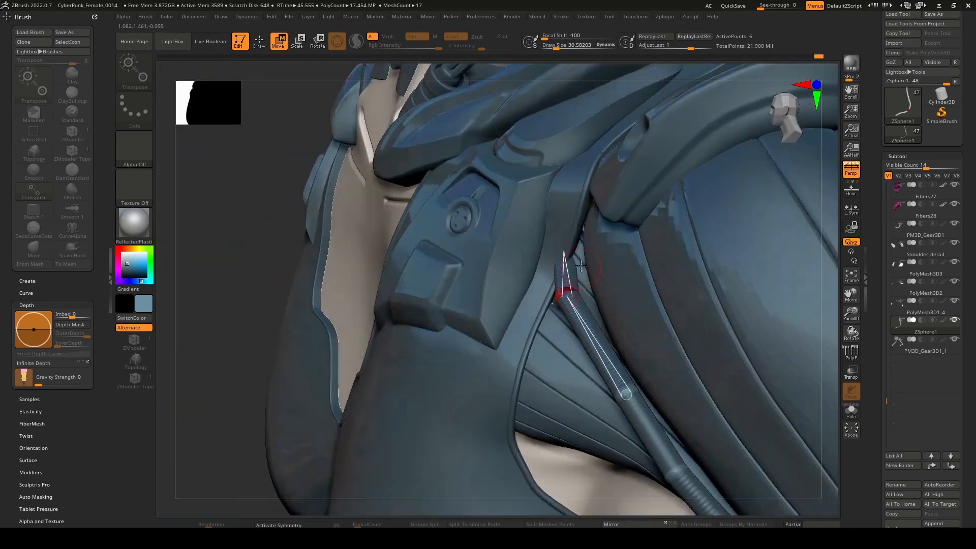
pyautogui.moveTo(563, 250); pyautogui.dragTo(578, 233)
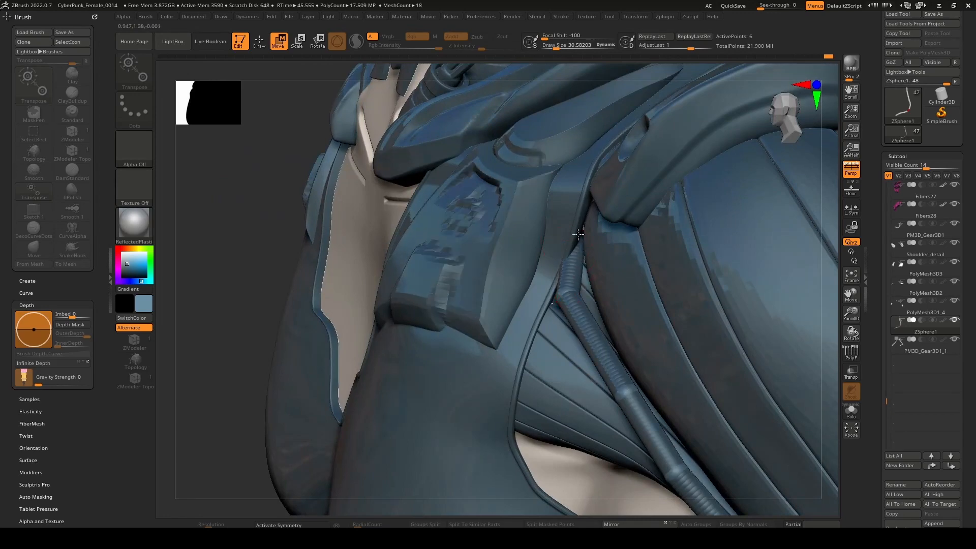
pyautogui.moveTo(585, 221); pyautogui.dragTo(628, 227, button='right')
pyautogui.moveTo(573, 290); pyautogui.dragTo(582, 294)
pyautogui.keyDown('alt'); pyautogui.moveTo(626, 358); pyautogui.dragTo(579, 228, button='right'); pyautogui.keyUp('alt')
pyautogui.moveTo(567, 288); pyautogui.dragTo(563, 286)
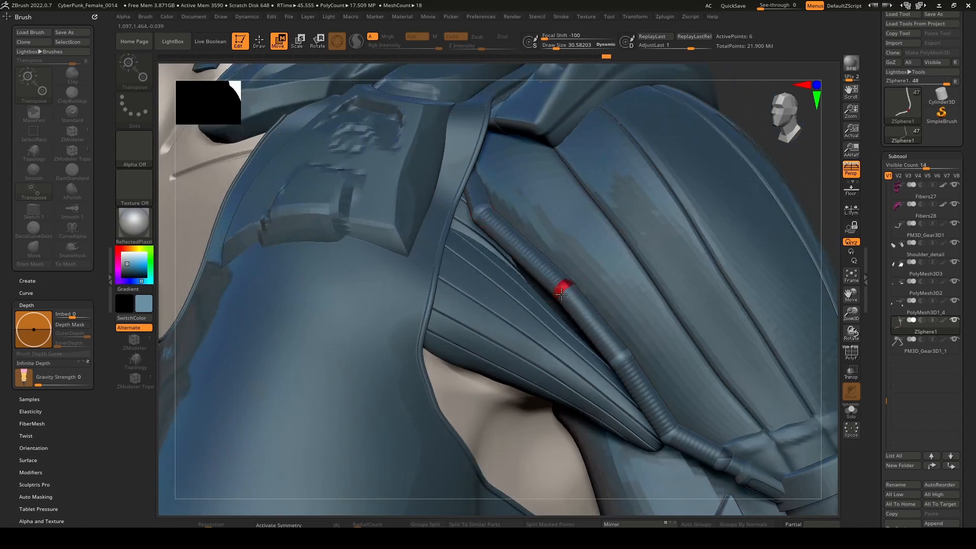
pyautogui.moveTo(562, 286)
pyautogui.mouseDown(button='right')
pyautogui.moveTo(532, 305)
pyautogui.moveTo(551, 300)
pyautogui.moveTo(559, 275)
pyautogui.mouseUp(button='right')
# Insert an extra ZSphere in the upper half of the arm cable and adjust the ZSphere below it.
pyautogui.press('q')
pyautogui.press('w')
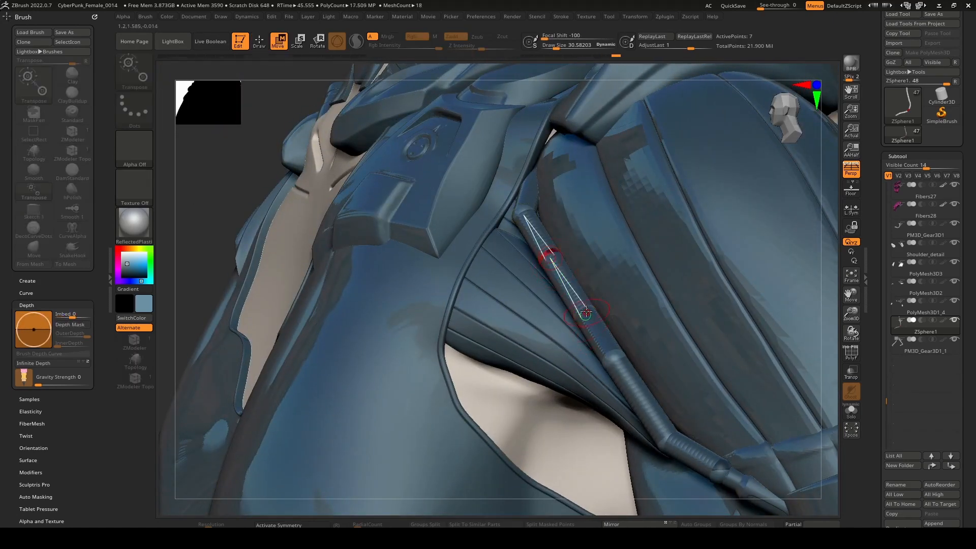
pyautogui.moveTo(580, 307); pyautogui.dragTo(623, 311, button='right')
pyautogui.moveTo(584, 311); pyautogui.dragTo(574, 305)
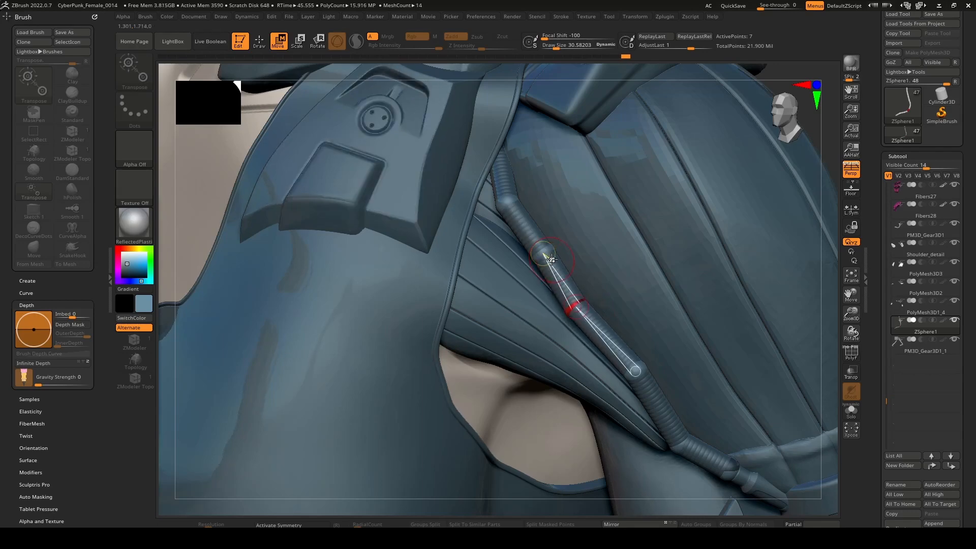
# Nudge the upper ZSpheres of the arm cable so it curves smoothly over the pleated armpit panel.
pyautogui.moveTo(542, 253); pyautogui.dragTo(536, 259)
pyautogui.moveTo(483, 205); pyautogui.dragTo(497, 207, button='right')
pyautogui.moveTo(503, 207); pyautogui.dragTo(504, 203)
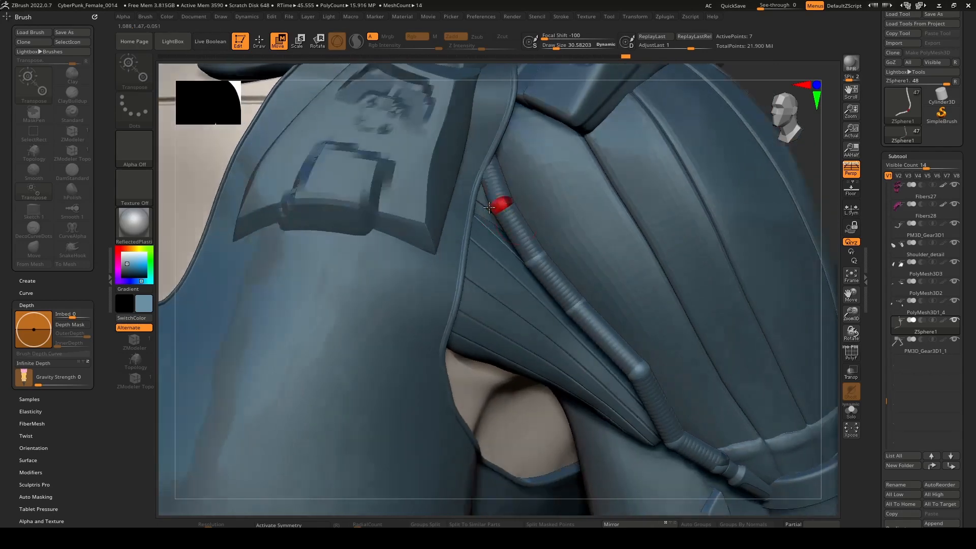
pyautogui.moveTo(504, 202); pyautogui.dragTo(463, 204, button='right')
pyautogui.moveTo(499, 203); pyautogui.dragTo(529, 203)
pyautogui.moveTo(527, 262); pyautogui.dragTo(539, 263)
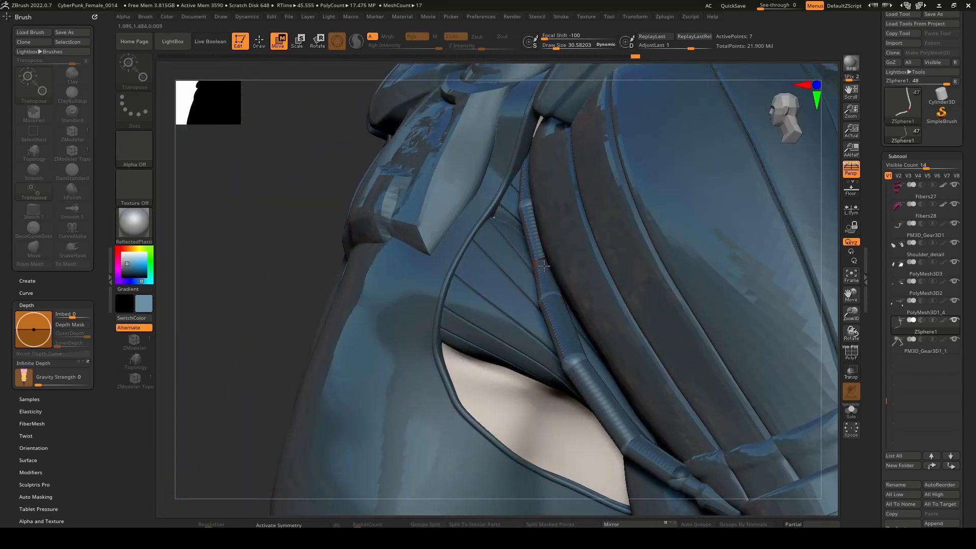
pyautogui.moveTo(539, 263); pyautogui.dragTo(563, 264, button='right')
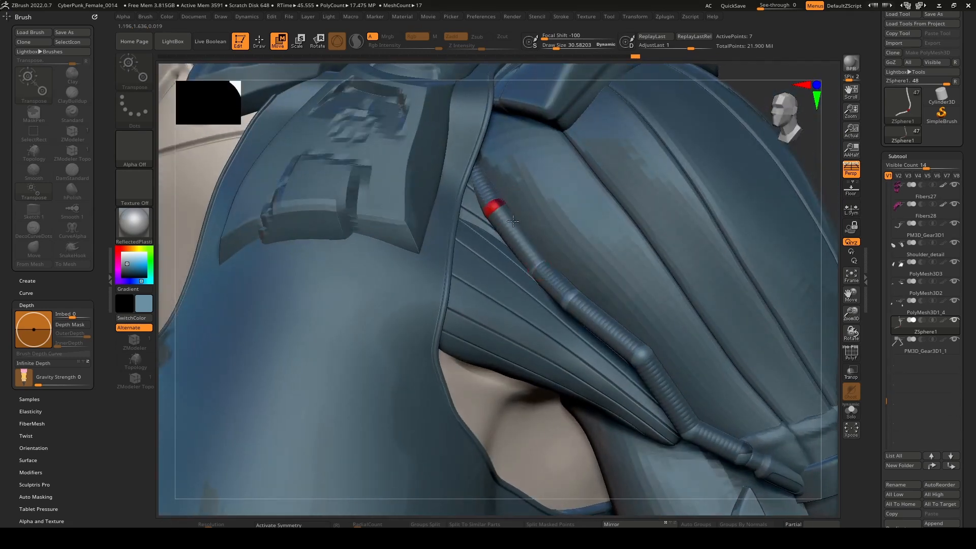
# Reposition the lower-middle ZSpheres of the arm cable along the armpit panel, undoing the last adjustment.
pyautogui.moveTo(506, 206)
pyautogui.mouseDown(button='right')
pyautogui.moveTo(534, 255)
pyautogui.moveTo(540, 300)
pyautogui.moveTo(569, 316)
pyautogui.moveTo(559, 312)
pyautogui.mouseUp(button='right')
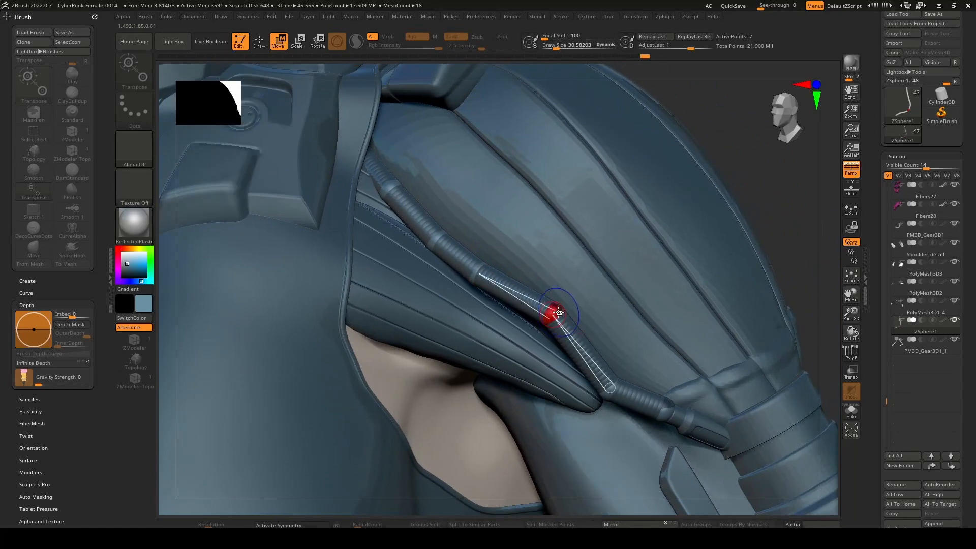
pyautogui.moveTo(558, 323); pyautogui.dragTo(541, 360)
pyautogui.moveTo(570, 352); pyautogui.dragTo(536, 363, button='right')
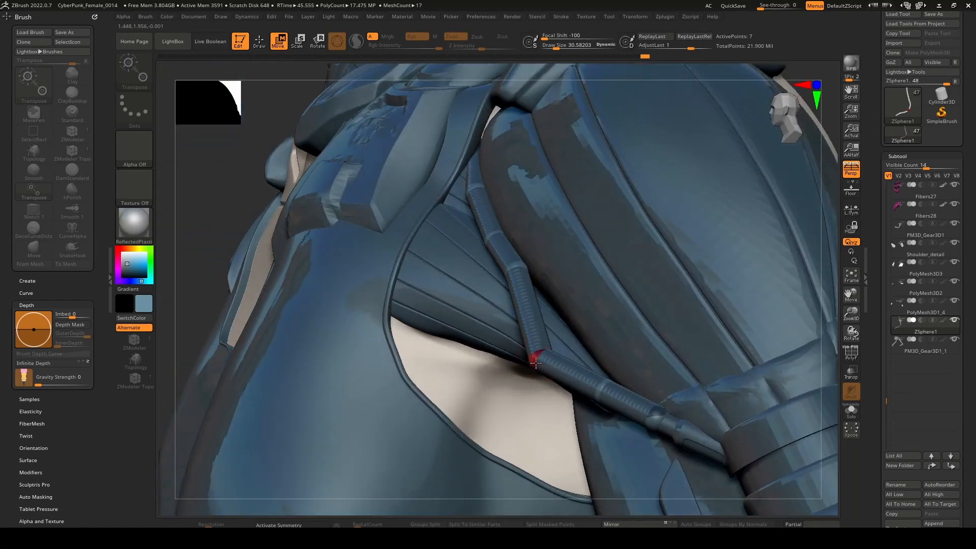
pyautogui.moveTo(603, 389); pyautogui.dragTo(590, 373)
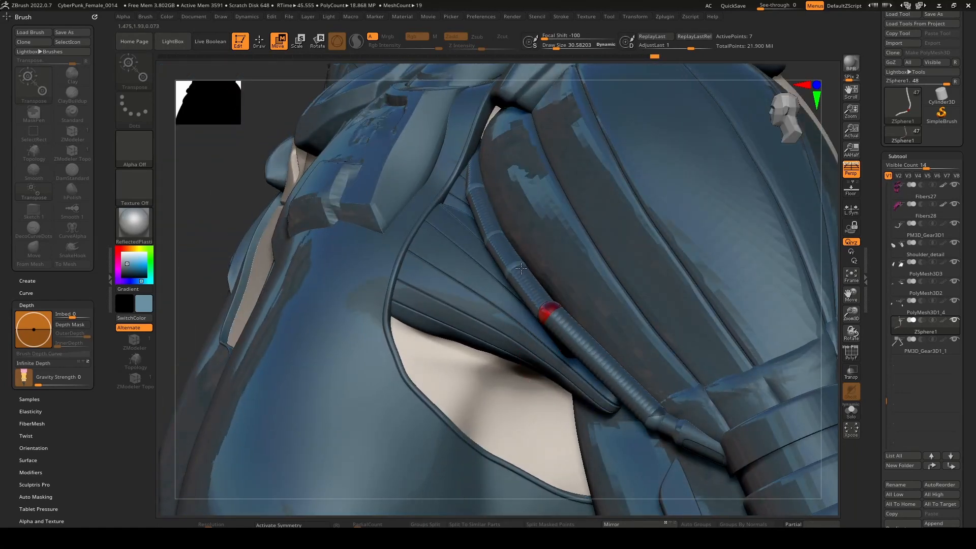
pyautogui.hotkey('ctrl', 'z')
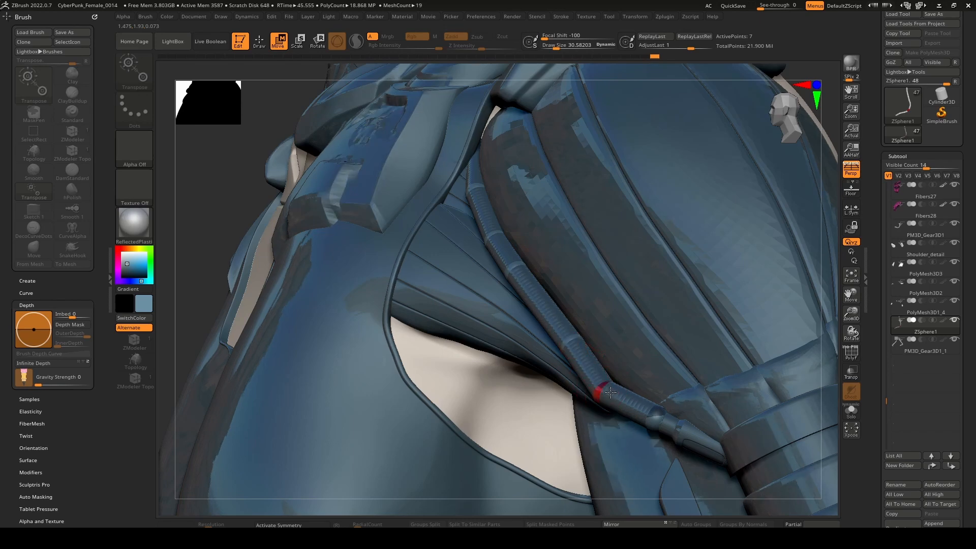
pyautogui.moveTo(607, 391); pyautogui.dragTo(673, 375, button='right')
pyautogui.press('q')
pyautogui.keyDown('shift'); pyautogui.click(400, 247); pyautogui.keyUp('shift')
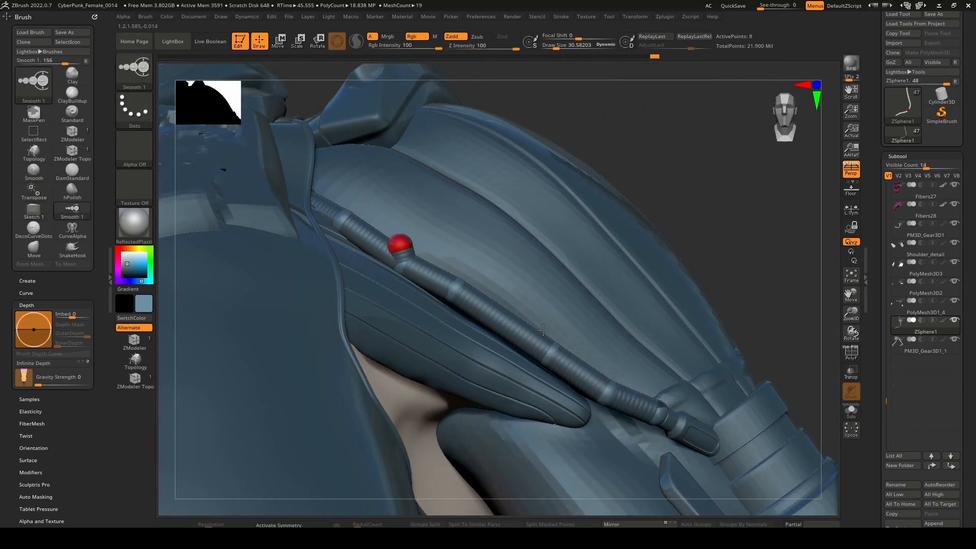
pyautogui.hotkey('ctrl', 'z')
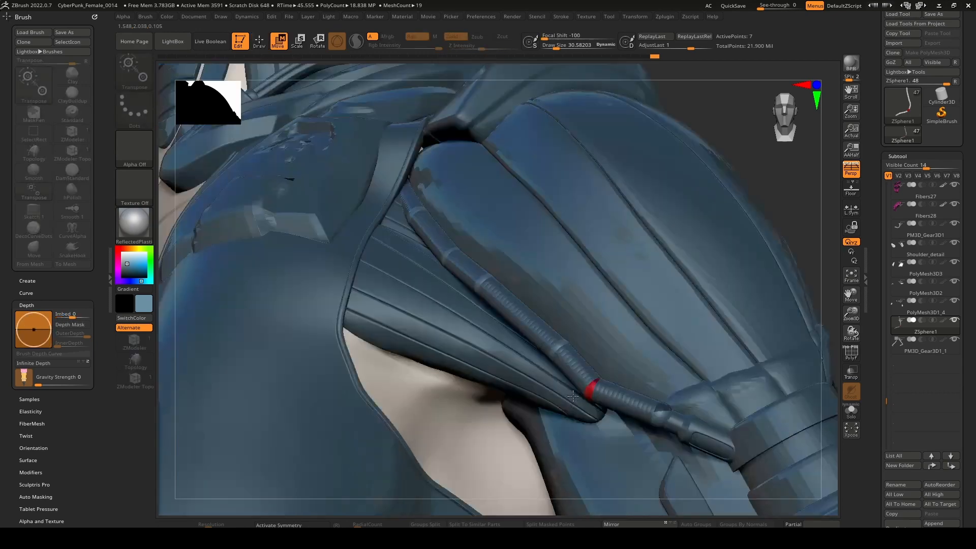
# Pull the two ZSpheres above the arm connector in line with the edge of the upper arm.
pyautogui.moveTo(573, 396); pyautogui.dragTo(488, 394, button='right')
pyautogui.moveTo(594, 391); pyautogui.dragTo(603, 376)
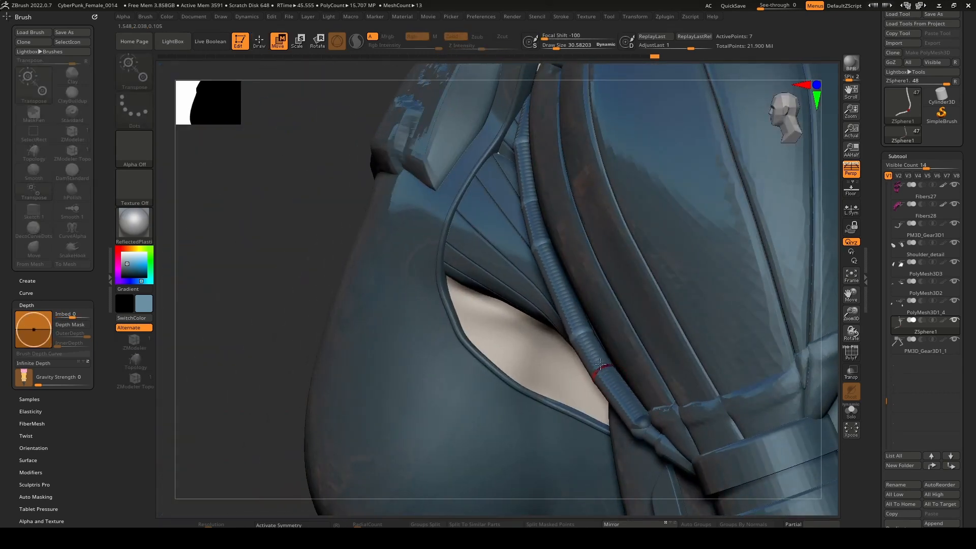
pyautogui.moveTo(600, 364); pyautogui.dragTo(581, 337, button='right')
pyautogui.moveTo(573, 331); pyautogui.dragTo(567, 326)
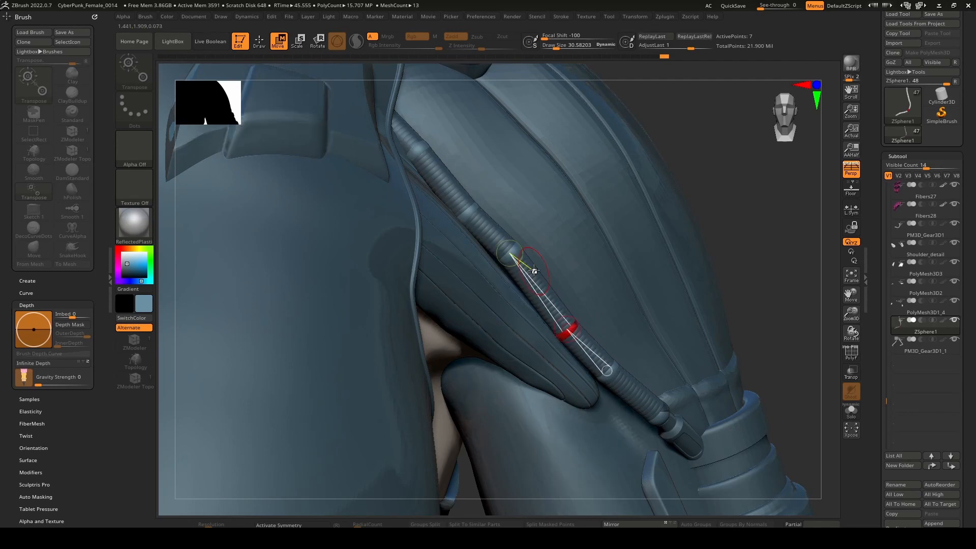
# Shift the middle ZSpheres of the arm cable to even out its curve beside the armpit opening.
pyautogui.moveTo(518, 258); pyautogui.dragTo(514, 265)
pyautogui.moveTo(514, 264); pyautogui.dragTo(462, 262, button='right')
pyautogui.moveTo(524, 265); pyautogui.dragTo(546, 322, button='right')
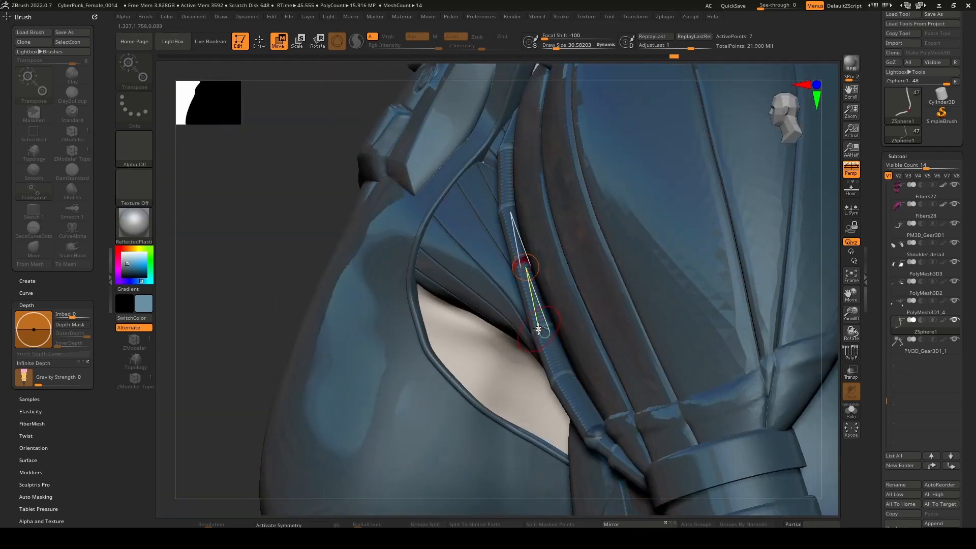
pyautogui.moveTo(526, 261); pyautogui.dragTo(531, 267)
pyautogui.moveTo(542, 333); pyautogui.dragTo(547, 335)
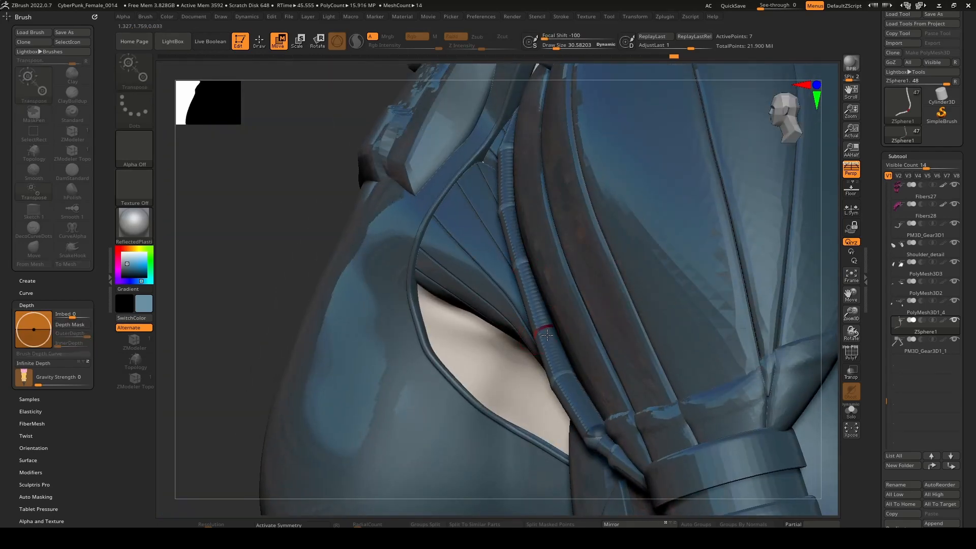
# Fine-tune the lower ZSphere near the tip of the pleated panel so the cable runs smoothly into the connector.
pyautogui.moveTo(557, 338); pyautogui.dragTo(581, 337, button='right')
pyautogui.moveTo(541, 331); pyautogui.dragTo(573, 379)
pyautogui.moveTo(580, 364); pyautogui.dragTo(605, 375, button='right')
pyautogui.moveTo(568, 381); pyautogui.dragTo(575, 383)
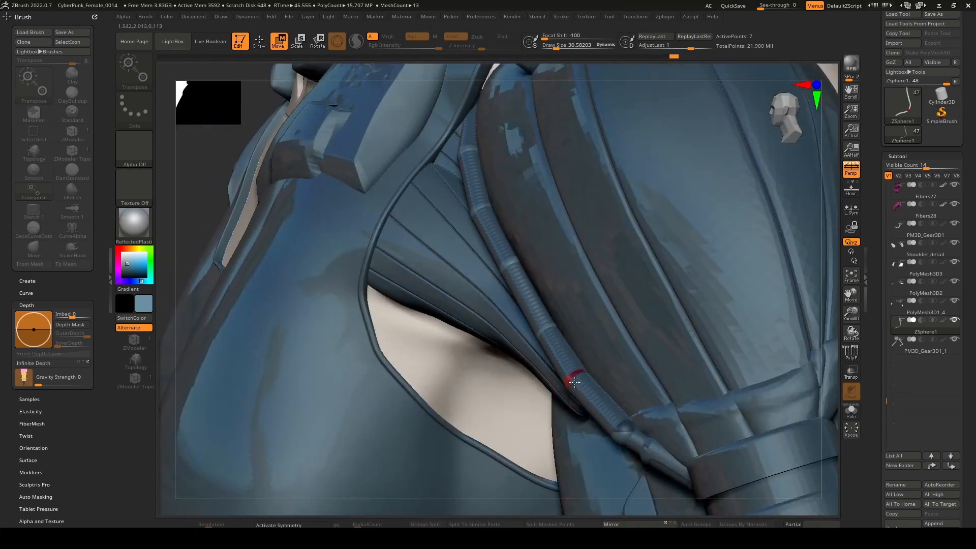
pyautogui.moveTo(580, 383); pyautogui.dragTo(666, 388, button='right')
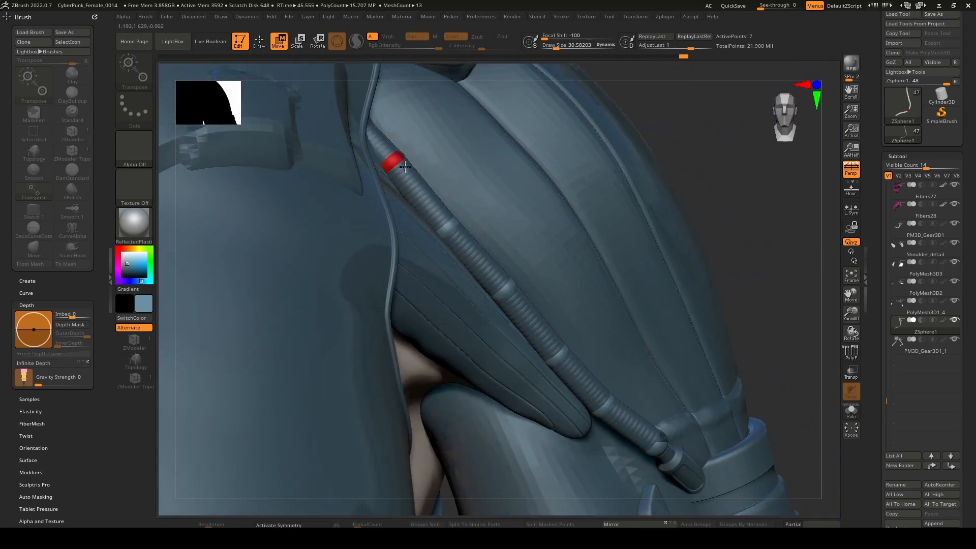
# Nudge the lowest ZSphere of the arm cable to seat the cable end against the arm connector.
pyautogui.moveTo(405, 167); pyautogui.dragTo(638, 315, button='right')
pyautogui.keyDown('alt'); pyautogui.moveTo(556, 266); pyautogui.dragTo(600, 336, button='right'); pyautogui.keyUp('alt')
pyautogui.keyDown('alt'); pyautogui.moveTo(681, 442); pyautogui.dragTo(589, 300, button='right'); pyautogui.keyUp('alt')
pyautogui.moveTo(533, 351); pyautogui.dragTo(543, 360)
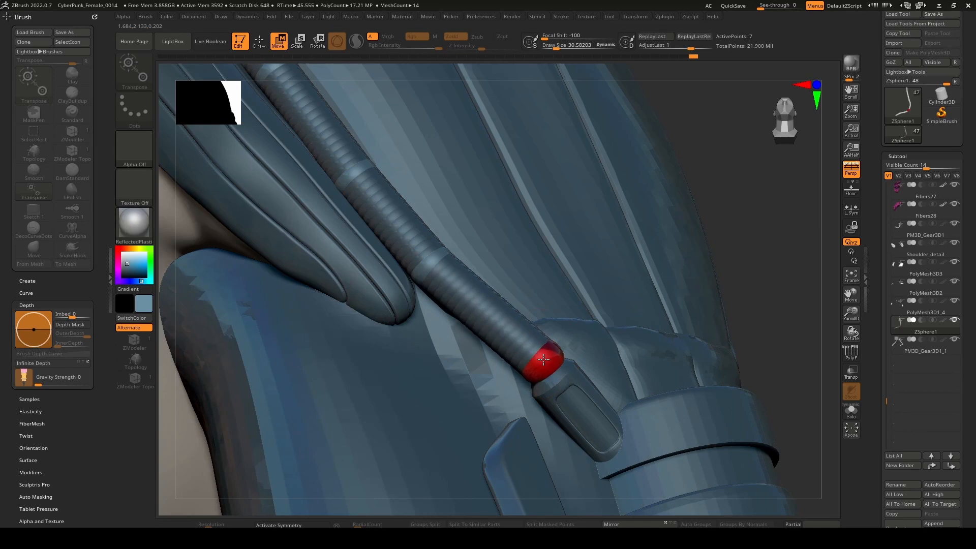
pyautogui.moveTo(544, 359); pyautogui.dragTo(562, 242, button='right')
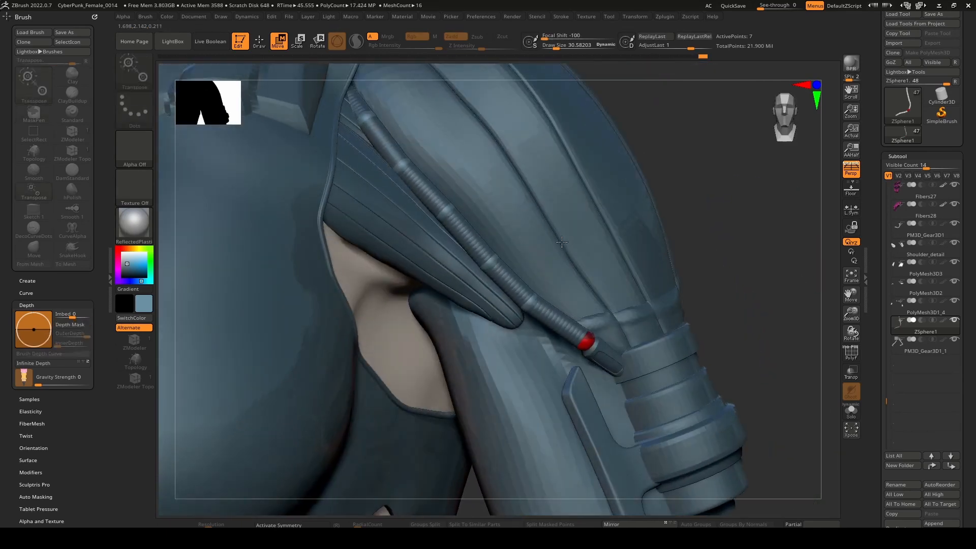
# Create a curve from the arm cable's ZSphere chain with Curves Helper, appended as a new subtool, and hide the ZSphere subtool.
pyautogui.moveTo(879, 135); pyautogui.dragTo(875, 235)
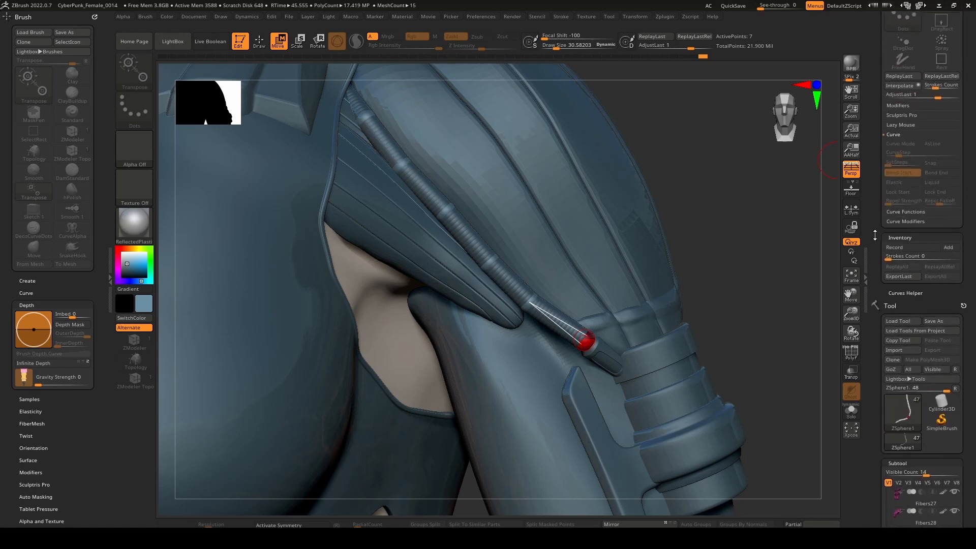
pyautogui.click(910, 225)
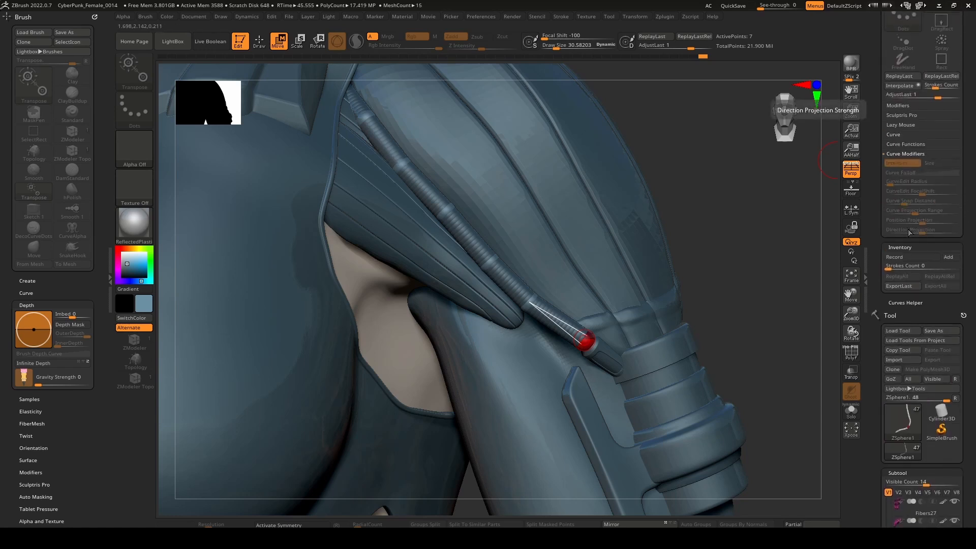
pyautogui.click(914, 247)
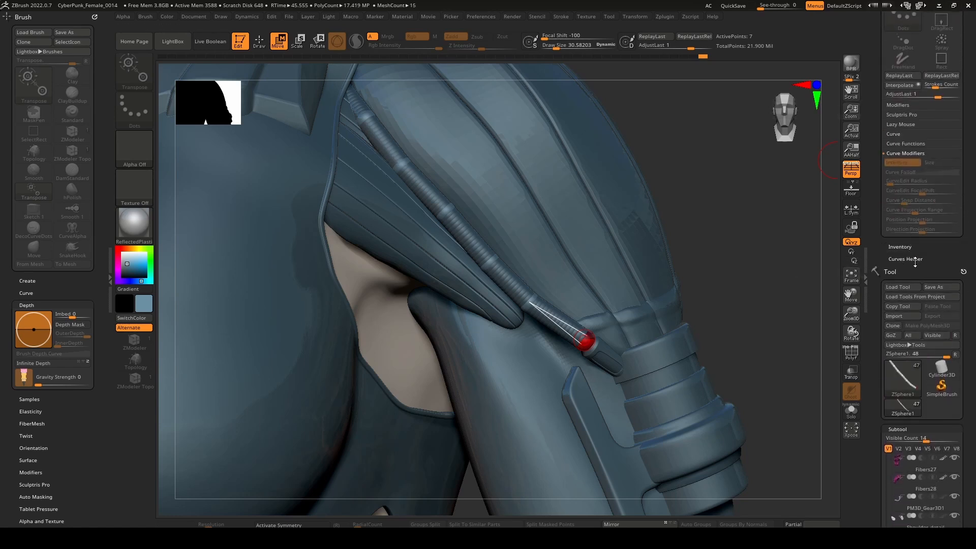
pyautogui.click(915, 259)
pyautogui.click(917, 269)
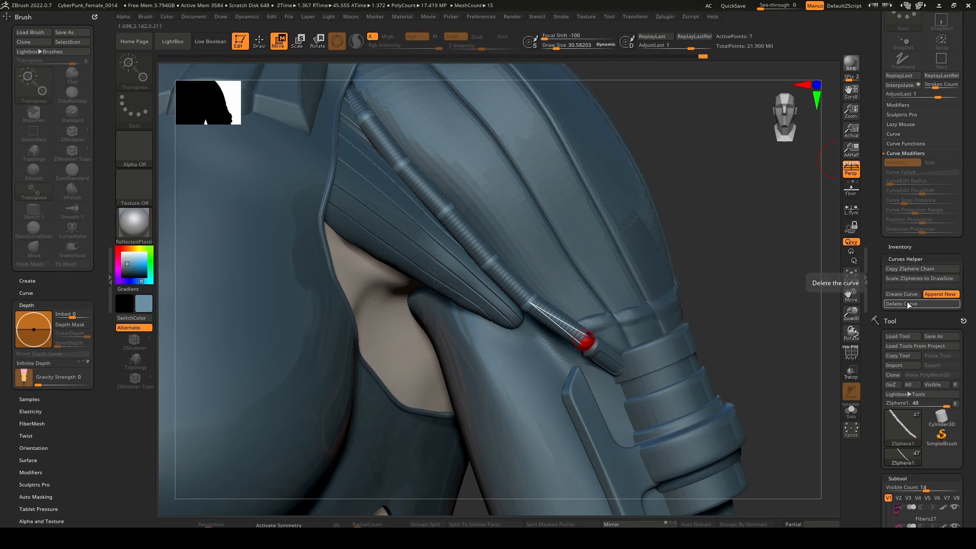
pyautogui.click(907, 296)
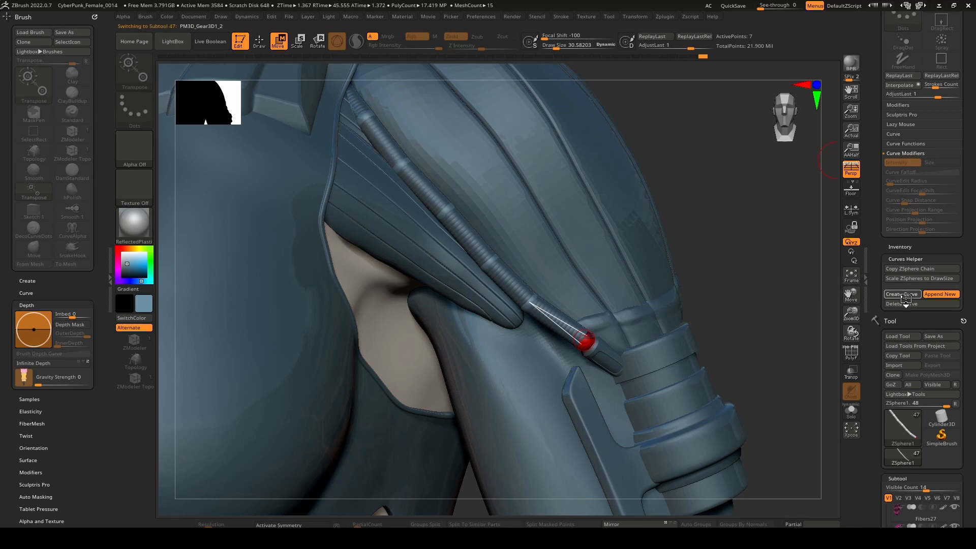
pyautogui.moveTo(862, 446); pyautogui.dragTo(879, 355)
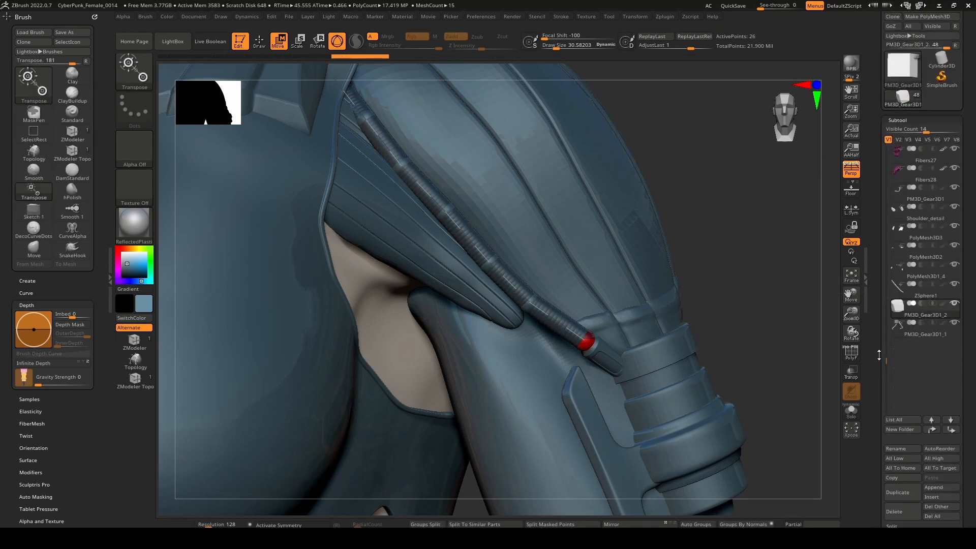
pyautogui.click(957, 285)
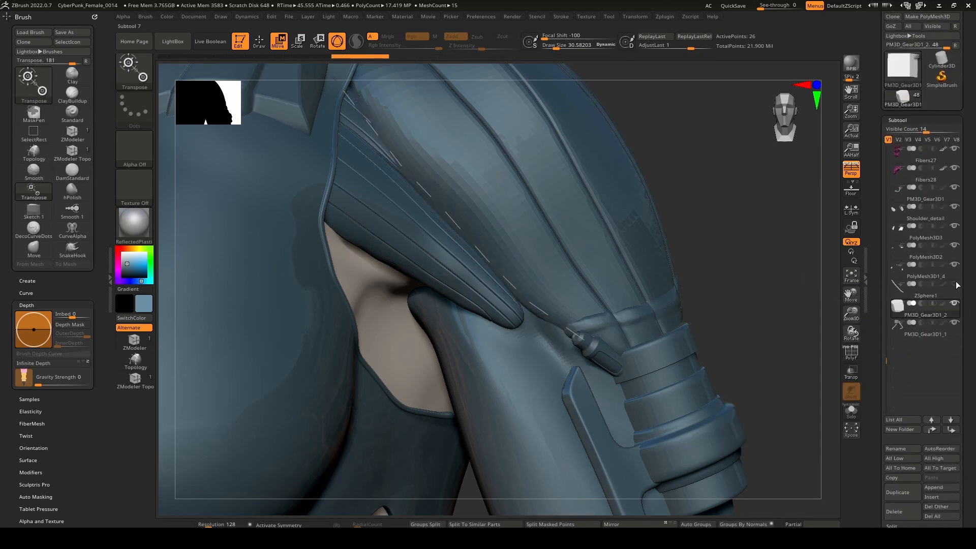
# Load the IMM Curve brush for placing insert meshes along the new arm curve.
pyautogui.moveTo(533, 260)
pyautogui.mouseDown(button='right')
pyautogui.moveTo(480, 254)
pyautogui.moveTo(537, 244)
pyautogui.moveTo(554, 294)
pyautogui.moveTo(545, 286)
pyautogui.mouseUp(button='right')
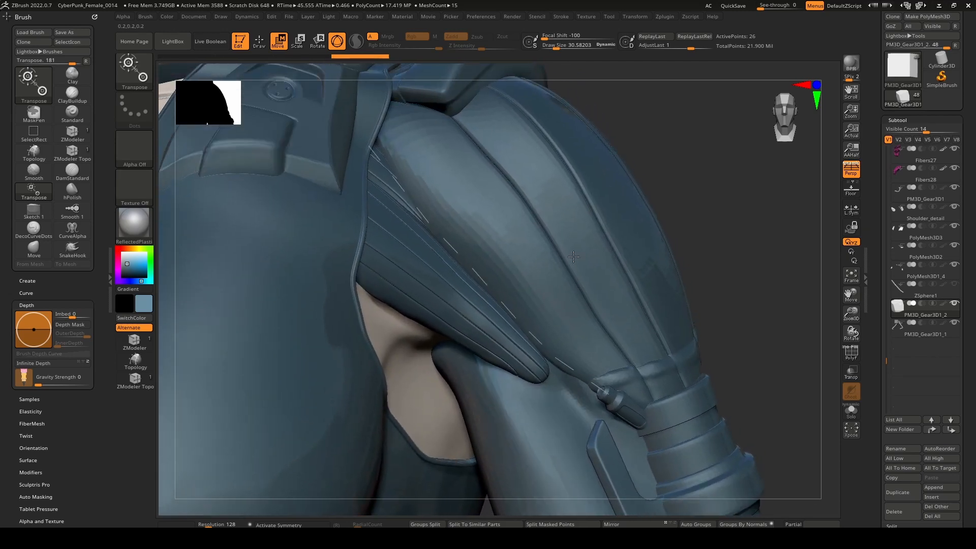
pyautogui.press('q')
pyautogui.press('b')
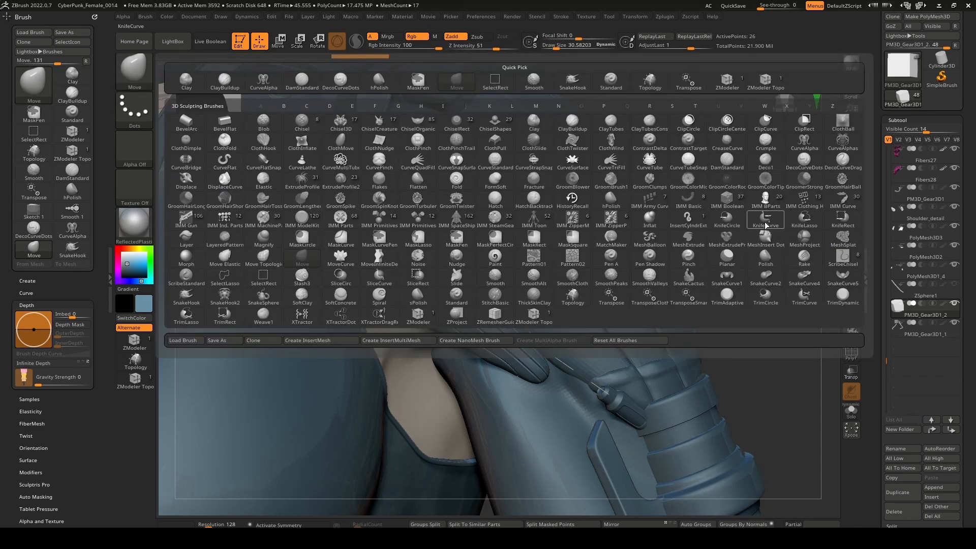
pyautogui.click(843, 199)
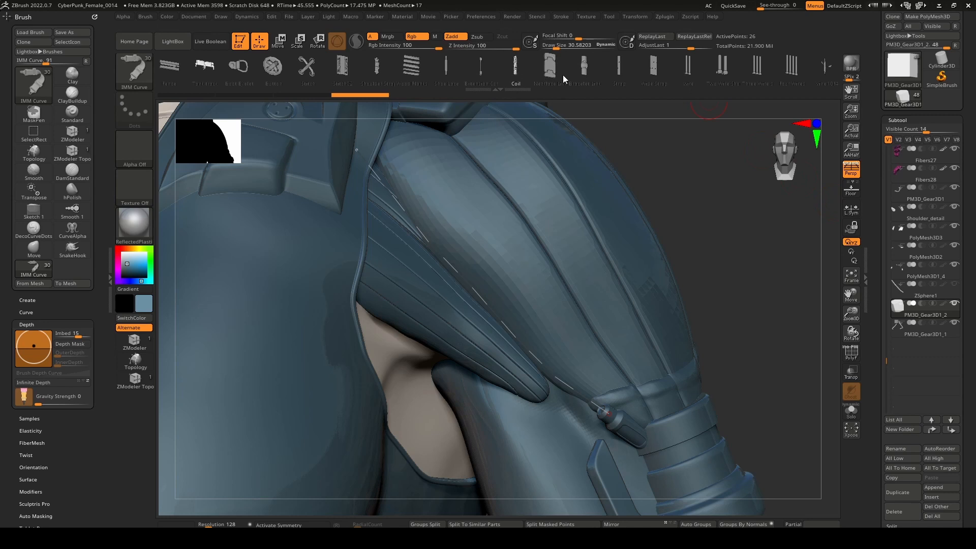
# Try the Bracelet Link insert mesh along the arm curve, and undo it.
pyautogui.moveTo(563, 75); pyautogui.dragTo(376, 80)
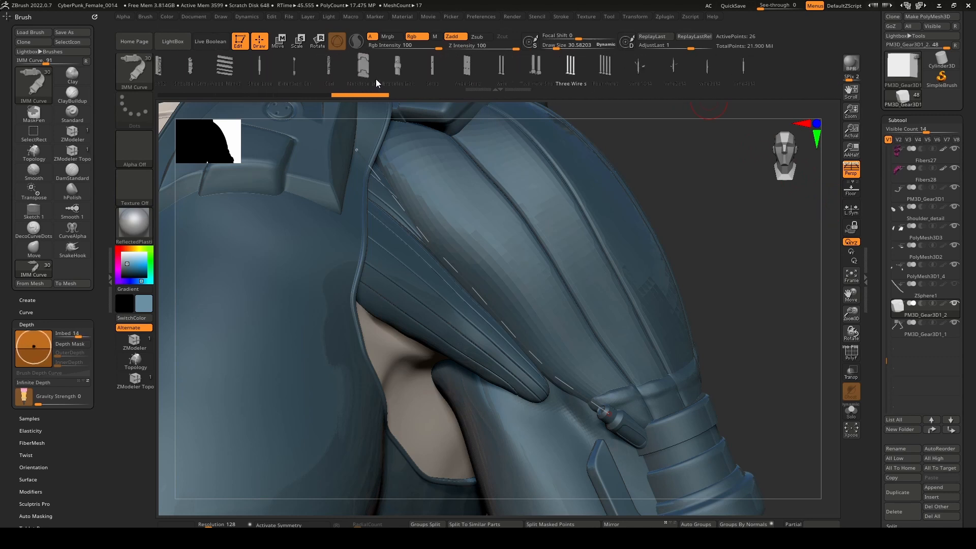
pyautogui.click(407, 74)
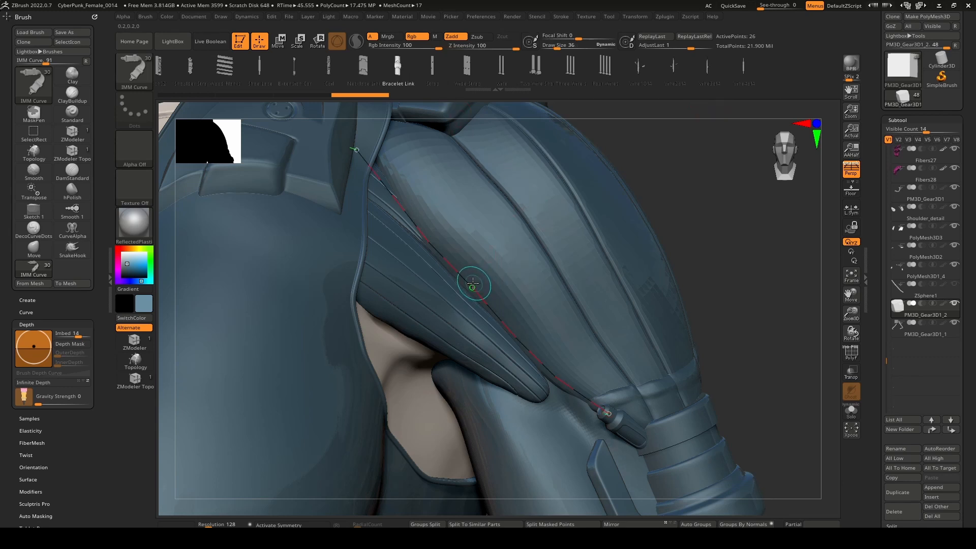
pyautogui.click(473, 283)
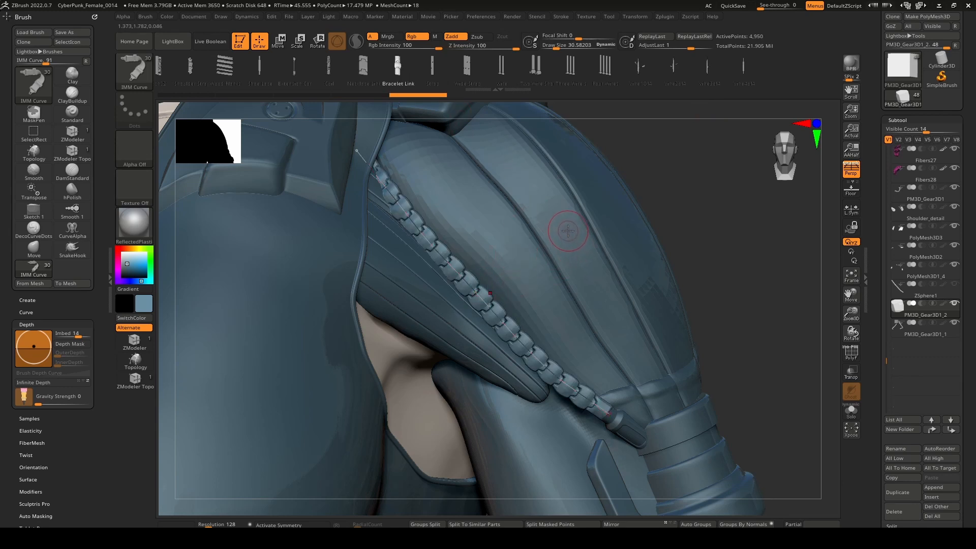
pyautogui.hotkey('ctrl', 'z')
# Try the Coil insert mesh along the arm curve at draw size 30.58, and undo it.
pyautogui.moveTo(367, 88); pyautogui.dragTo(433, 87)
pyautogui.click(403, 74)
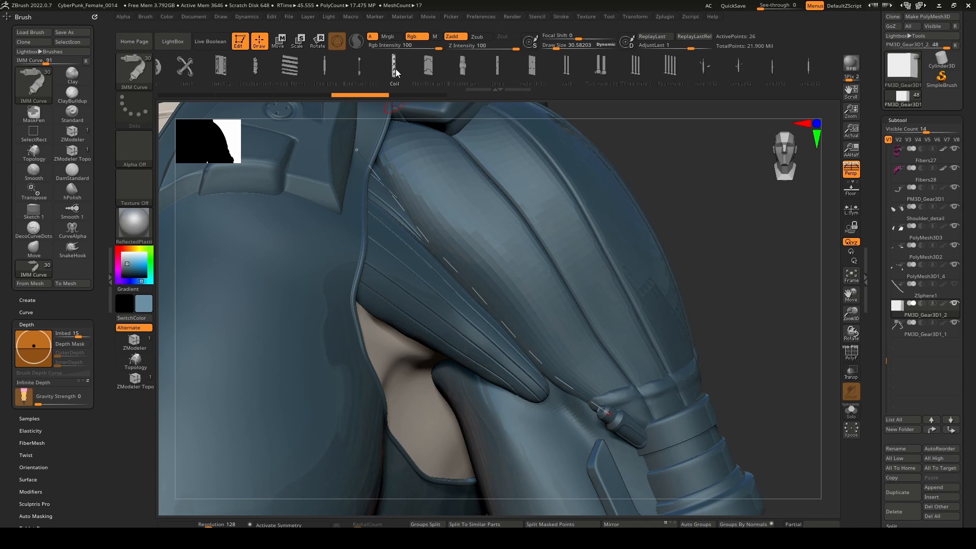
pyautogui.click(437, 251)
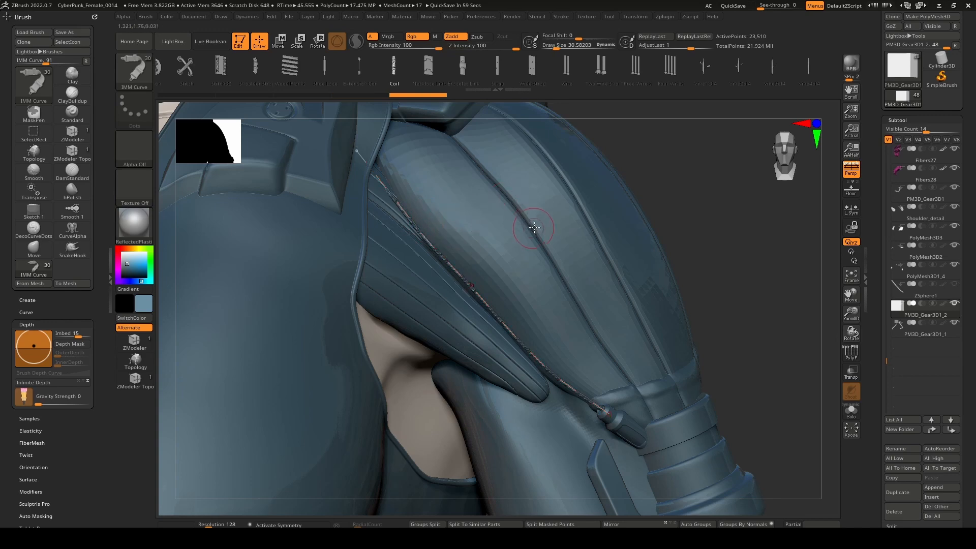
pyautogui.moveTo(517, 219)
pyautogui.mouseDown(button='right')
pyautogui.moveTo(489, 221)
pyautogui.moveTo(506, 227)
pyautogui.mouseUp(button='right')
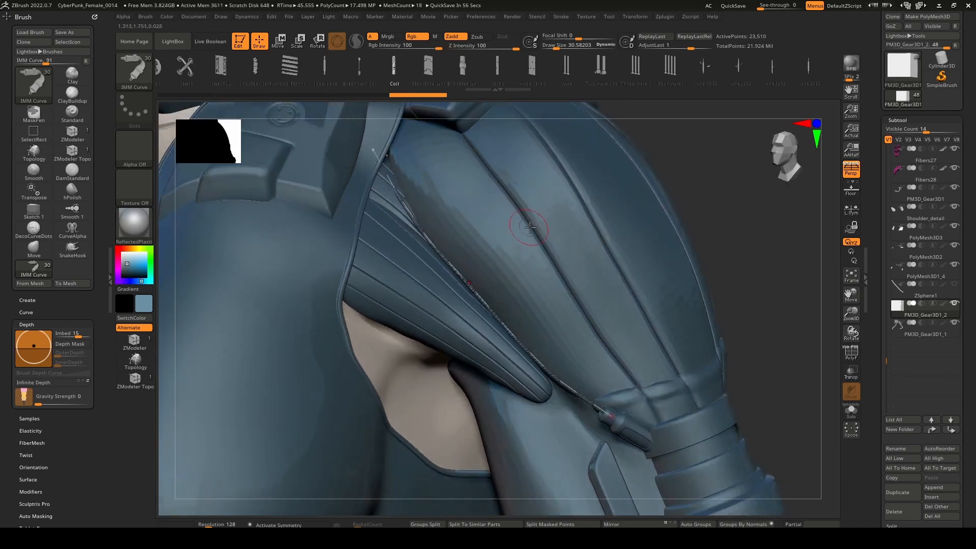
pyautogui.hotkey('ctrl', 'z')
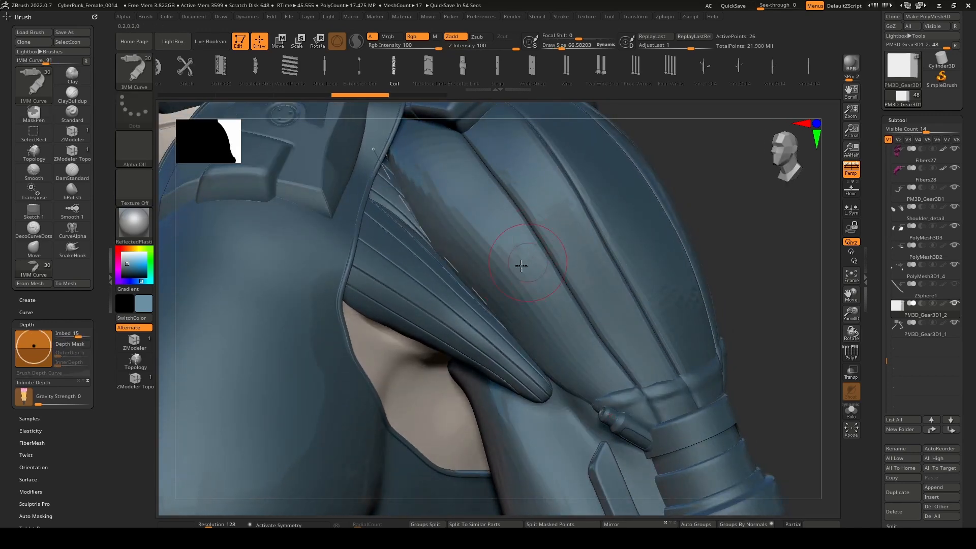
# Test the Coil mesh on the arm curve at larger draw sizes up to 118.58, undoing each attempt.
pyautogui.click(476, 278)
pyautogui.moveTo(523, 249); pyautogui.dragTo(549, 285, button='right')
pyautogui.hotkey('ctrl', 'z')
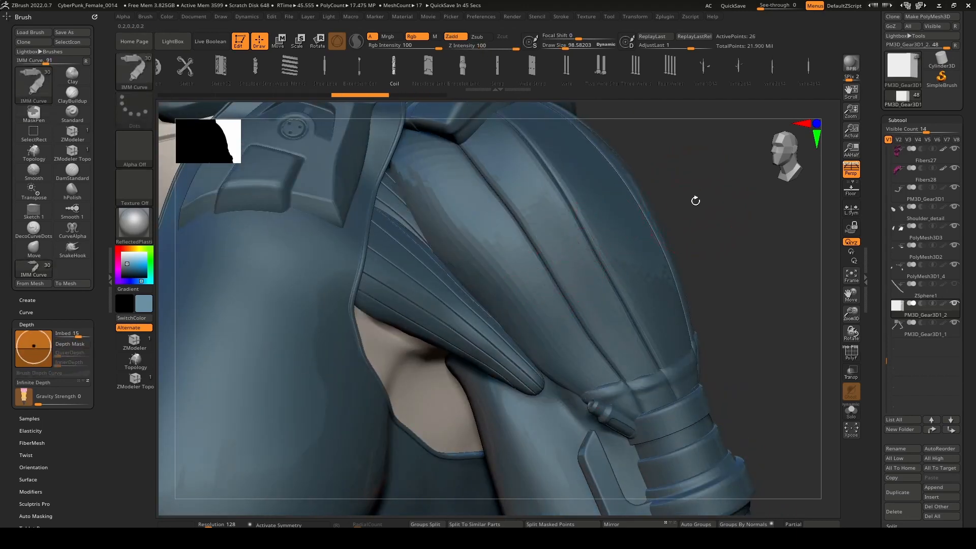
pyautogui.click(502, 318)
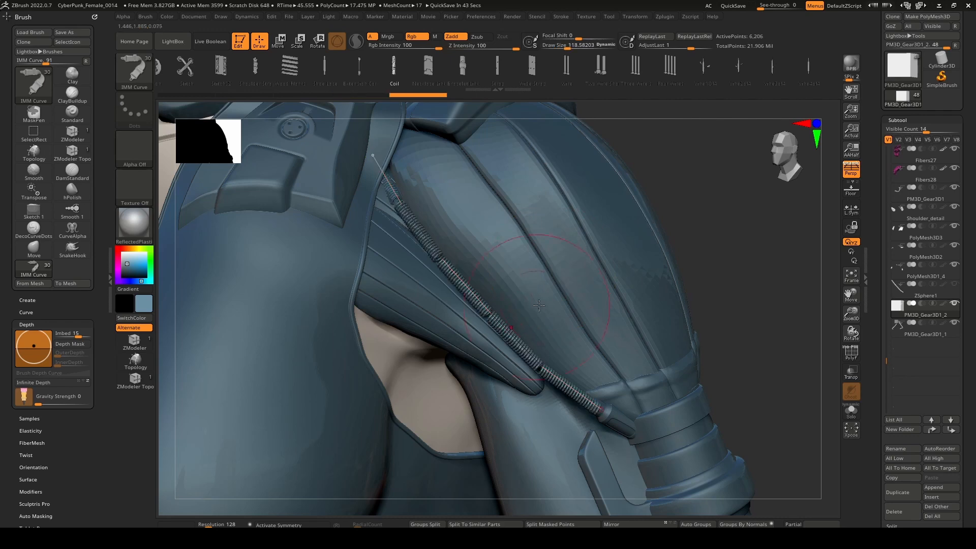
pyautogui.moveTo(597, 259)
pyautogui.mouseDown(button='right')
pyautogui.moveTo(577, 260)
pyautogui.moveTo(578, 296)
pyautogui.moveTo(590, 238)
pyautogui.moveTo(597, 265)
pyautogui.moveTo(595, 221)
pyautogui.mouseUp(button='right')
pyautogui.hotkey('ctrl', 'z')
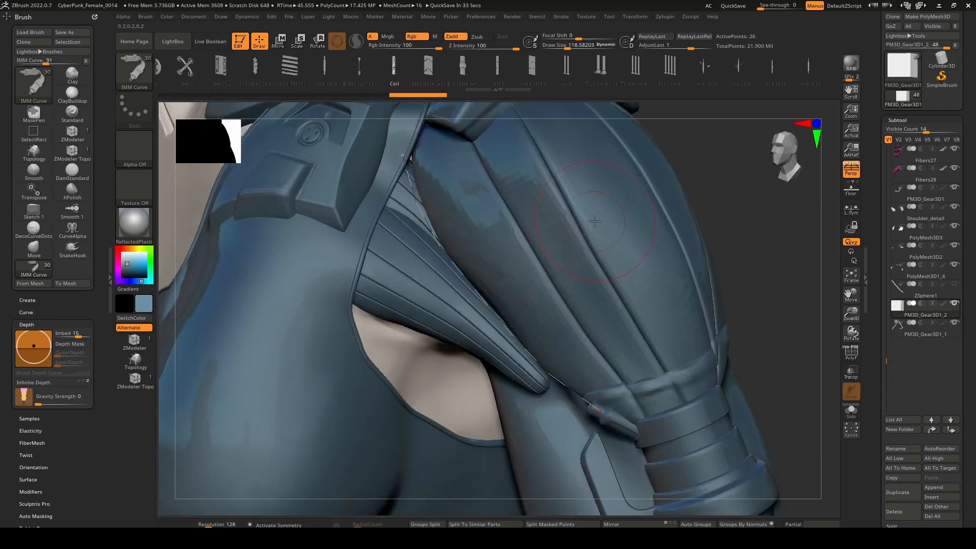
# Try the extension cord insert mesh along the arm curve, and undo it.
pyautogui.click(360, 66)
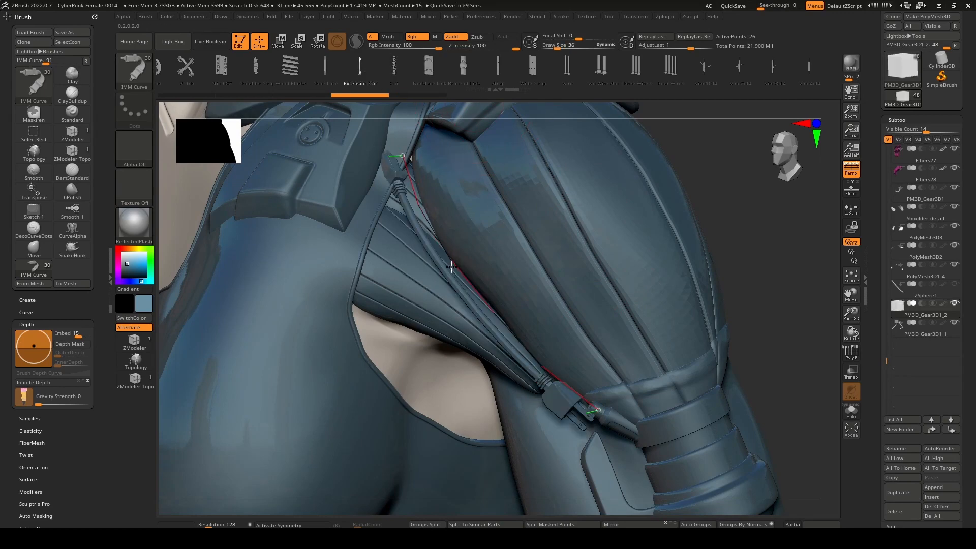
pyautogui.moveTo(470, 227); pyautogui.dragTo(733, 246, button='right')
pyautogui.hotkey('ctrl', 'z')
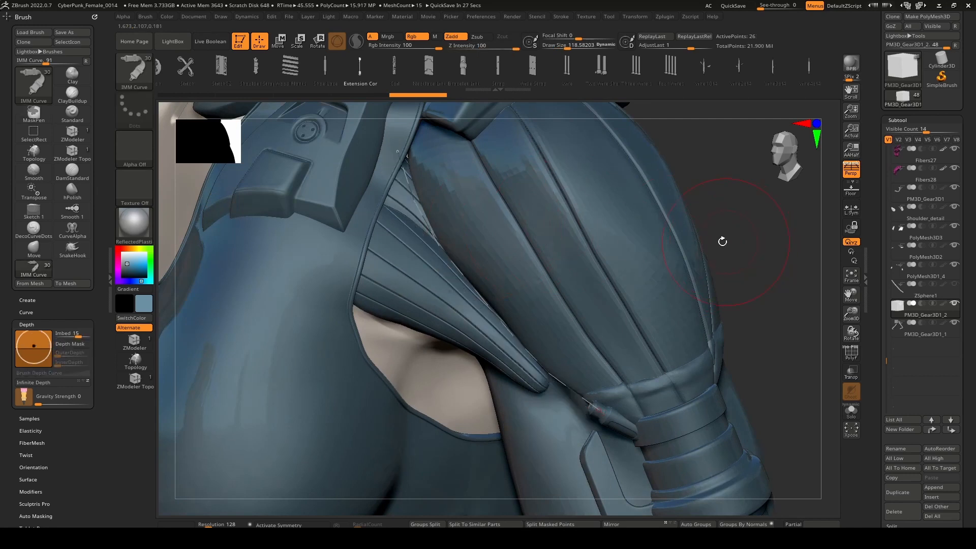
# Try the Hose01 insert mesh along the arm curve at draw size 118.58, and undo it.
pyautogui.moveTo(302, 78); pyautogui.dragTo(467, 82)
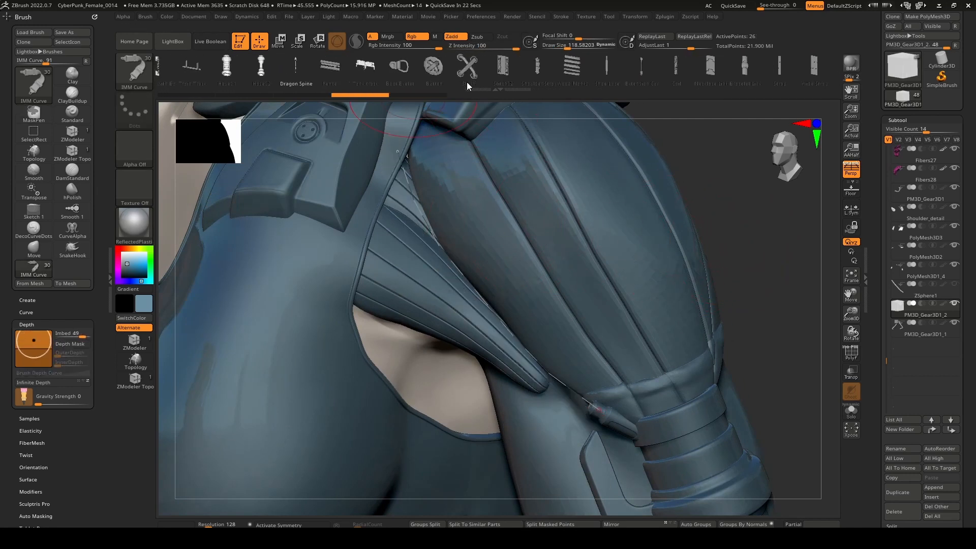
pyautogui.moveTo(331, 73); pyautogui.dragTo(385, 74)
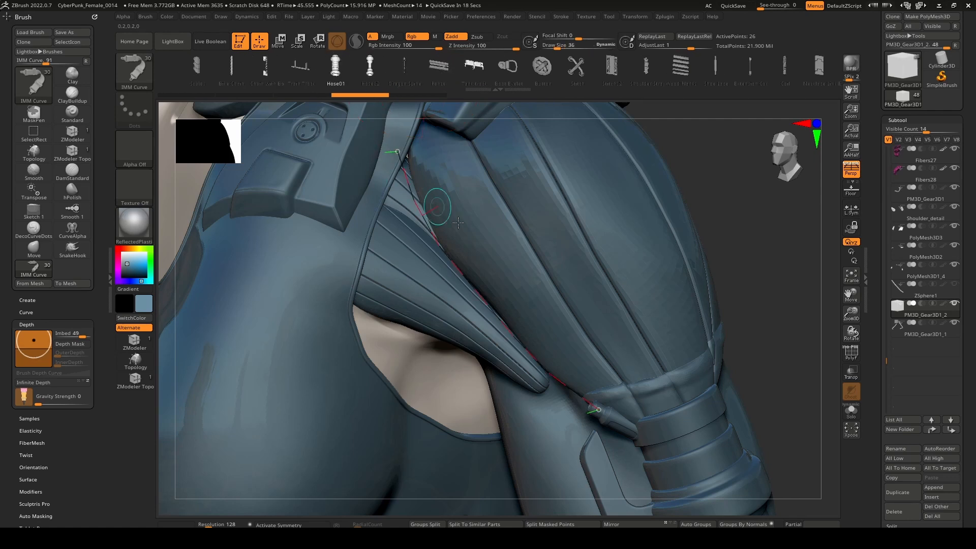
pyautogui.click(466, 274)
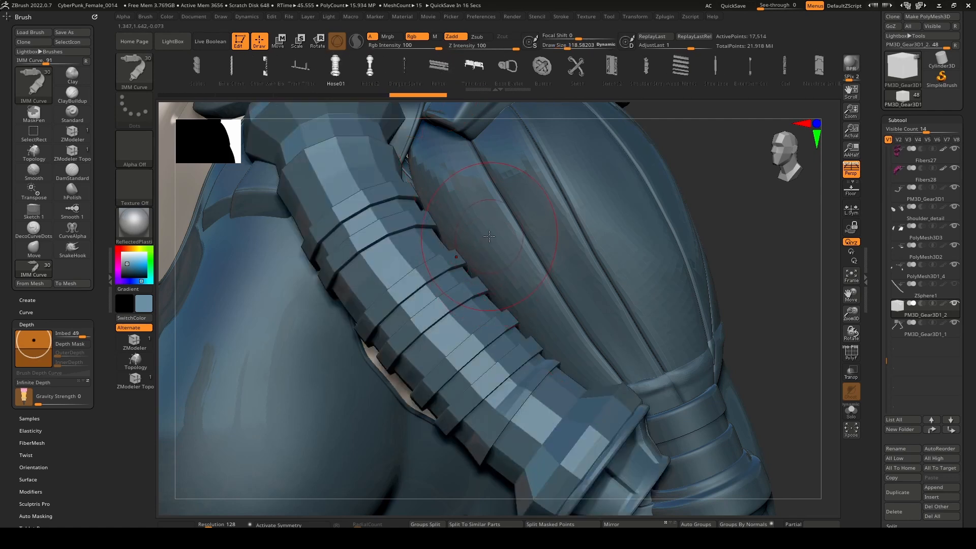
pyautogui.hotkey('ctrl', 'z')
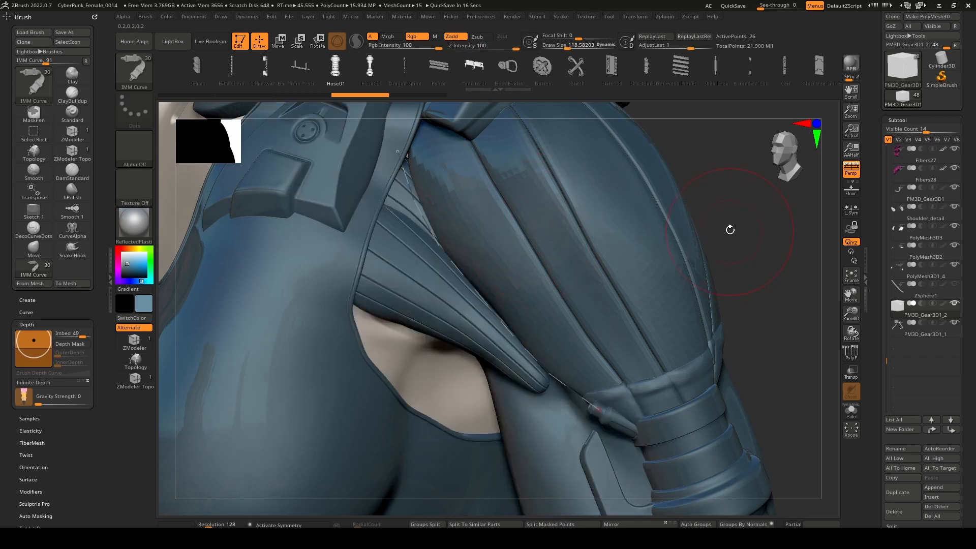
pyautogui.hotkey('ctrl', 'z')
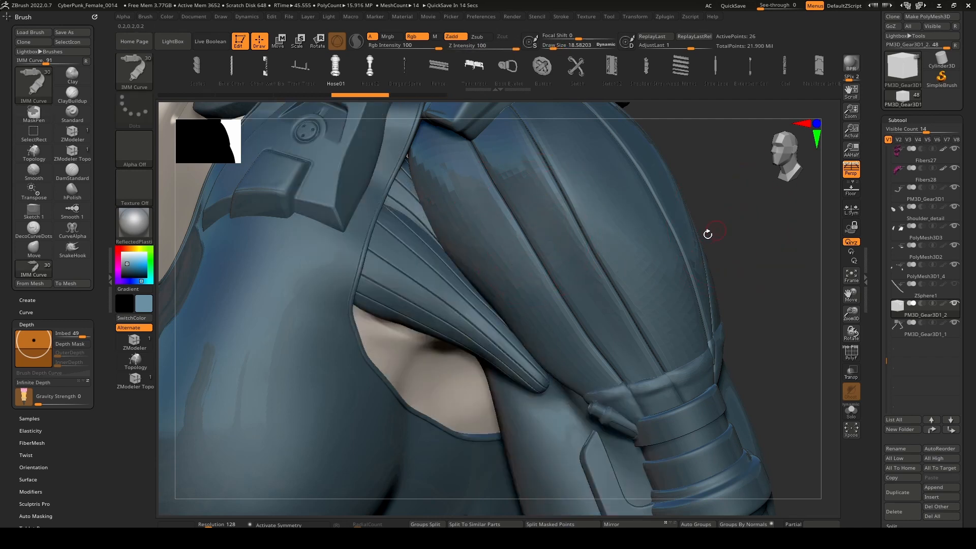
# Try the Hose01 mesh on the arm curve at draw size 14.58, inspect the fit, and undo it.
pyautogui.moveTo(397, 152); pyautogui.dragTo(558, 383)
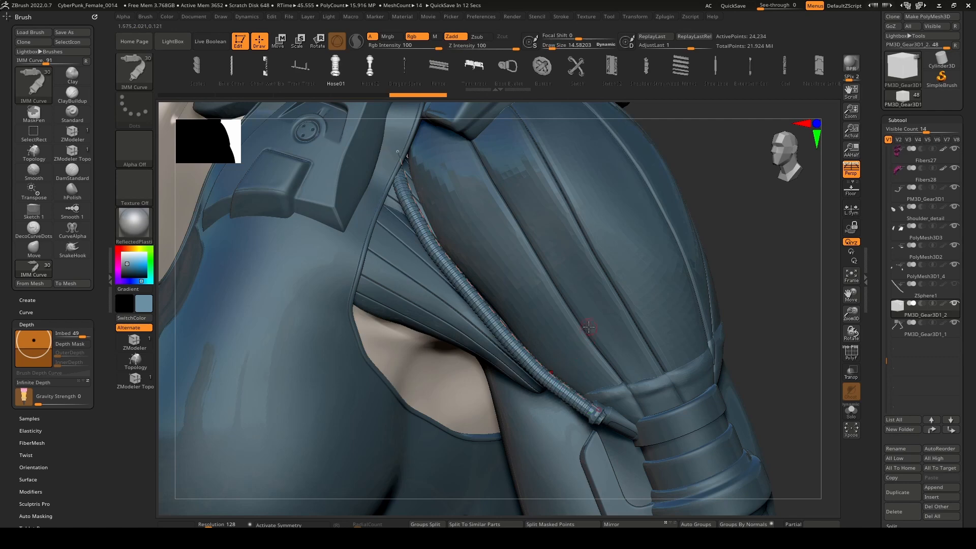
pyautogui.moveTo(588, 324)
pyautogui.mouseDown(button='right')
pyautogui.moveTo(509, 319)
pyautogui.moveTo(539, 294)
pyautogui.moveTo(619, 279)
pyautogui.moveTo(603, 257)
pyautogui.moveTo(567, 300)
pyautogui.moveTo(590, 333)
pyautogui.moveTo(604, 316)
pyautogui.mouseUp(button='right')
pyautogui.hotkey('ctrl', 'z')
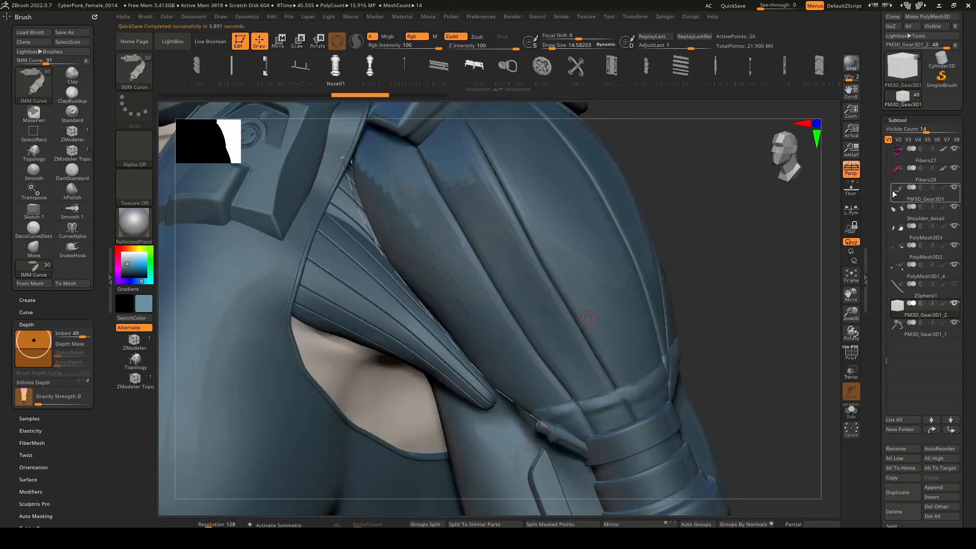
# Show the Curve Functions settings, reapply Hose01 to the arm curve as another test, and undo it.
pyautogui.moveTo(877, 182); pyautogui.dragTo(890, 298)
pyautogui.click(911, 187)
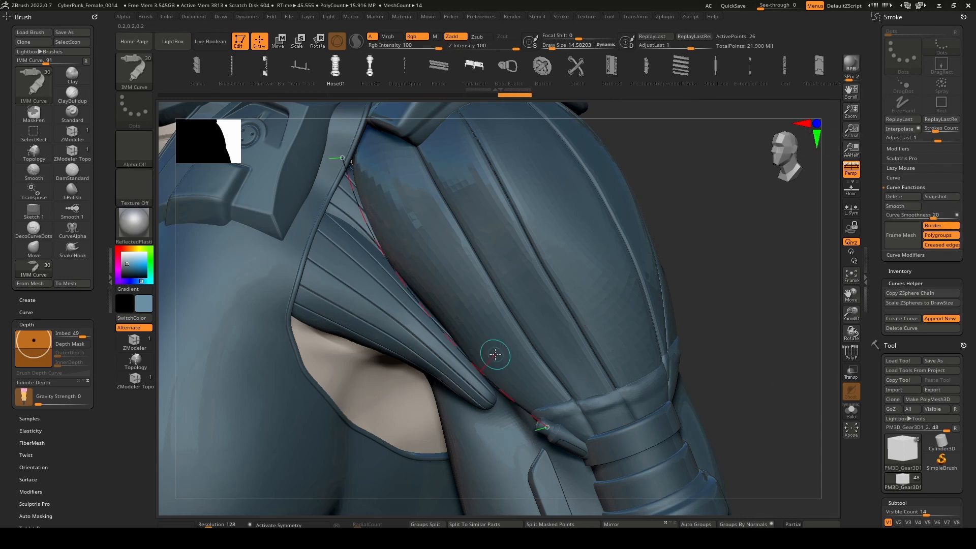
pyautogui.click(472, 360)
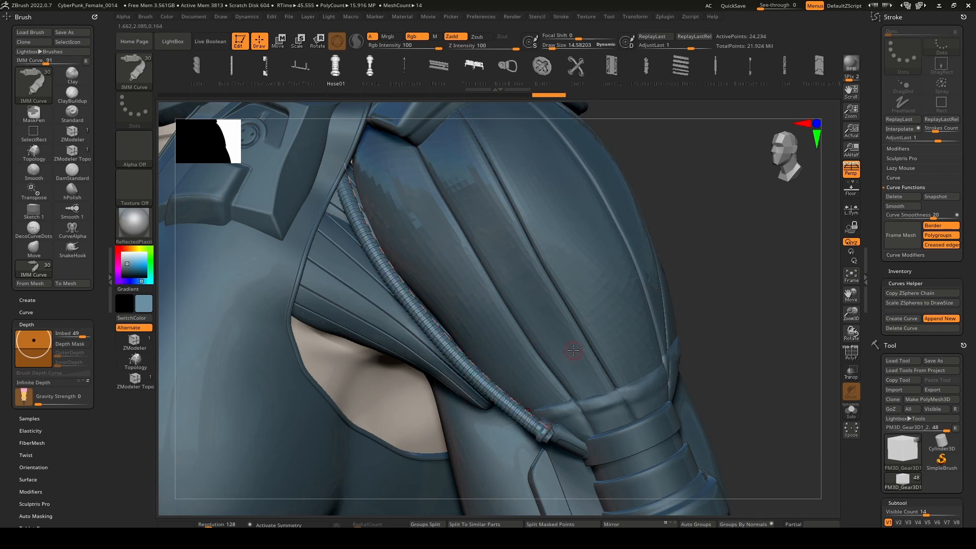
pyautogui.moveTo(563, 340)
pyautogui.mouseDown(button='right')
pyautogui.moveTo(526, 335)
pyautogui.moveTo(585, 342)
pyautogui.moveTo(584, 311)
pyautogui.moveTo(605, 302)
pyautogui.moveTo(593, 349)
pyautogui.moveTo(597, 297)
pyautogui.moveTo(578, 347)
pyautogui.mouseUp(button='right')
pyautogui.hotkey('ctrl', 'z')
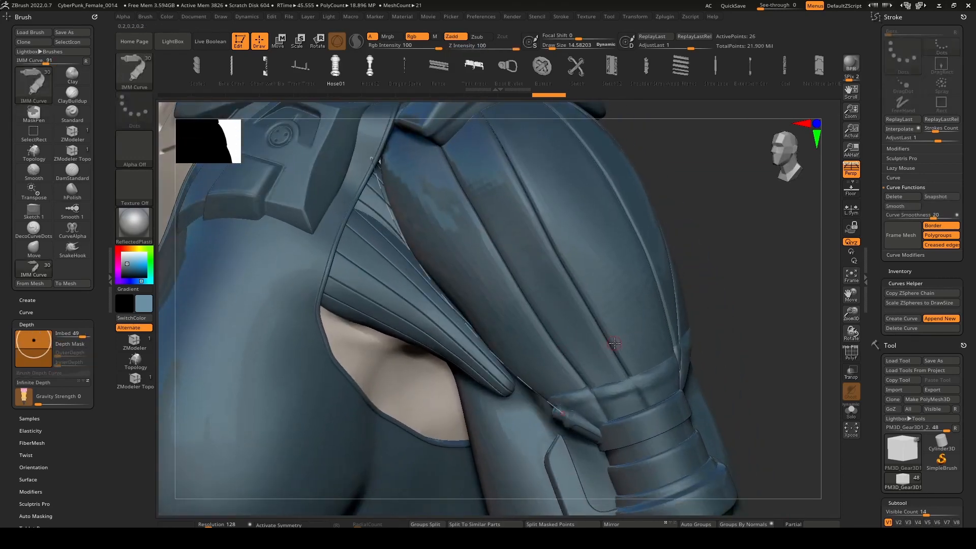
pyautogui.press('w')
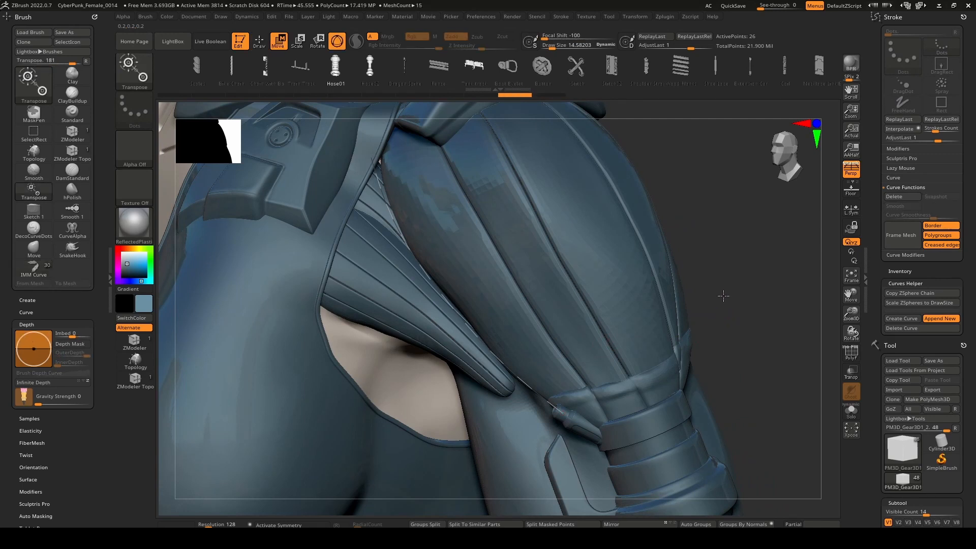
# Apply the Hose01 mesh along the arm curve, comparing draw sizes 18.58 and 14.58.
pyautogui.press('q')
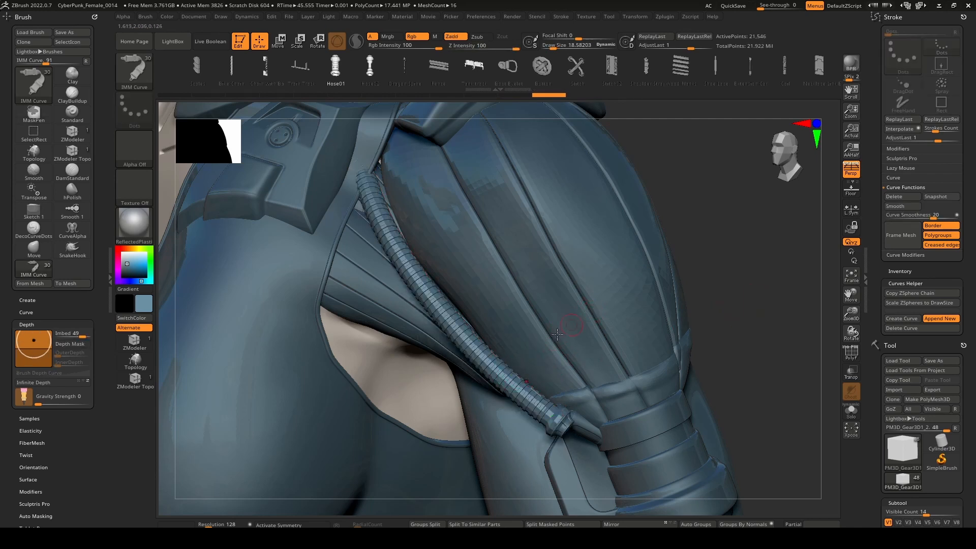
pyautogui.moveTo(507, 365); pyautogui.dragTo(516, 361)
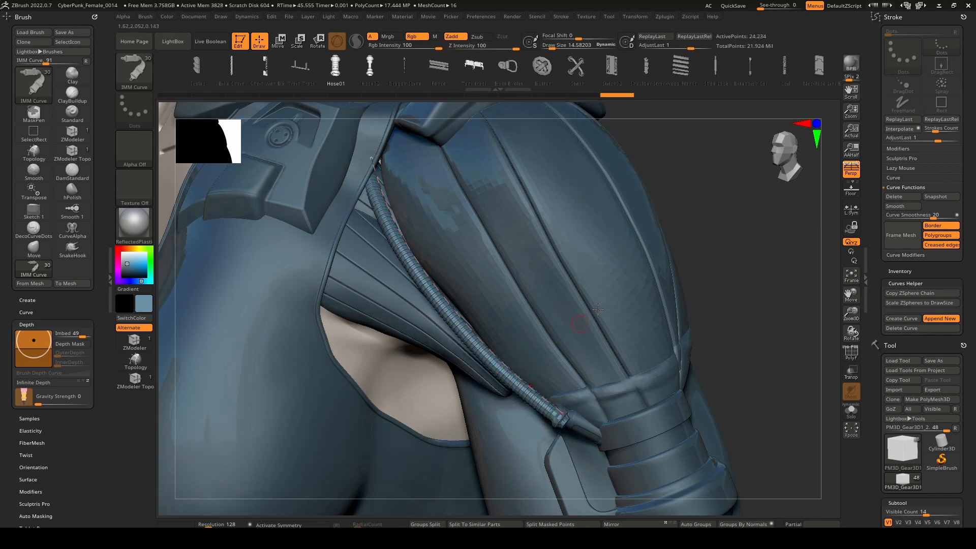
pyautogui.click(501, 371)
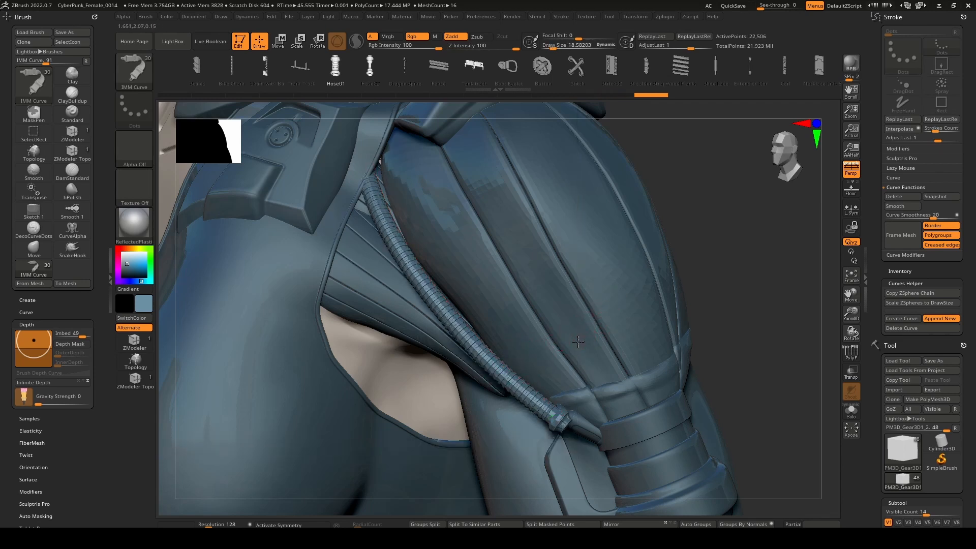
pyautogui.moveTo(578, 341)
pyautogui.mouseDown(button='right')
pyautogui.moveTo(638, 351)
pyautogui.moveTo(623, 394)
pyautogui.moveTo(545, 311)
pyautogui.moveTo(582, 327)
pyautogui.moveTo(549, 317)
pyautogui.moveTo(575, 310)
pyautogui.moveTo(550, 312)
pyautogui.moveTo(602, 399)
pyautogui.moveTo(563, 342)
pyautogui.moveTo(569, 356)
pyautogui.moveTo(552, 367)
pyautogui.moveTo(587, 367)
pyautogui.mouseUp(button='right')
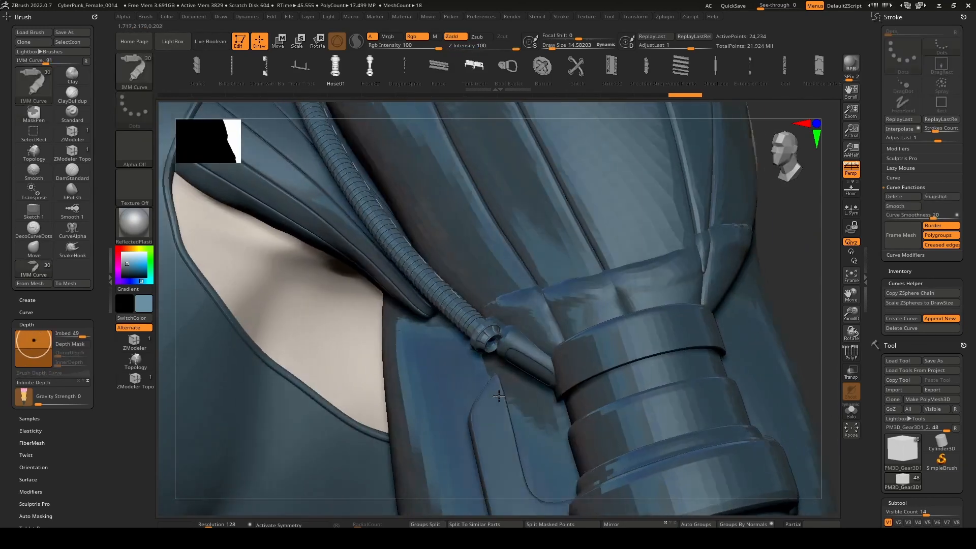
# Try to pull the curve's lower end so the hose meets the arm connector, and undo the changes.
pyautogui.moveTo(499, 396); pyautogui.dragTo(543, 343, button='right')
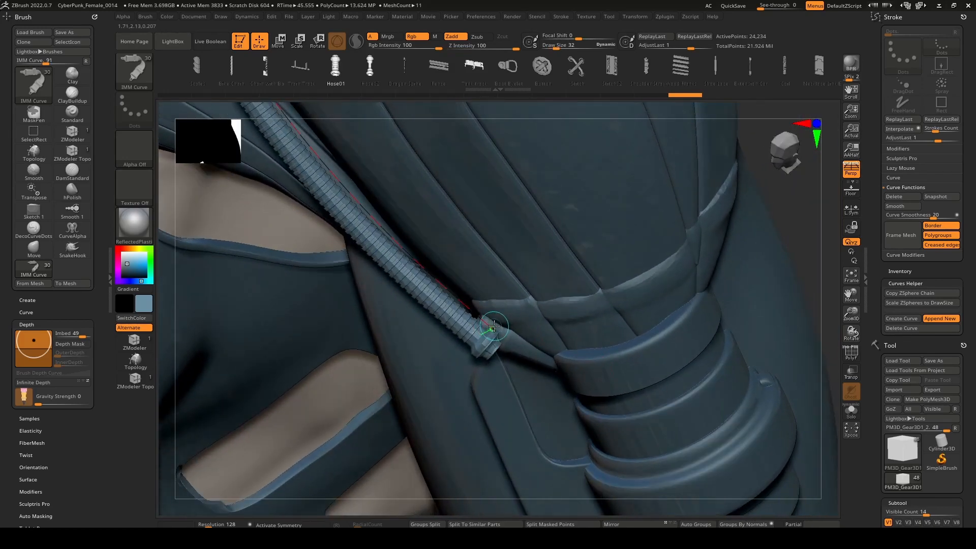
pyautogui.moveTo(493, 330); pyautogui.dragTo(489, 312)
pyautogui.moveTo(490, 311); pyautogui.dragTo(437, 264, button='right')
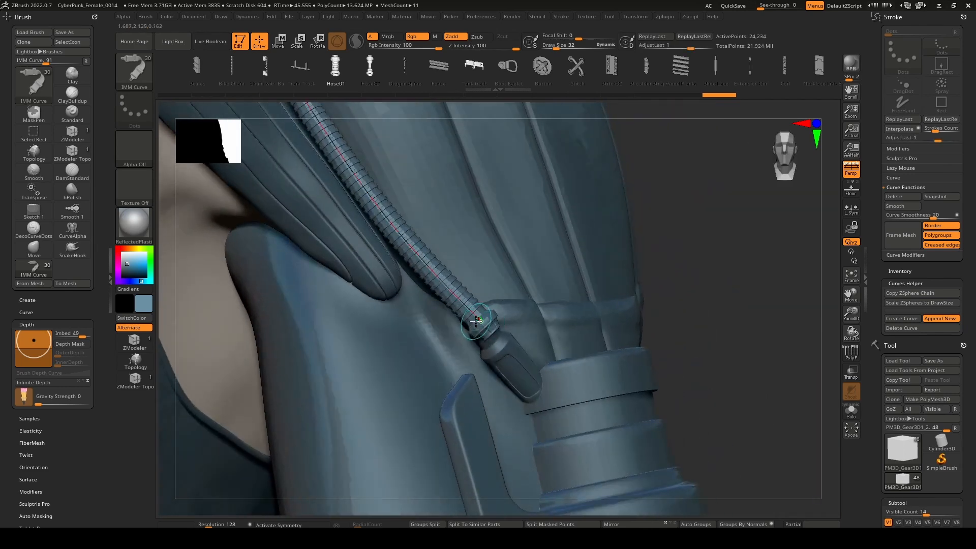
pyautogui.moveTo(475, 322); pyautogui.dragTo(478, 323)
pyautogui.moveTo(486, 316)
pyautogui.keyDown('ctrl'); pyautogui.mouseDown(button='right')
pyautogui.moveTo(492, 218)
pyautogui.moveTo(494, 280)
pyautogui.moveTo(483, 227)
pyautogui.mouseUp(button='right'); pyautogui.keyUp('ctrl')
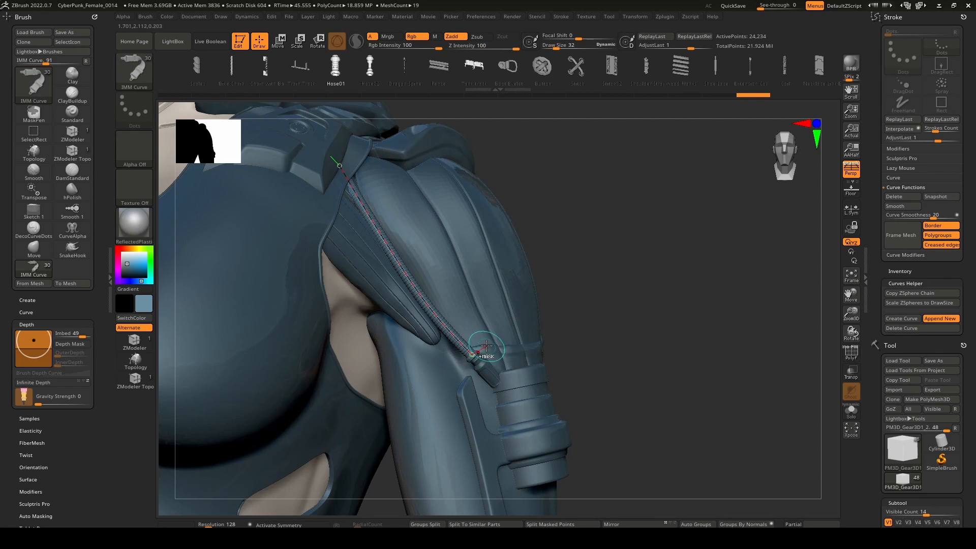
pyautogui.hotkey('ctrl', 'z')
pyautogui.hotkey('ctrl', 'z')
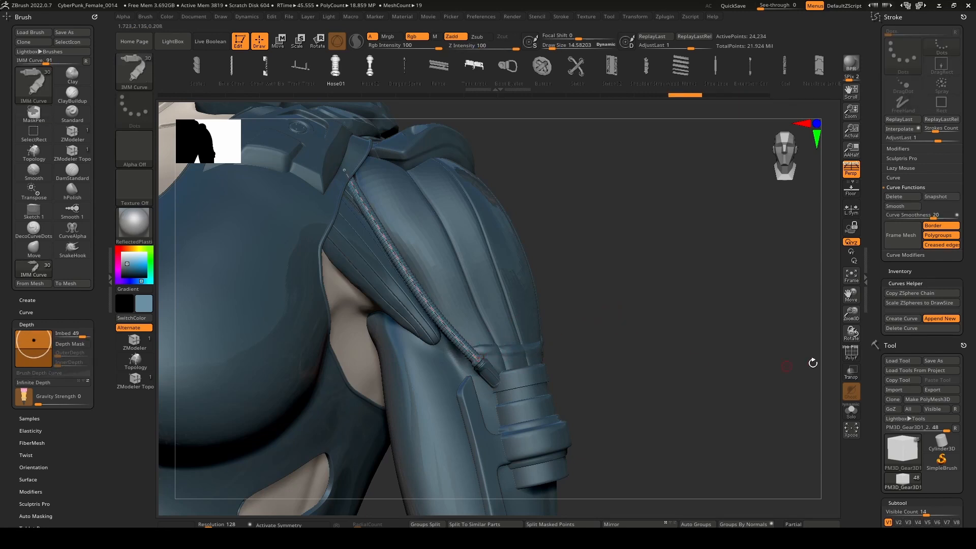
# Enable Bend End for the curve, test pulling the hose's lower end, and undo the pull.
pyautogui.click(916, 179)
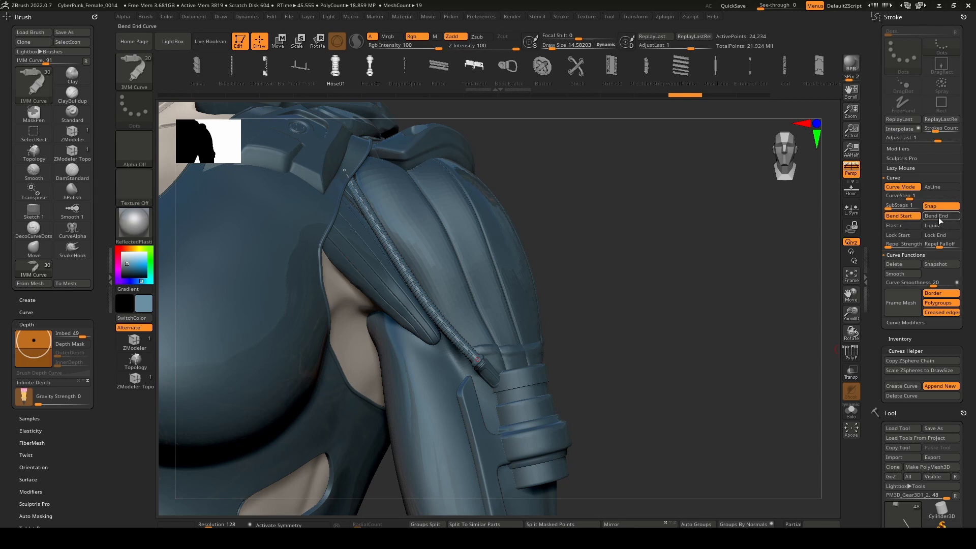
pyautogui.moveTo(477, 361)
pyautogui.mouseDown()
pyautogui.moveTo(472, 349)
pyautogui.moveTo(498, 340)
pyautogui.moveTo(485, 351)
pyautogui.moveTo(505, 349)
pyautogui.mouseUp()
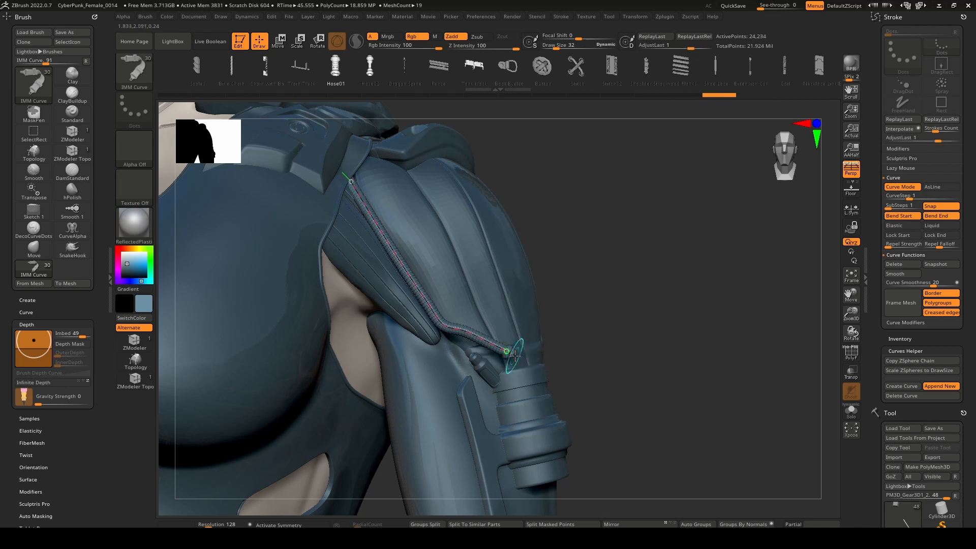
pyautogui.hotkey('ctrl', 'z')
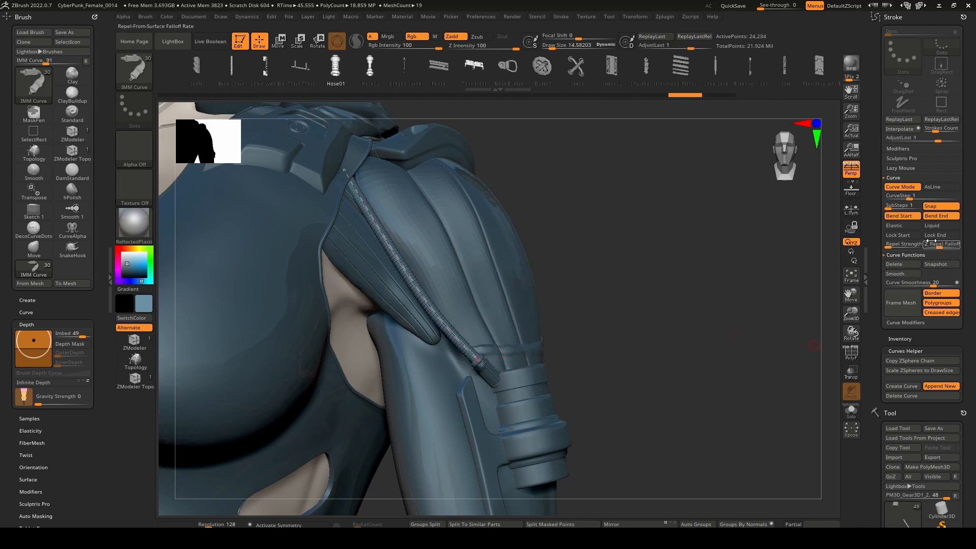
# Enable Lock End for the curve and try pulling the hose's lower end onto the arm connector.
pyautogui.moveTo(505, 371)
pyautogui.mouseDown()
pyautogui.moveTo(478, 358)
pyautogui.moveTo(496, 333)
pyautogui.moveTo(574, 344)
pyautogui.moveTo(559, 366)
pyautogui.moveTo(510, 375)
pyautogui.mouseUp()
pyautogui.moveTo(528, 382); pyautogui.dragTo(458, 403, button='right')
pyautogui.moveTo(483, 371); pyautogui.dragTo(408, 440, button='right')
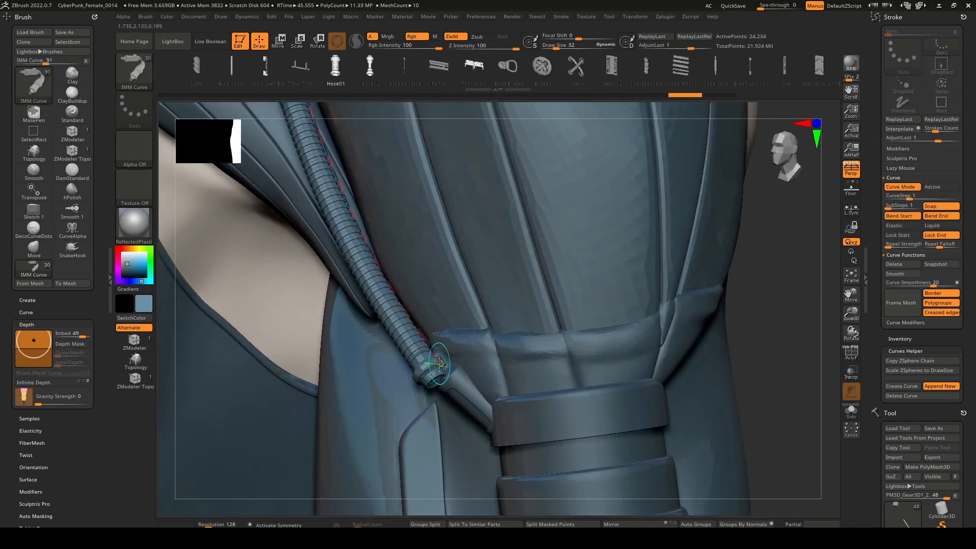
pyautogui.moveTo(440, 363); pyautogui.dragTo(446, 382)
pyautogui.moveTo(446, 382); pyautogui.dragTo(424, 367, button='right')
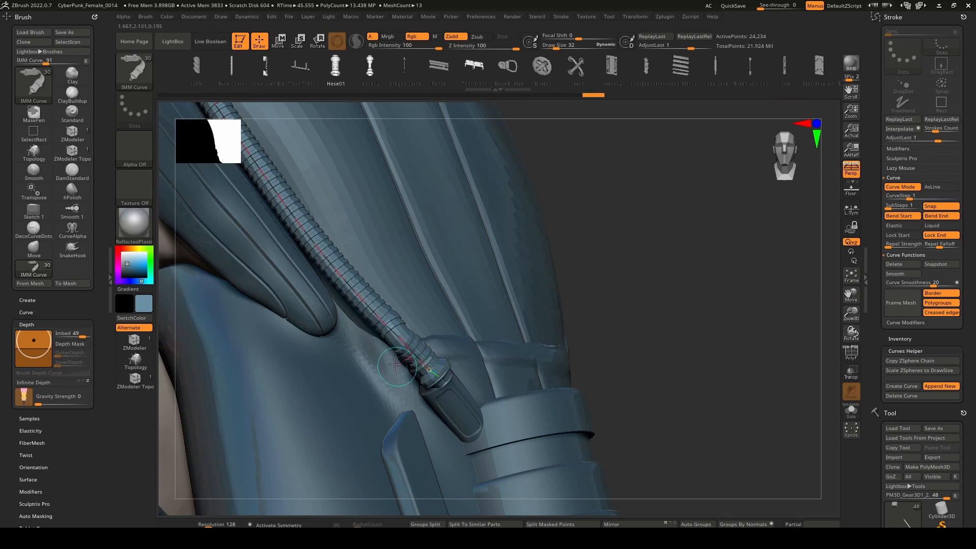
# Try bending the curve just above the connector, and undo the curve edits on the hose.
pyautogui.moveTo(399, 337); pyautogui.dragTo(394, 329)
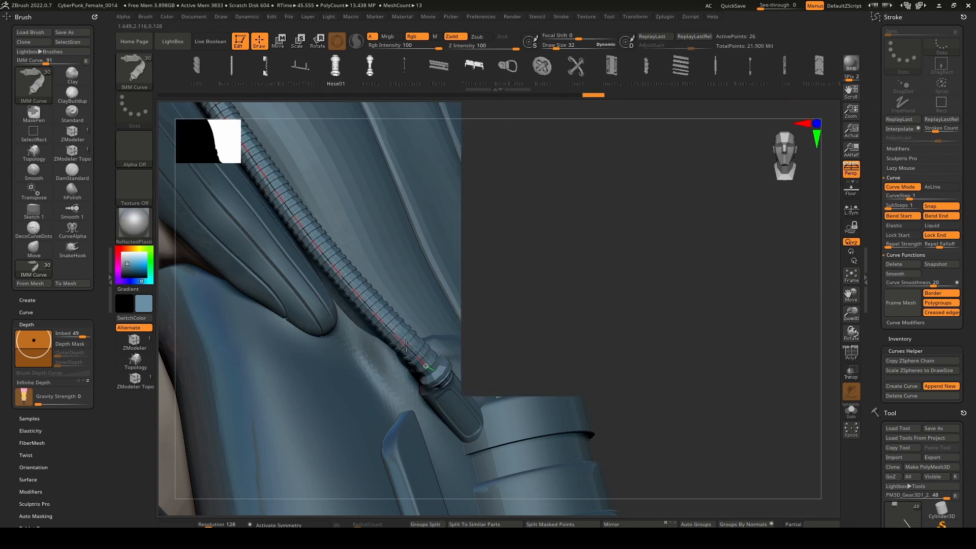
pyautogui.moveTo(411, 349)
pyautogui.mouseDown(button='right')
pyautogui.moveTo(427, 351)
pyautogui.moveTo(408, 356)
pyautogui.mouseUp(button='right')
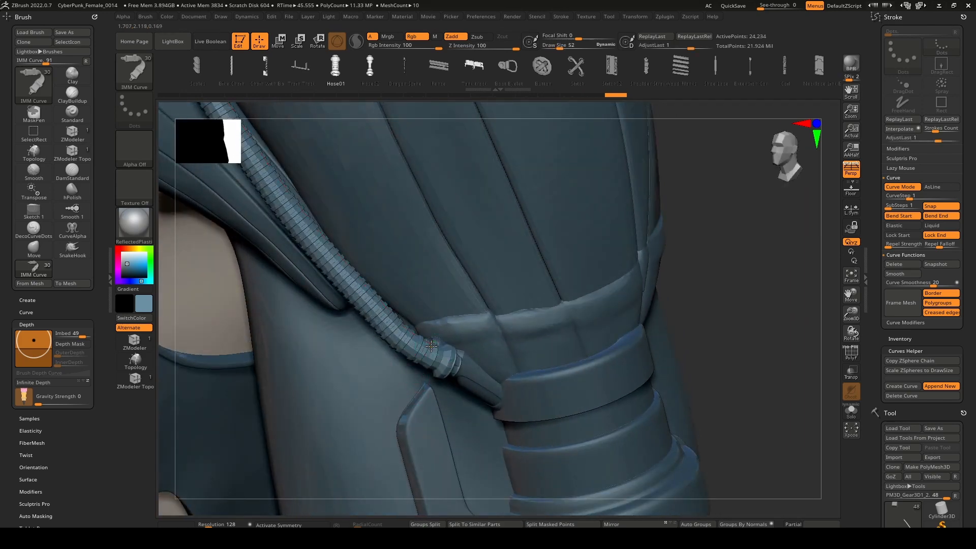
pyautogui.moveTo(427, 343); pyautogui.dragTo(393, 315)
pyautogui.moveTo(408, 324)
pyautogui.mouseDown()
pyautogui.moveTo(383, 309)
pyautogui.moveTo(403, 318)
pyautogui.mouseUp()
pyautogui.keyDown('ctrl'); pyautogui.moveTo(407, 315); pyautogui.dragTo(428, 279, button='right'); pyautogui.keyUp('ctrl')
pyautogui.hotkey('ctrl', 'z')
pyautogui.hotkey('ctrl', 'z')
pyautogui.hotkey('ctrl', 'z')
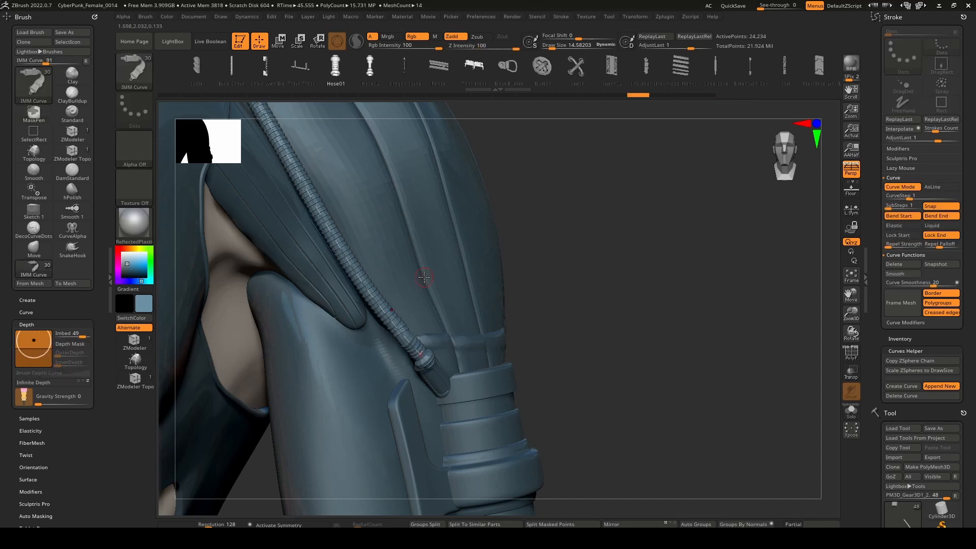
pyautogui.hotkey('ctrl', 'z')
pyautogui.hotkey('ctrl', 'z')
pyautogui.hotkey('ctrl', 'z')
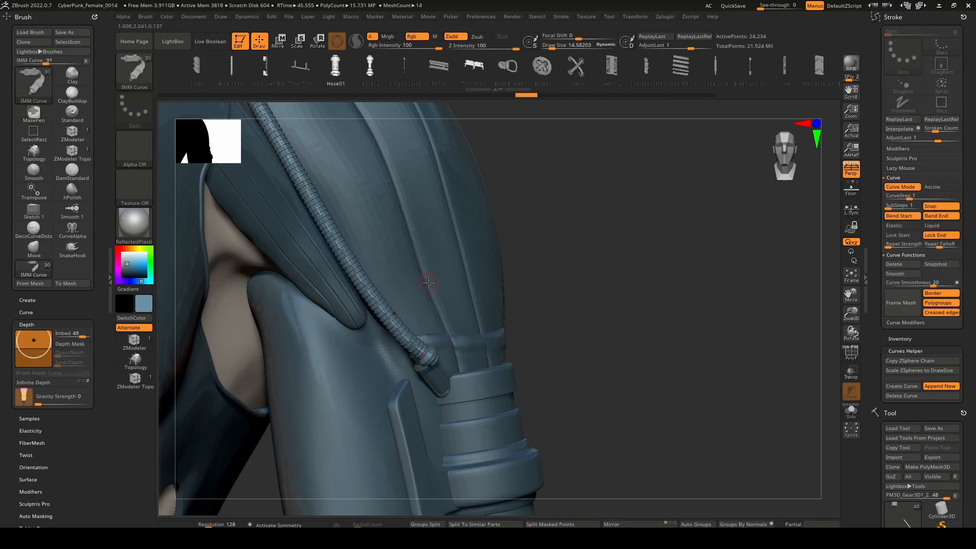
# Switch to the Move brush at draw size 108.71 and work on the hose's lower end near the connector.
pyautogui.moveTo(420, 292); pyautogui.dragTo(467, 283, button='right')
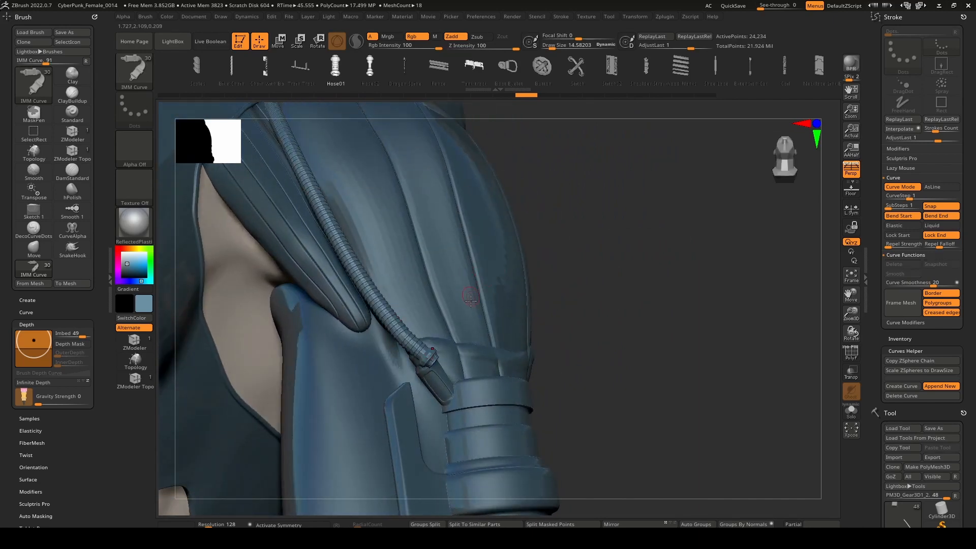
pyautogui.press('b')
pyautogui.press('m')
pyautogui.press('v')
pyautogui.press('space')
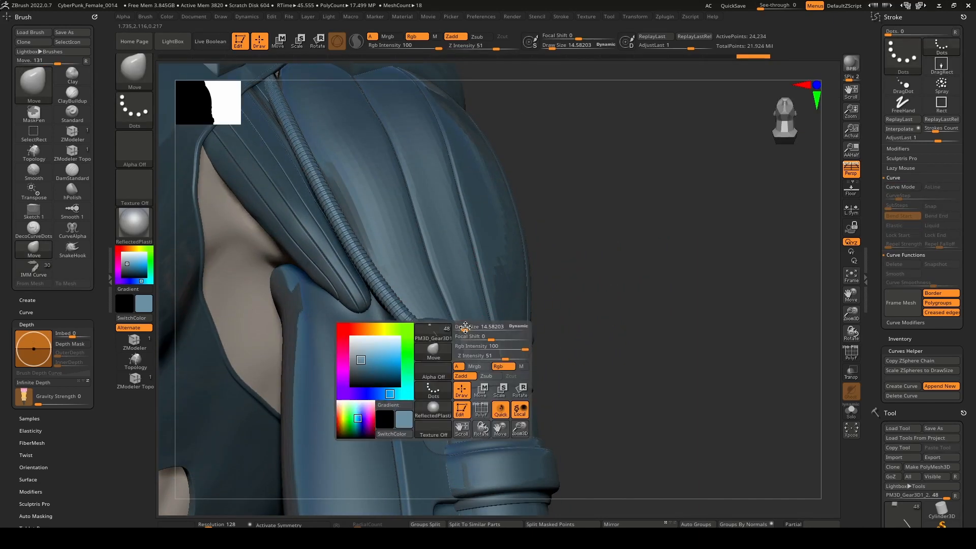
pyautogui.moveTo(466, 328); pyautogui.dragTo(480, 329)
pyautogui.moveTo(472, 318)
pyautogui.mouseDown(button='right')
pyautogui.moveTo(437, 366)
pyautogui.moveTo(463, 317)
pyautogui.mouseUp(button='right')
pyautogui.keyDown('ctrl'); pyautogui.moveTo(464, 318); pyautogui.dragTo(436, 340, button='right'); pyautogui.keyUp('ctrl')
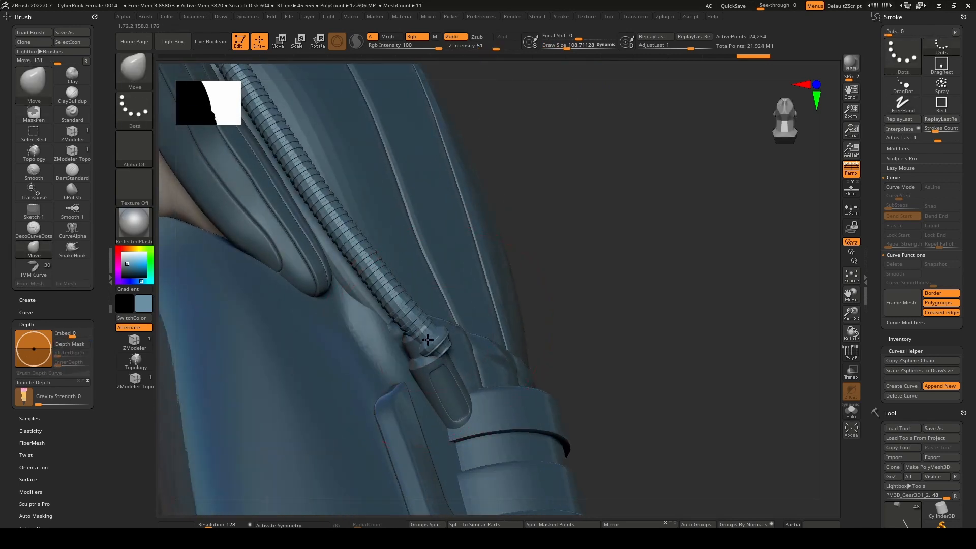
# Shift the hose's end fitting toward the connector with the Move brush at draw sizes 402.97 and 236.06.
pyautogui.press('space')
pyautogui.moveTo(440, 334)
pyautogui.mouseDown()
pyautogui.moveTo(461, 334)
pyautogui.moveTo(414, 340)
pyautogui.mouseUp()
pyautogui.moveTo(421, 346)
pyautogui.mouseDown(button='right')
pyautogui.moveTo(400, 351)
pyautogui.moveTo(418, 323)
pyautogui.mouseUp(button='right')
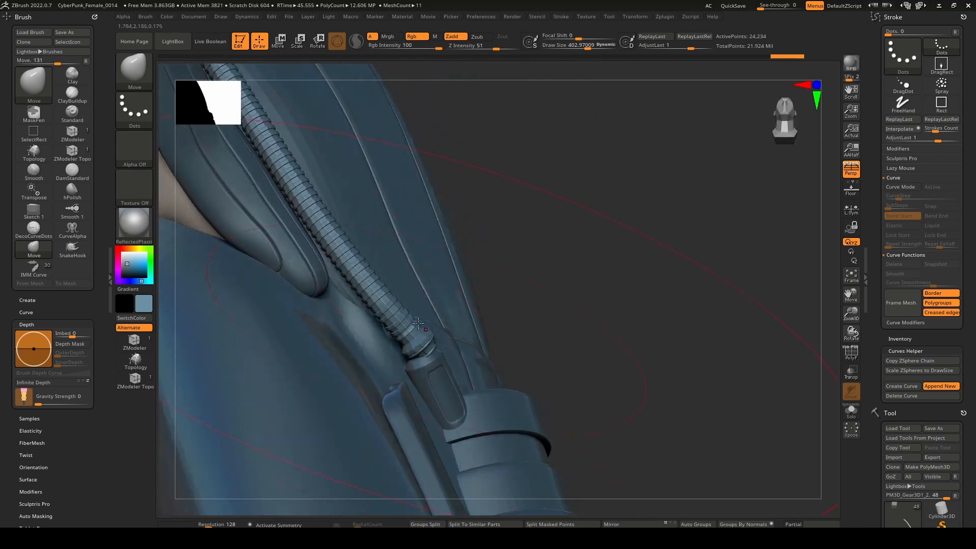
pyautogui.press('space')
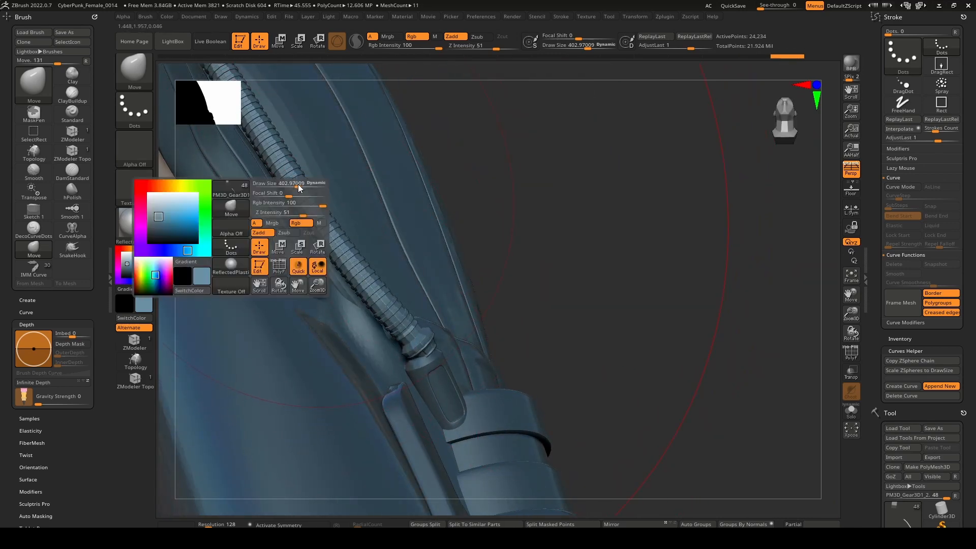
pyautogui.moveTo(298, 187); pyautogui.dragTo(290, 186)
pyautogui.moveTo(293, 177)
pyautogui.mouseDown()
pyautogui.moveTo(304, 171)
pyautogui.moveTo(365, 250)
pyautogui.mouseUp()
pyautogui.moveTo(419, 312)
pyautogui.mouseDown(button='right')
pyautogui.moveTo(438, 310)
pyautogui.moveTo(424, 307)
pyautogui.mouseUp(button='right')
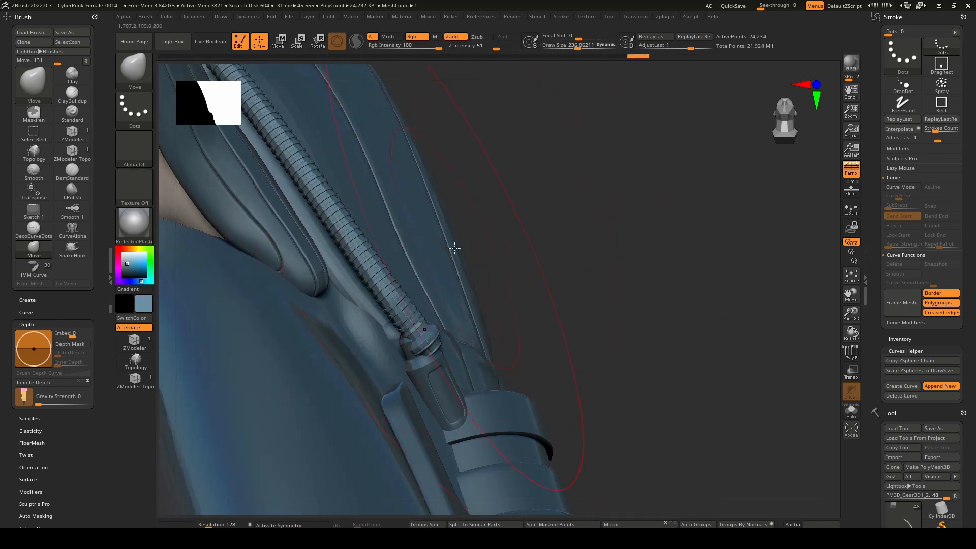
# Place the transform gizmo on the hose's lower end and align it to the hose, using ghost transparency for a clear view.
pyautogui.press('w')
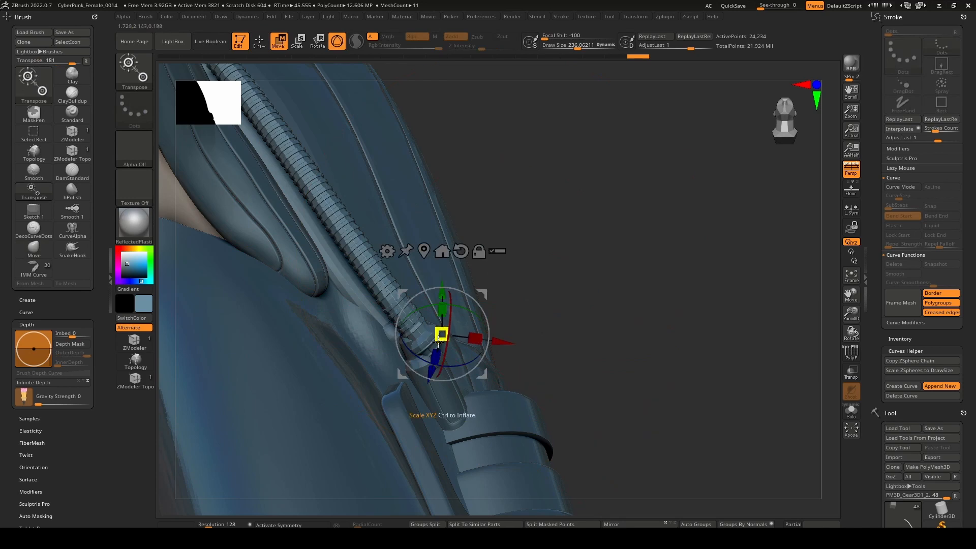
pyautogui.moveTo(436, 345); pyautogui.dragTo(475, 381, button='right')
pyautogui.hotkey('shift', 't')
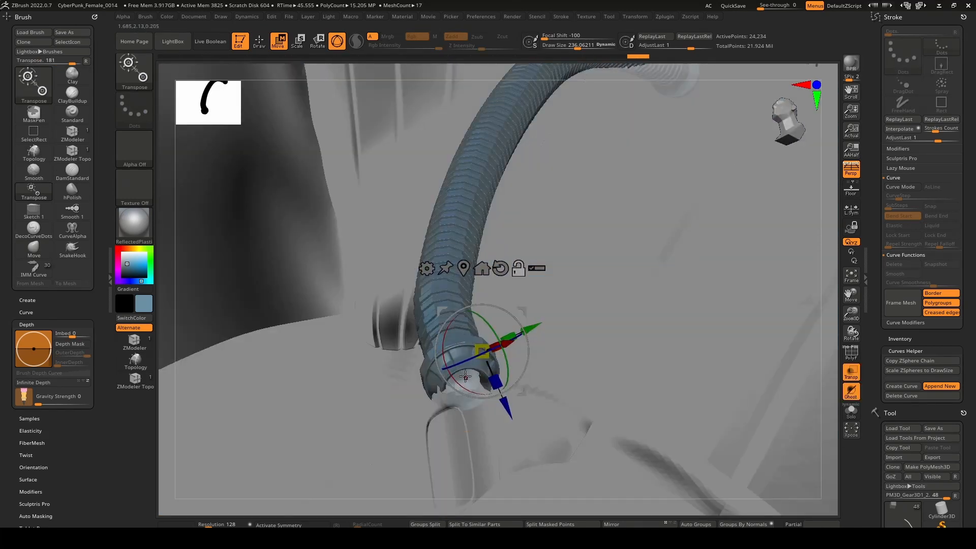
pyautogui.moveTo(456, 370); pyautogui.dragTo(458, 376)
pyautogui.moveTo(463, 387); pyautogui.dragTo(471, 412, button='right')
pyautogui.moveTo(440, 381)
pyautogui.mouseDown()
pyautogui.moveTo(451, 381)
pyautogui.moveTo(436, 377)
pyautogui.mouseUp()
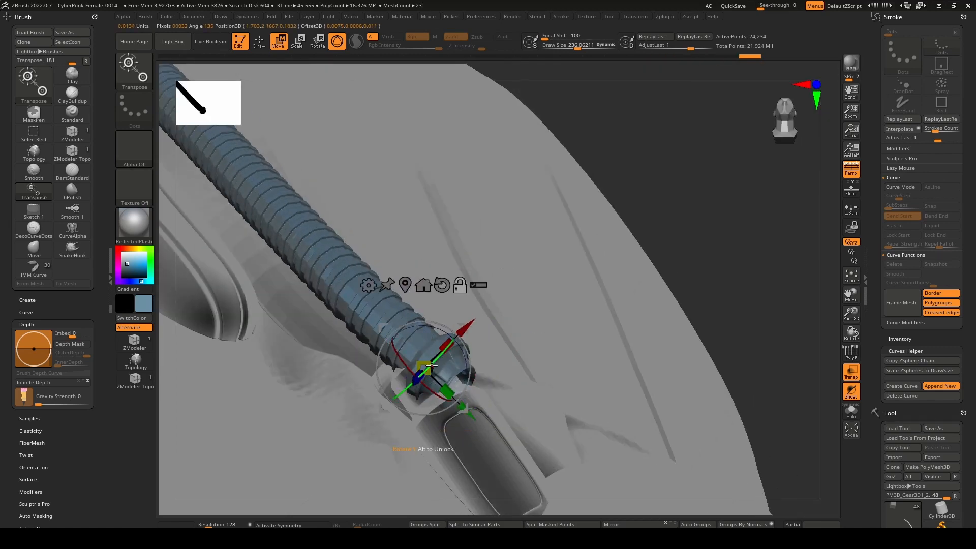
pyautogui.keyDown('alt'); pyautogui.click(408, 340); pyautogui.keyUp('alt')
pyautogui.moveTo(447, 379); pyautogui.dragTo(575, 304, button='right')
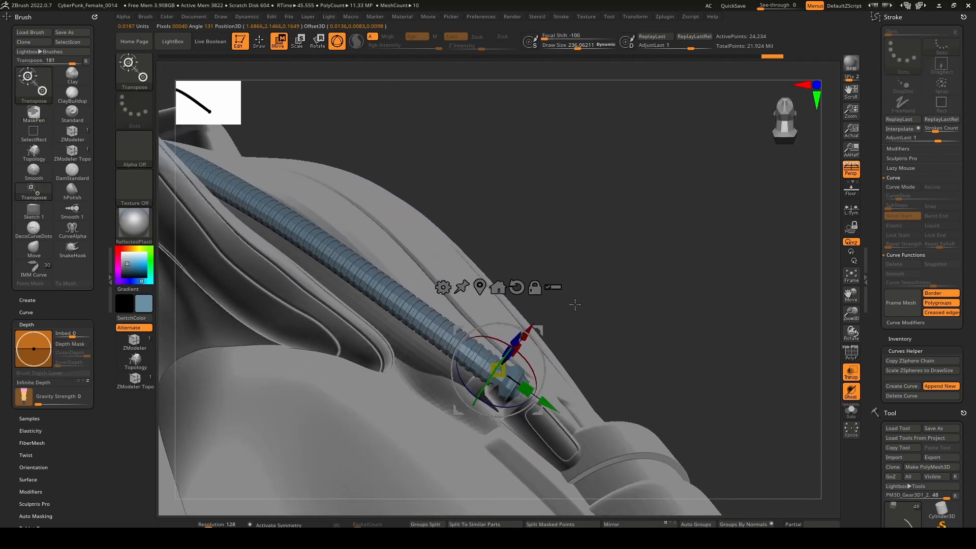
pyautogui.hotkey('shift', 't')
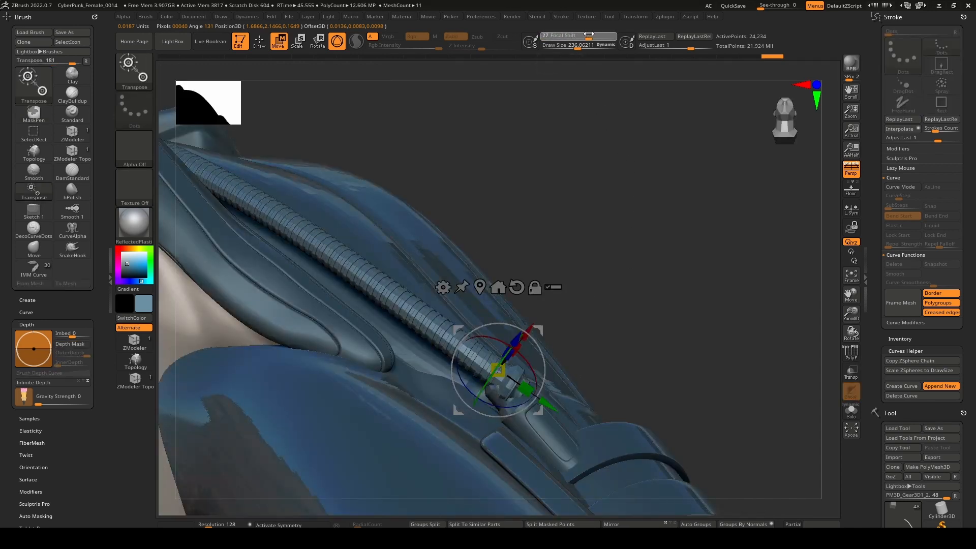
# Set the focal shift to 80 and move the hose's lower end along the gizmo's X axis.
pyautogui.moveTo(605, 33); pyautogui.dragTo(607, 33)
pyautogui.moveTo(523, 360); pyautogui.dragTo(529, 370)
pyautogui.moveTo(496, 410); pyautogui.dragTo(501, 410)
pyautogui.moveTo(551, 351); pyautogui.dragTo(528, 348, button='right')
pyautogui.moveTo(533, 341); pyautogui.dragTo(527, 339)
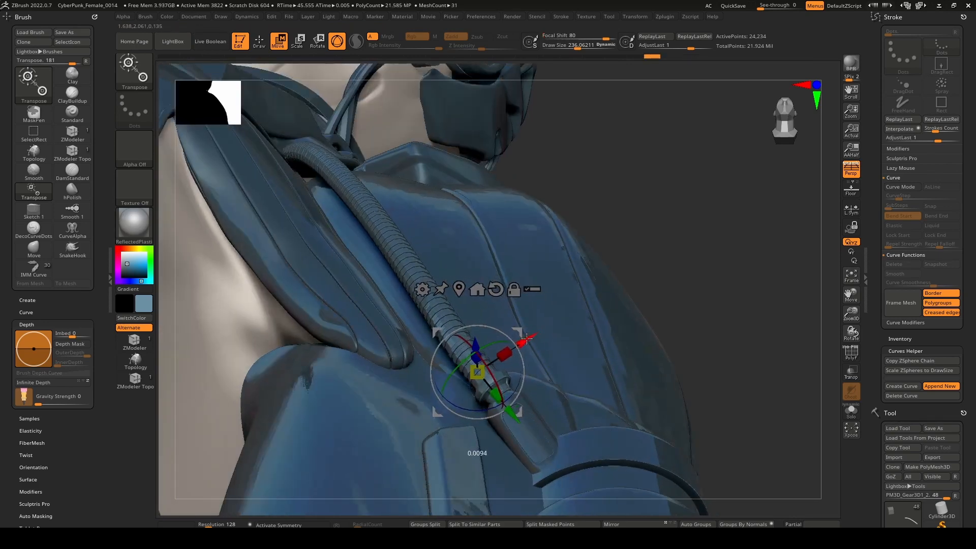
# Reposition the hose's lower end along the gizmo axes from several angles to line it up with the connector.
pyautogui.moveTo(509, 418); pyautogui.dragTo(499, 406)
pyautogui.moveTo(514, 404); pyautogui.dragTo(480, 404, button='right')
pyautogui.moveTo(492, 402); pyautogui.dragTo(491, 403)
pyautogui.moveTo(492, 403); pyautogui.dragTo(472, 397, button='right')
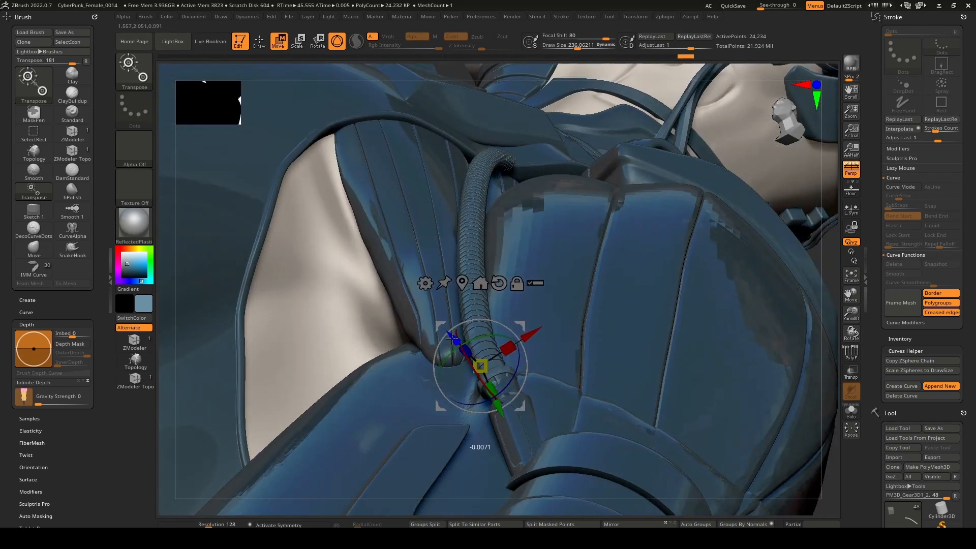
pyautogui.moveTo(535, 331); pyautogui.dragTo(540, 331)
pyautogui.moveTo(501, 353); pyautogui.dragTo(531, 392, button='right')
pyautogui.moveTo(525, 400); pyautogui.dragTo(556, 394)
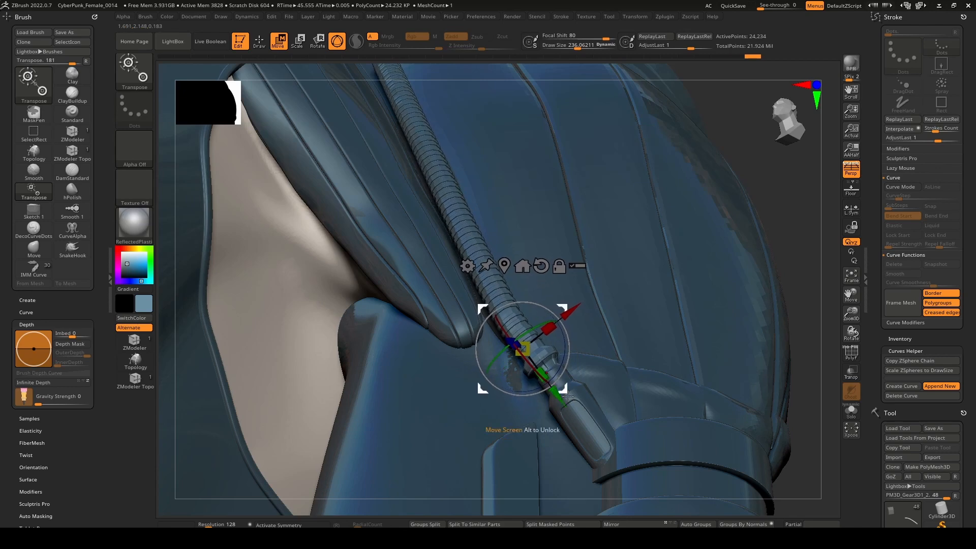
# Fine-tune the hose end's fit against the connector with small X-axis and screen-plane gizmo adjustments.
pyautogui.moveTo(568, 311); pyautogui.dragTo(571, 308)
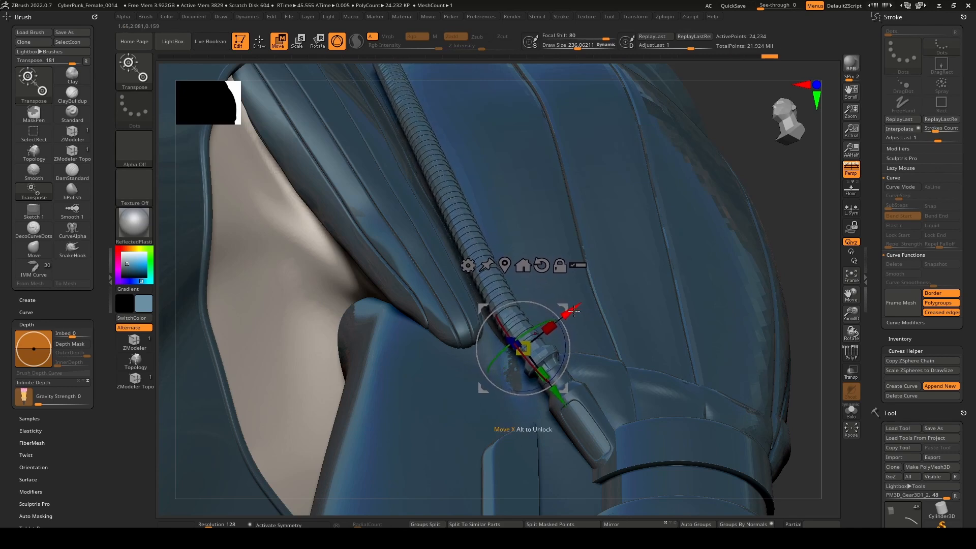
pyautogui.moveTo(600, 350); pyautogui.dragTo(623, 427, button='right')
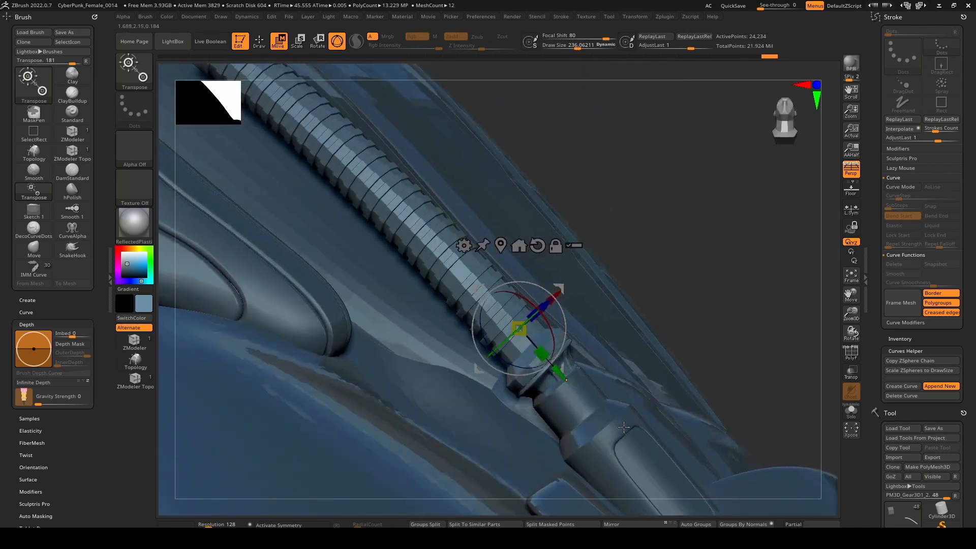
pyautogui.moveTo(559, 290); pyautogui.dragTo(553, 336)
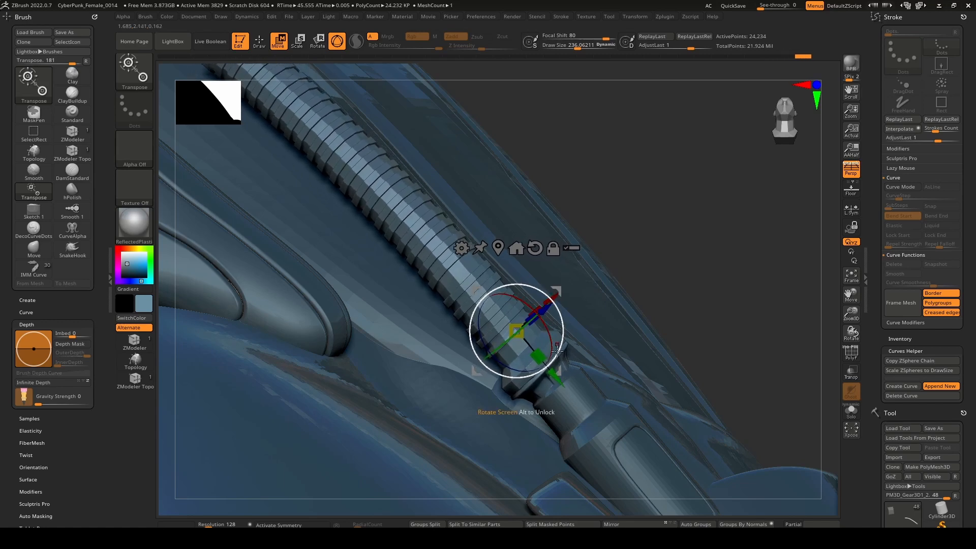
pyautogui.moveTo(563, 333); pyautogui.dragTo(565, 309, button='right')
pyautogui.moveTo(566, 310); pyautogui.dragTo(578, 301)
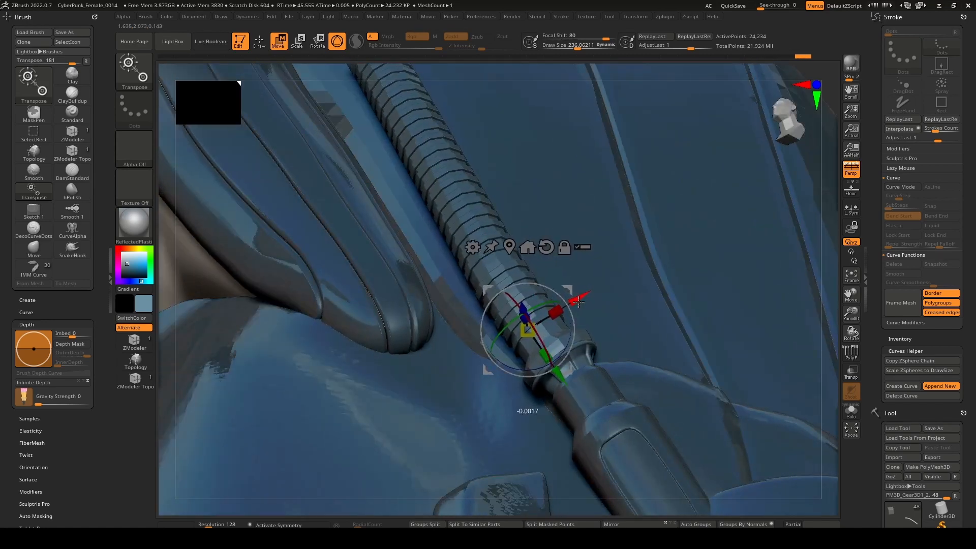
# Place the transform gizmo on the hose's upper end below the shoulder, try an X-axis move and undo it.
pyautogui.moveTo(565, 370)
pyautogui.mouseDown()
pyautogui.moveTo(569, 336)
pyautogui.moveTo(544, 356)
pyautogui.moveTo(600, 488)
pyautogui.mouseUp()
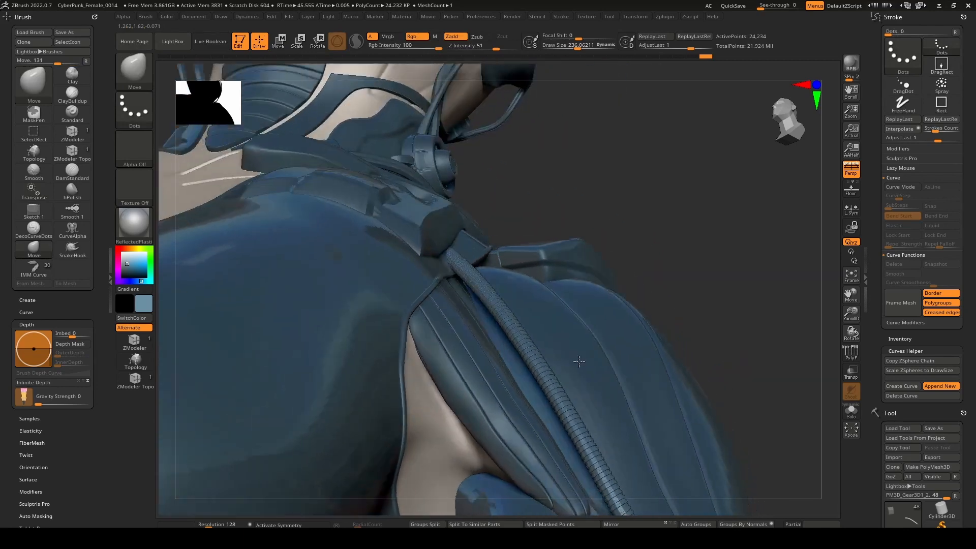
pyautogui.moveTo(579, 362)
pyautogui.mouseDown(button='right')
pyautogui.moveTo(561, 265)
pyautogui.moveTo(534, 326)
pyautogui.moveTo(547, 289)
pyautogui.moveTo(442, 270)
pyautogui.mouseUp(button='right')
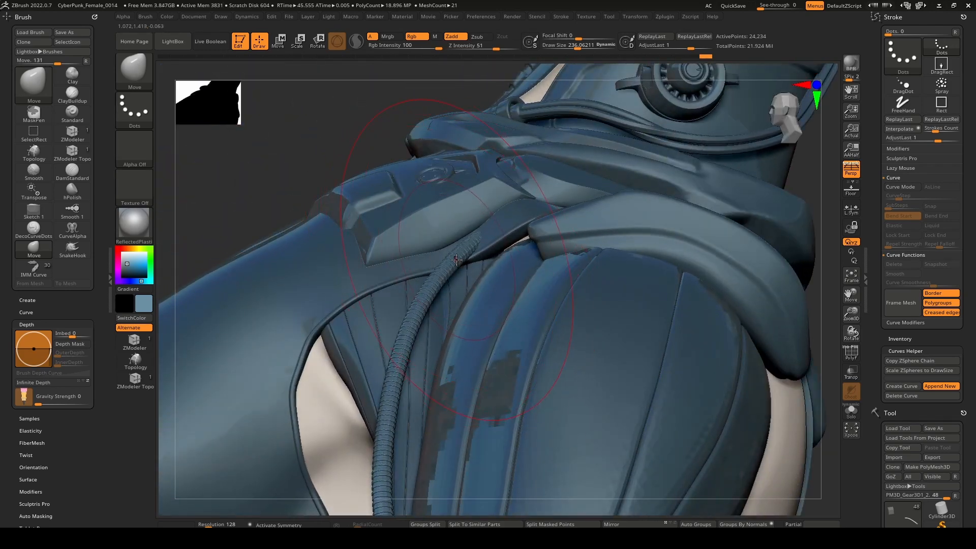
pyautogui.press('w')
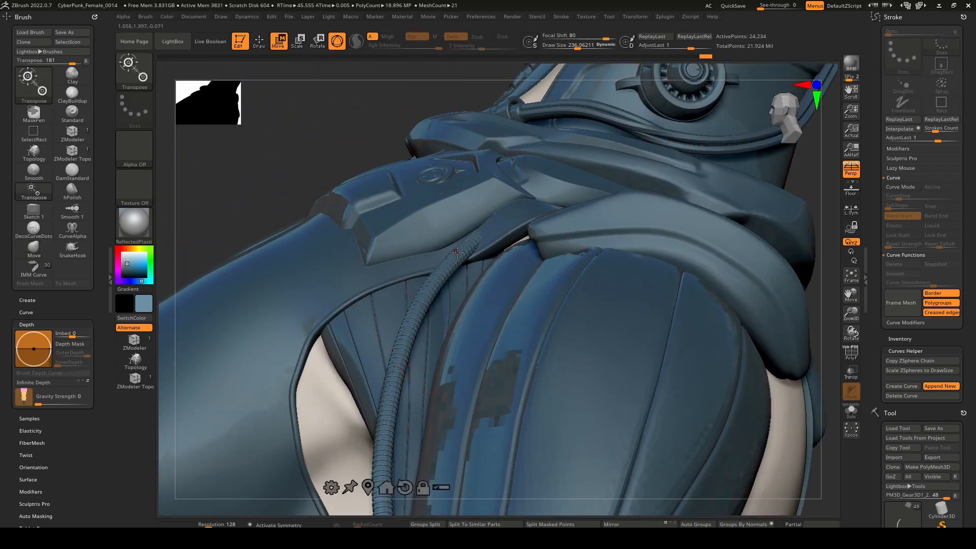
pyautogui.click(458, 252)
pyautogui.moveTo(488, 300); pyautogui.dragTo(507, 302, button='right')
pyautogui.moveTo(504, 325); pyautogui.dragTo(510, 331)
pyautogui.hotkey('ctrl', 'z')
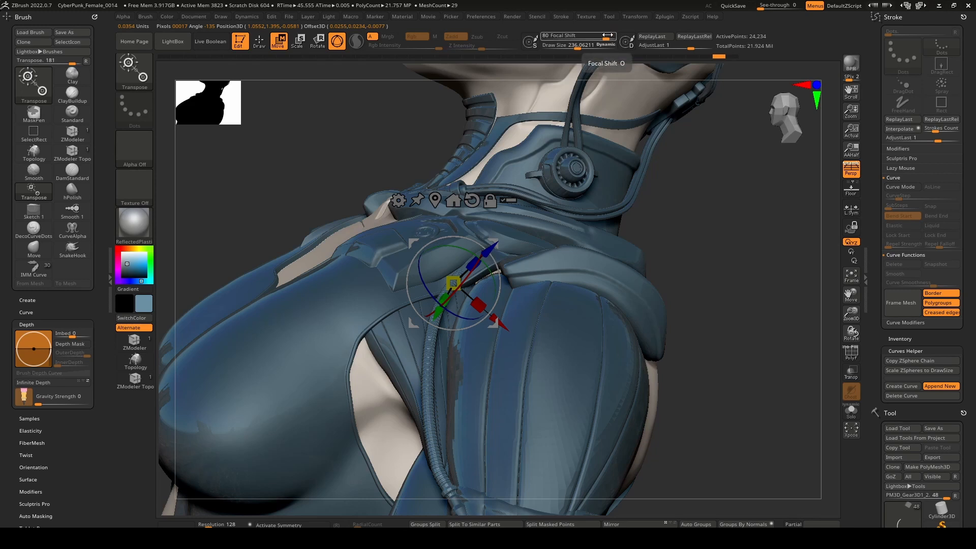
# Set the focal shift to 90 and move the hose's upper end along the gizmo's X and Y axes.
pyautogui.click(588, 37)
pyautogui.write('905')
pyautogui.press('BackSpace')
pyautogui.press('BackSpace')
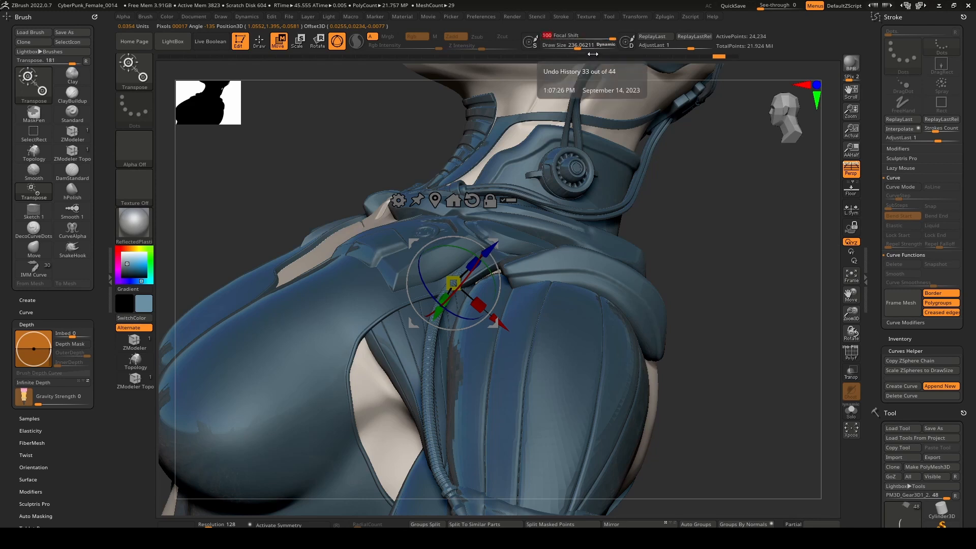
pyautogui.press('Return')
pyautogui.moveTo(510, 318); pyautogui.dragTo(522, 328)
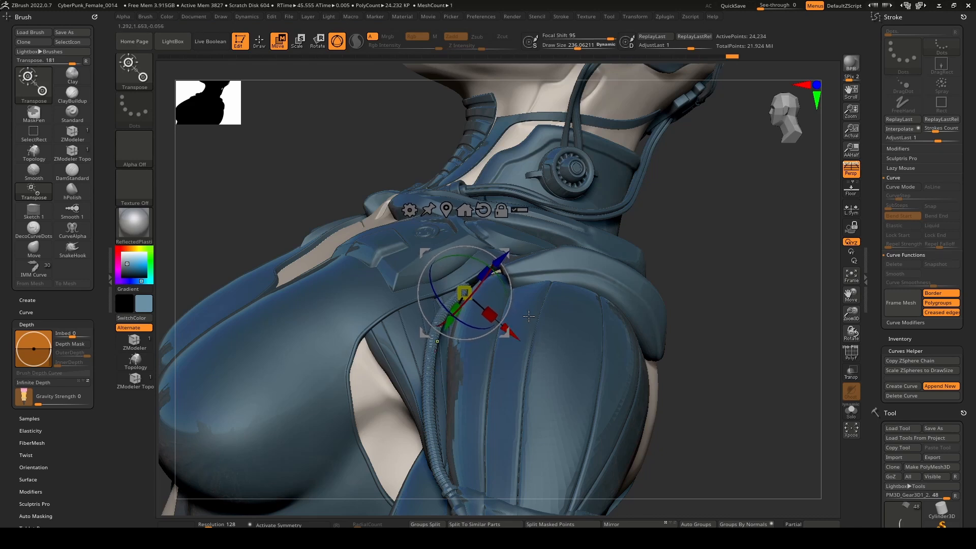
pyautogui.hotkey('ctrl', 'z')
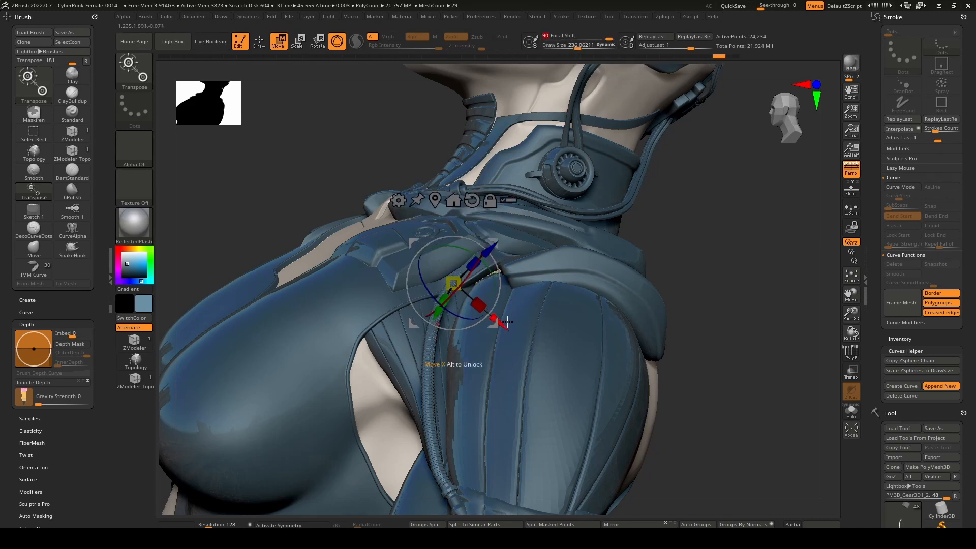
pyautogui.moveTo(504, 324); pyautogui.dragTo(512, 332)
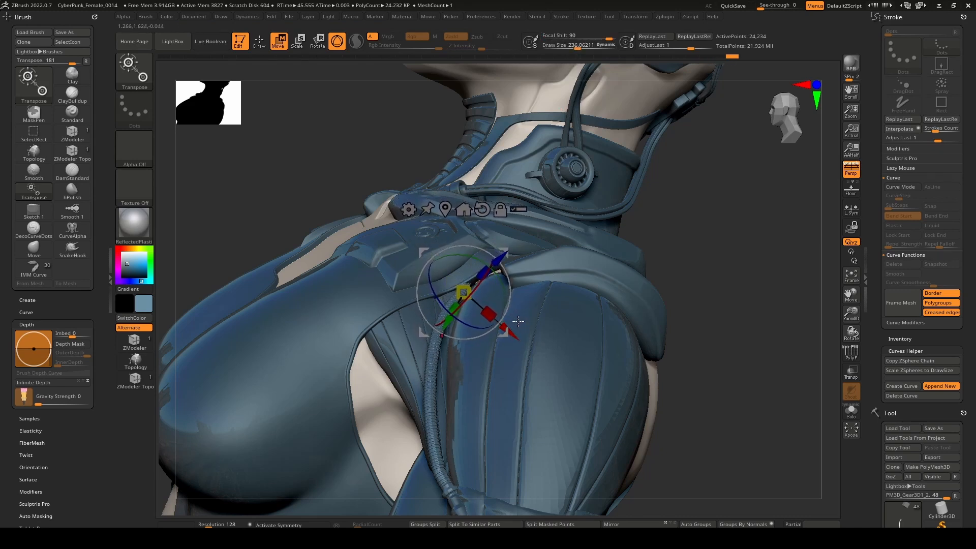
pyautogui.moveTo(512, 332); pyautogui.dragTo(585, 356, button='right')
pyautogui.moveTo(447, 332); pyautogui.dragTo(453, 320)
pyautogui.moveTo(466, 353)
pyautogui.mouseDown(button='right')
pyautogui.moveTo(442, 364)
pyautogui.moveTo(471, 356)
pyautogui.moveTo(468, 336)
pyautogui.mouseUp(button='right')
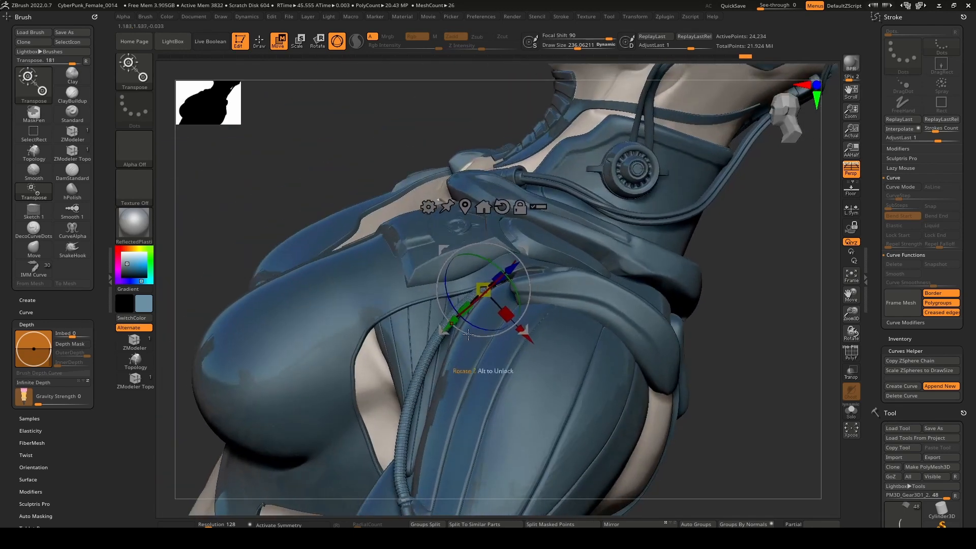
# Try adjusting the middle of the hose with the gizmo placed partway along its length.
pyautogui.click(425, 362)
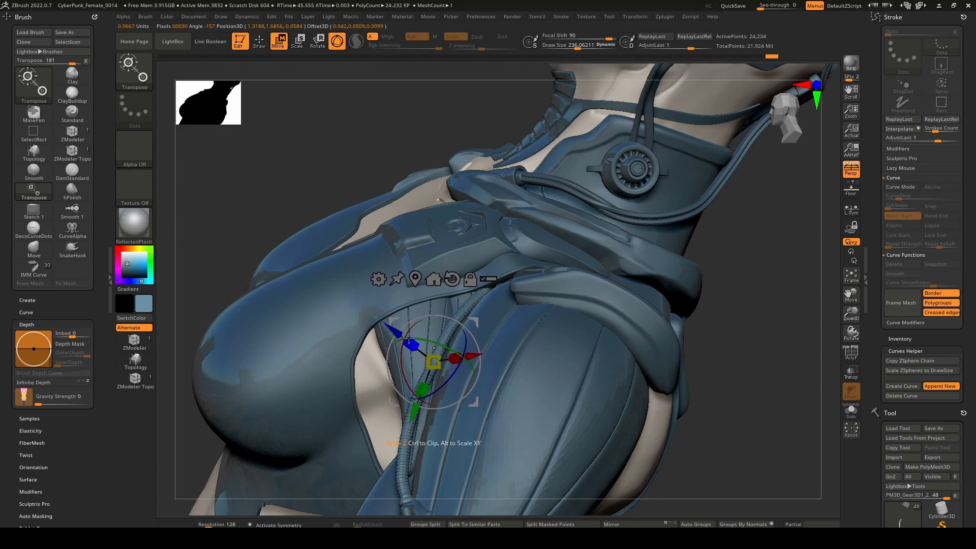
pyautogui.press('q')
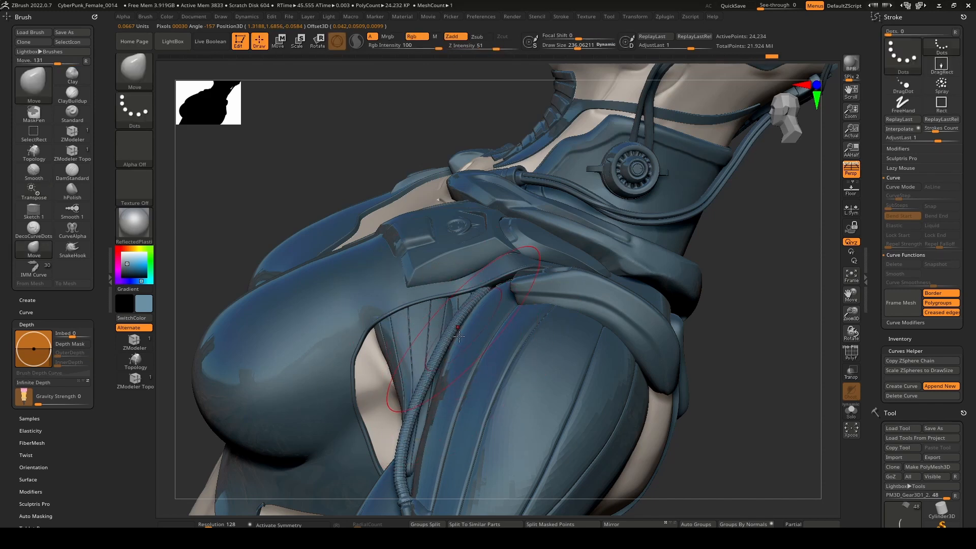
pyautogui.moveTo(420, 422); pyautogui.dragTo(457, 440, button='right')
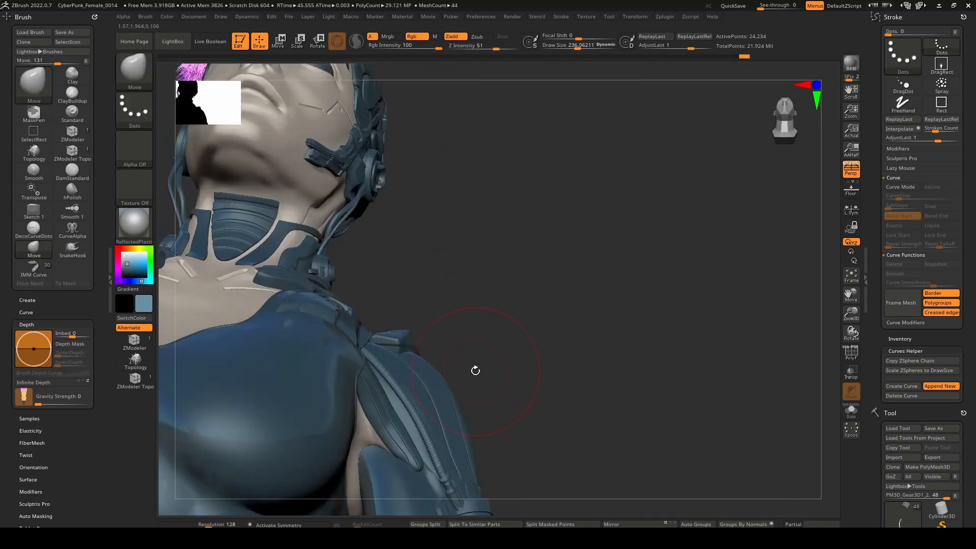
# Place the gizmo on the hose's lower end, rotate it in the screen plane and move it along the axes to fit the connector.
pyautogui.press('ctrl')
pyautogui.moveTo(455, 335)
pyautogui.keyDown('ctrl'); pyautogui.mouseDown(button='right')
pyautogui.moveTo(487, 366)
pyautogui.moveTo(525, 323)
pyautogui.moveTo(437, 315)
pyautogui.mouseUp(button='right'); pyautogui.keyUp('ctrl')
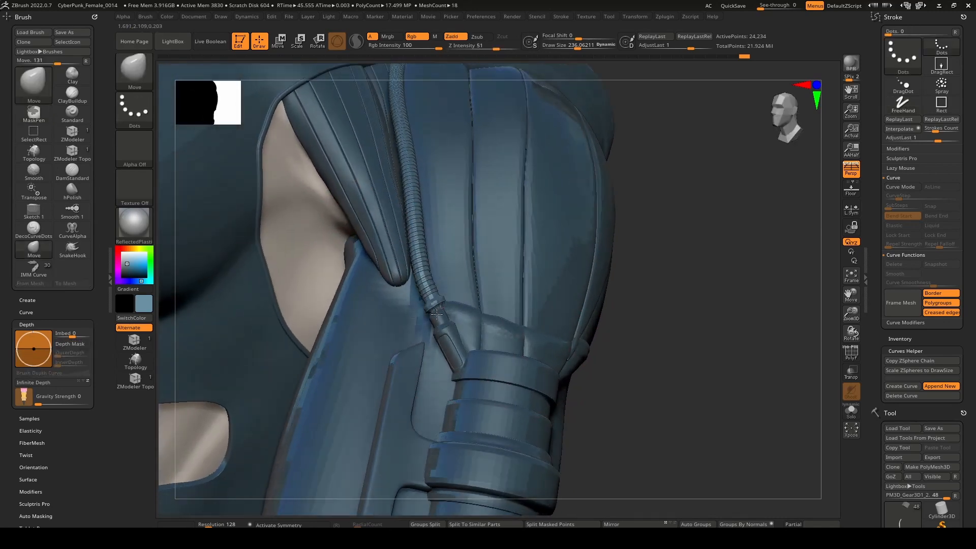
pyautogui.keyDown('ctrl'); pyautogui.moveTo(452, 263); pyautogui.dragTo(447, 312, button='right'); pyautogui.keyUp('ctrl')
pyautogui.press('w')
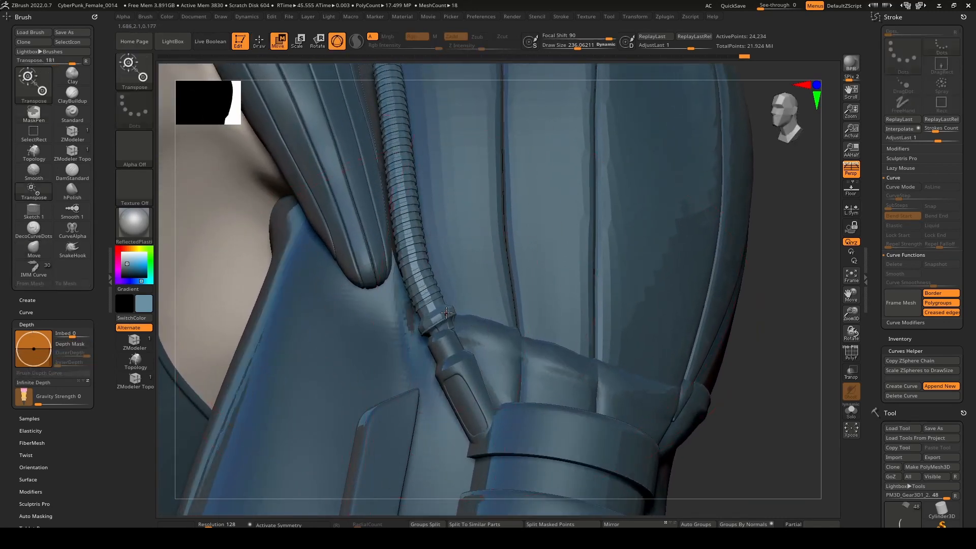
pyautogui.click(431, 308)
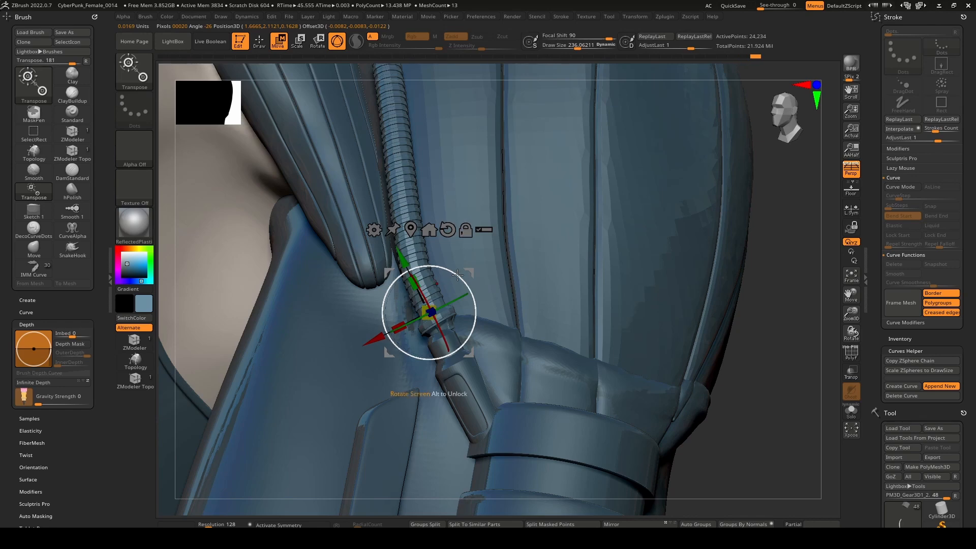
pyautogui.moveTo(459, 276); pyautogui.dragTo(444, 294)
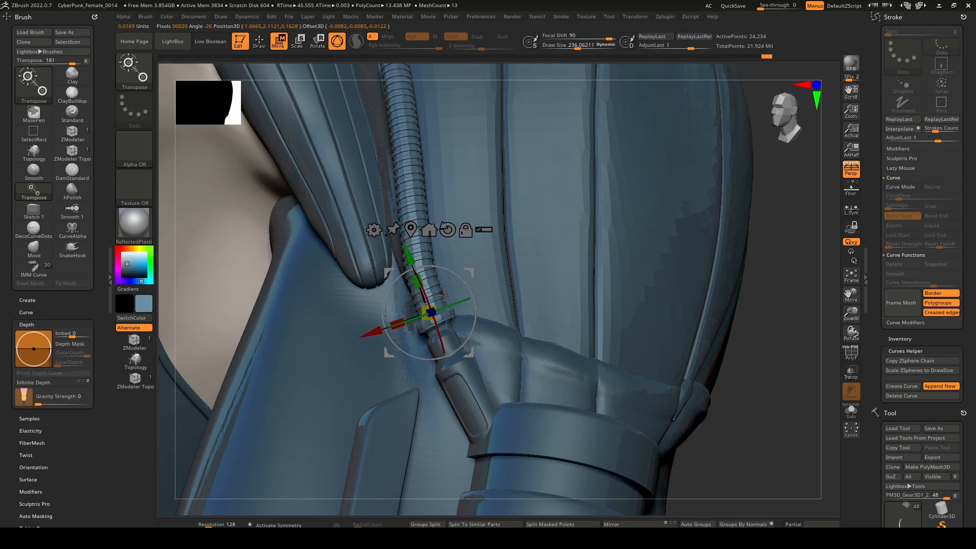
pyautogui.moveTo(372, 331); pyautogui.dragTo(508, 279)
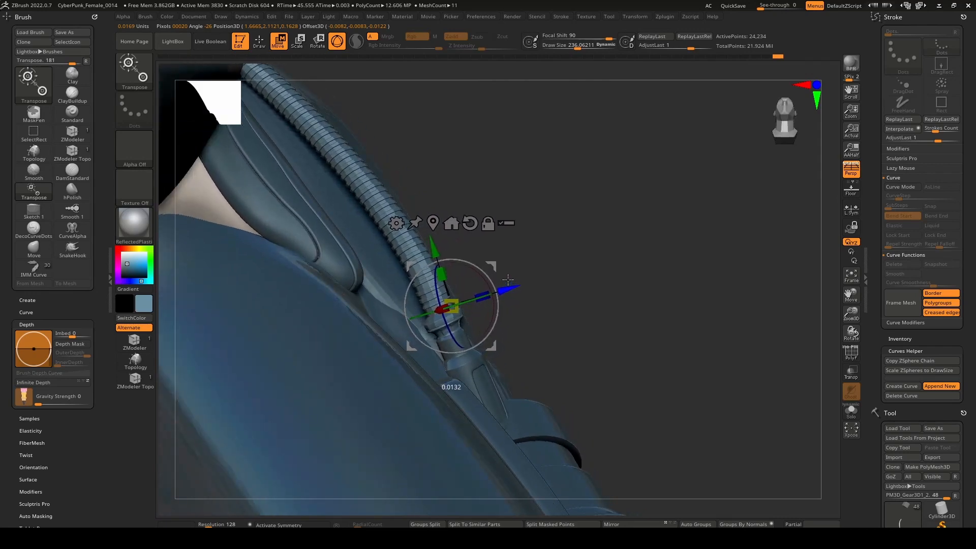
# Reshape the hose's curve along the upper arm with the Move brush at a draw size of about 268.
pyautogui.press('q')
pyautogui.moveTo(497, 286)
pyautogui.mouseDown(button='right')
pyautogui.moveTo(458, 284)
pyautogui.moveTo(425, 235)
pyautogui.moveTo(425, 316)
pyautogui.mouseUp(button='right')
pyautogui.moveTo(425, 316); pyautogui.dragTo(423, 317)
pyautogui.moveTo(423, 316)
pyautogui.mouseDown(button='right')
pyautogui.moveTo(394, 351)
pyautogui.moveTo(440, 333)
pyautogui.mouseUp(button='right')
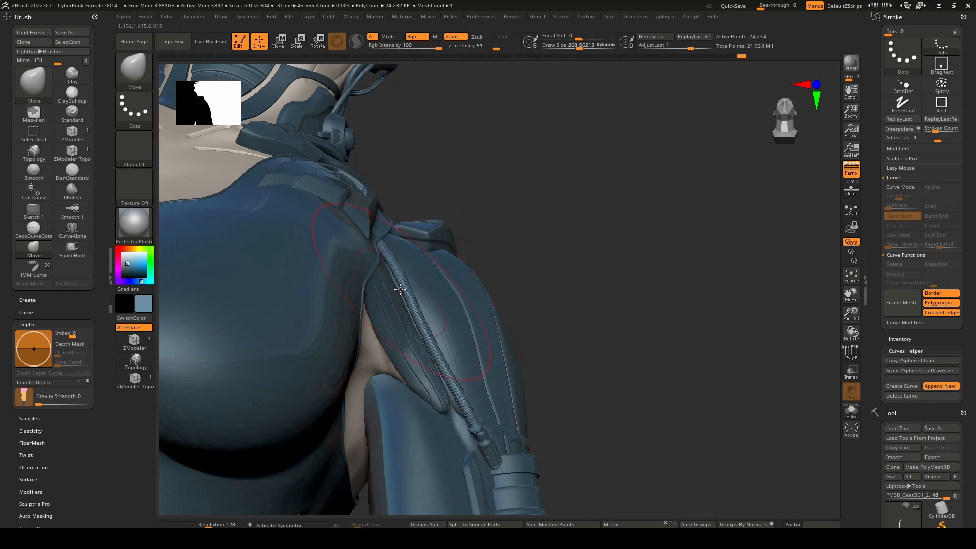
pyautogui.keyDown('alt'); pyautogui.moveTo(479, 343); pyautogui.dragTo(441, 241, button='right'); pyautogui.keyUp('alt')
pyautogui.moveTo(441, 241)
pyautogui.keyDown('ctrl'); pyautogui.mouseDown(button='right')
pyautogui.moveTo(393, 304)
pyautogui.moveTo(407, 357)
pyautogui.mouseUp(button='right'); pyautogui.keyUp('ctrl')
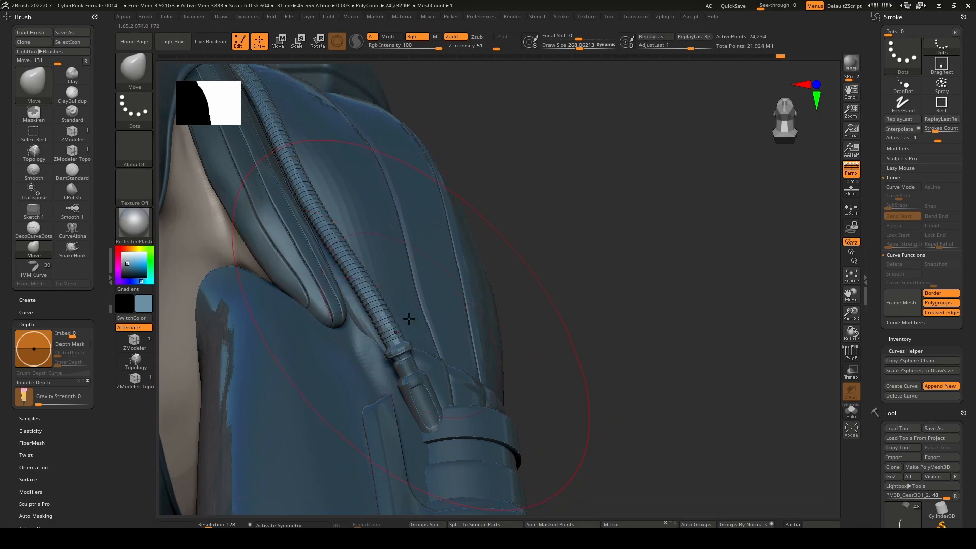
# Reduce the Move brush's draw size to about 41.56 and check how the hose follows the arm.
pyautogui.moveTo(409, 319)
pyautogui.mouseDown(button='right')
pyautogui.moveTo(358, 322)
pyautogui.moveTo(379, 300)
pyautogui.moveTo(460, 320)
pyautogui.moveTo(443, 268)
pyautogui.moveTo(447, 310)
pyautogui.moveTo(432, 318)
pyautogui.mouseUp(button='right')
pyautogui.press('space')
pyautogui.moveTo(458, 324); pyautogui.dragTo(435, 325)
pyautogui.moveTo(434, 326); pyautogui.dragTo(385, 361, button='right')
pyautogui.moveTo(382, 308)
pyautogui.mouseDown(button='right')
pyautogui.moveTo(381, 324)
pyautogui.moveTo(378, 254)
pyautogui.moveTo(452, 271)
pyautogui.moveTo(384, 265)
pyautogui.mouseUp(button='right')
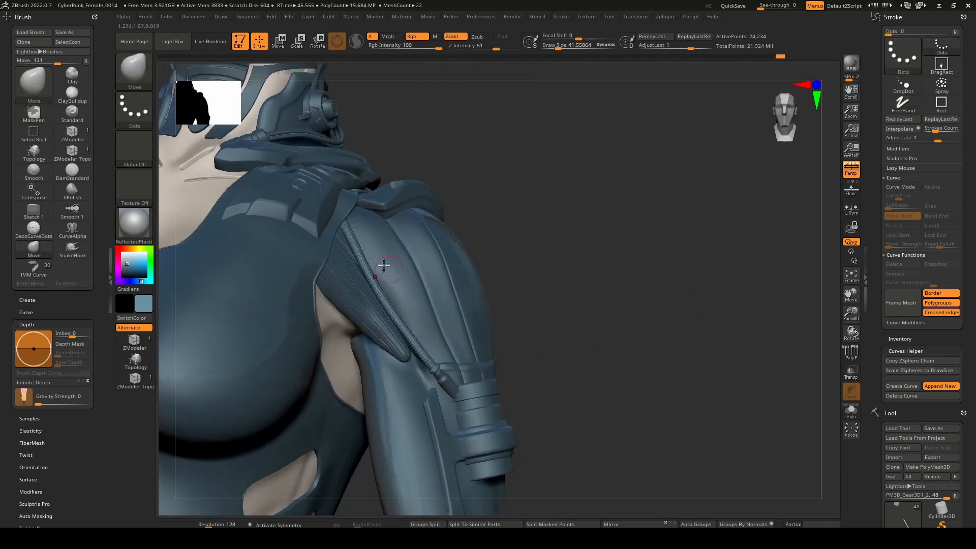
pyautogui.moveTo(419, 332); pyautogui.dragTo(389, 325, button='right')
pyautogui.keyDown('ctrl'); pyautogui.moveTo(392, 270); pyautogui.dragTo(414, 303, button='right'); pyautogui.keyUp('ctrl')
# Select the segmented upper-arm sleeve's subtool and try Dynamic Subdiv on it.
pyautogui.keyDown('alt'); pyautogui.click(417, 301); pyautogui.keyUp('alt')
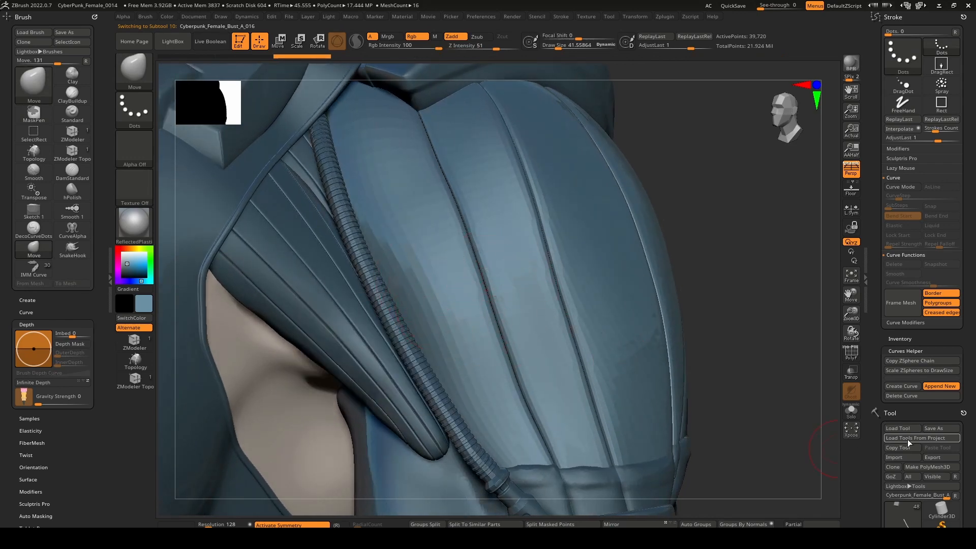
pyautogui.moveTo(885, 459)
pyautogui.mouseDown()
pyautogui.moveTo(882, 301)
pyautogui.moveTo(882, 391)
pyautogui.mouseUp()
pyautogui.click(901, 299)
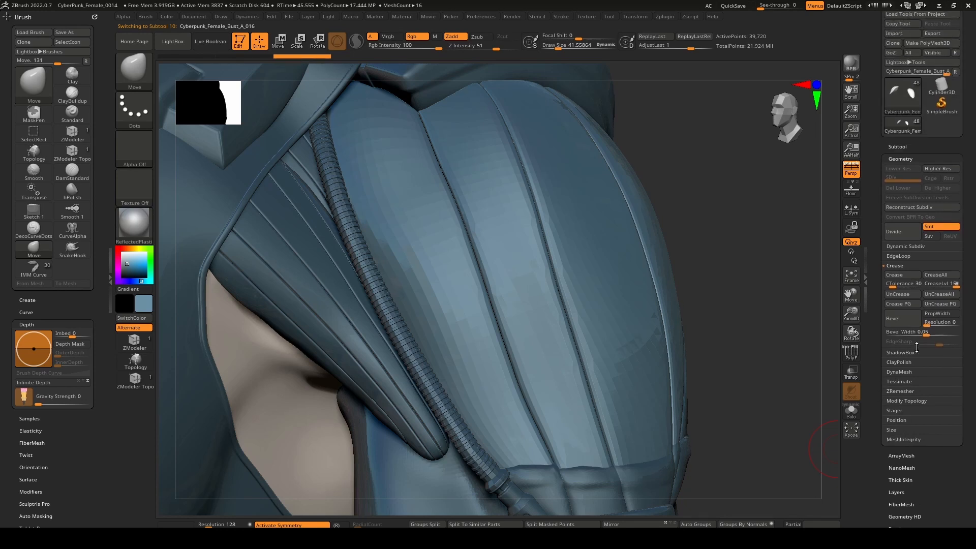
pyautogui.click(905, 246)
pyautogui.click(901, 255)
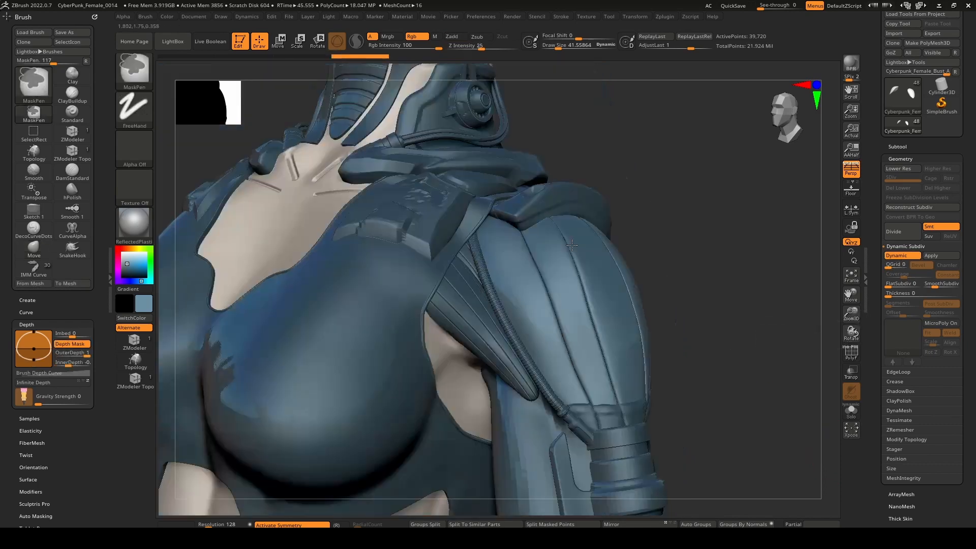
# Select the hose's subtool and mirror it to the other arm.
pyautogui.moveTo(585, 336); pyautogui.dragTo(618, 371)
pyautogui.keyDown('alt'); pyautogui.click(572, 382); pyautogui.keyUp('alt')
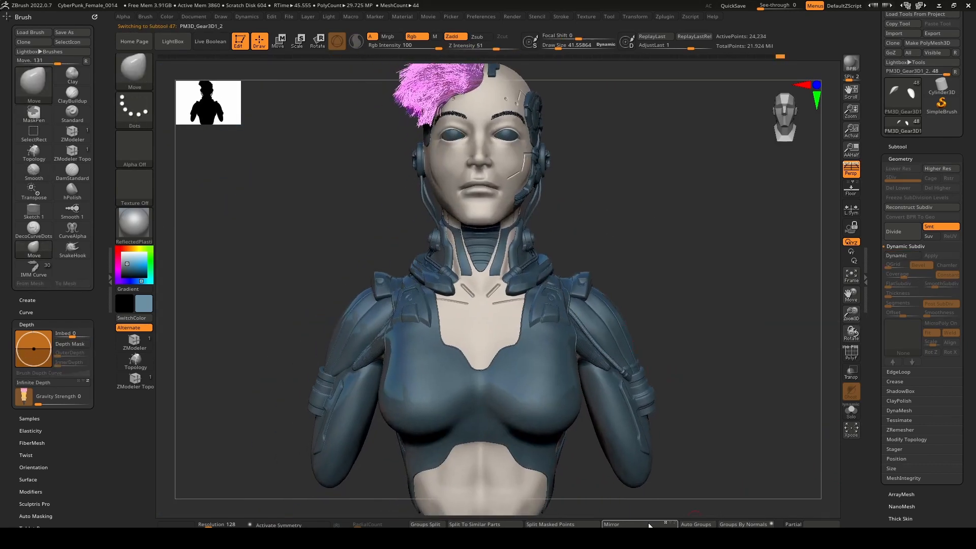
pyautogui.click(645, 524)
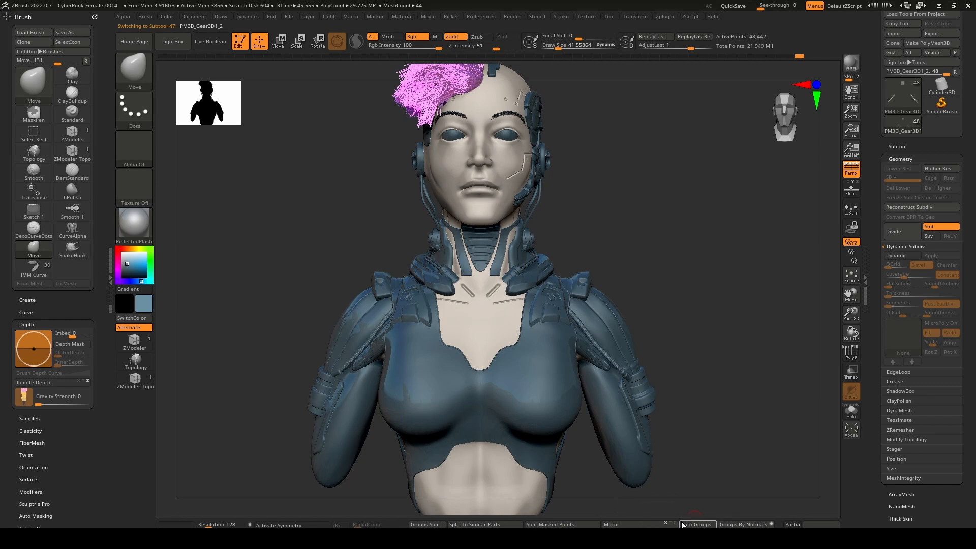
# Isolate the arm hose connector in the connectors' subtool, using ghost transparency, and split the hidden parts into a separate subtool.
pyautogui.moveTo(712, 415); pyautogui.dragTo(632, 378)
pyautogui.moveTo(635, 381)
pyautogui.mouseDown(button='right')
pyautogui.moveTo(696, 386)
pyautogui.moveTo(633, 386)
pyautogui.moveTo(652, 417)
pyautogui.moveTo(679, 402)
pyautogui.moveTo(634, 383)
pyautogui.moveTo(538, 382)
pyautogui.moveTo(648, 382)
pyautogui.moveTo(597, 394)
pyautogui.moveTo(630, 371)
pyautogui.mouseUp(button='right')
pyautogui.hotkey('shift', 't')
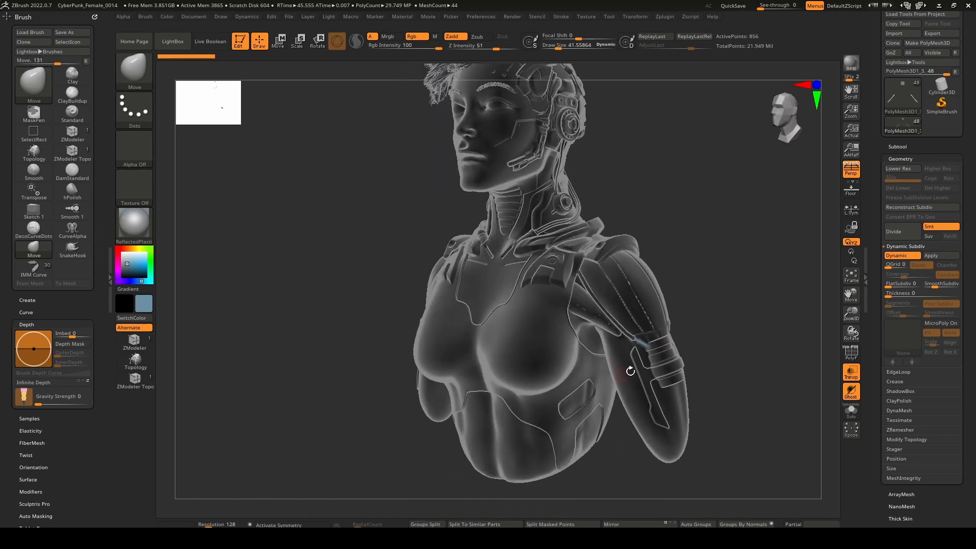
pyautogui.hotkey('ctrl', 'shift')
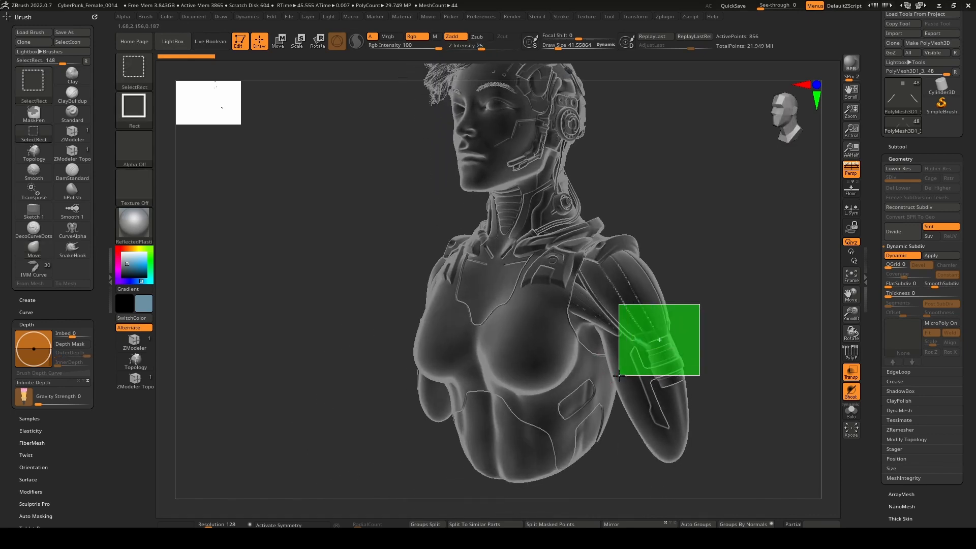
pyautogui.moveTo(596, 396); pyautogui.dragTo(595, 396)
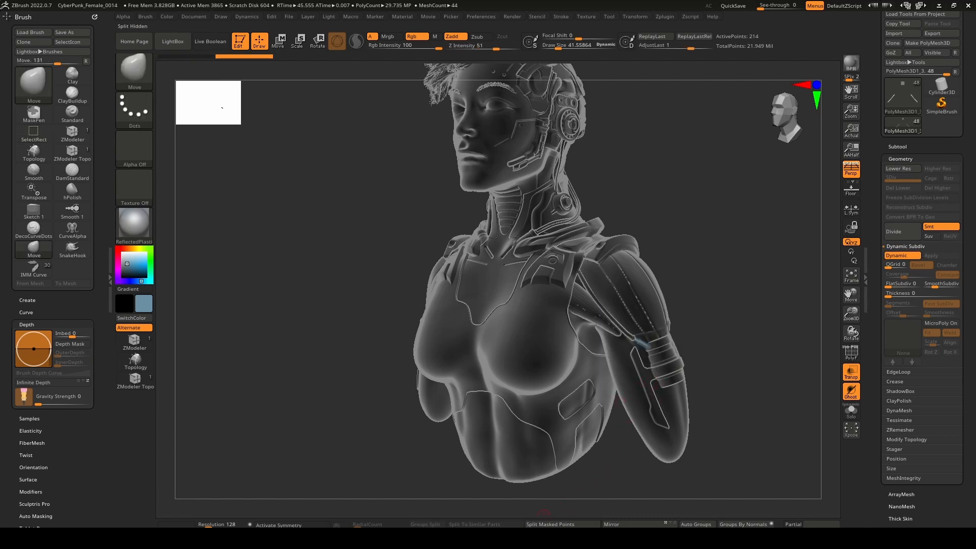
pyautogui.moveTo(703, 322)
pyautogui.mouseDown()
pyautogui.moveTo(572, 314)
pyautogui.moveTo(656, 327)
pyautogui.mouseUp()
# Return to the opaque view, mirror the arm hose connector to the other arm and turn off the polyframe display.
pyautogui.hotkey('shift', 't')
pyautogui.moveTo(656, 326)
pyautogui.keyDown('alt'); pyautogui.mouseDown()
pyautogui.moveTo(662, 285)
pyautogui.moveTo(612, 332)
pyautogui.mouseUp(); pyautogui.keyUp('alt')
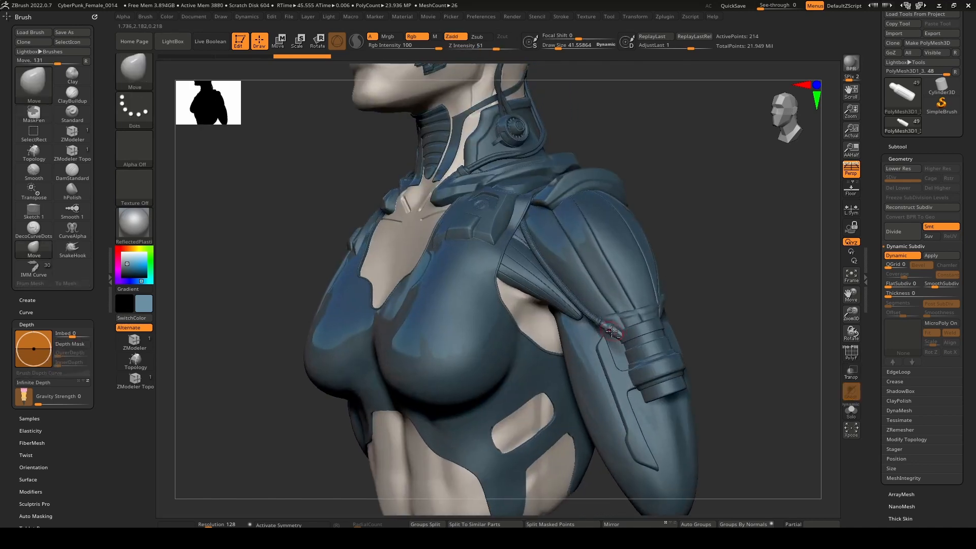
pyautogui.moveTo(583, 396); pyautogui.dragTo(624, 415, button='right')
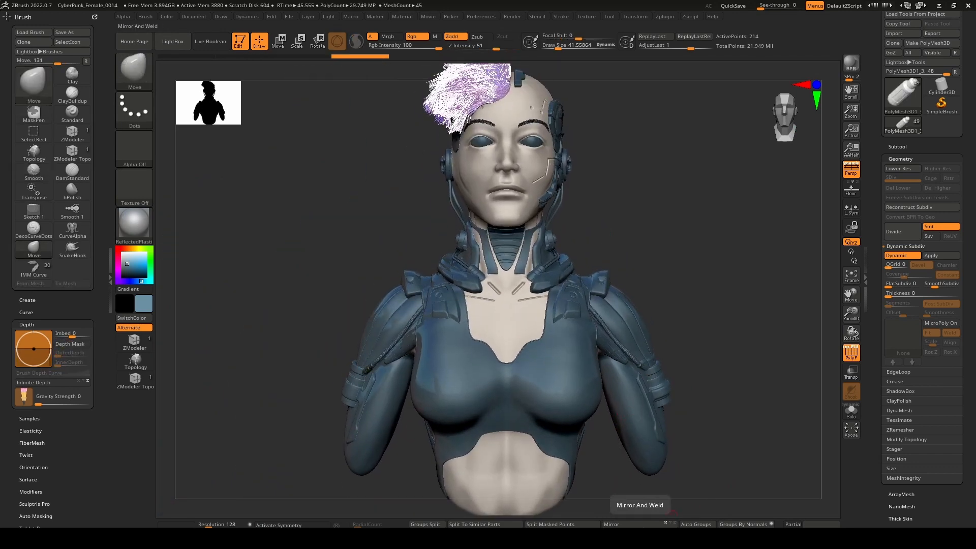
pyautogui.click(854, 357)
pyautogui.moveTo(709, 378); pyautogui.dragTo(644, 371, button='right')
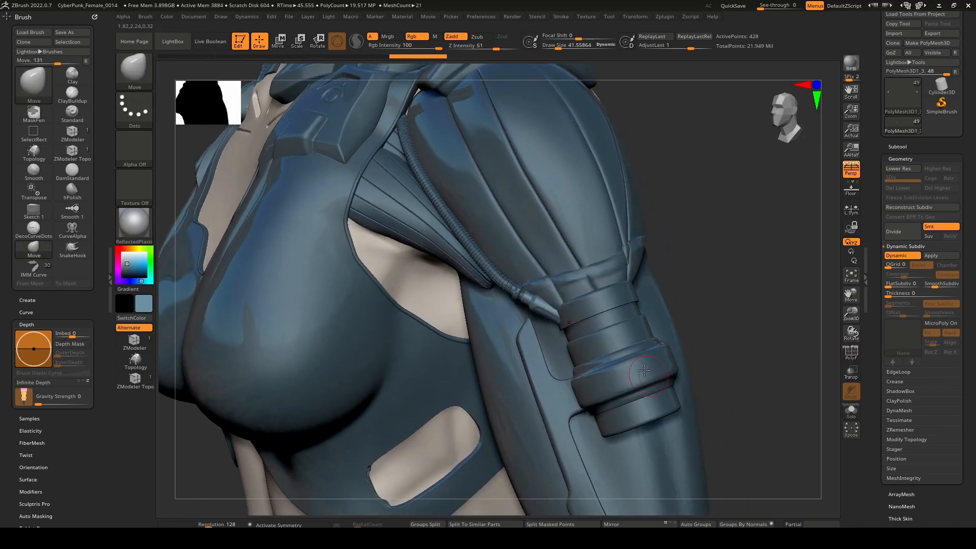
# Compare the arm with the connector's mirroring undone and restored, and examine the shoulder and neck area.
pyautogui.hotkey('ctrl', 'z')
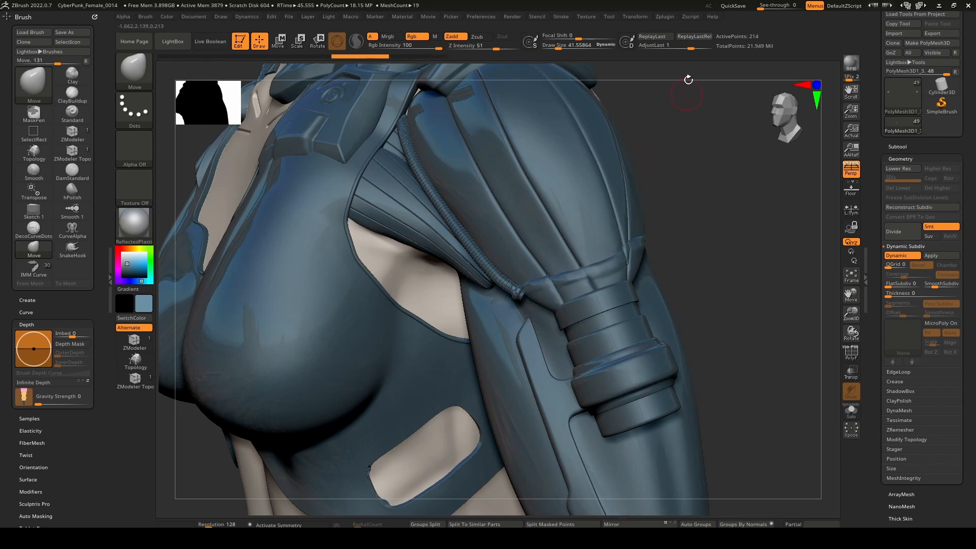
pyautogui.keyDown('ctrl'); pyautogui.moveTo(554, 351); pyautogui.dragTo(613, 313, button='right'); pyautogui.keyUp('ctrl')
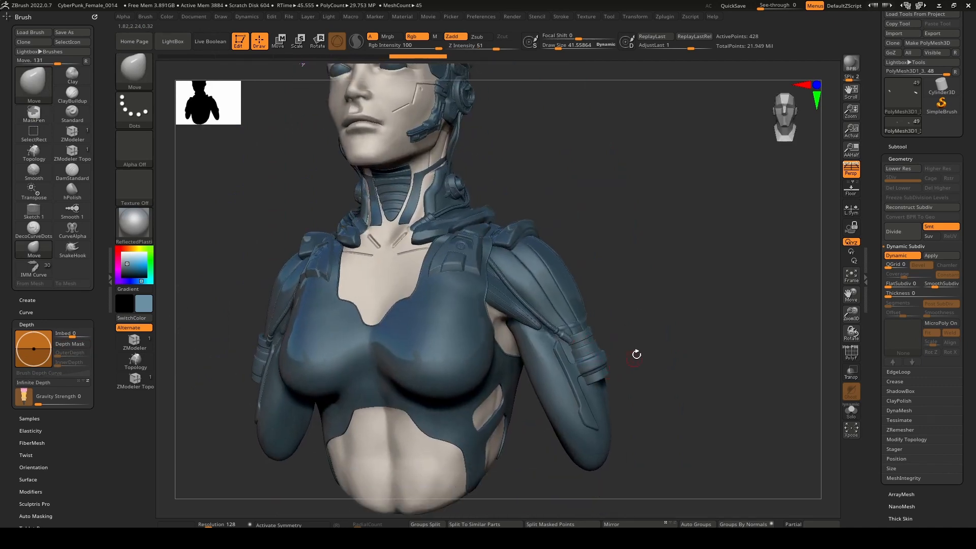
pyautogui.moveTo(636, 355); pyautogui.dragTo(639, 348, button='right')
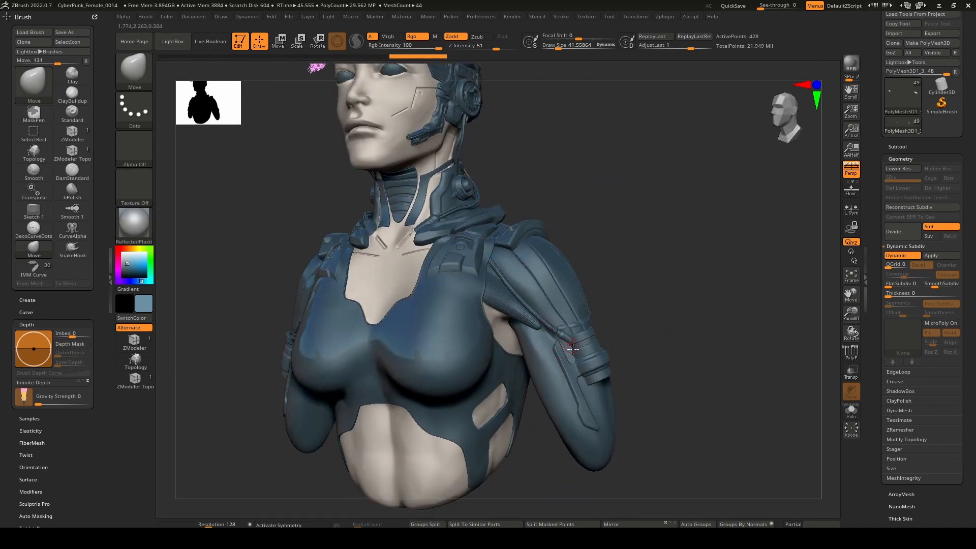
pyautogui.moveTo(608, 376); pyautogui.dragTo(614, 350, button='right')
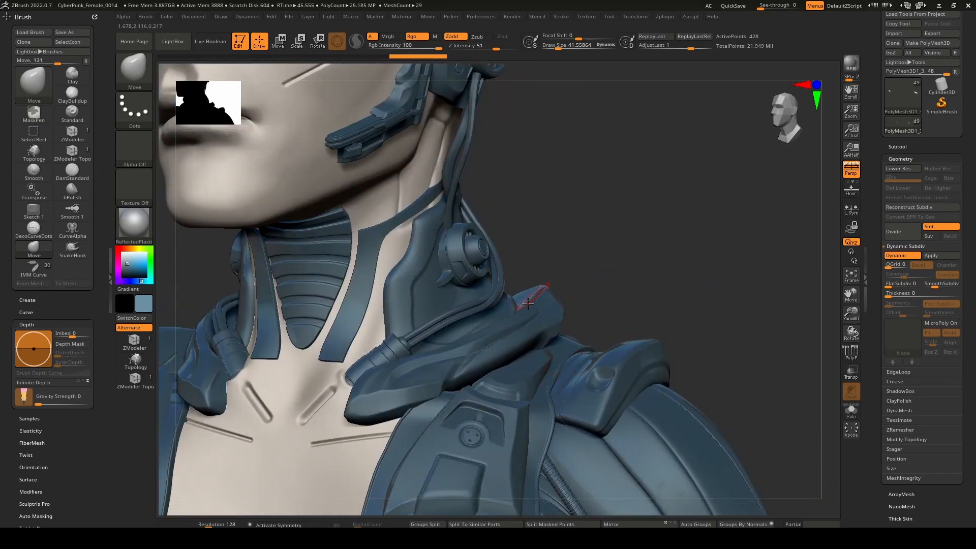
# Select the subtool of the small cable connectors on the side of the head and activate the Move transform gizmo.
pyautogui.moveTo(528, 303); pyautogui.dragTo(534, 393, button='right')
pyautogui.keyDown('alt'); pyautogui.click(552, 347); pyautogui.keyUp('alt')
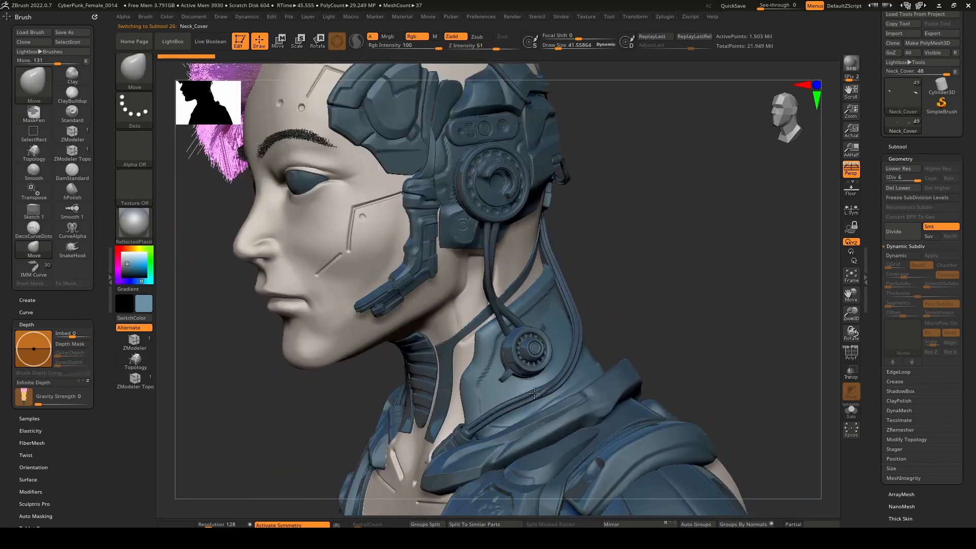
pyautogui.moveTo(494, 279)
pyautogui.keyDown('alt'); pyautogui.mouseDown(button='right')
pyautogui.moveTo(557, 343)
pyautogui.moveTo(508, 267)
pyautogui.mouseUp(button='right'); pyautogui.keyUp('alt')
pyautogui.keyDown('alt'); pyautogui.moveTo(504, 106); pyautogui.dragTo(559, 353, button='right'); pyautogui.keyUp('alt')
pyautogui.moveTo(560, 353)
pyautogui.keyDown('alt'); pyautogui.mouseDown(button='right')
pyautogui.moveTo(512, 244)
pyautogui.moveTo(514, 309)
pyautogui.moveTo(577, 354)
pyautogui.moveTo(626, 331)
pyautogui.moveTo(618, 328)
pyautogui.mouseUp(button='right'); pyautogui.keyUp('alt')
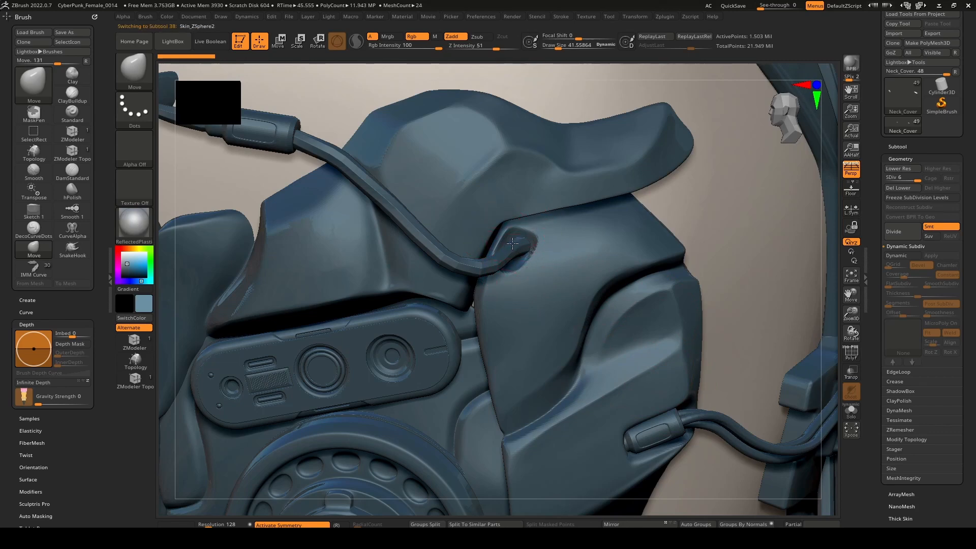
pyautogui.moveTo(626, 401); pyautogui.dragTo(672, 417, button='right')
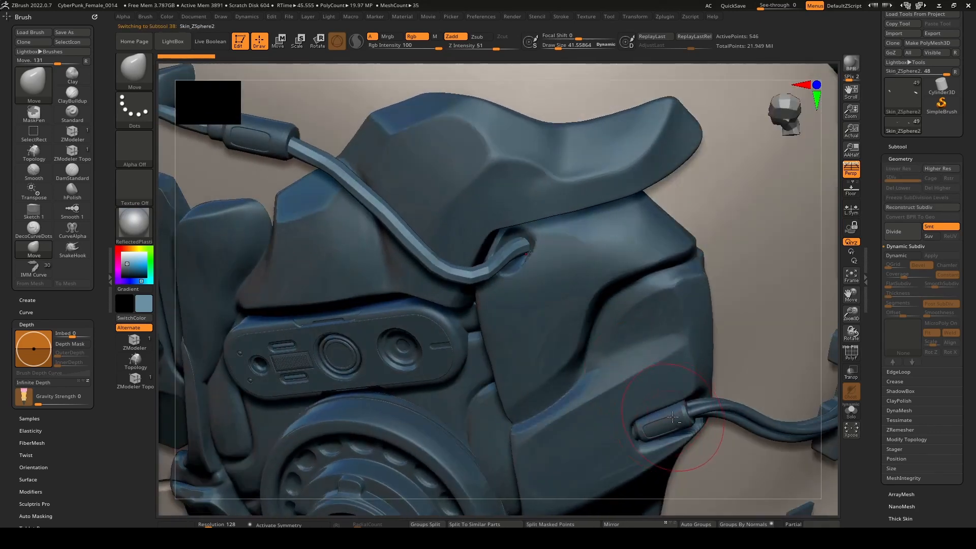
pyautogui.keyDown('alt'); pyautogui.click(674, 416); pyautogui.keyUp('alt')
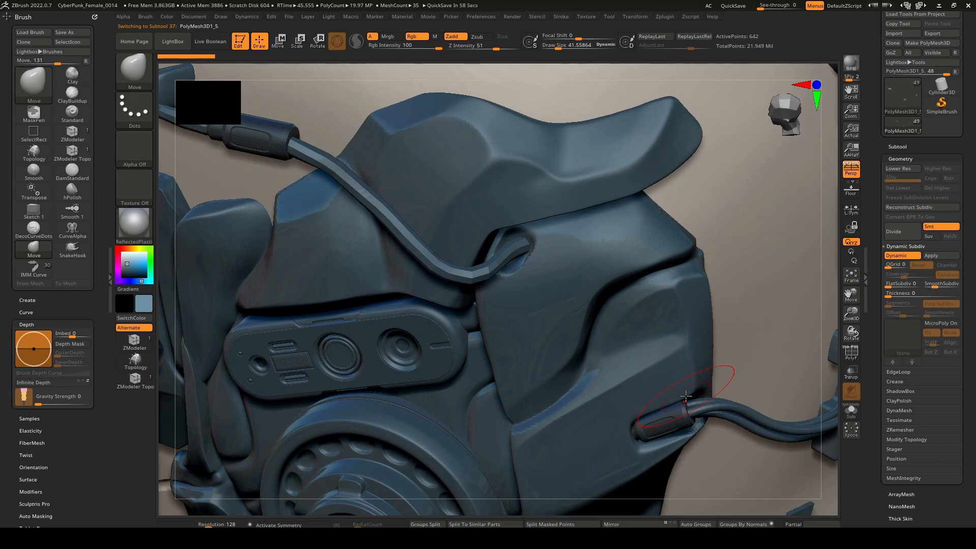
pyautogui.moveTo(623, 346)
pyautogui.keyDown('ctrl'); pyautogui.mouseDown(button='right')
pyautogui.moveTo(606, 305)
pyautogui.moveTo(572, 297)
pyautogui.moveTo(632, 320)
pyautogui.mouseUp(button='right'); pyautogui.keyUp('ctrl')
pyautogui.keyDown('ctrl'); pyautogui.moveTo(703, 337); pyautogui.dragTo(714, 328); pyautogui.keyUp('ctrl')
pyautogui.press('w')
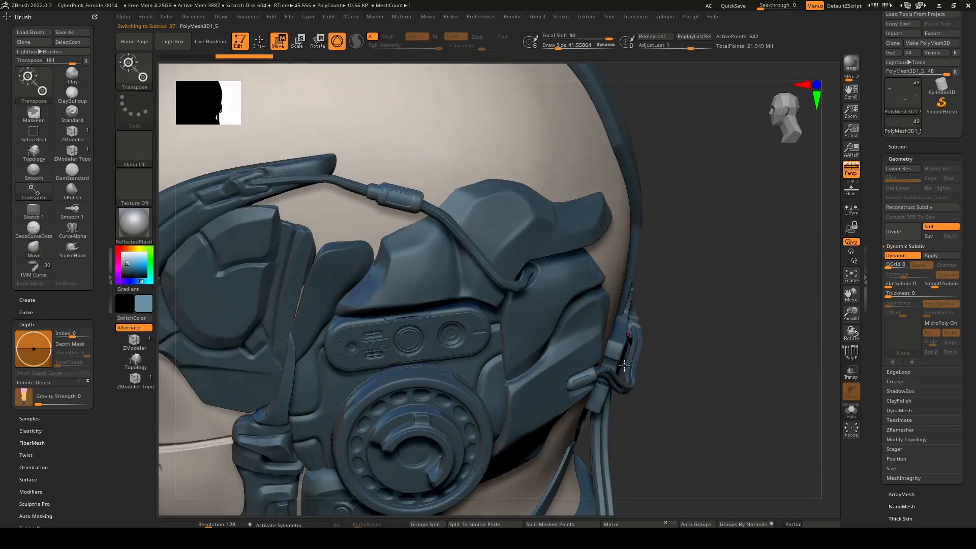
pyautogui.keyDown('alt'); pyautogui.moveTo(653, 405); pyautogui.dragTo(481, 288, button='right'); pyautogui.keyUp('alt')
pyautogui.click(552, 347)
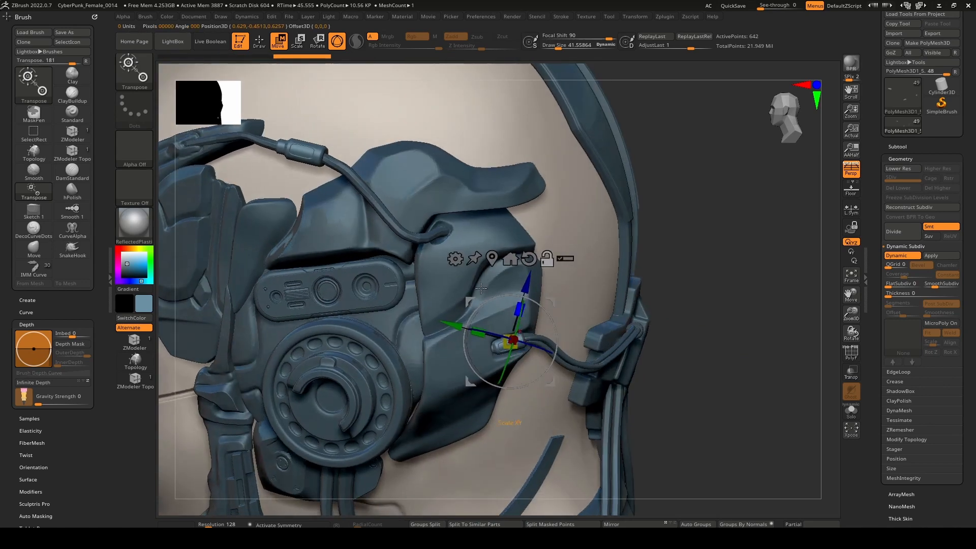
pyautogui.click(312, 150)
pyautogui.keyDown('alt'); pyautogui.moveTo(457, 238); pyautogui.dragTo(849, 380, button='right'); pyautogui.keyUp('alt')
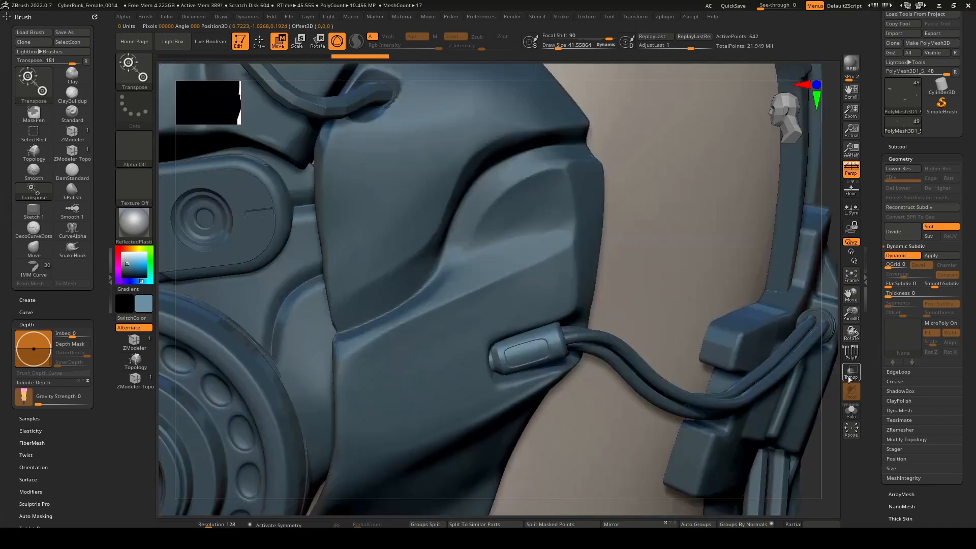
pyautogui.click(538, 344)
pyautogui.keyDown('ctrl'); pyautogui.moveTo(540, 348); pyautogui.dragTo(587, 266, button='right'); pyautogui.keyUp('ctrl')
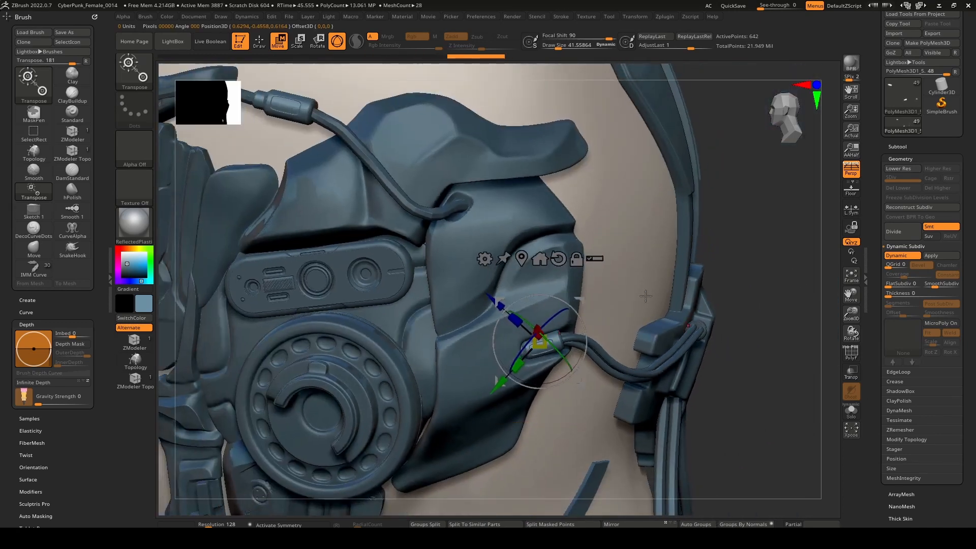
pyautogui.moveTo(586, 302); pyautogui.dragTo(616, 282)
pyautogui.hotkey('ctrl', 'z')
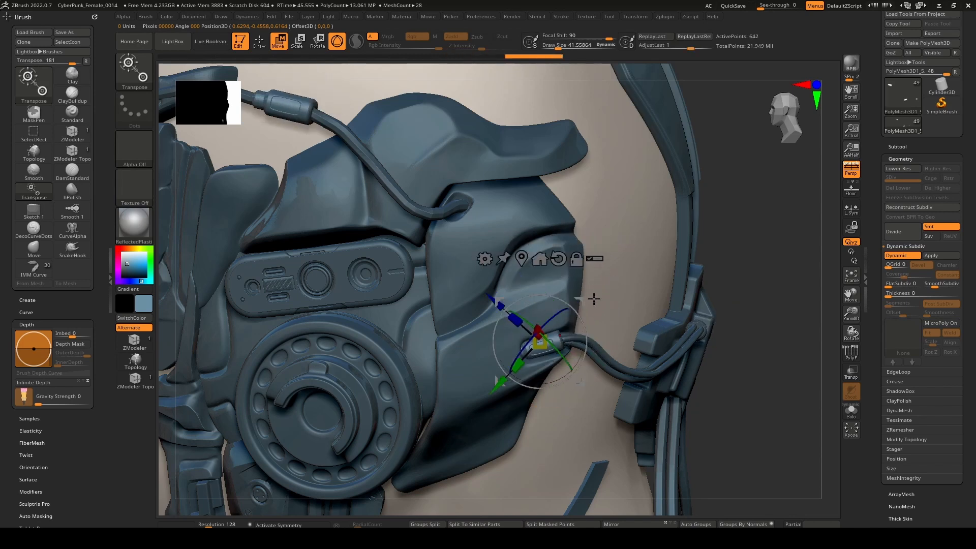
pyautogui.keyDown('alt'); pyautogui.click(558, 339); pyautogui.keyUp('alt')
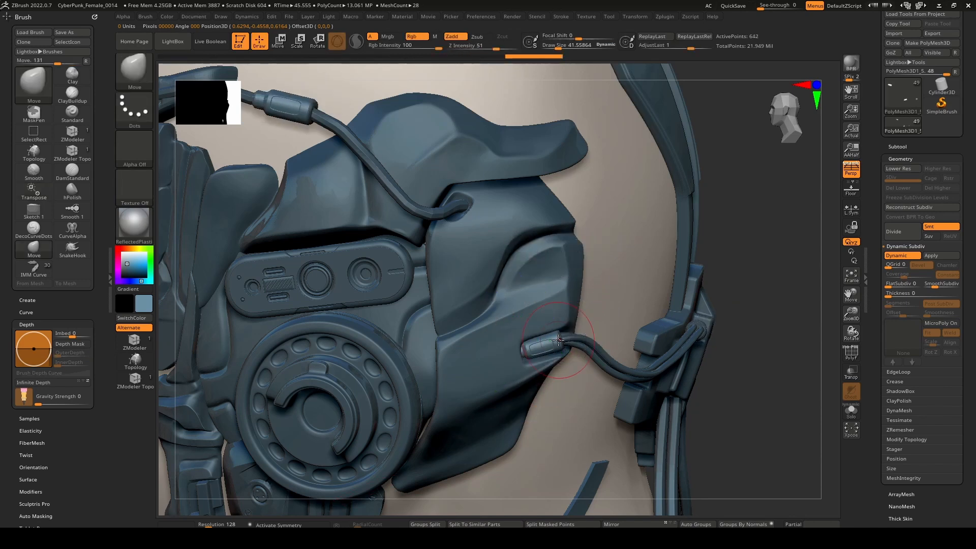
# Turn on the polyframe display and centre the transform gizmo on the upper cable connector above the ear panels.
pyautogui.click(851, 352)
pyautogui.moveTo(711, 360)
pyautogui.mouseDown()
pyautogui.moveTo(694, 357)
pyautogui.moveTo(714, 342)
pyautogui.mouseUp()
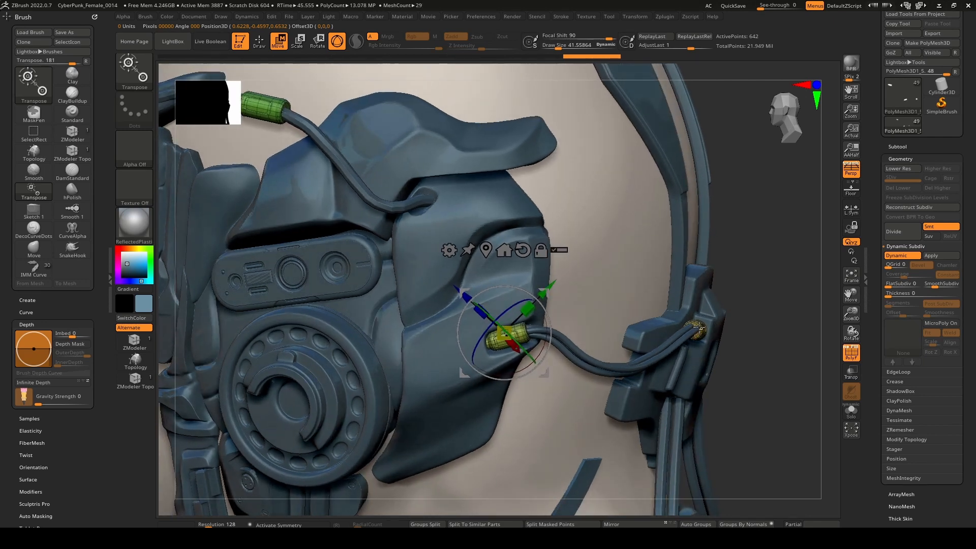
pyautogui.keyDown('alt'); pyautogui.click(276, 106); pyautogui.keyUp('alt')
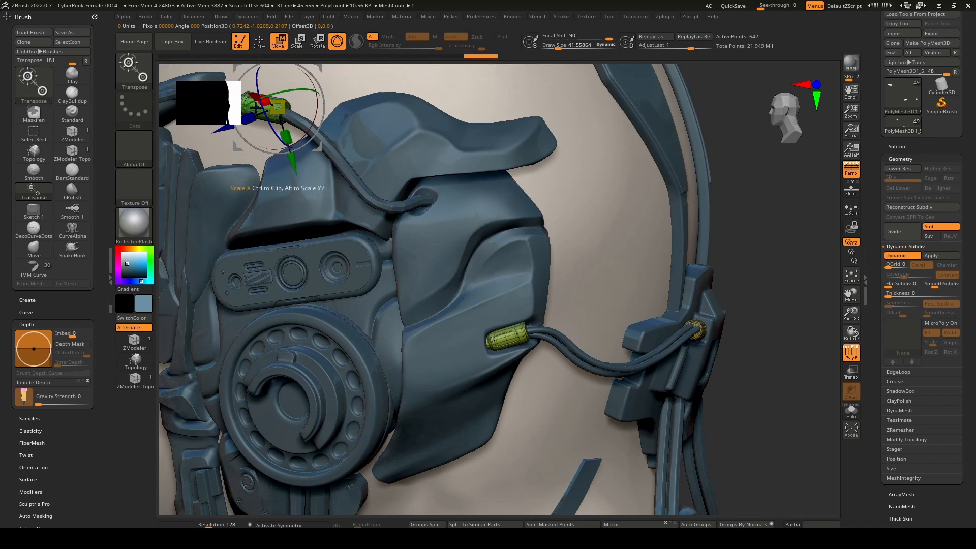
pyautogui.press('q')
pyautogui.moveTo(378, 70)
pyautogui.keyDown('alt'); pyautogui.mouseDown()
pyautogui.moveTo(464, 134)
pyautogui.moveTo(479, 161)
pyautogui.mouseUp(); pyautogui.keyUp('alt')
pyautogui.press('w')
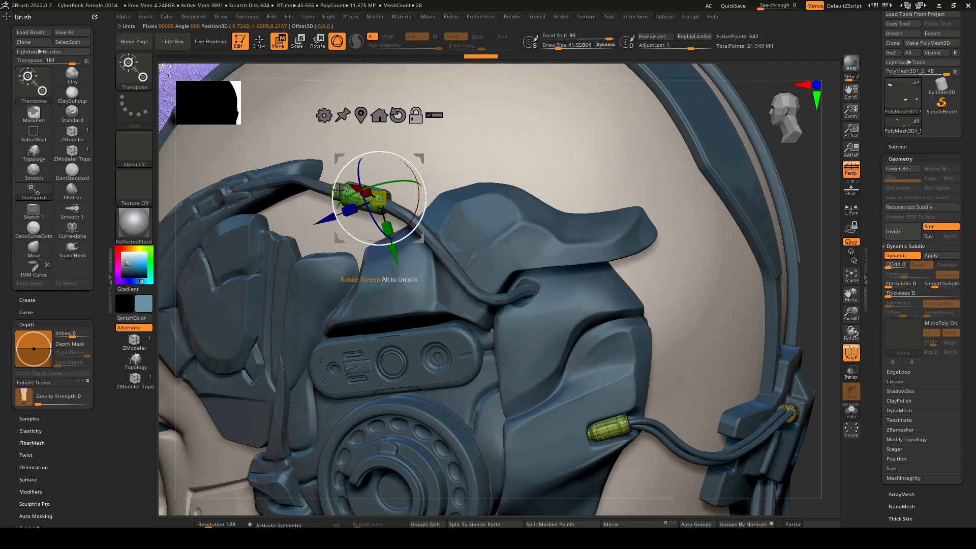
# Mask the other connectors and duplicate the upper cable connector next to the cable's lower end.
pyautogui.moveTo(373, 71); pyautogui.dragTo(305, 75)
pyautogui.press('q')
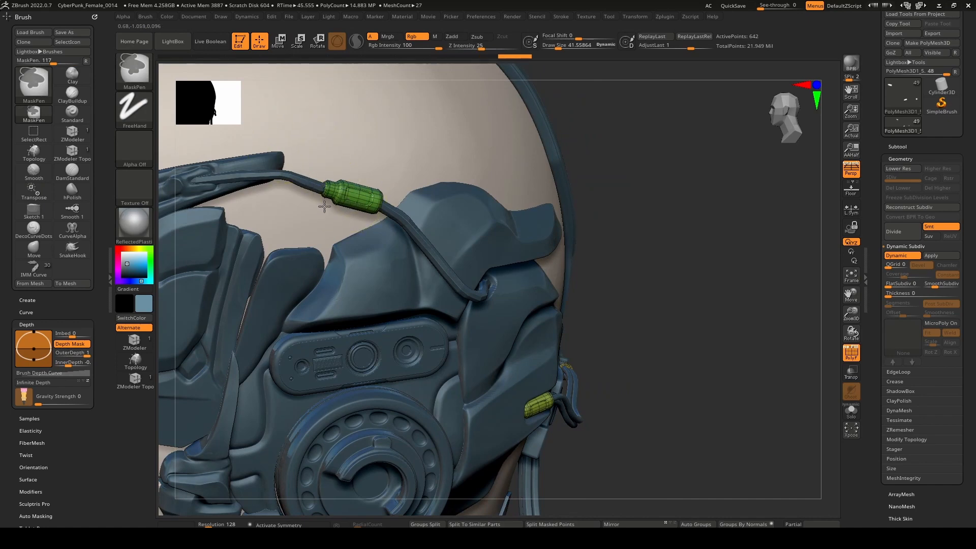
pyautogui.keyDown('ctrl'); pyautogui.moveTo(605, 131); pyautogui.dragTo(278, 256); pyautogui.keyUp('ctrl')
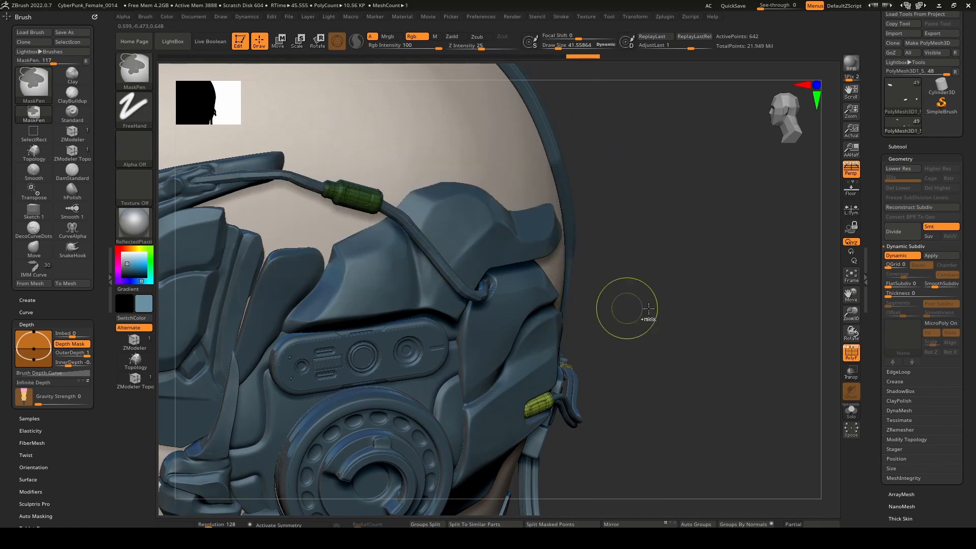
pyautogui.press('w')
pyautogui.moveTo(657, 279); pyautogui.dragTo(530, 262)
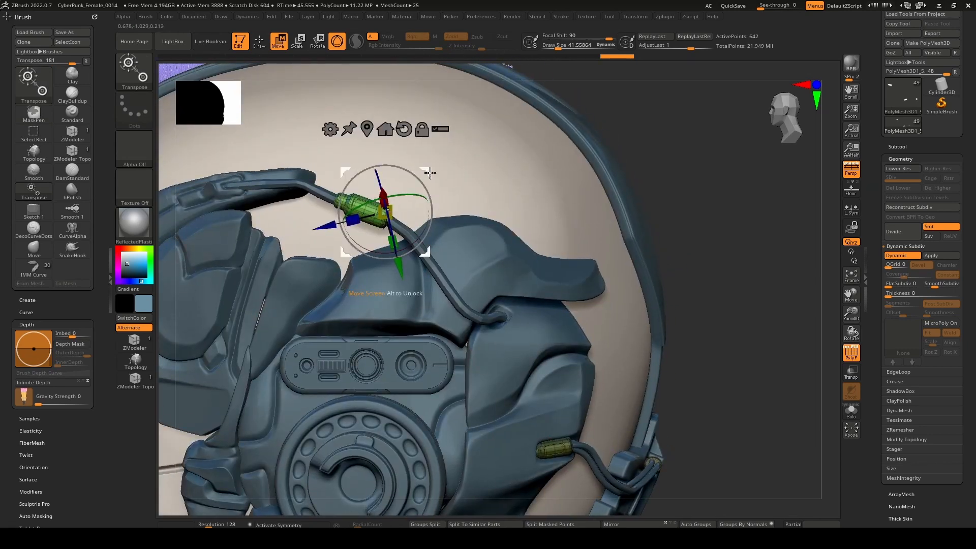
pyautogui.moveTo(430, 173); pyautogui.dragTo(615, 289)
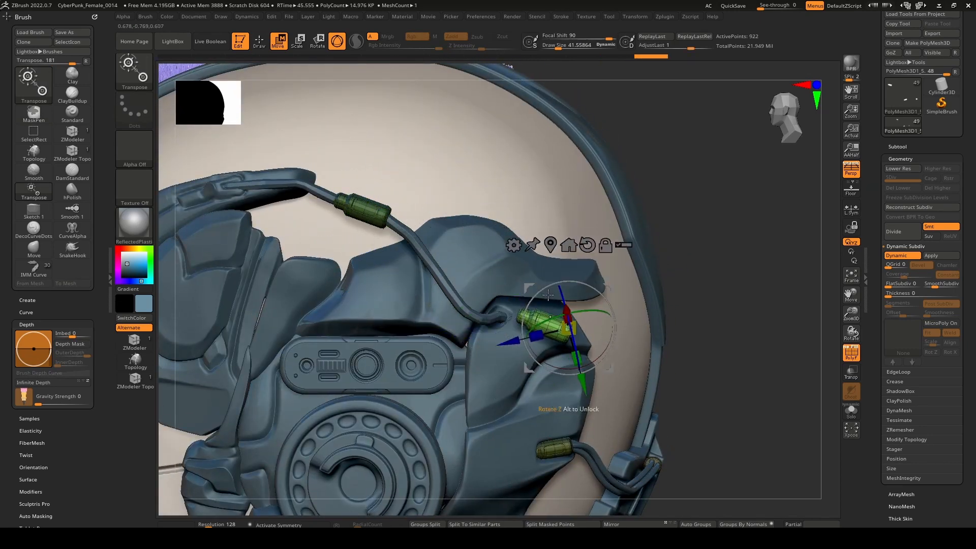
pyautogui.keyDown('ctrl'); pyautogui.moveTo(616, 288); pyautogui.dragTo(670, 315, button='right'); pyautogui.keyUp('ctrl')
pyautogui.keyDown('alt'); pyautogui.moveTo(671, 270); pyautogui.dragTo(617, 267, button='right'); pyautogui.keyUp('alt')
# Try to shorten the duplicated connector and rotate it about 90 degrees, and undo these transformations.
pyautogui.keyDown('alt'); pyautogui.moveTo(523, 329); pyautogui.dragTo(489, 319); pyautogui.keyUp('alt')
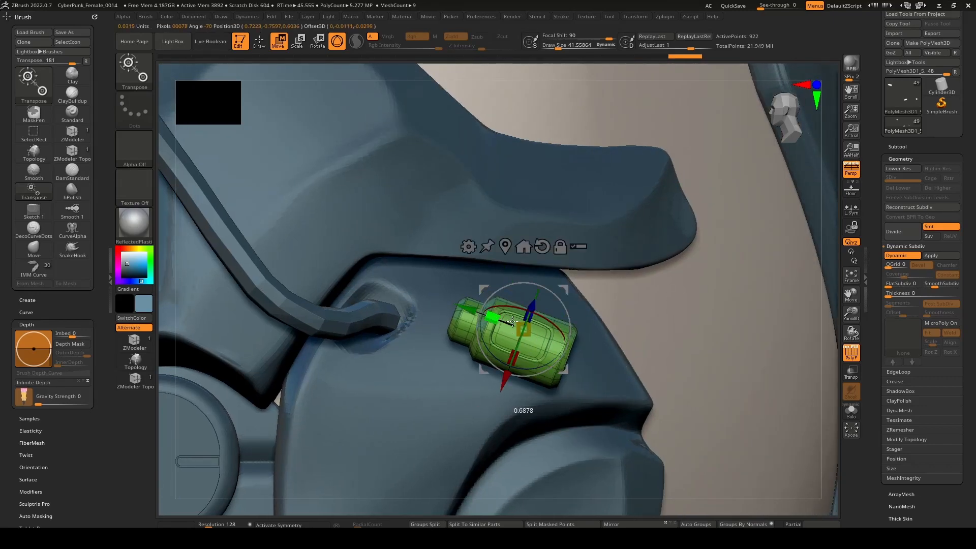
pyautogui.moveTo(523, 322); pyautogui.dragTo(524, 322)
pyautogui.moveTo(524, 322)
pyautogui.mouseDown(button='right')
pyautogui.moveTo(497, 339)
pyautogui.moveTo(615, 350)
pyautogui.moveTo(537, 342)
pyautogui.moveTo(521, 311)
pyautogui.mouseUp(button='right')
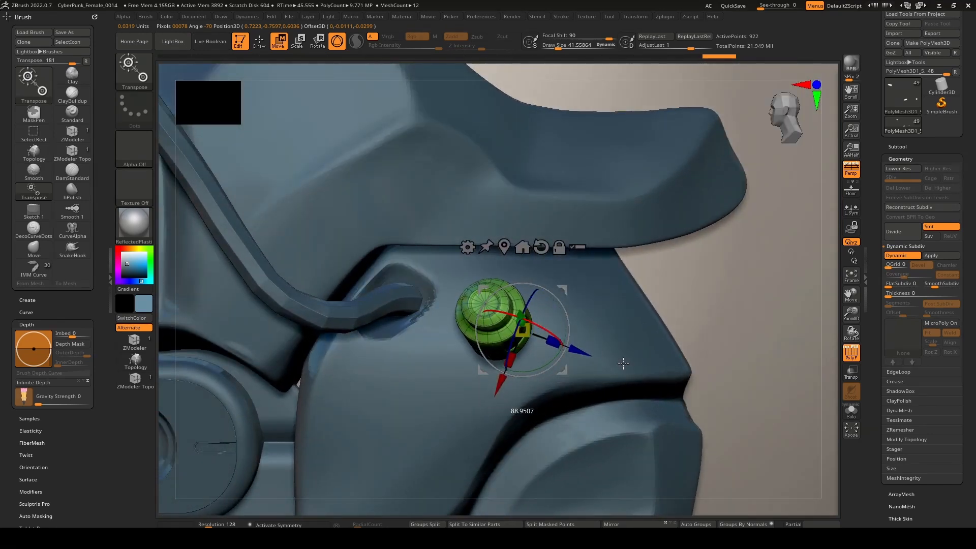
pyautogui.moveTo(623, 363); pyautogui.dragTo(597, 295, button='right')
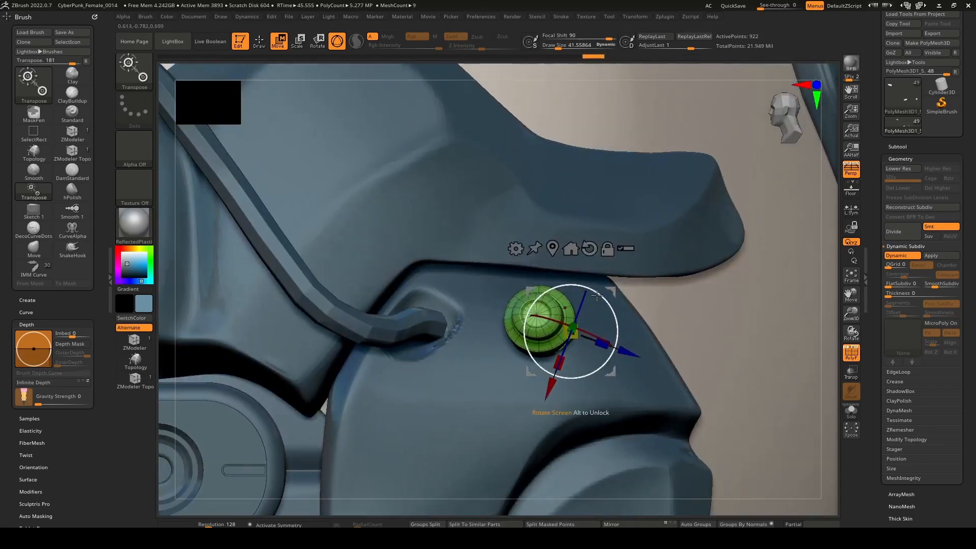
pyautogui.moveTo(611, 291); pyautogui.dragTo(481, 288)
pyautogui.hotkey('ctrl', 'z')
pyautogui.hotkey('ctrl', 'z')
pyautogui.hotkey('ctrl', 'z')
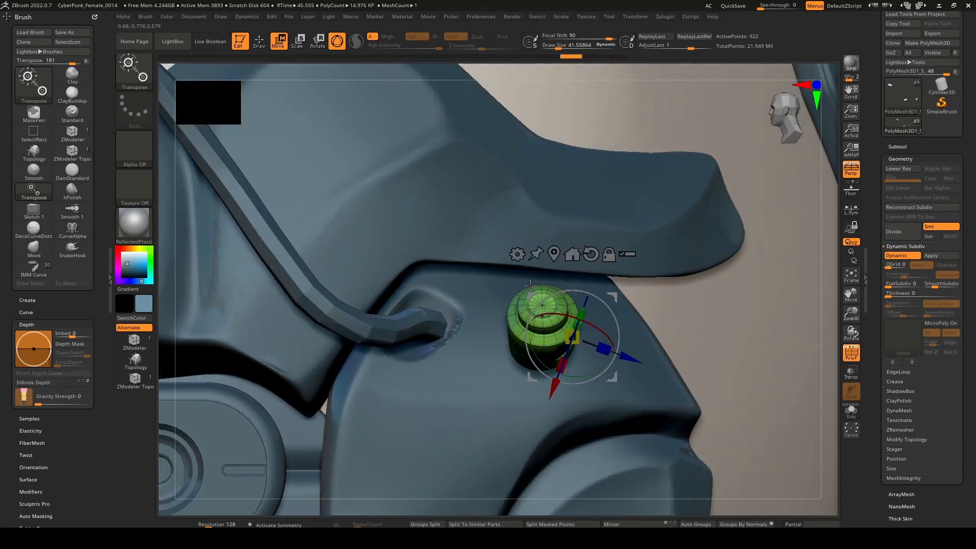
pyautogui.hotkey('ctrl', 'z')
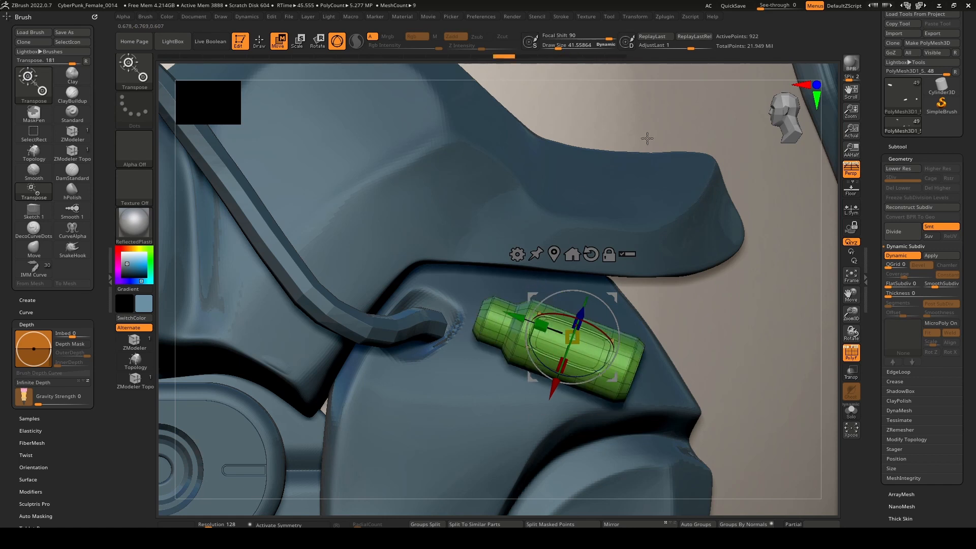
# Set the focal shift to -100 and shorten the duplicated connector along its length.
pyautogui.moveTo(608, 33); pyautogui.dragTo(540, 26)
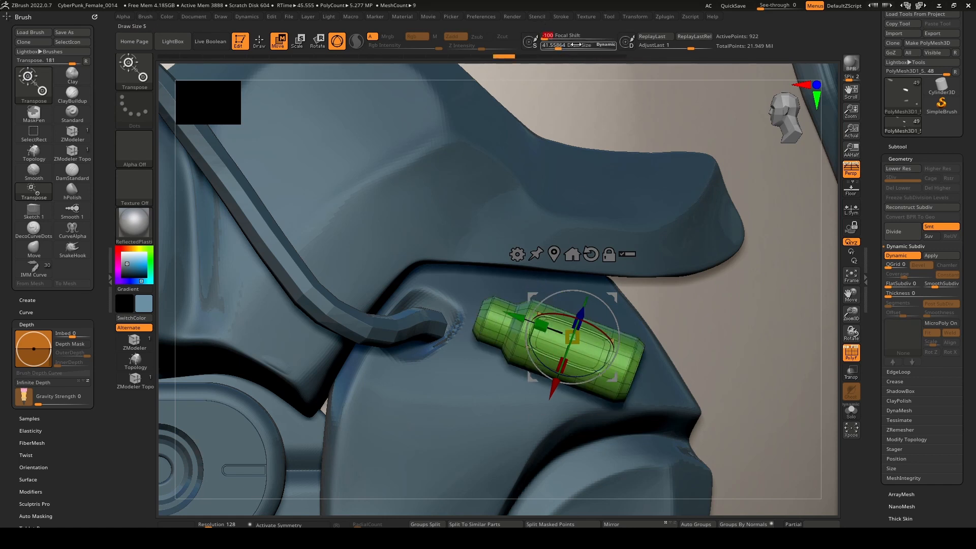
pyautogui.moveTo(544, 325); pyautogui.dragTo(576, 337)
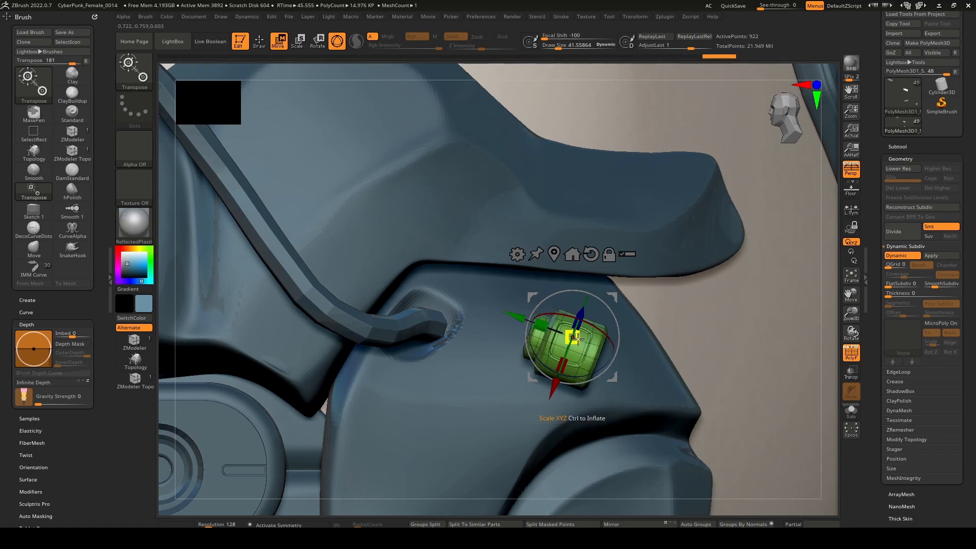
pyautogui.moveTo(584, 329); pyautogui.dragTo(687, 338, button='right')
pyautogui.moveTo(550, 340); pyautogui.dragTo(621, 363)
# Rotate and move the shortened connector into the socket at the cable's lower end, scaling it down to fit.
pyautogui.moveTo(609, 298); pyautogui.dragTo(712, 294)
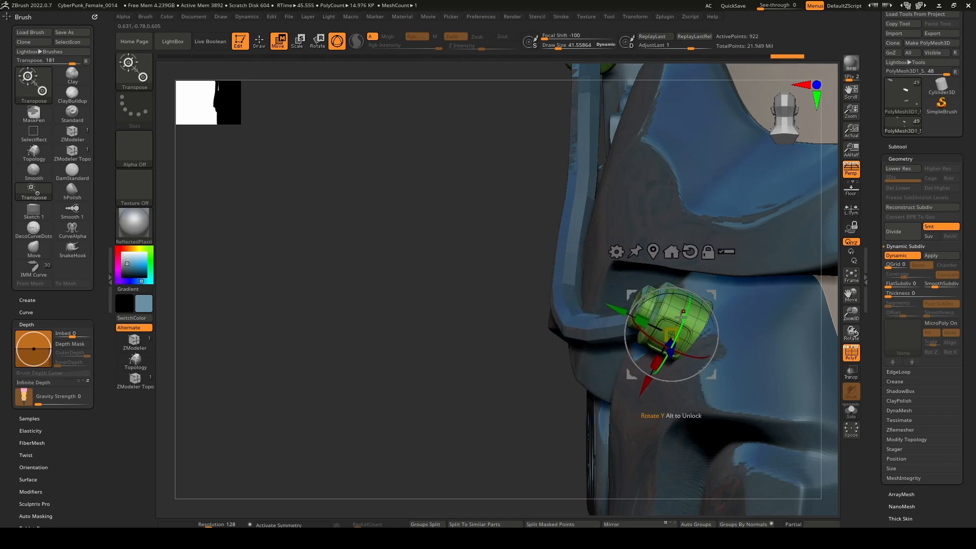
pyautogui.moveTo(666, 318); pyautogui.dragTo(595, 322, button='right')
pyautogui.moveTo(691, 297); pyautogui.dragTo(576, 297)
pyautogui.moveTo(585, 303); pyautogui.dragTo(546, 307, button='right')
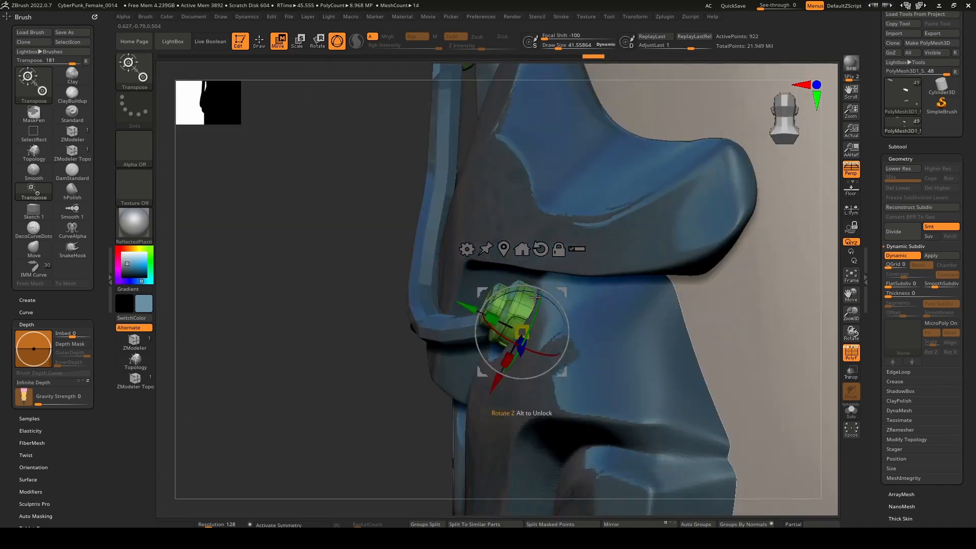
pyautogui.moveTo(525, 294); pyautogui.dragTo(525, 295)
pyautogui.moveTo(529, 300); pyautogui.dragTo(558, 305, button='right')
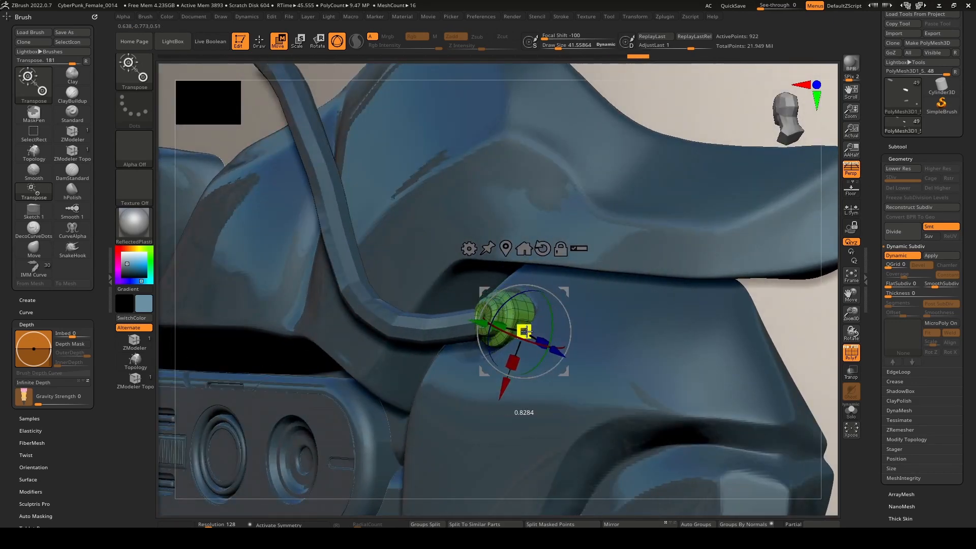
pyautogui.moveTo(528, 330); pyautogui.dragTo(560, 328, button='right')
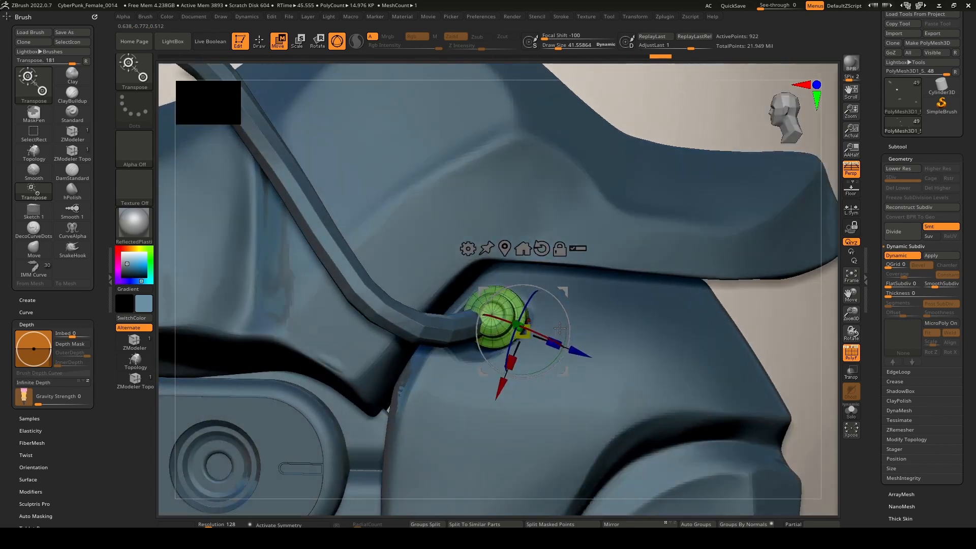
pyautogui.moveTo(570, 297); pyautogui.dragTo(560, 293)
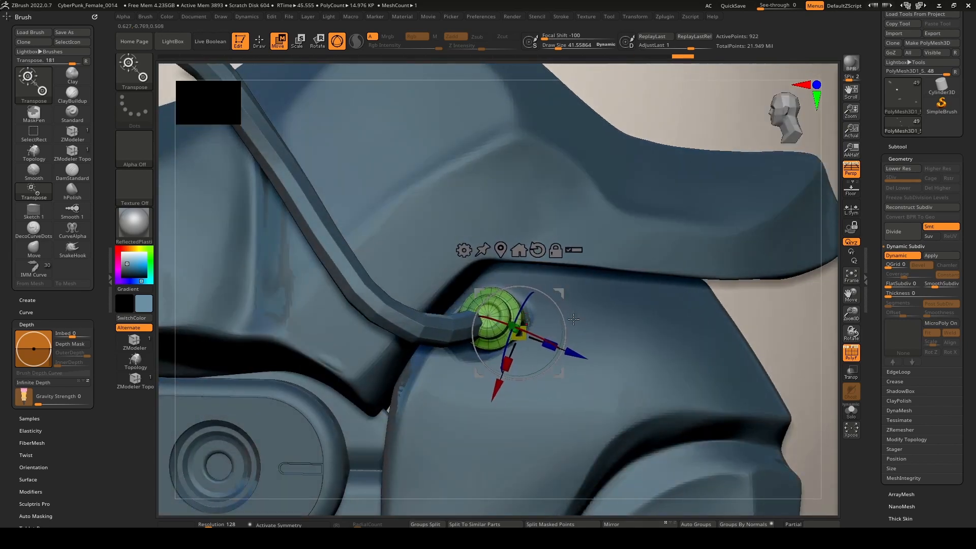
# Select the cable's subtool, set the draw size to about 90 and move the cable's end into the new connector.
pyautogui.press('q')
pyautogui.keyDown('alt'); pyautogui.click(460, 326); pyautogui.keyUp('alt')
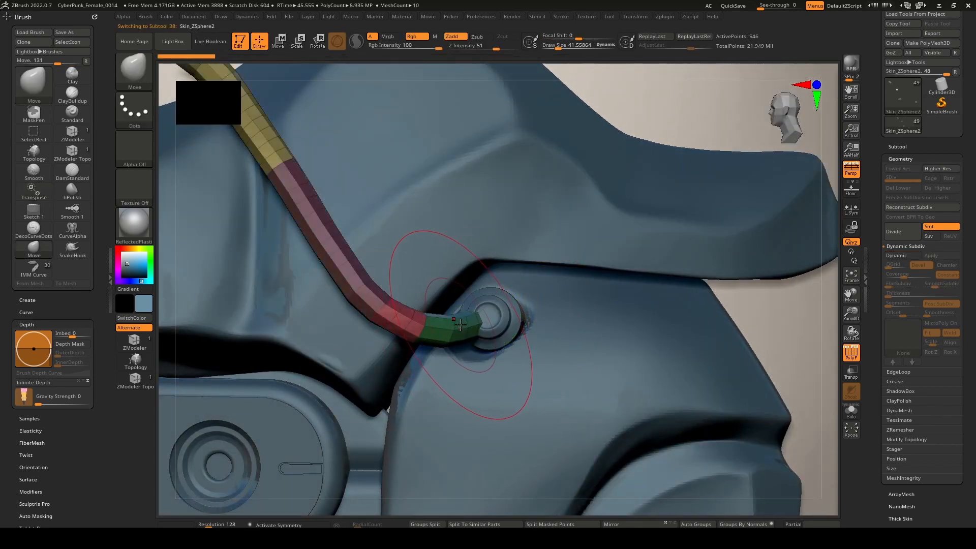
pyautogui.press('space')
pyautogui.moveTo(463, 324); pyautogui.dragTo(498, 315)
pyautogui.moveTo(498, 315)
pyautogui.mouseDown(button='right')
pyautogui.moveTo(536, 305)
pyautogui.moveTo(559, 318)
pyautogui.moveTo(543, 308)
pyautogui.mouseUp(button='right')
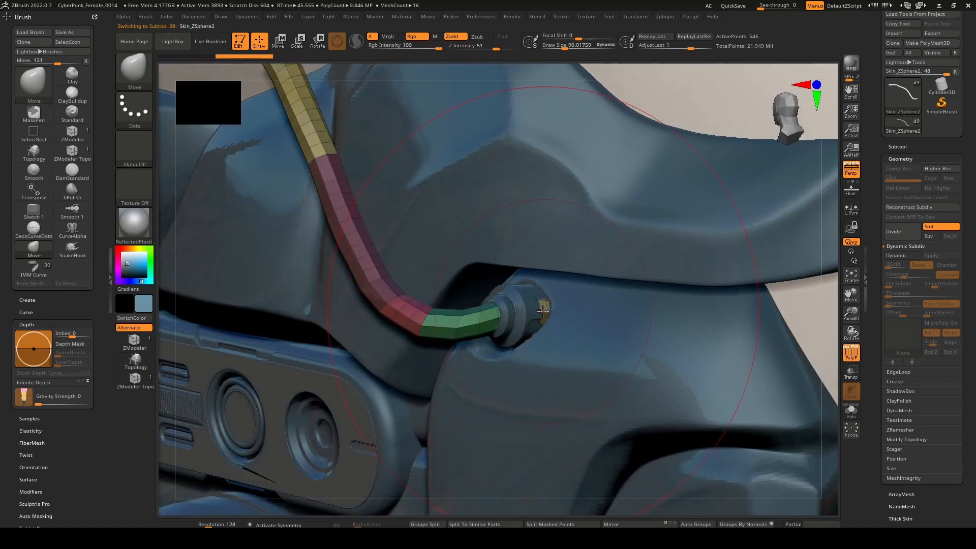
# Isolate the polygroup of the cable's tip protruding behind the connector and invert the visibility to hide it.
pyautogui.keyDown('ctrl'); pyautogui.keyDown('shift'); pyautogui.click(543, 309); pyautogui.keyUp('shift'); pyautogui.keyUp('ctrl')
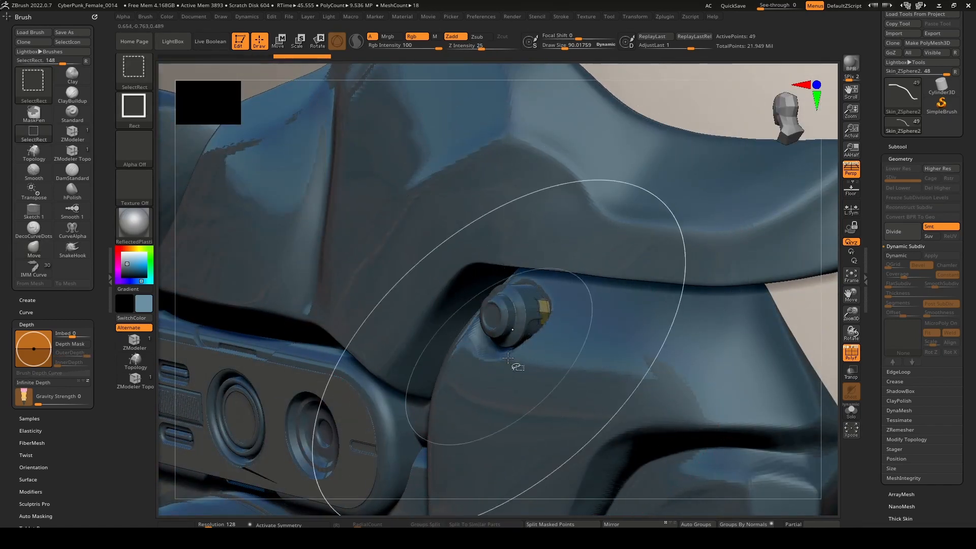
pyautogui.keyDown('ctrl'); pyautogui.keyDown('shift'); pyautogui.moveTo(818, 356); pyautogui.dragTo(827, 388); pyautogui.keyUp('shift'); pyautogui.keyUp('ctrl')
pyautogui.moveTo(572, 340)
pyautogui.mouseDown(button='right')
pyautogui.moveTo(565, 335)
pyautogui.moveTo(536, 417)
pyautogui.moveTo(628, 325)
pyautogui.moveTo(673, 333)
pyautogui.moveTo(599, 338)
pyautogui.moveTo(641, 382)
pyautogui.mouseUp(button='right')
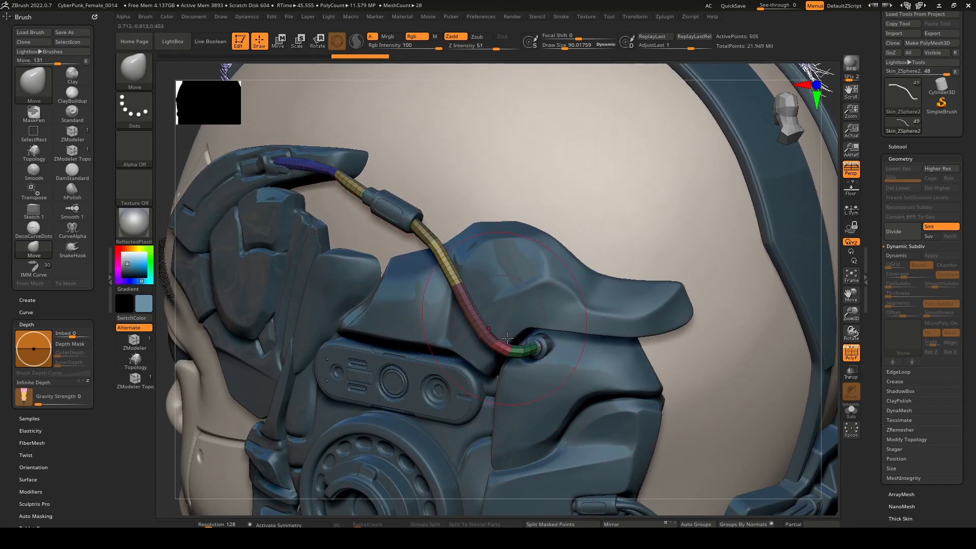
# Check the cable's fit in its connectors from several angles and turn off the polyframe display.
pyautogui.click(464, 534)
pyautogui.moveTo(473, 310); pyautogui.dragTo(546, 308, button='right')
pyautogui.moveTo(547, 307)
pyautogui.keyDown('ctrl'); pyautogui.mouseDown(button='right')
pyautogui.moveTo(530, 380)
pyautogui.moveTo(527, 366)
pyautogui.moveTo(572, 350)
pyautogui.moveTo(548, 345)
pyautogui.moveTo(549, 260)
pyautogui.mouseUp(button='right'); pyautogui.keyUp('ctrl')
pyautogui.keyDown('alt'); pyautogui.moveTo(549, 260); pyautogui.dragTo(634, 244, button='right'); pyautogui.keyUp('alt')
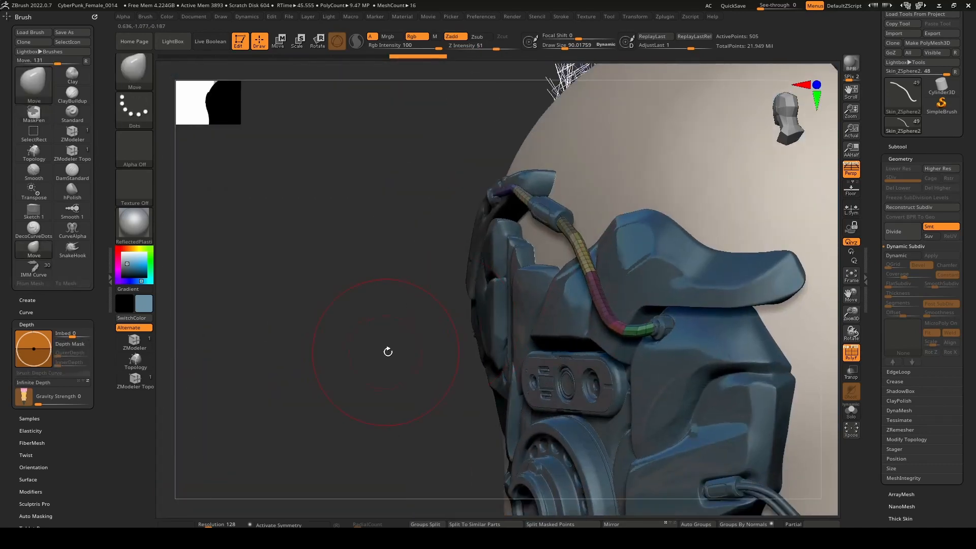
pyautogui.click(852, 353)
pyautogui.moveTo(752, 374); pyautogui.dragTo(602, 500, button='right')
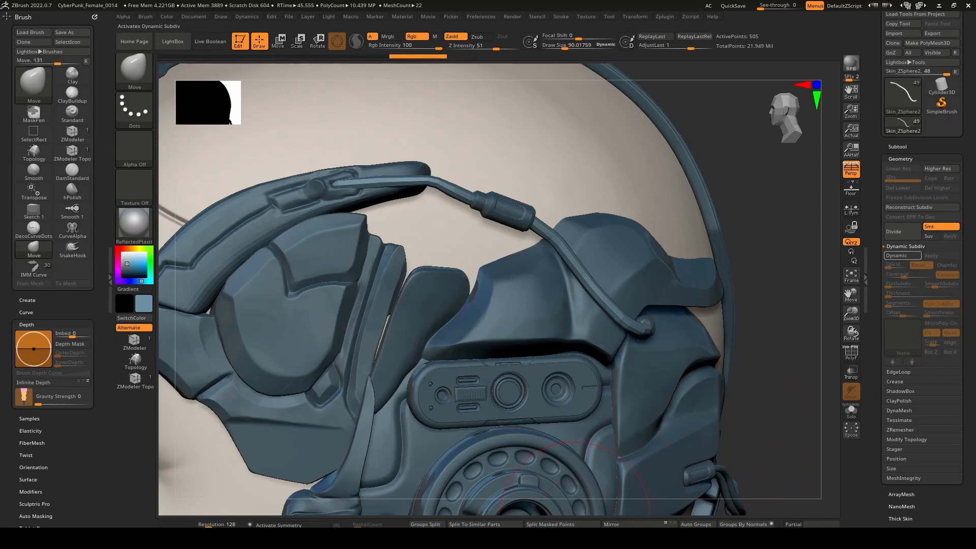
# Turn on dynamic subdivision for the cable, check its fit from several angles and make the Extract1 headpiece subtool active.
pyautogui.press('d')
pyautogui.moveTo(559, 422); pyautogui.dragTo(518, 298, button='right')
pyautogui.moveTo(519, 213)
pyautogui.mouseDown(button='right')
pyautogui.moveTo(502, 263)
pyautogui.moveTo(489, 204)
pyautogui.moveTo(457, 214)
pyautogui.mouseUp(button='right')
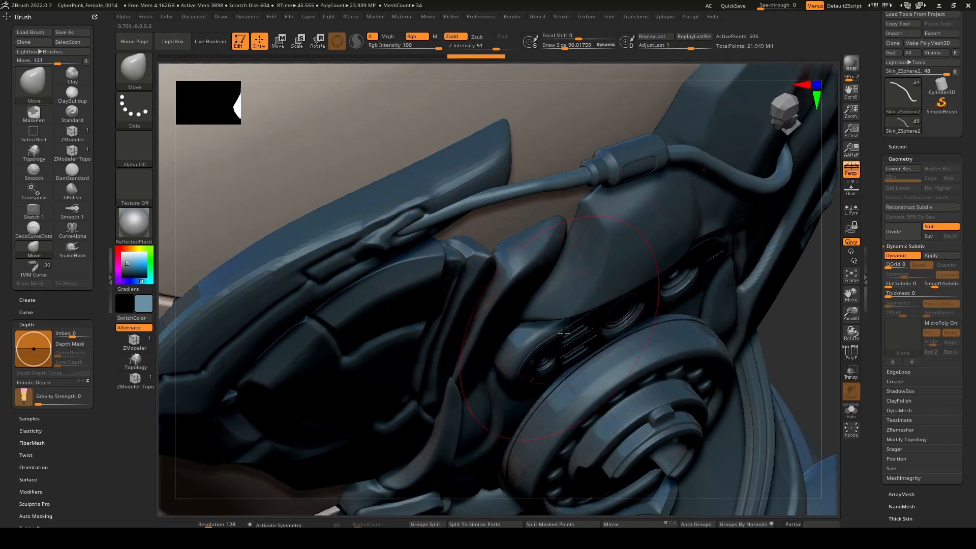
pyautogui.moveTo(563, 334); pyautogui.dragTo(571, 366, button='right')
pyautogui.keyDown('alt'); pyautogui.moveTo(572, 366); pyautogui.dragTo(478, 320, button='right'); pyautogui.keyUp('alt')
pyautogui.keyDown('alt'); pyautogui.click(619, 259); pyautogui.keyUp('alt')
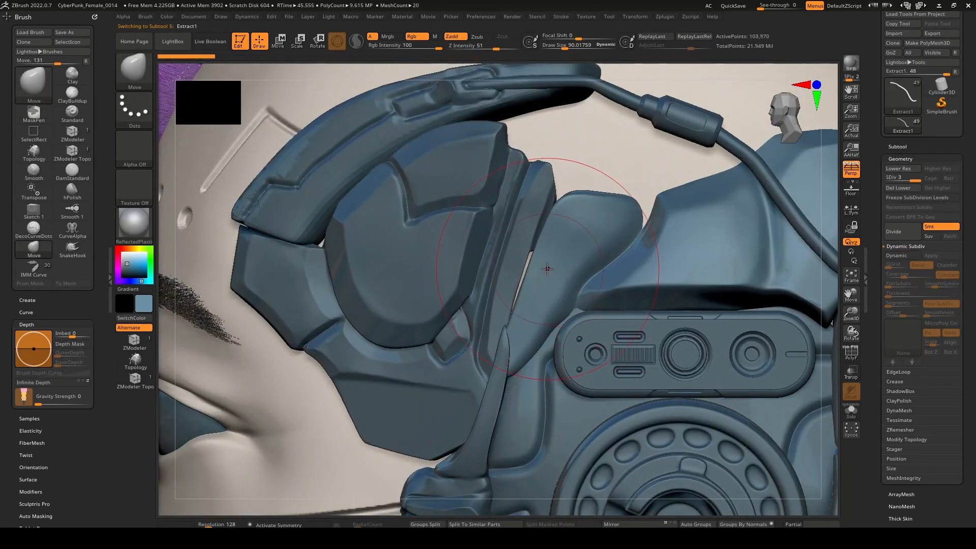
pyautogui.moveTo(530, 265)
pyautogui.mouseDown(button='right')
pyautogui.moveTo(547, 236)
pyautogui.moveTo(562, 266)
pyautogui.moveTo(558, 224)
pyautogui.moveTo(534, 244)
pyautogui.moveTo(555, 231)
pyautogui.moveTo(585, 241)
pyautogui.mouseUp(button='right')
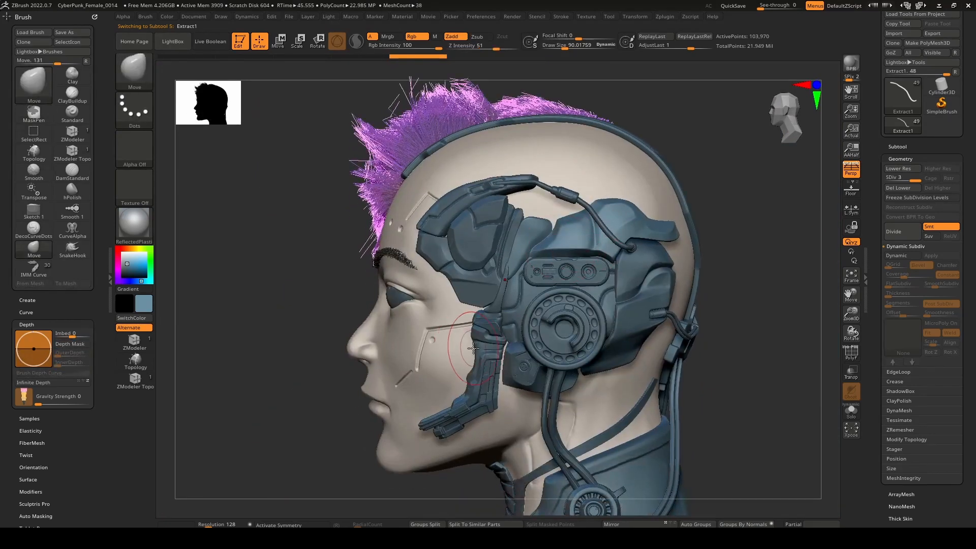
# Frame the whole bust in a three-quarter view and run a Best Preview Render.
pyautogui.moveTo(473, 348); pyautogui.dragTo(527, 218, button='right')
pyautogui.moveTo(584, 298); pyautogui.dragTo(663, 285, button='right')
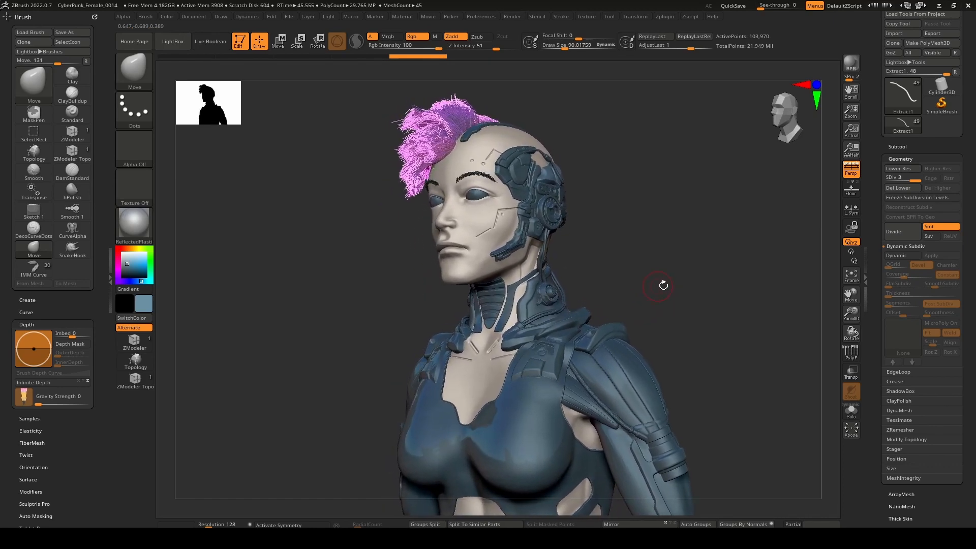
pyautogui.click(856, 64)
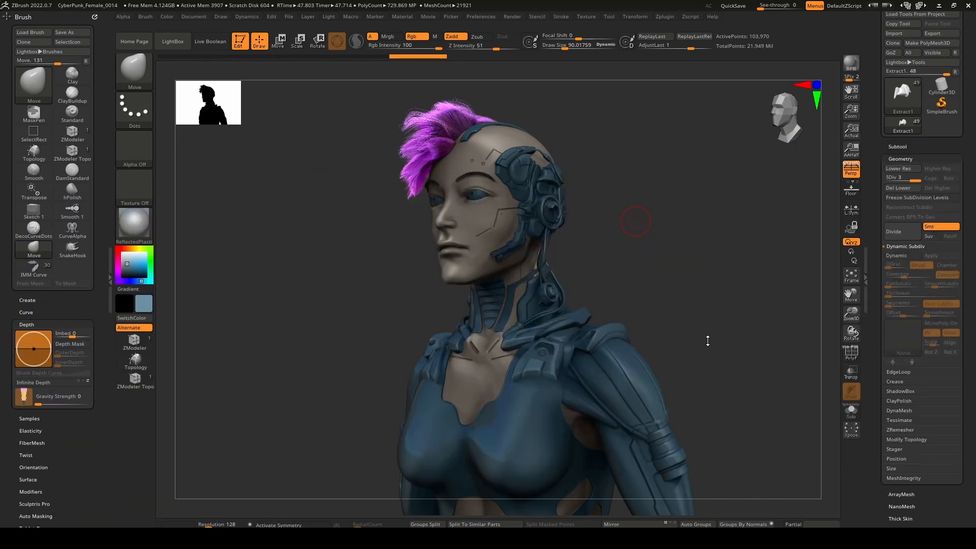
# Turn on the environment image as the background behind the bust and open the LightCap settings.
pyautogui.click(288, 18)
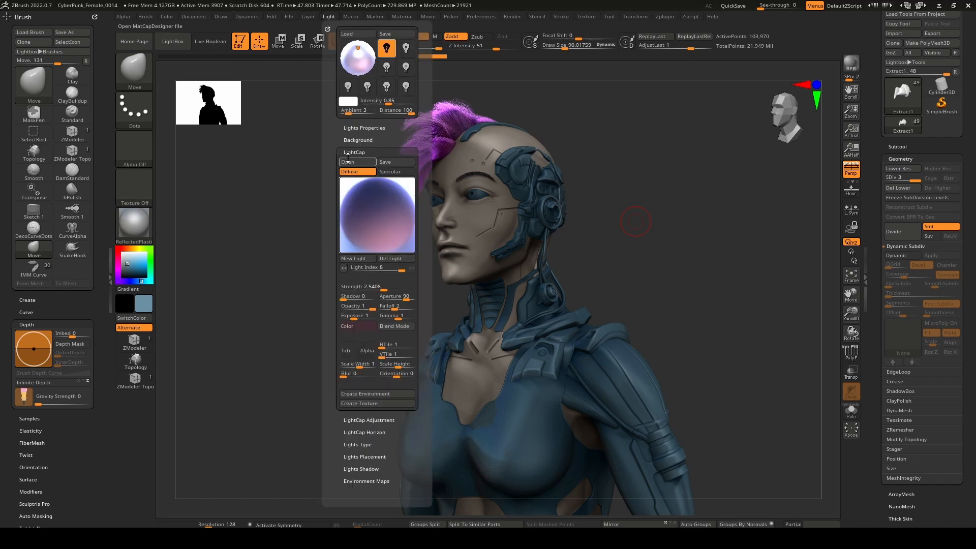
pyautogui.click(350, 140)
pyautogui.click(346, 150)
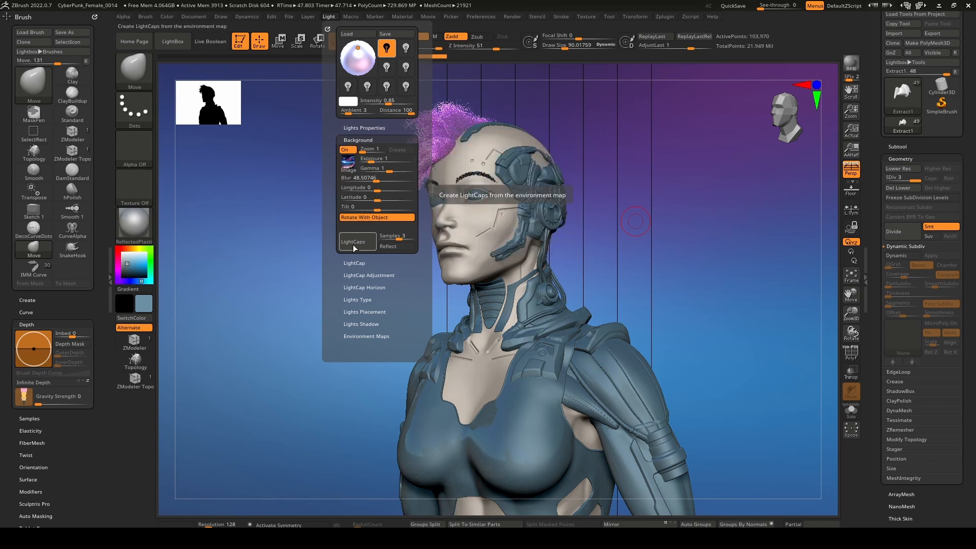
pyautogui.click(355, 263)
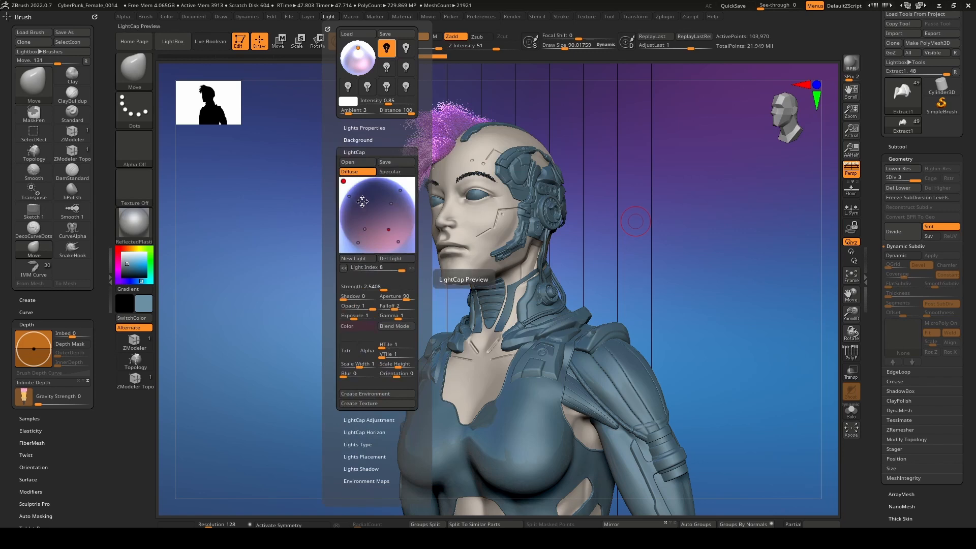
# Reposition the diffuse LightCap lights around the preview sphere and set the strength of light 2 to about 1.83.
pyautogui.click(401, 190)
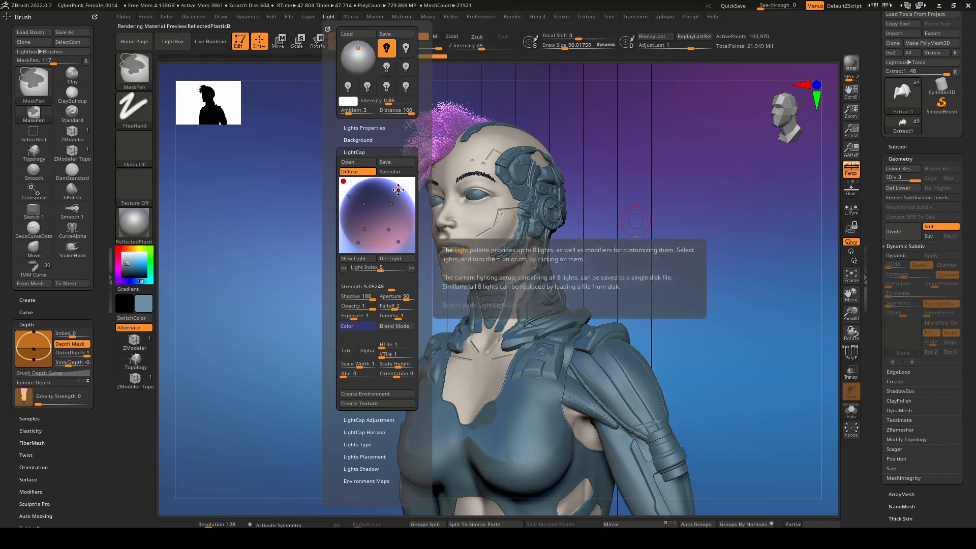
pyautogui.moveTo(398, 189); pyautogui.dragTo(382, 193)
pyautogui.moveTo(389, 195)
pyautogui.mouseDown()
pyautogui.moveTo(400, 194)
pyautogui.moveTo(363, 228)
pyautogui.mouseUp()
pyautogui.click(392, 203)
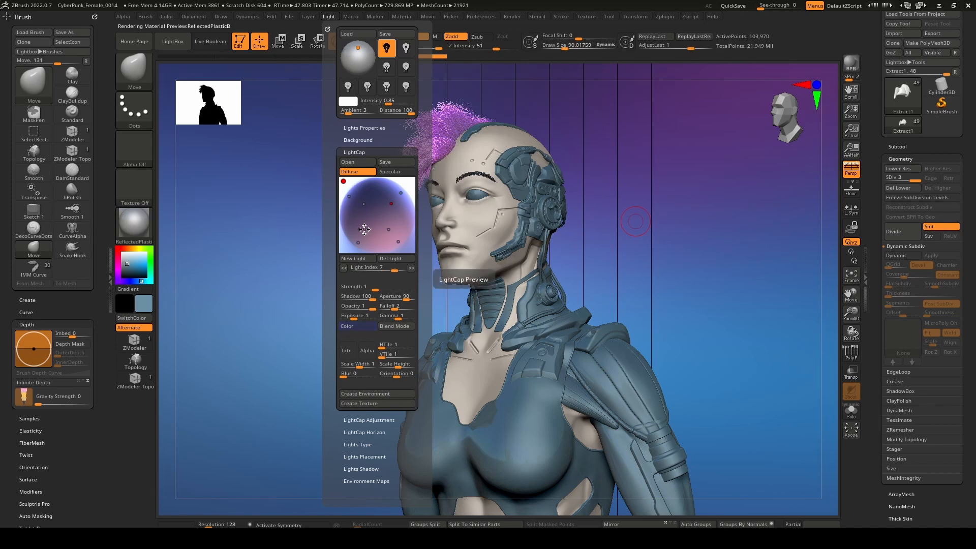
pyautogui.click(366, 229)
pyautogui.moveTo(367, 288); pyautogui.dragTo(377, 283)
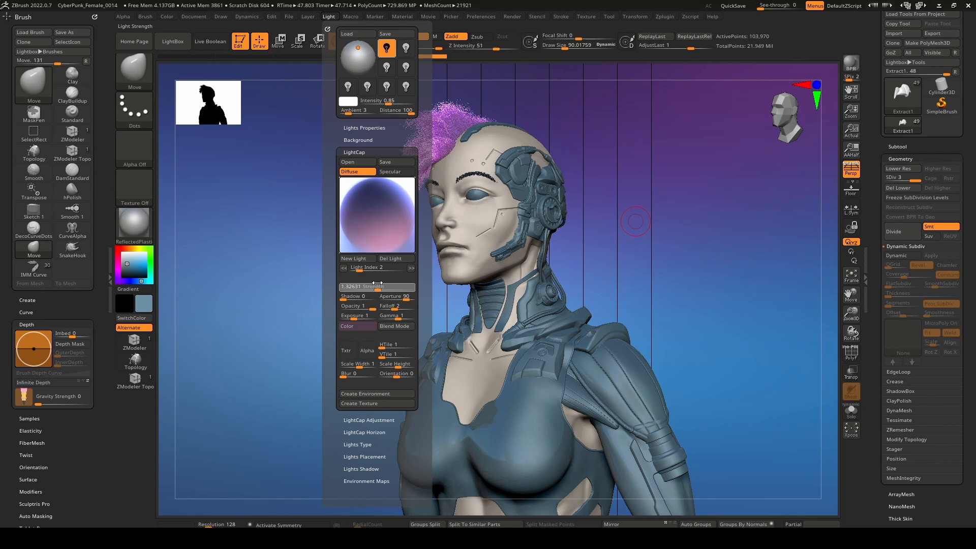
pyautogui.moveTo(363, 231)
pyautogui.mouseDown()
pyautogui.moveTo(360, 214)
pyautogui.moveTo(397, 224)
pyautogui.moveTo(388, 223)
pyautogui.mouseUp()
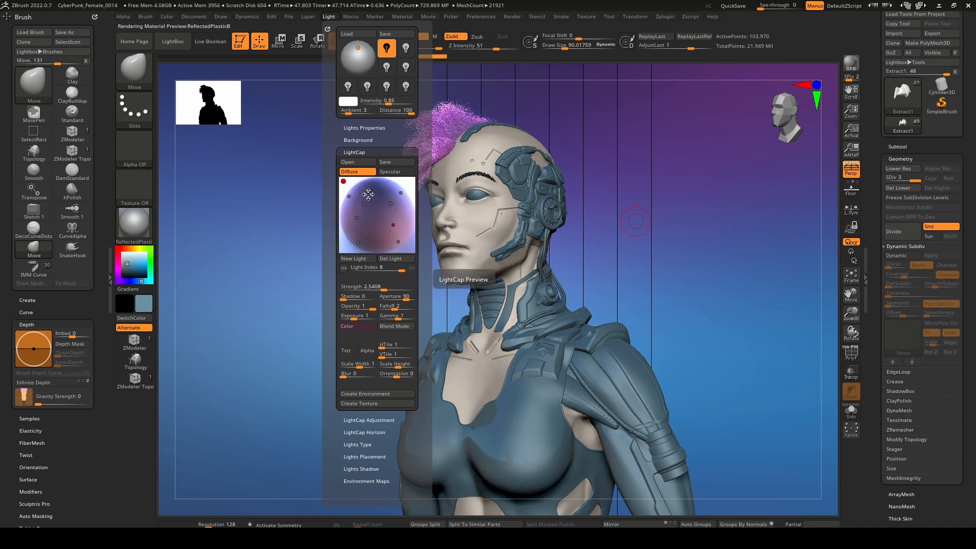
# Check the LightCap lights in the flattened preview, return to the sphere preview and render the bust against the background.
pyautogui.click(345, 180)
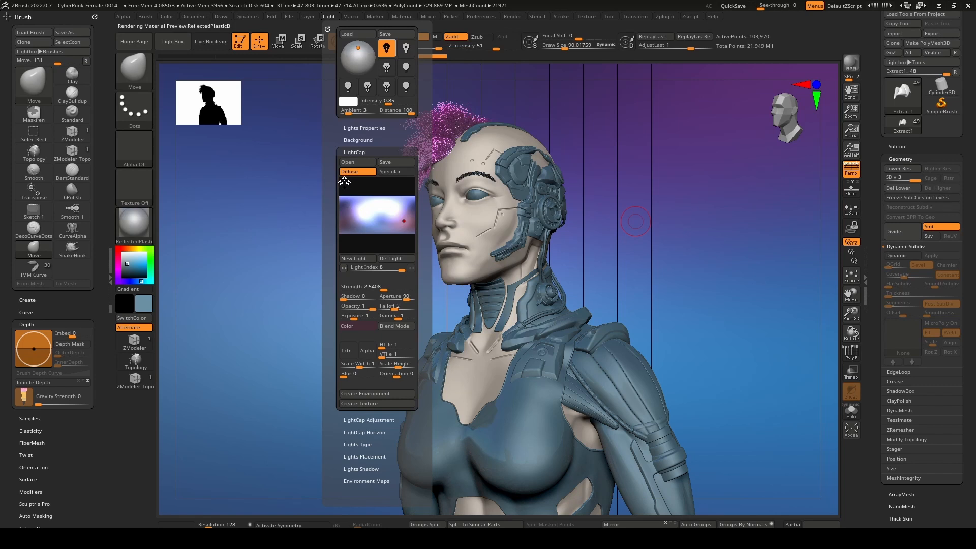
pyautogui.click(345, 182)
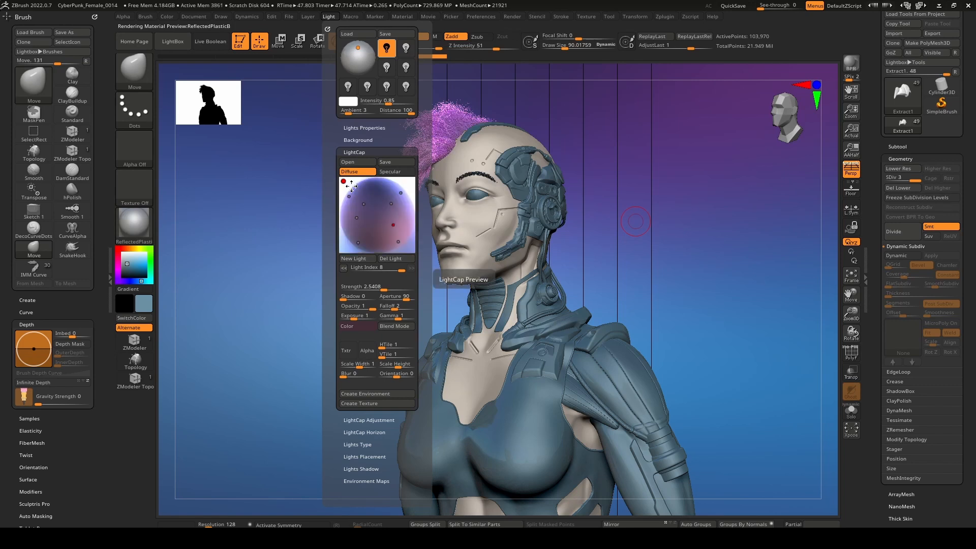
pyautogui.click(852, 63)
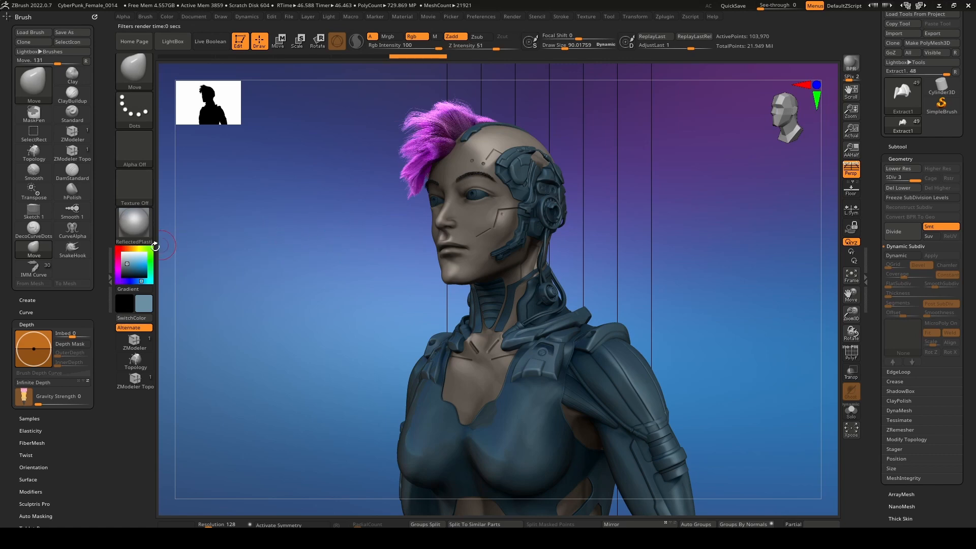
# Apply the ReflectedMap2 material to the suit and cybernetic parts and run a Best Preview Render.
pyautogui.click(136, 223)
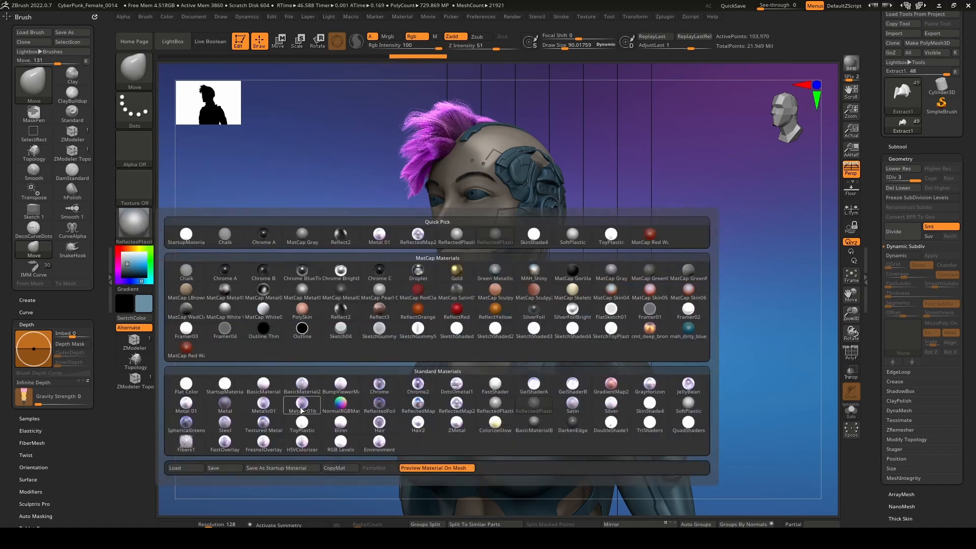
pyautogui.click(457, 403)
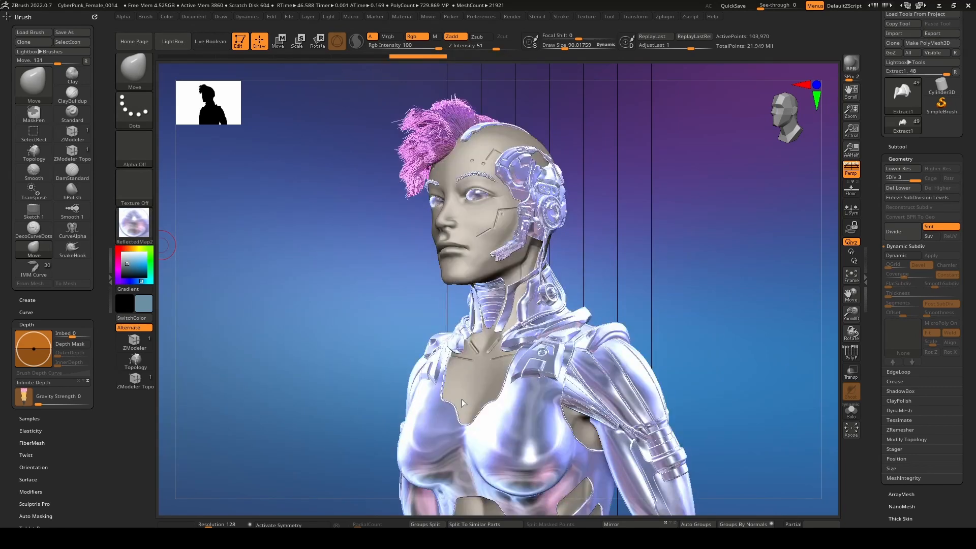
pyautogui.click(853, 63)
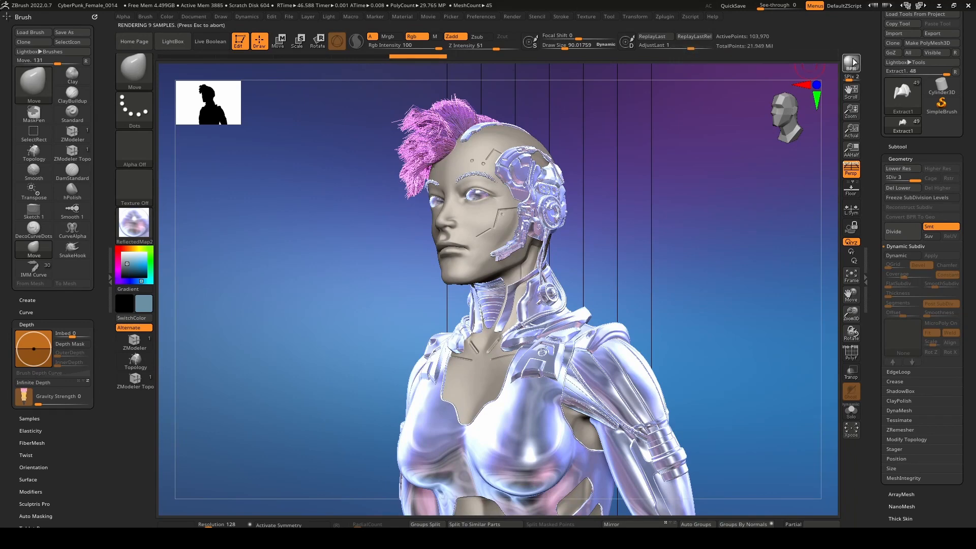